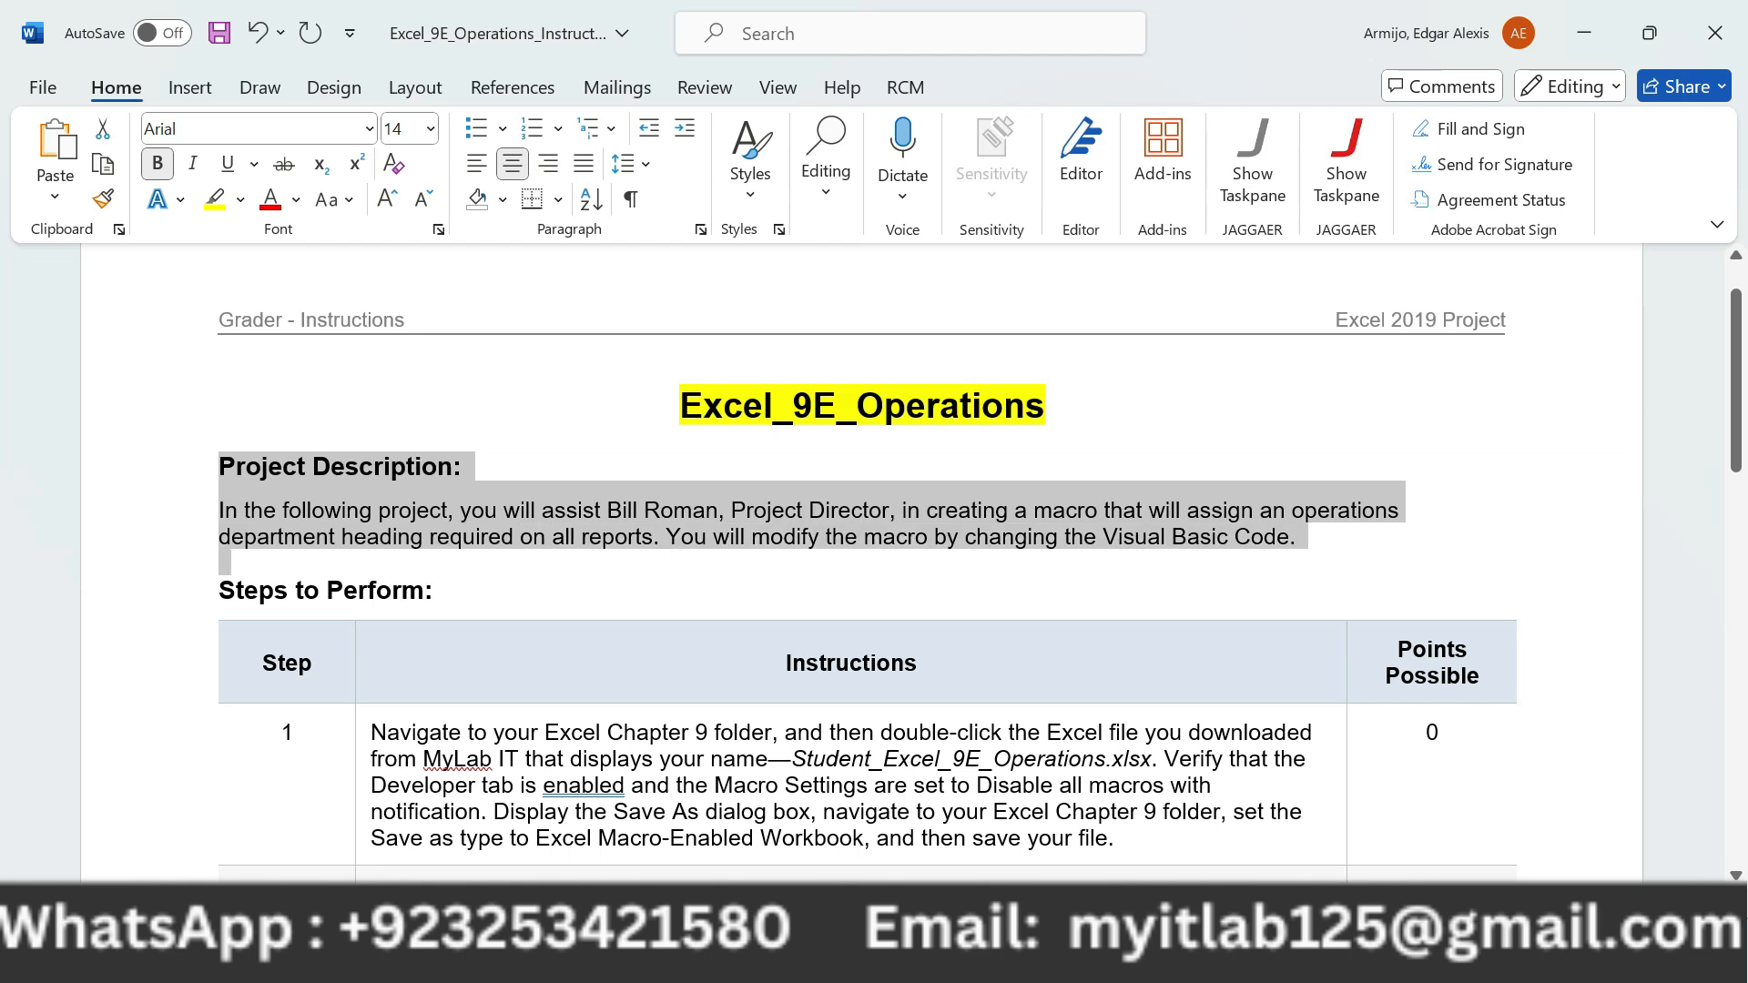
# Highlight the Project Description heading and its paragraph in yellow, and review the highlighted text.
pyautogui.moveTo(1279, 559); pyautogui.dragTo(1308, 541)
pyautogui.click(1111, 496)
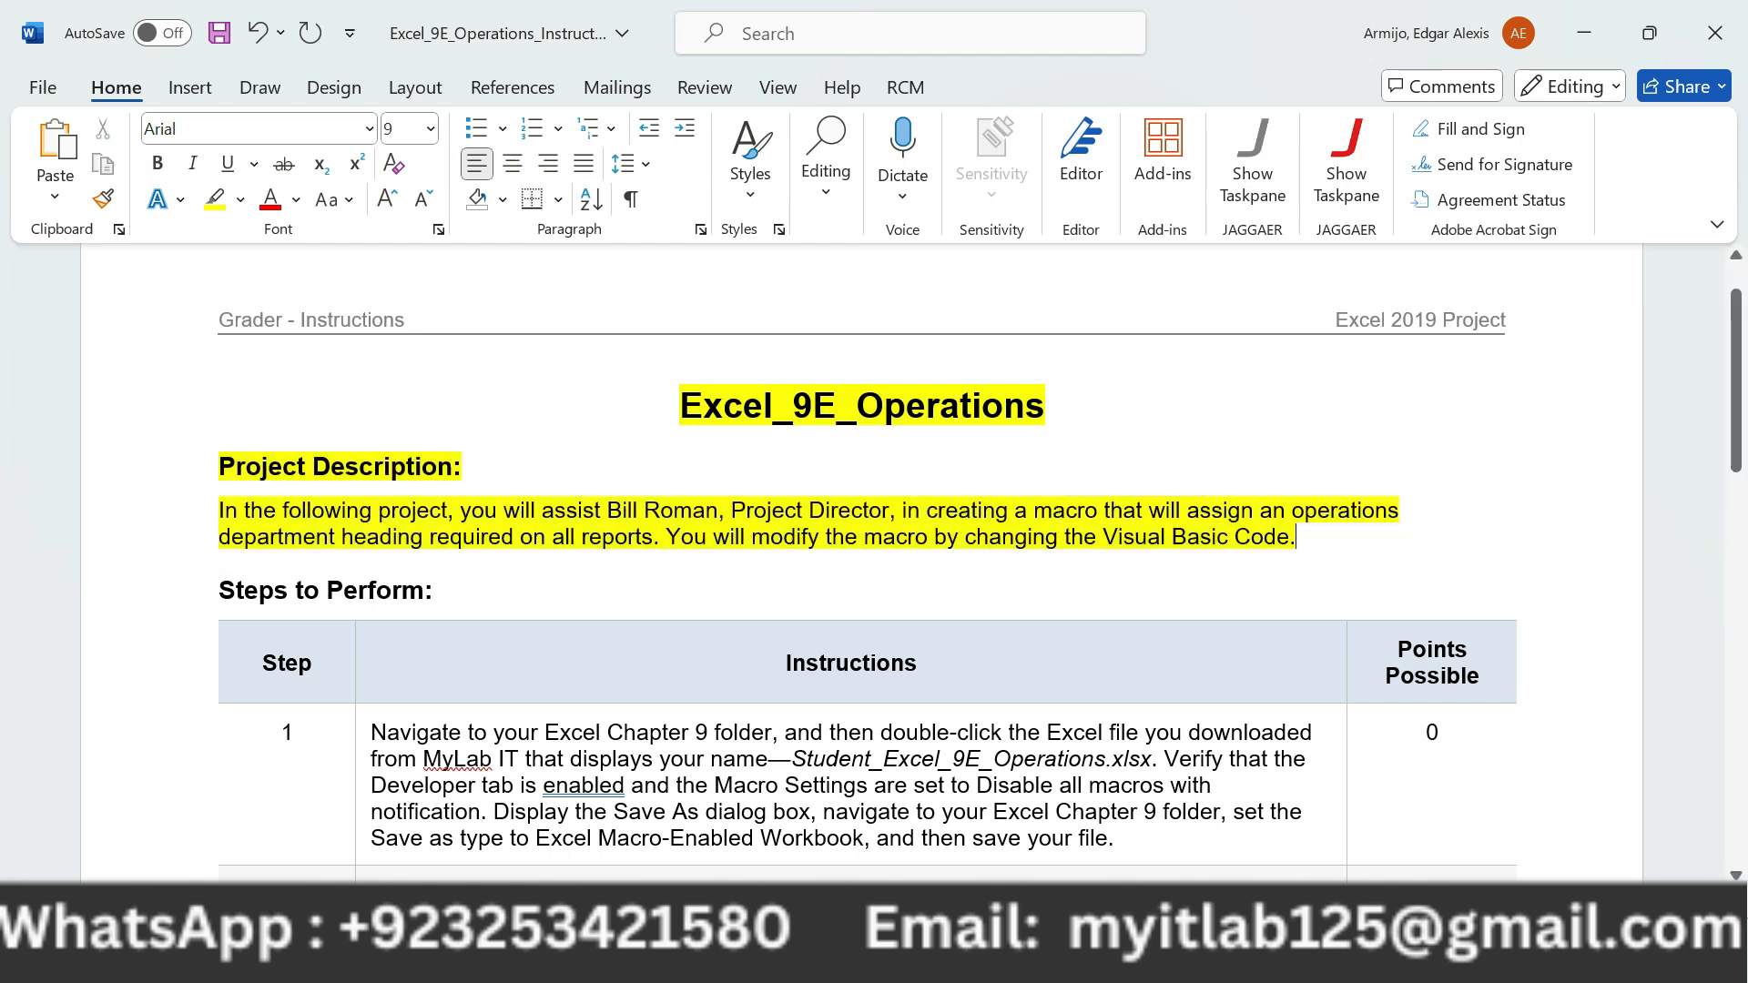
pyautogui.moveTo(219, 466); pyautogui.dragTo(474, 466)
pyautogui.moveTo(220, 509); pyautogui.dragTo(1293, 537)
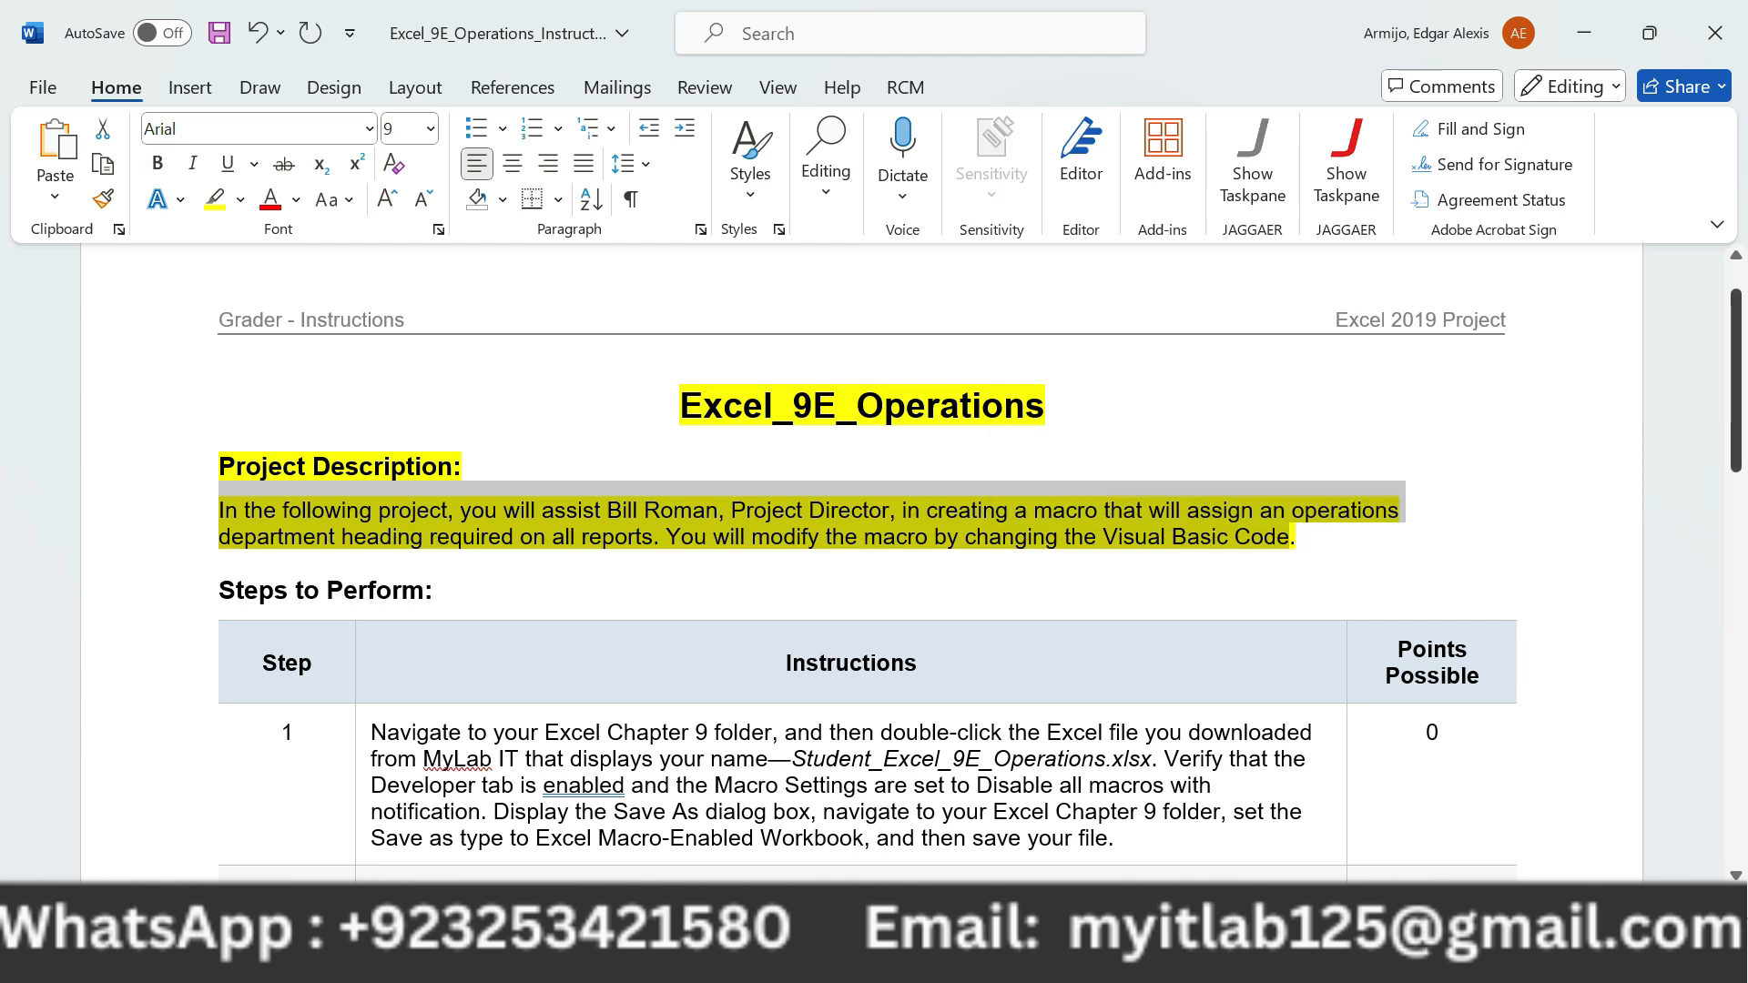
# Highlight the complete Step 1 instruction text in yellow.
pyautogui.scroll(-4, 874, 564)
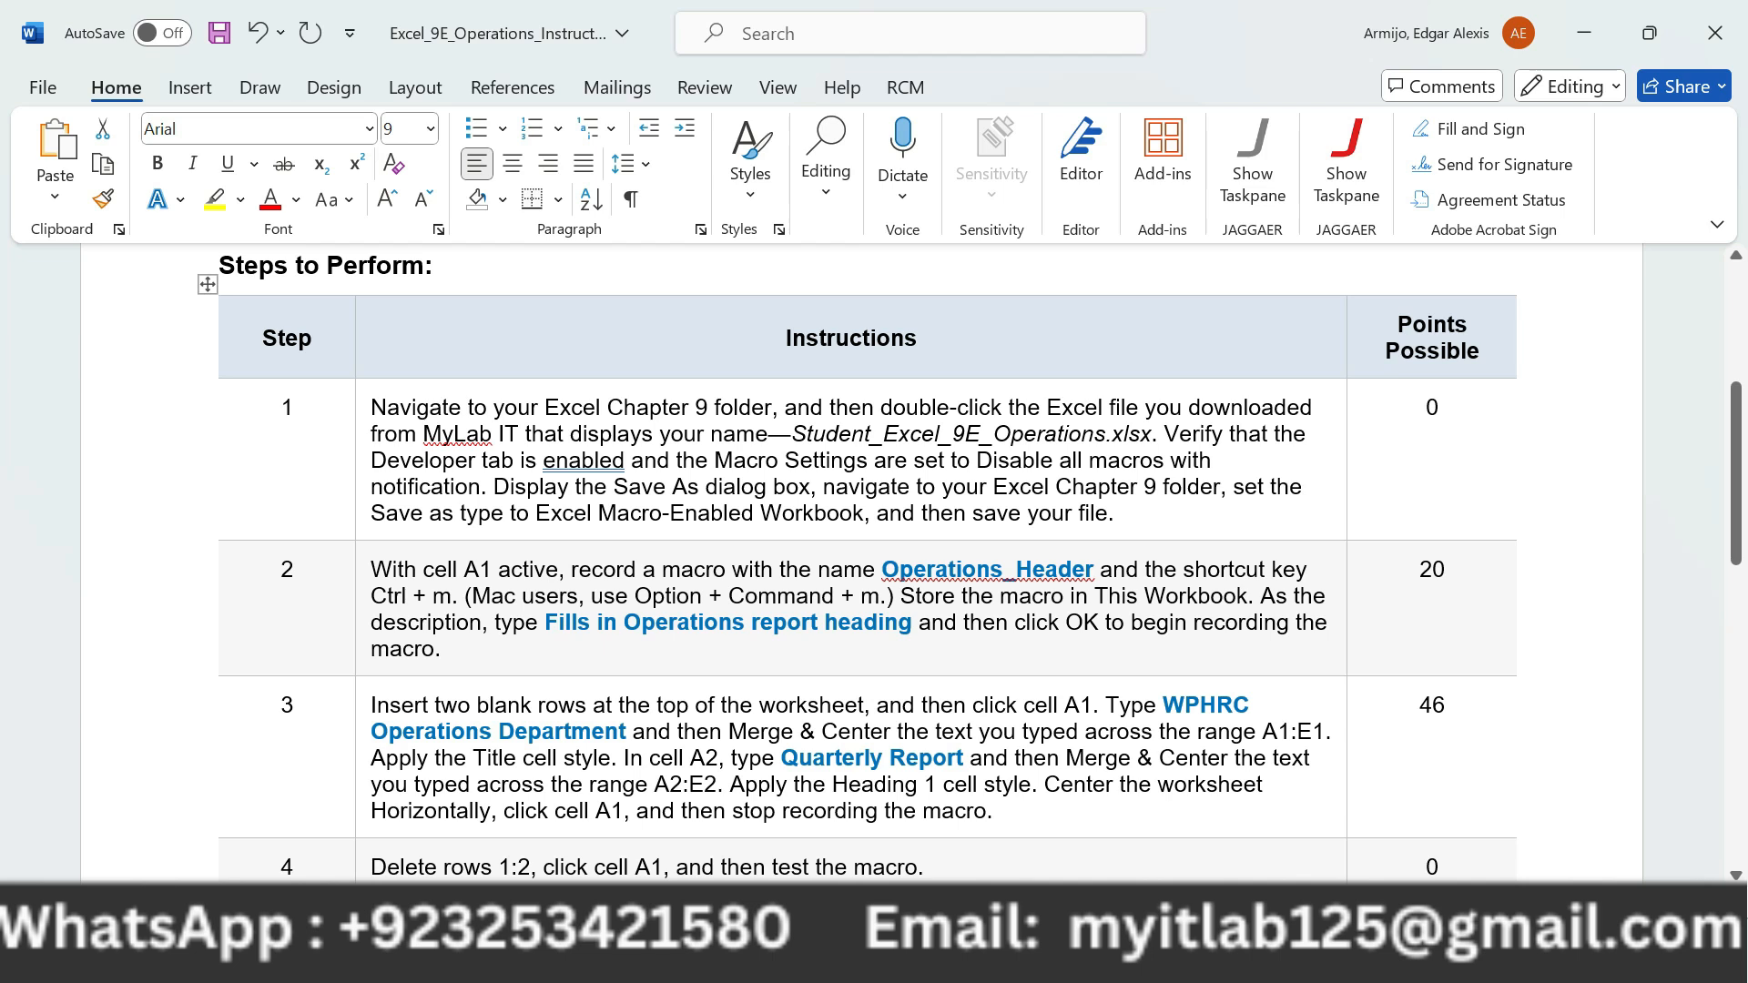
pyautogui.tripleClick(484, 460)
pyautogui.click(496, 414)
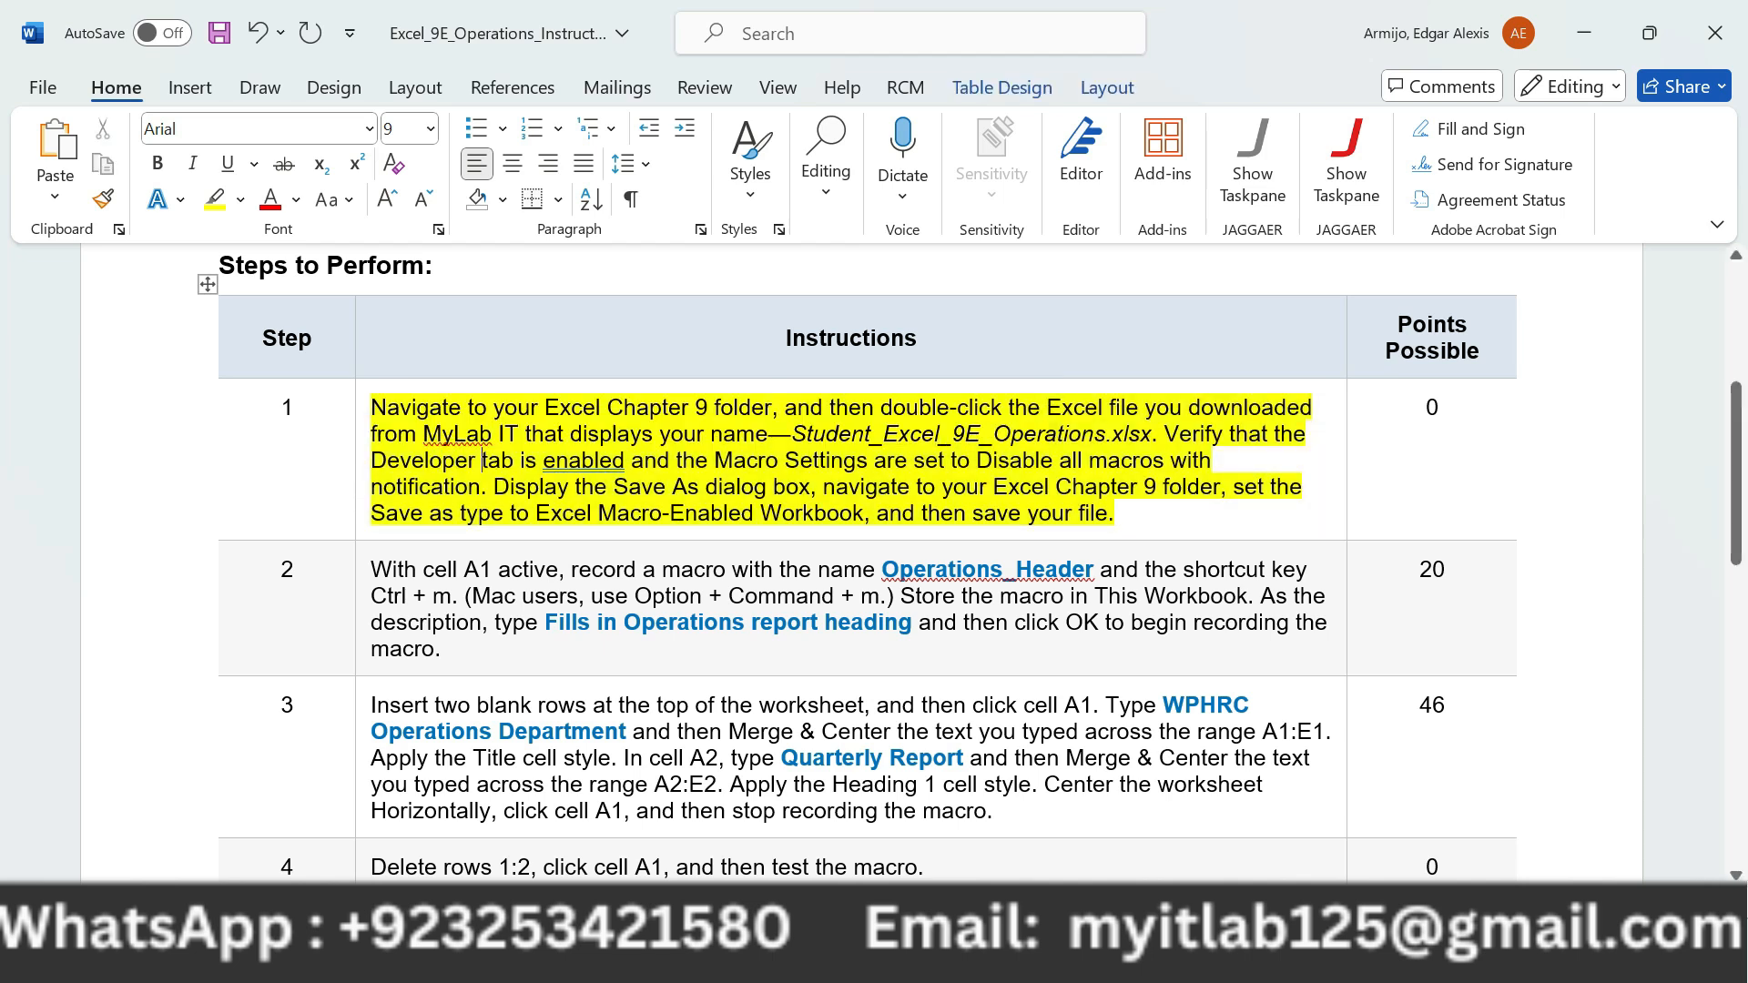
# Review the Step 1 instructions on opening the workbook, macro settings and macro-enabled saving, checking the open Excel workbook in between.
pyautogui.moveTo(371, 408); pyautogui.dragTo(1164, 434)
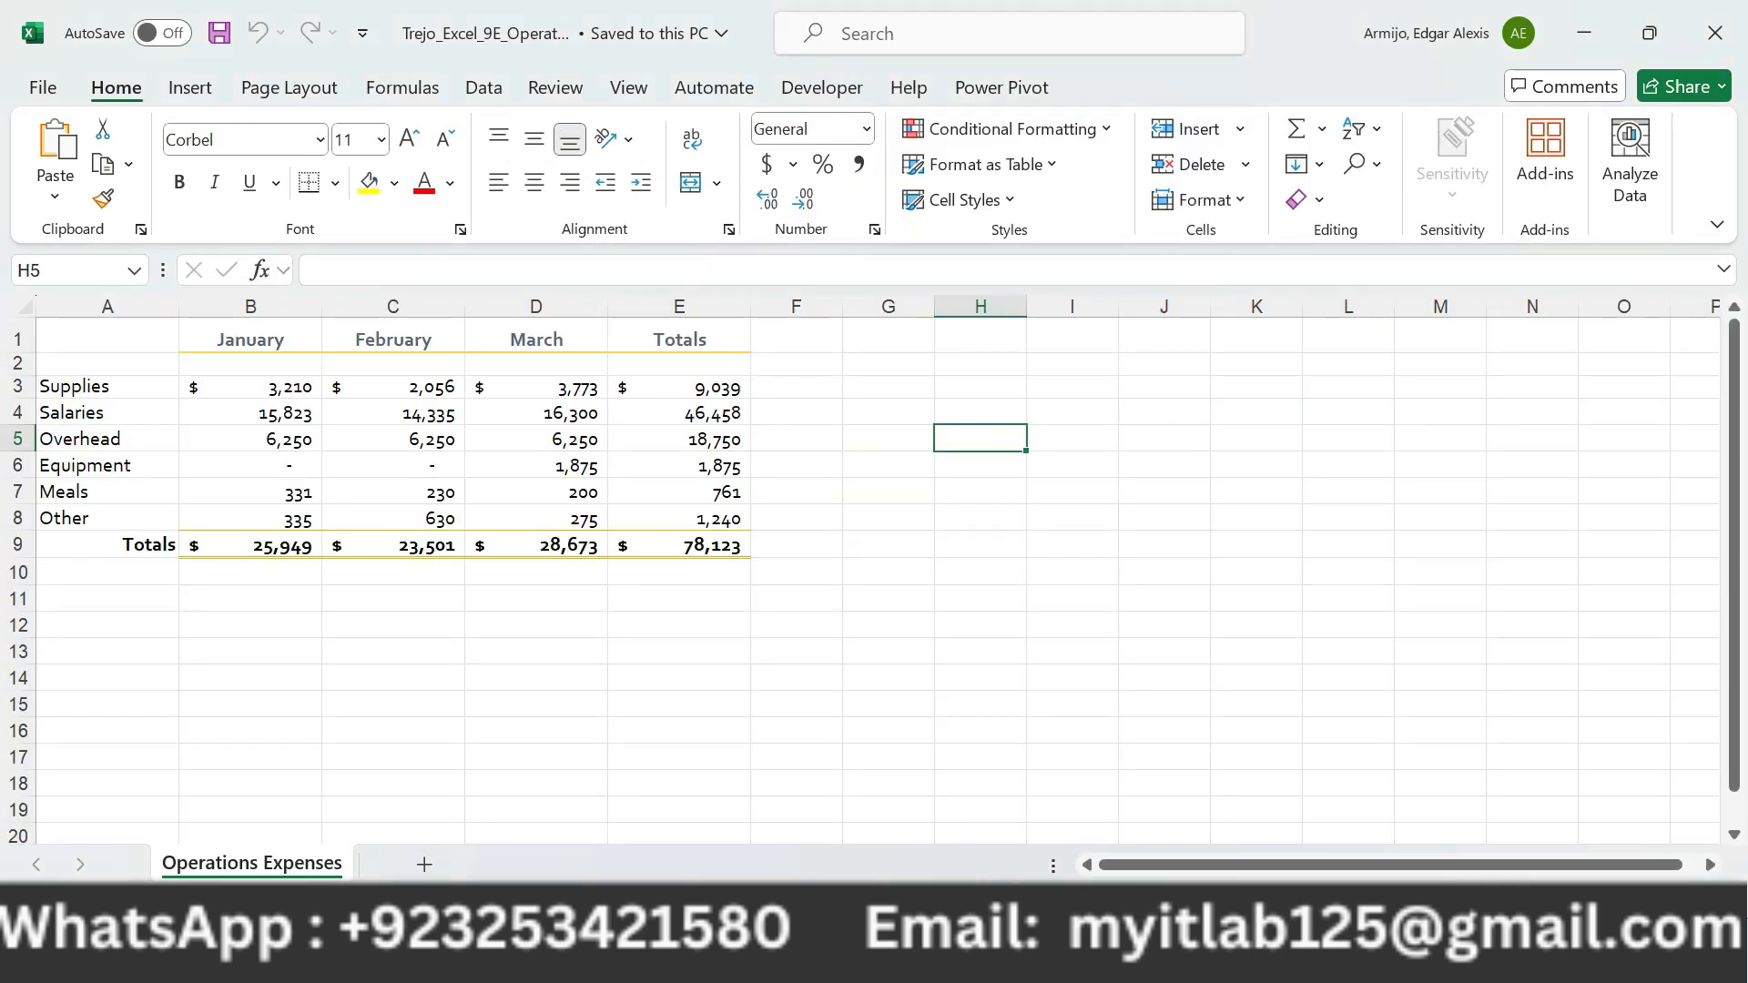
pyautogui.click(889, 491)
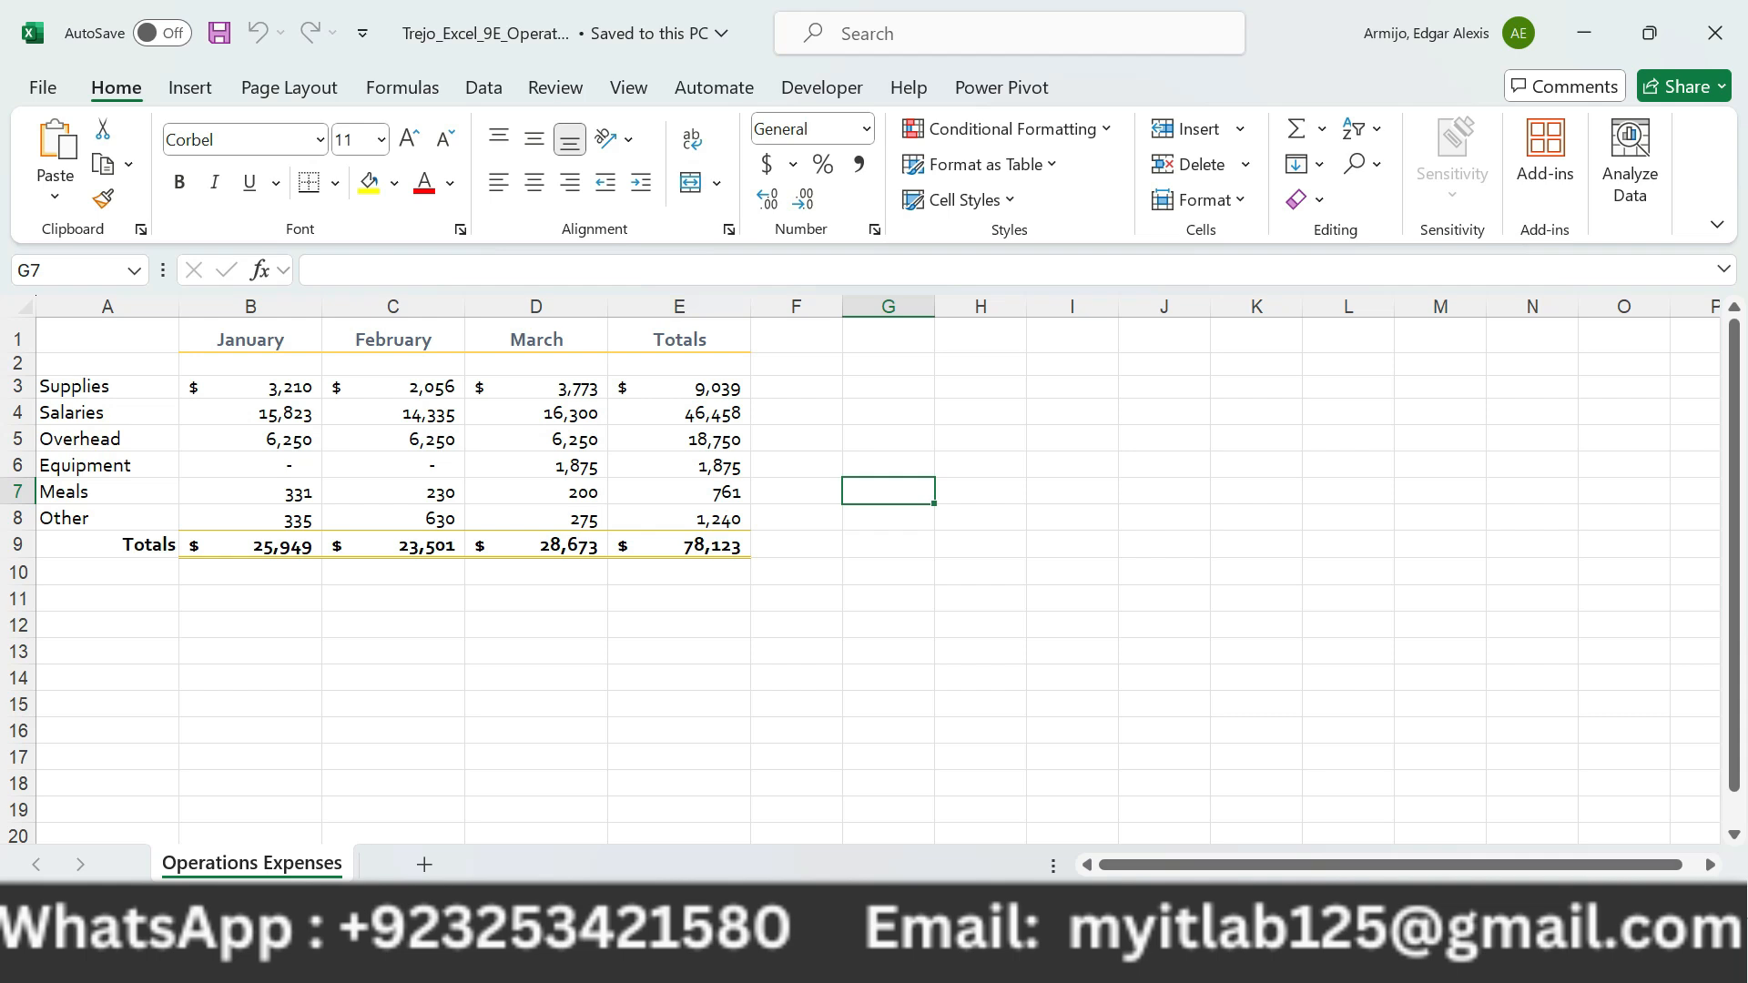
pyautogui.hotkey('alt', 'Tab')
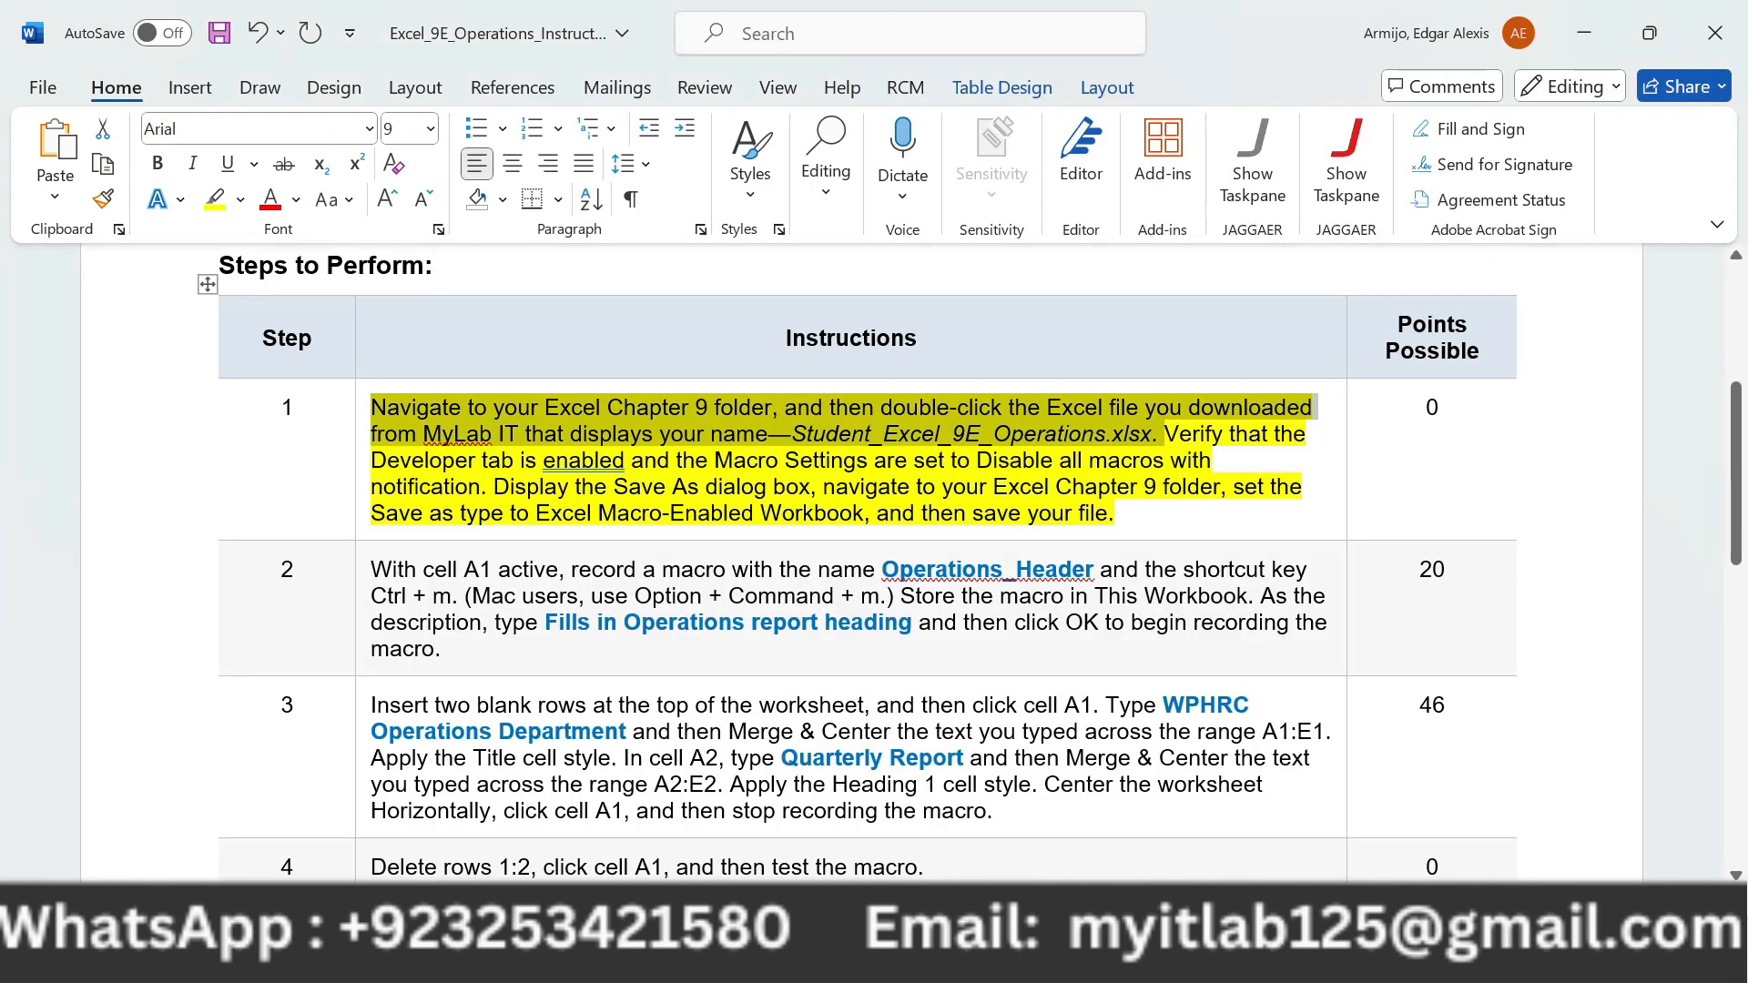
pyautogui.moveTo(1165, 436); pyautogui.dragTo(877, 487)
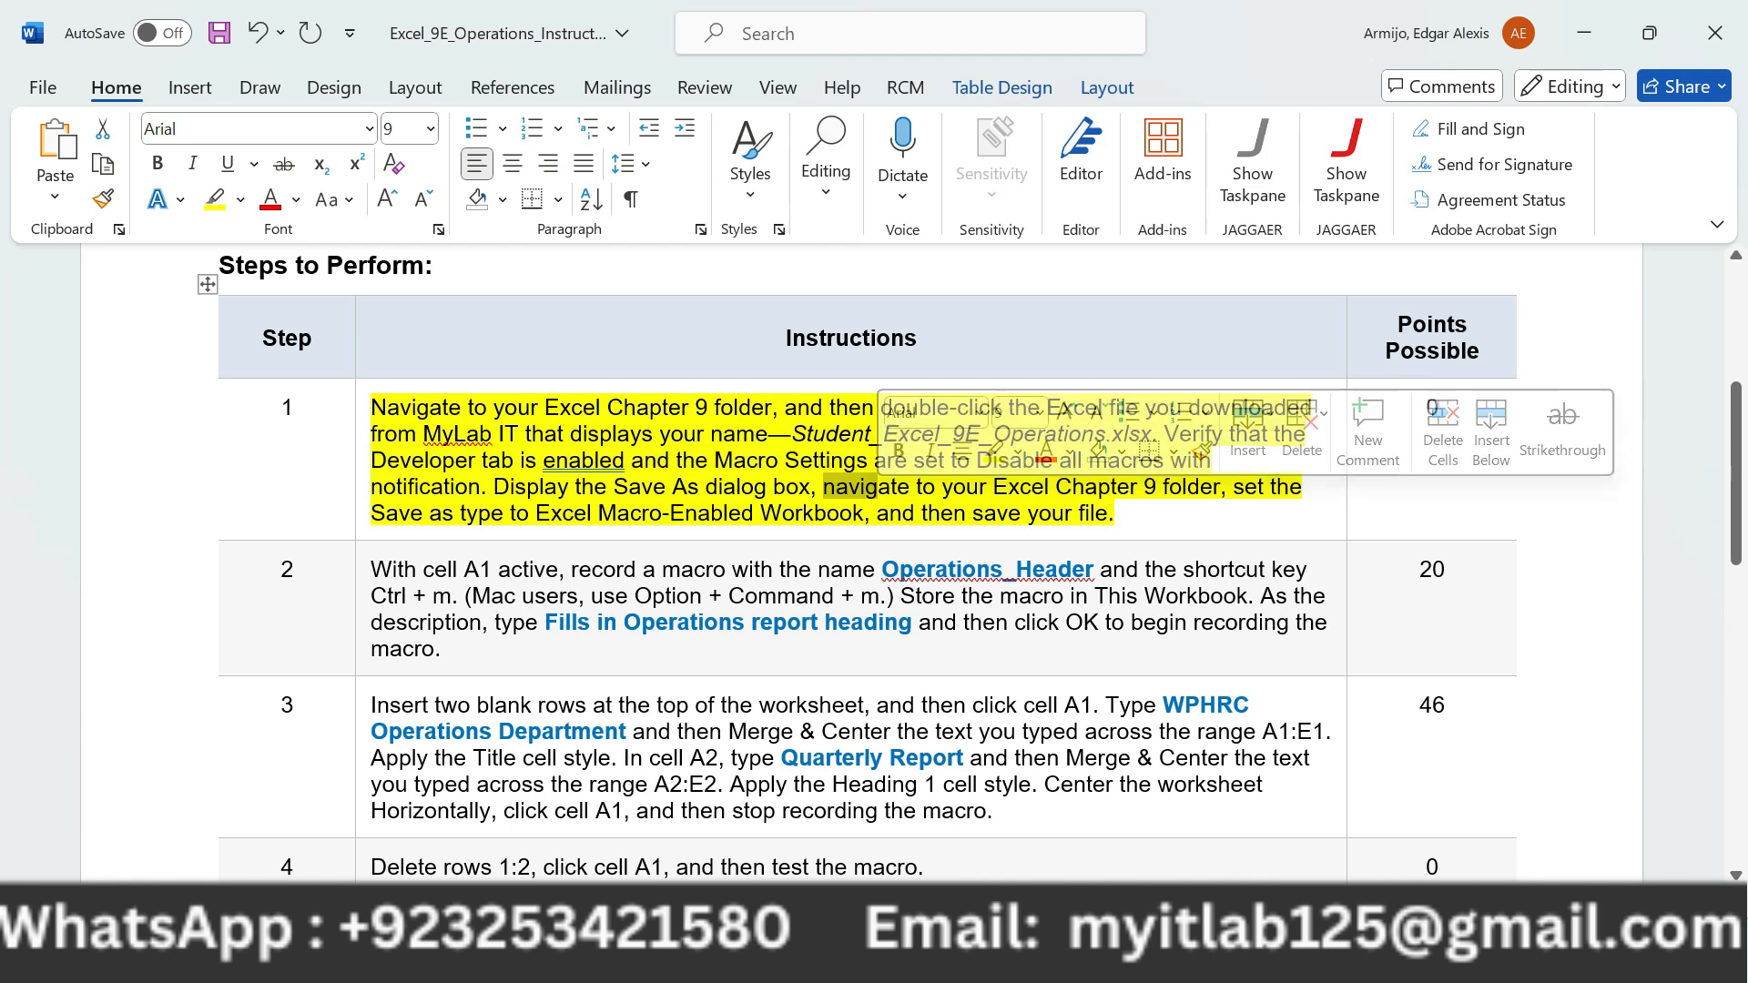
pyautogui.click(827, 460)
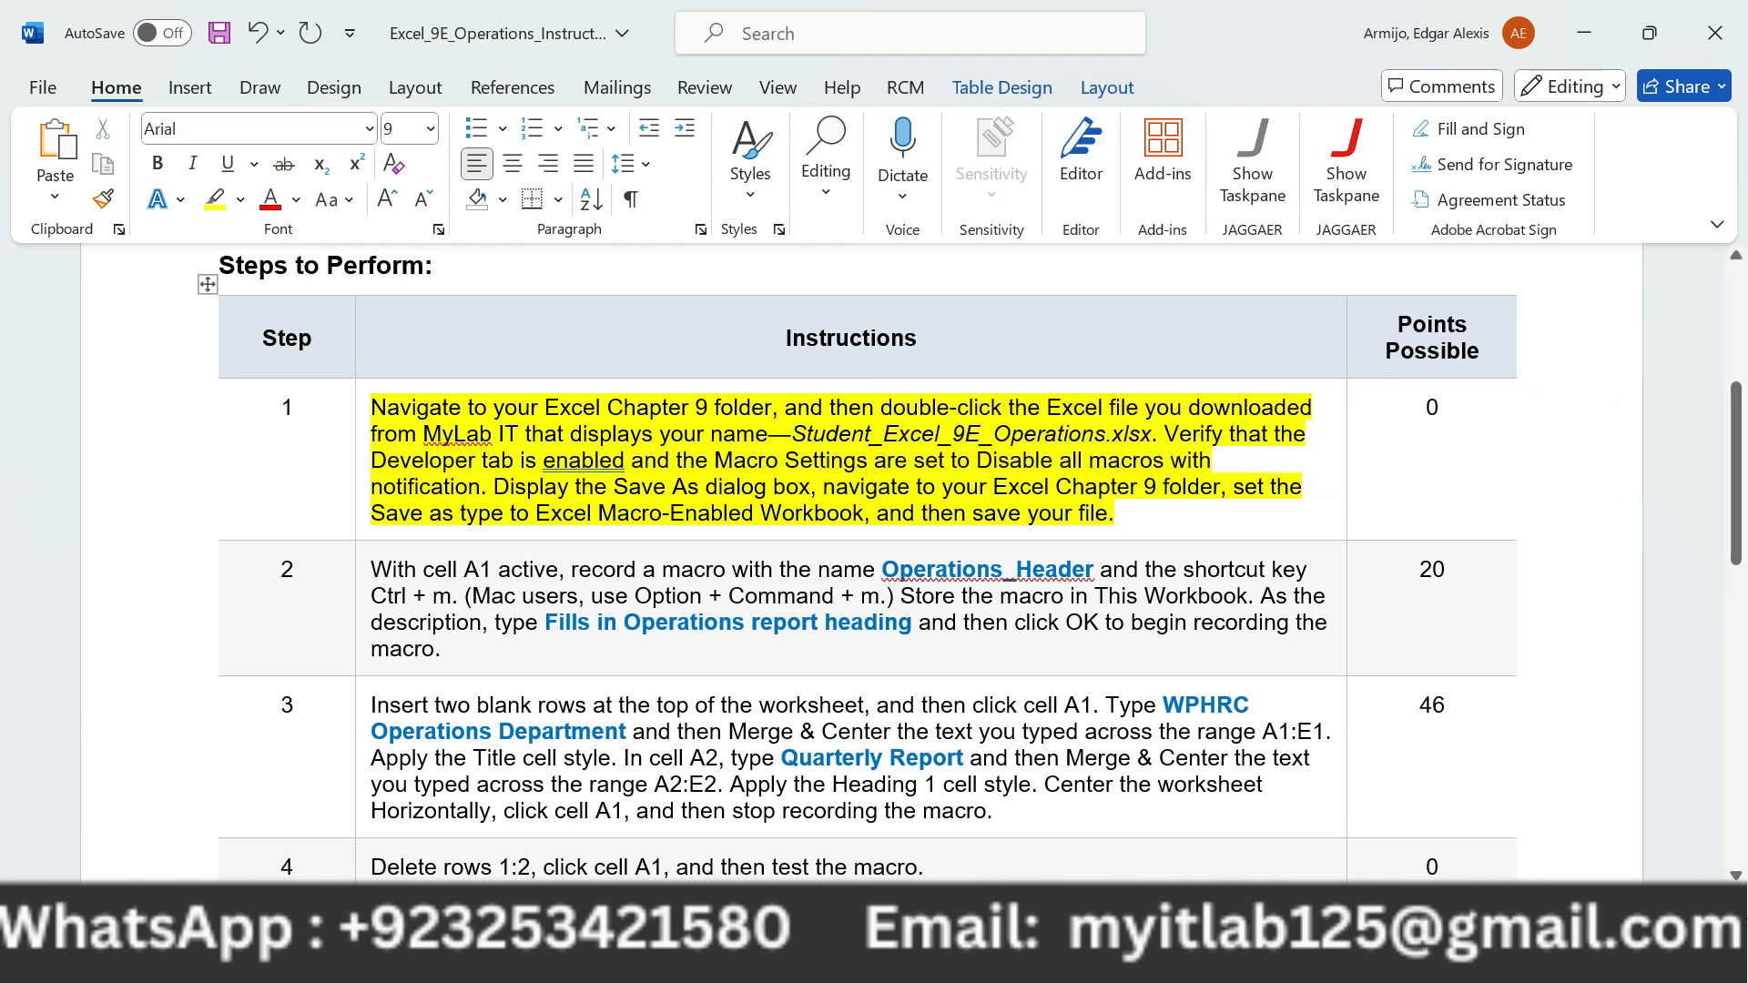
pyautogui.moveTo(1152, 434); pyautogui.dragTo(1138, 517)
pyautogui.click(511, 514)
pyautogui.moveTo(1152, 435); pyautogui.dragTo(1113, 514)
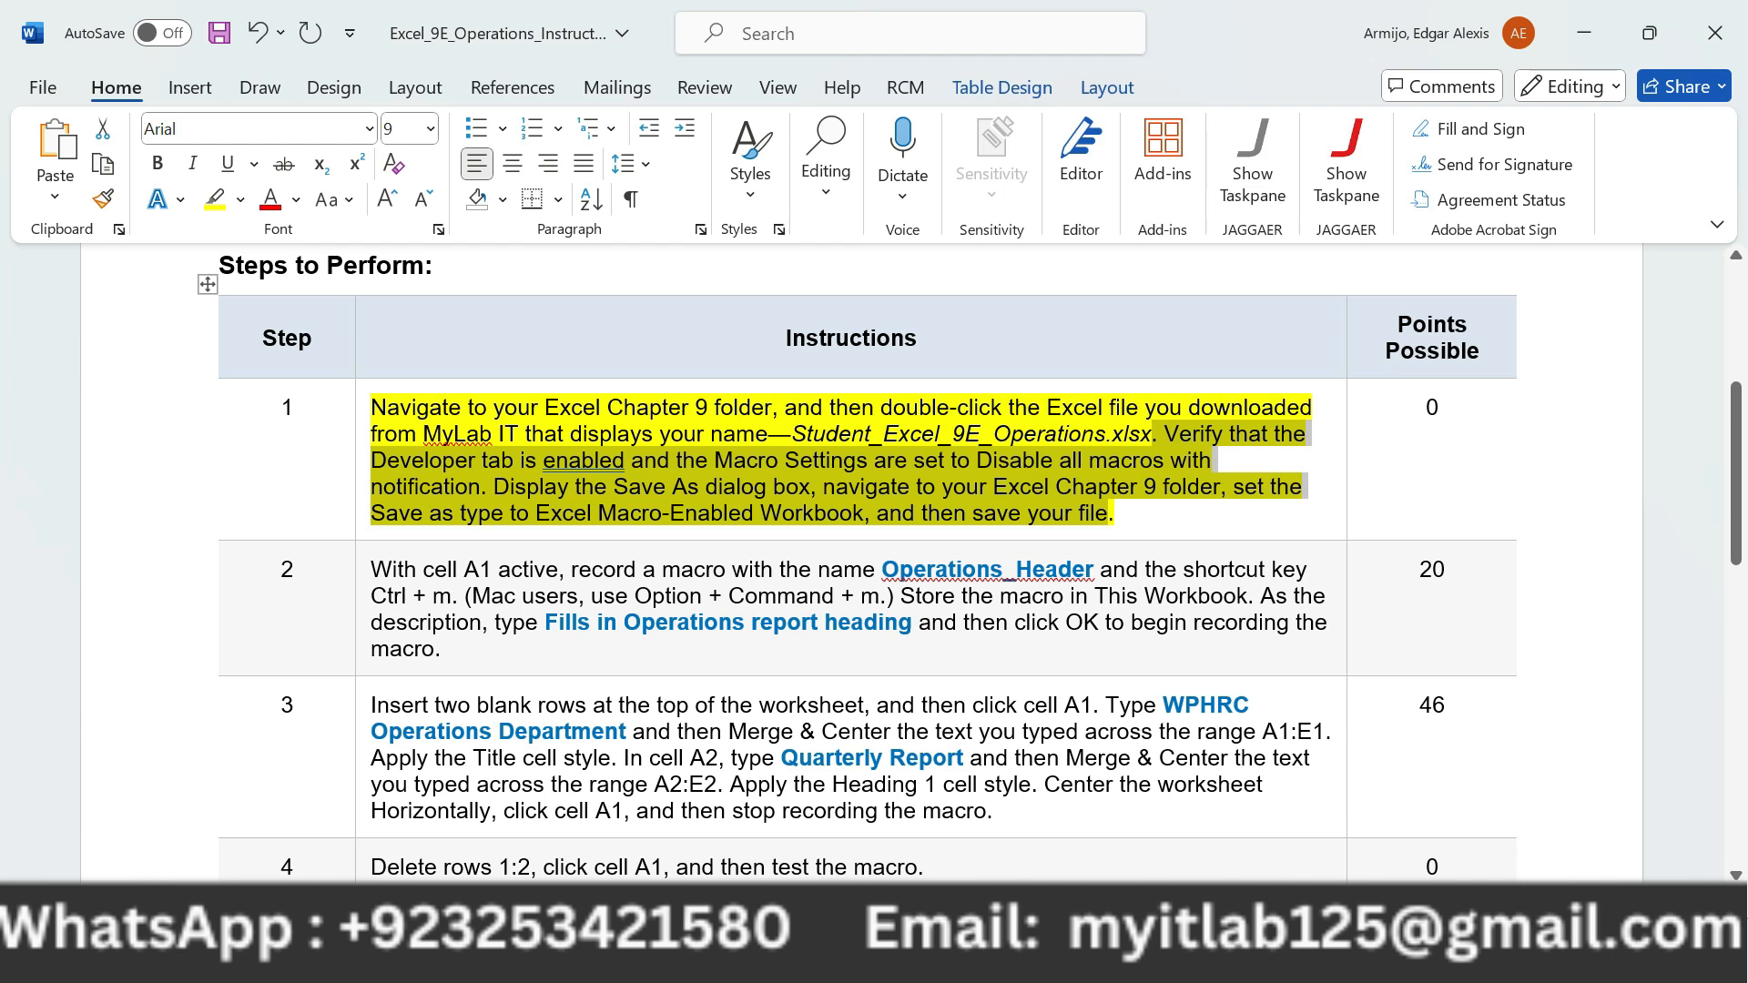
# Switch to Excel and save a copy of the operations workbook to the New Volume (E:) drive under the same file name.
pyautogui.hotkey('alt', 'Tab')
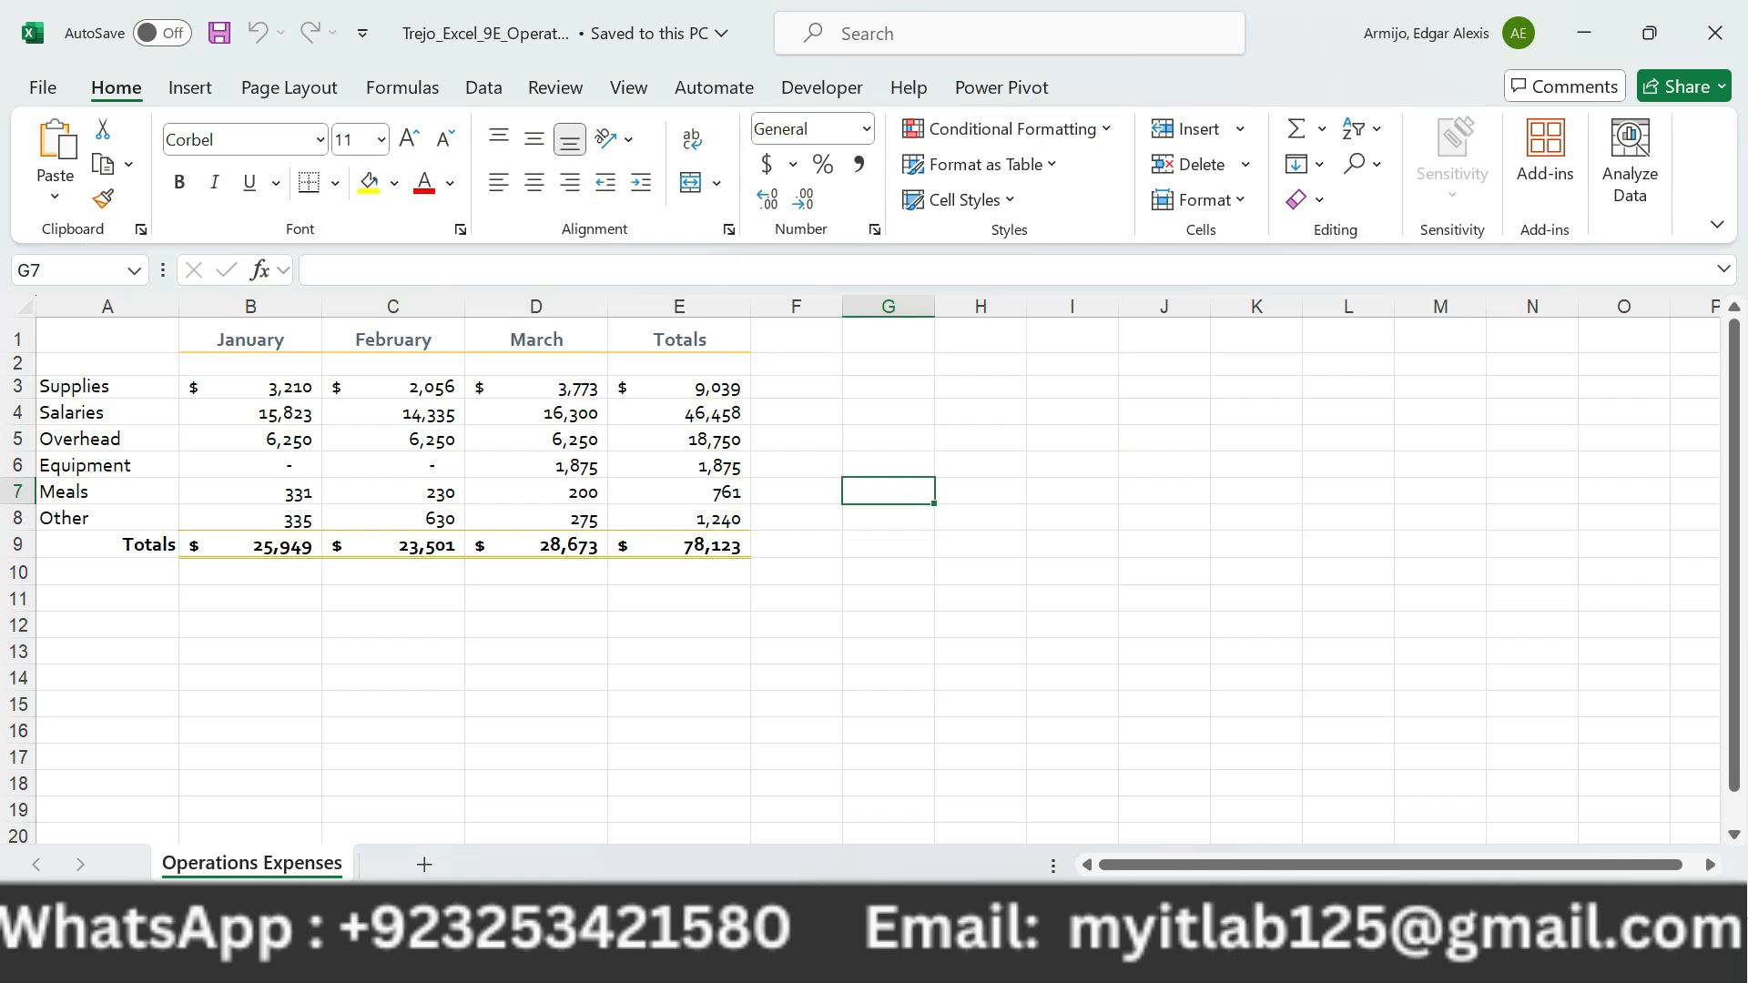
pyautogui.click(43, 88)
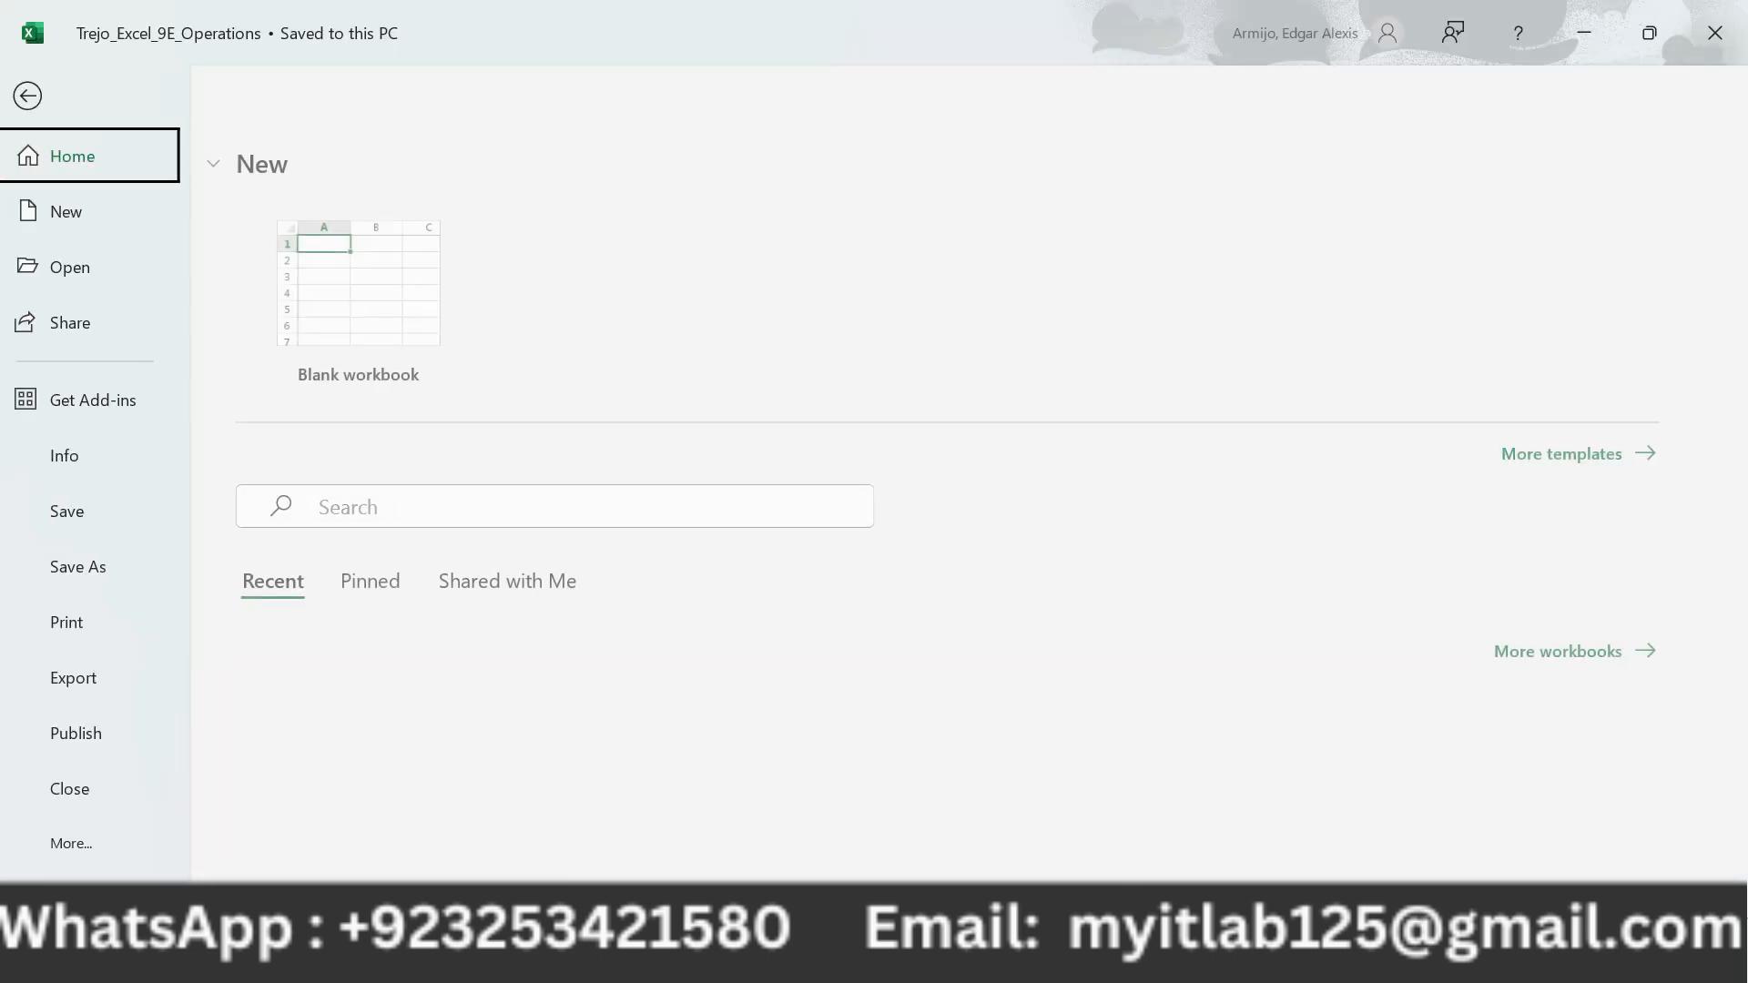
pyautogui.click(89, 566)
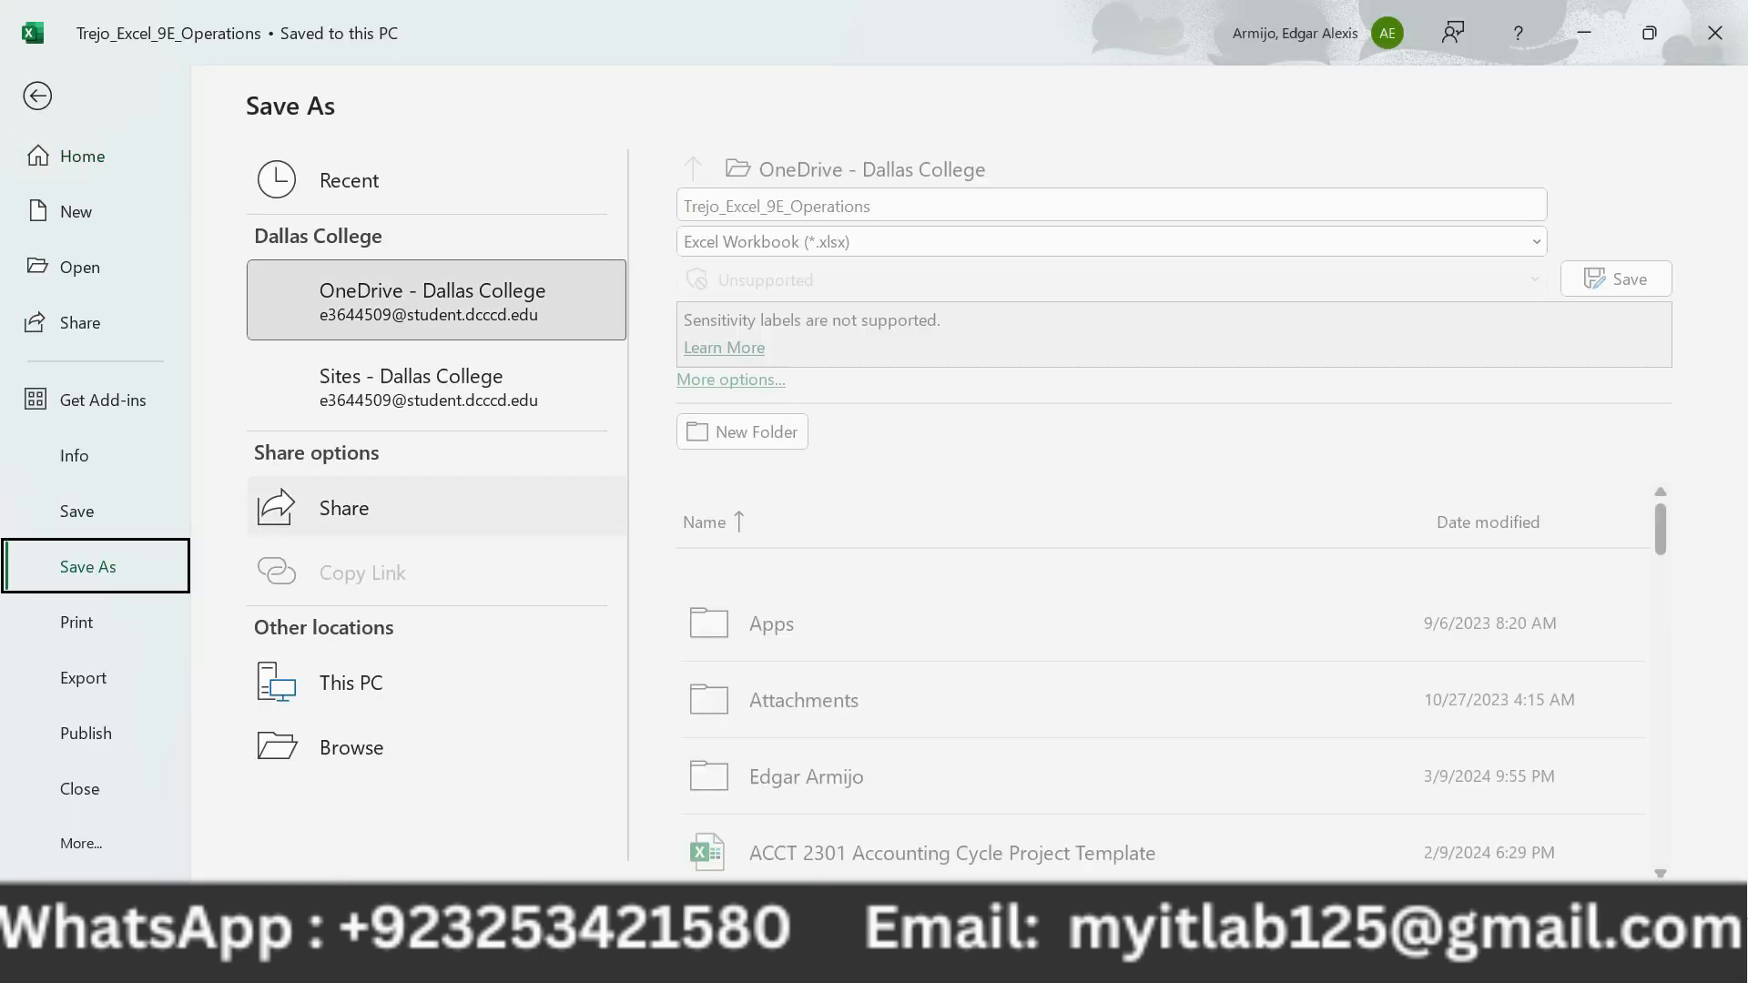
pyautogui.click(364, 683)
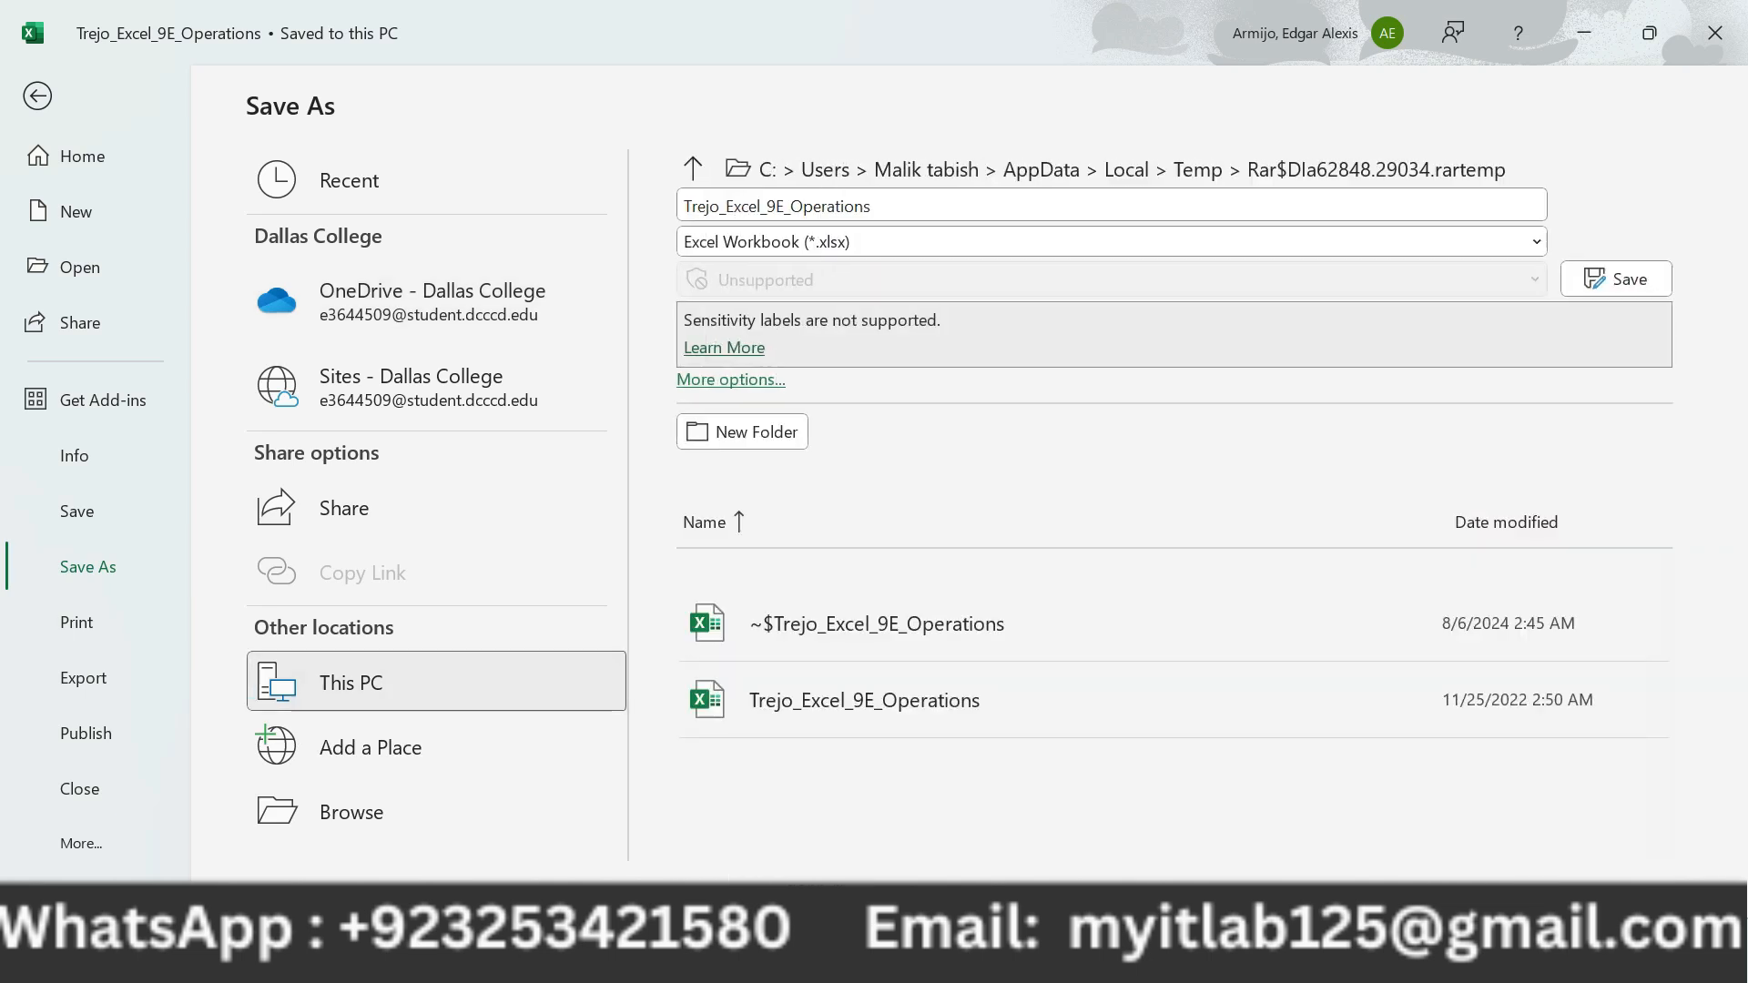
pyautogui.click(731, 380)
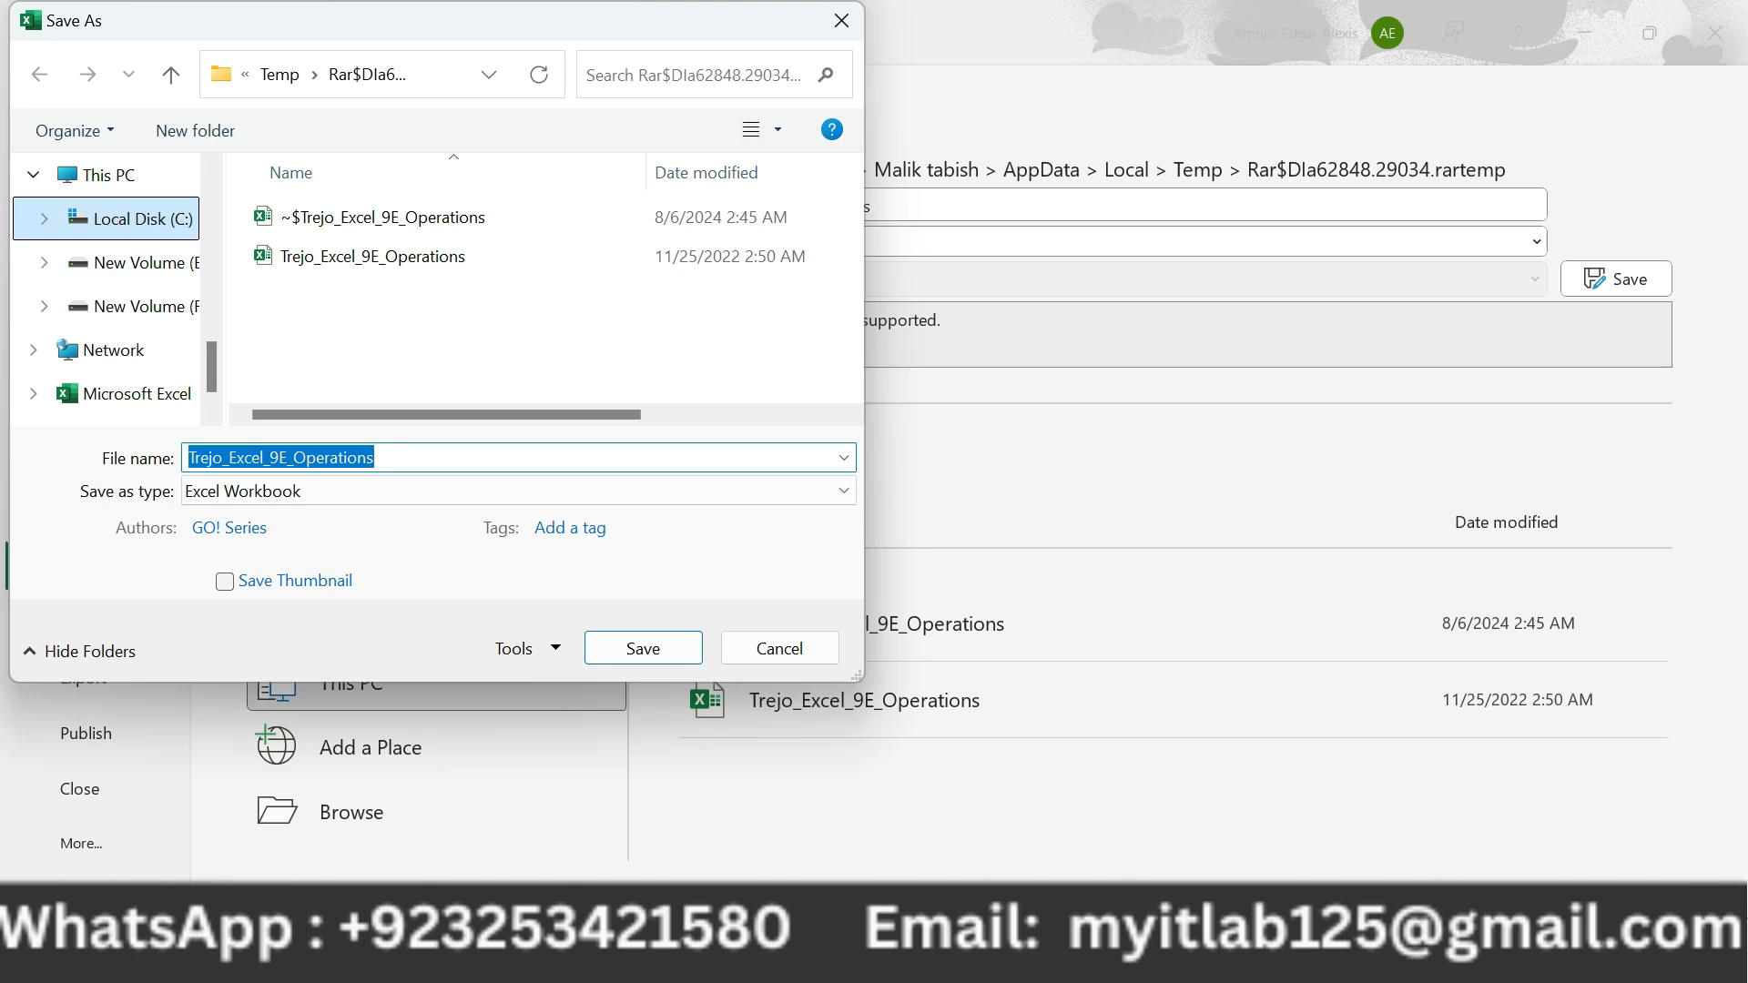
pyautogui.click(144, 263)
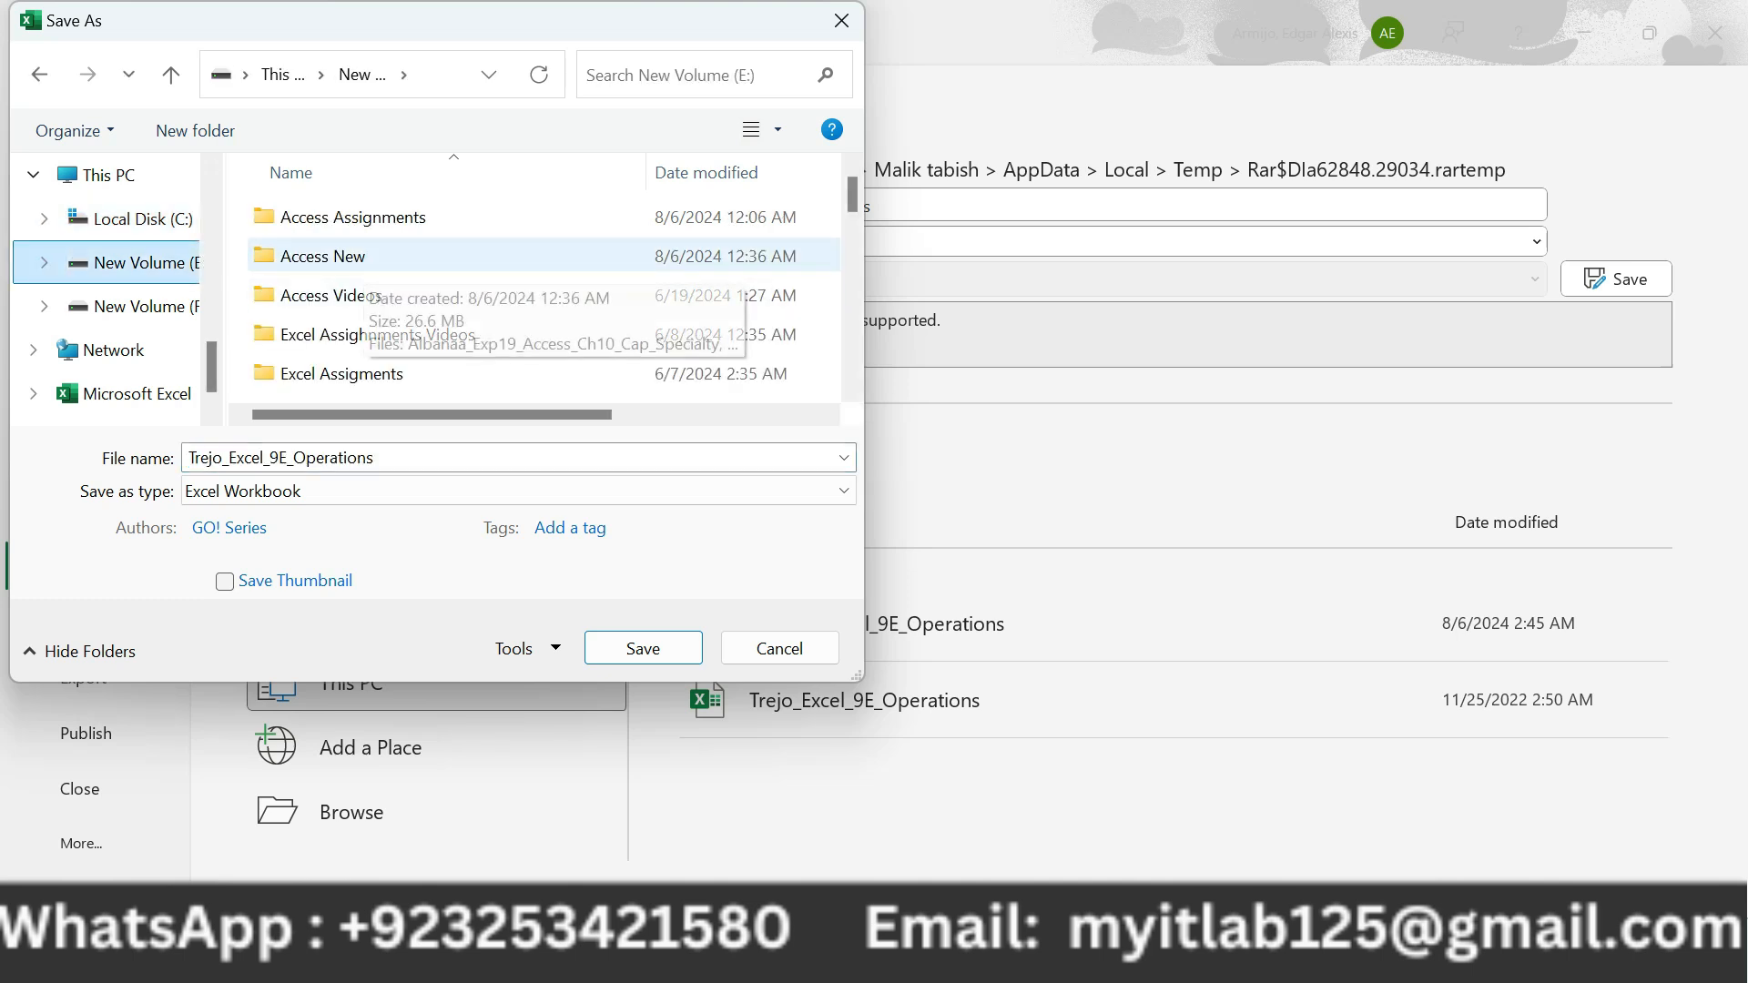
pyautogui.click(363, 259)
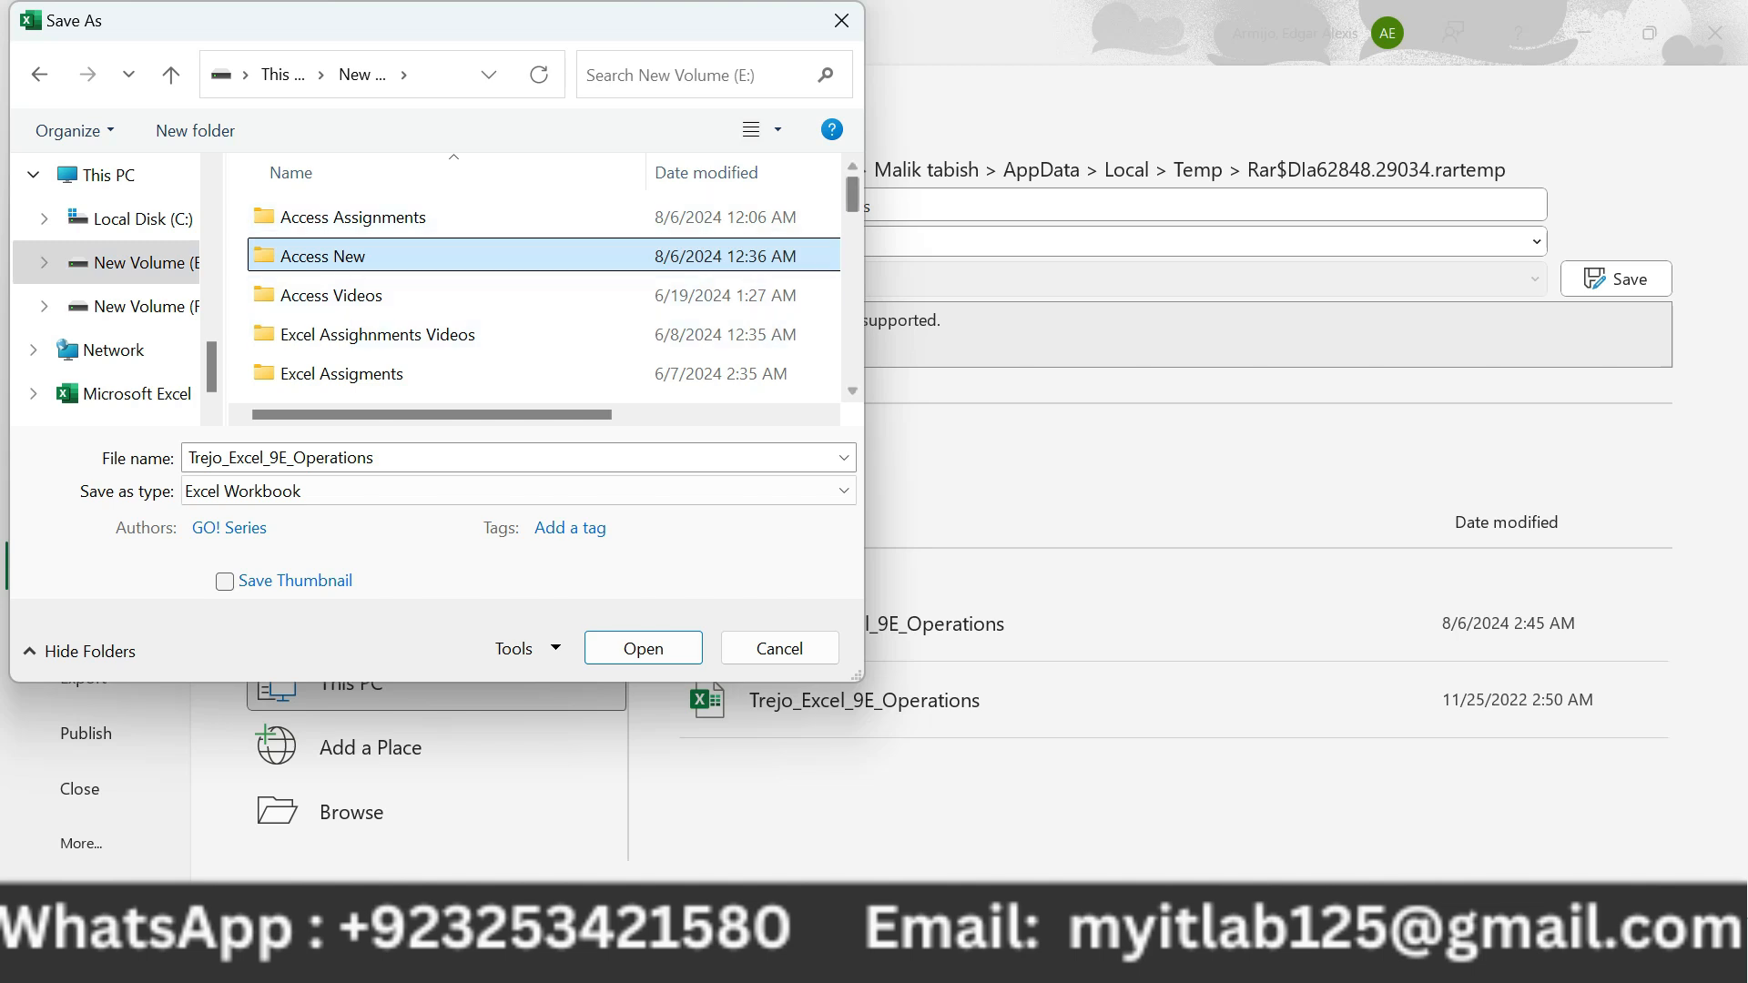
pyautogui.scroll(-5, 537, 300)
pyautogui.click(136, 263)
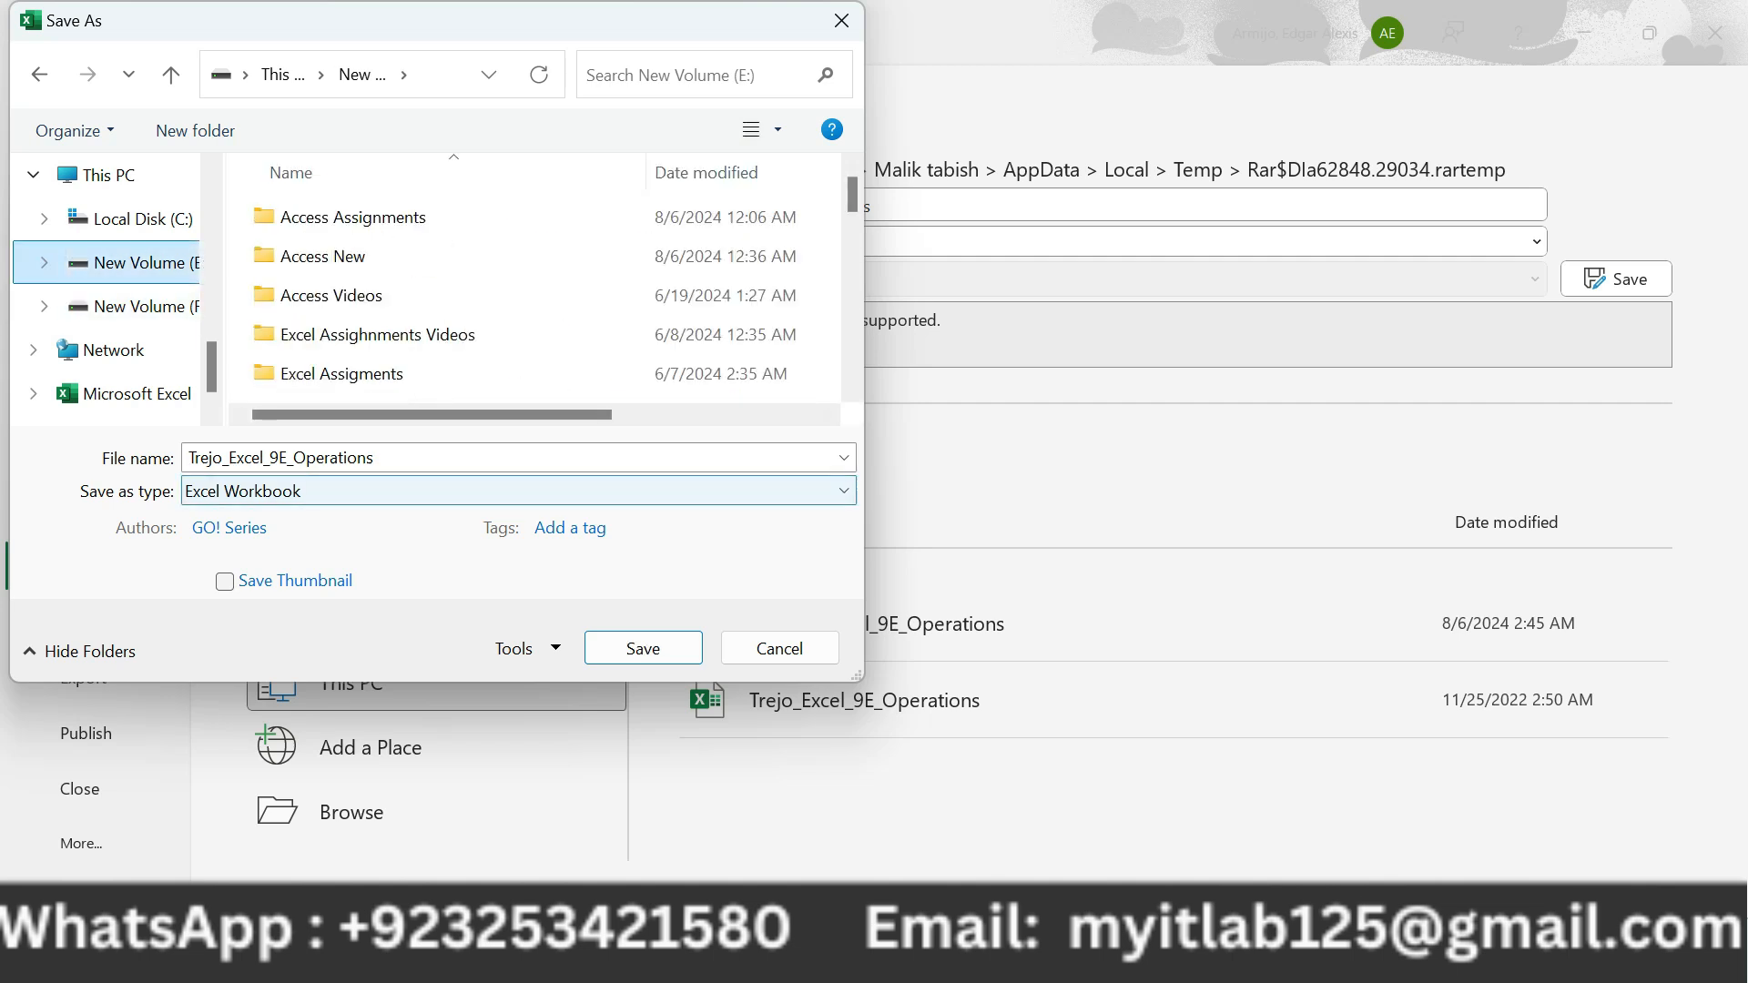
pyautogui.hotkey('shift', 'Tab')
pyautogui.press('Return')
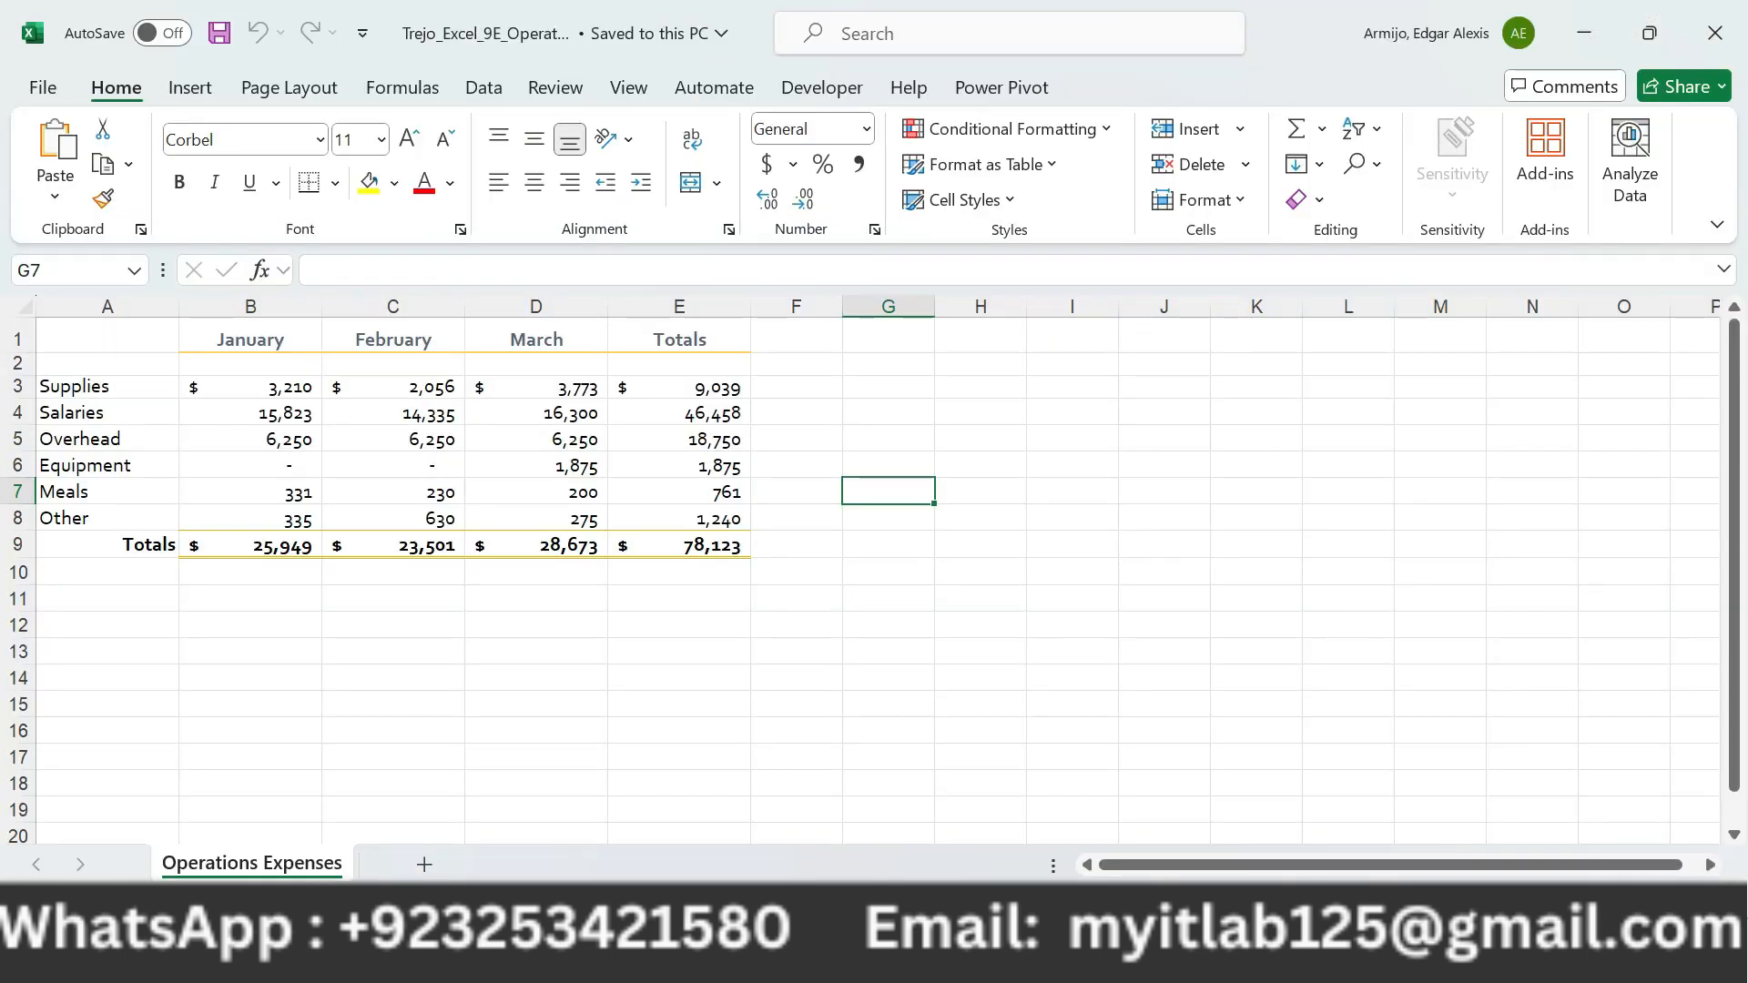
# Switch to the Word instructions and highlight the complete Step 2 text in yellow.
pyautogui.hotkey('alt', 'Tab')
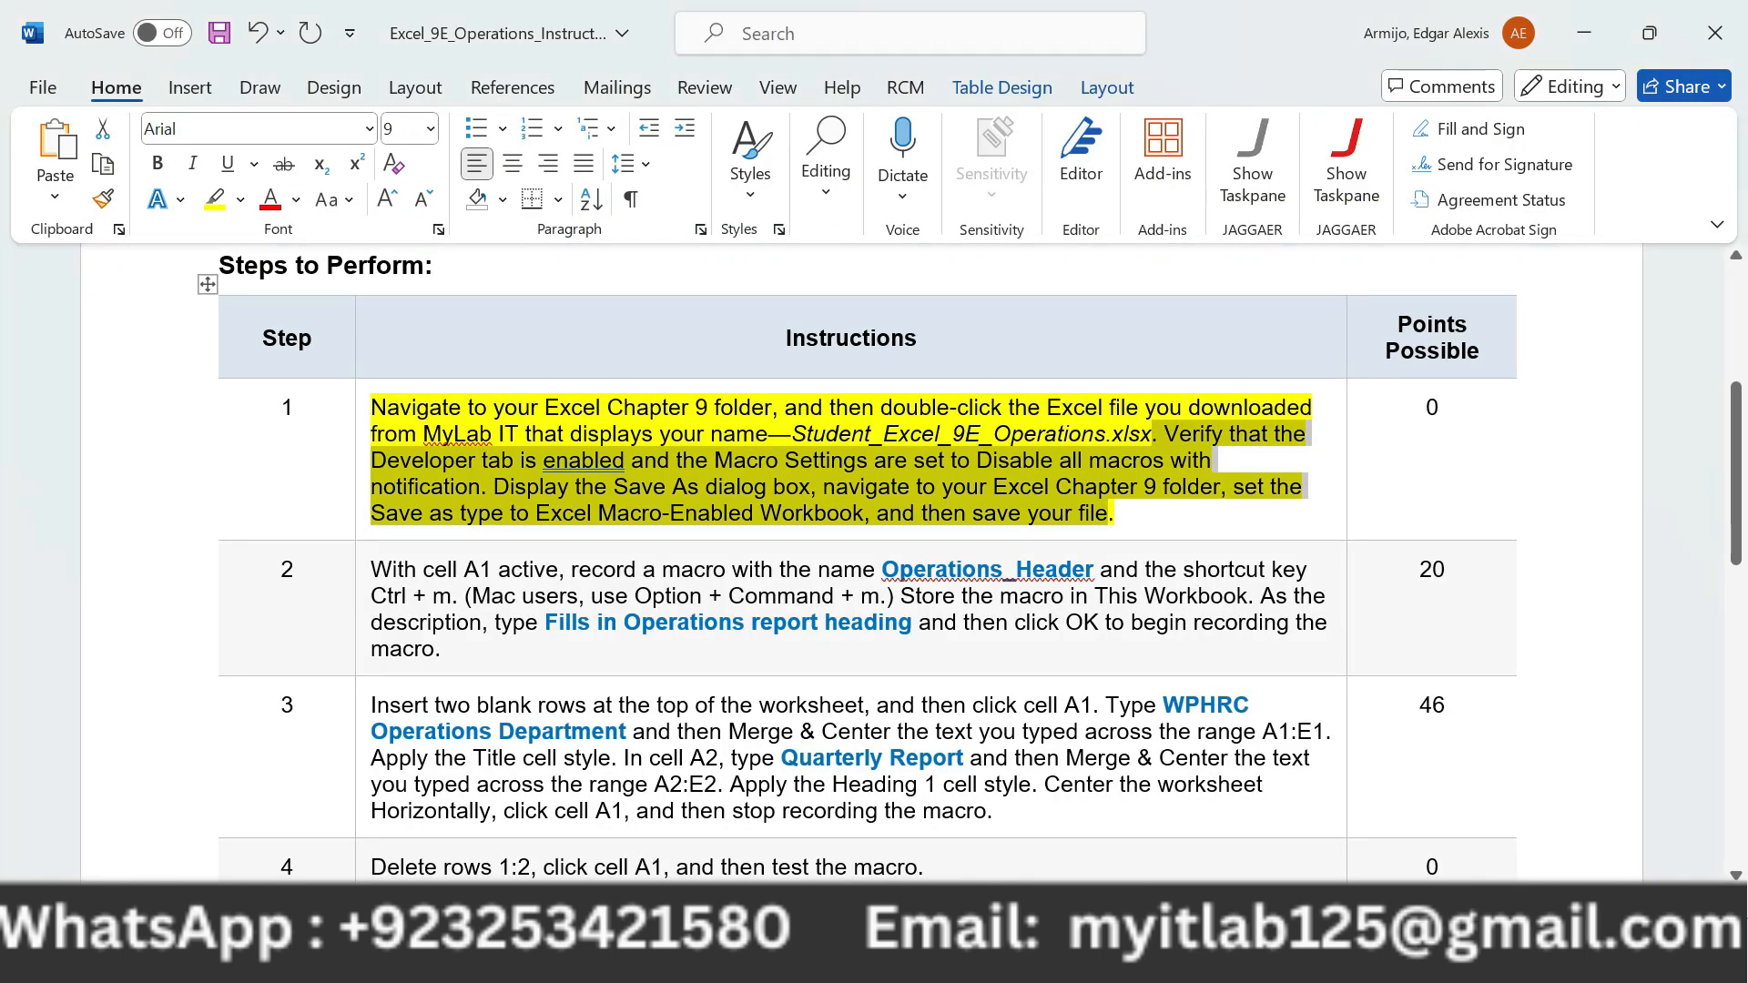
pyautogui.click(362, 573)
pyautogui.click(487, 530)
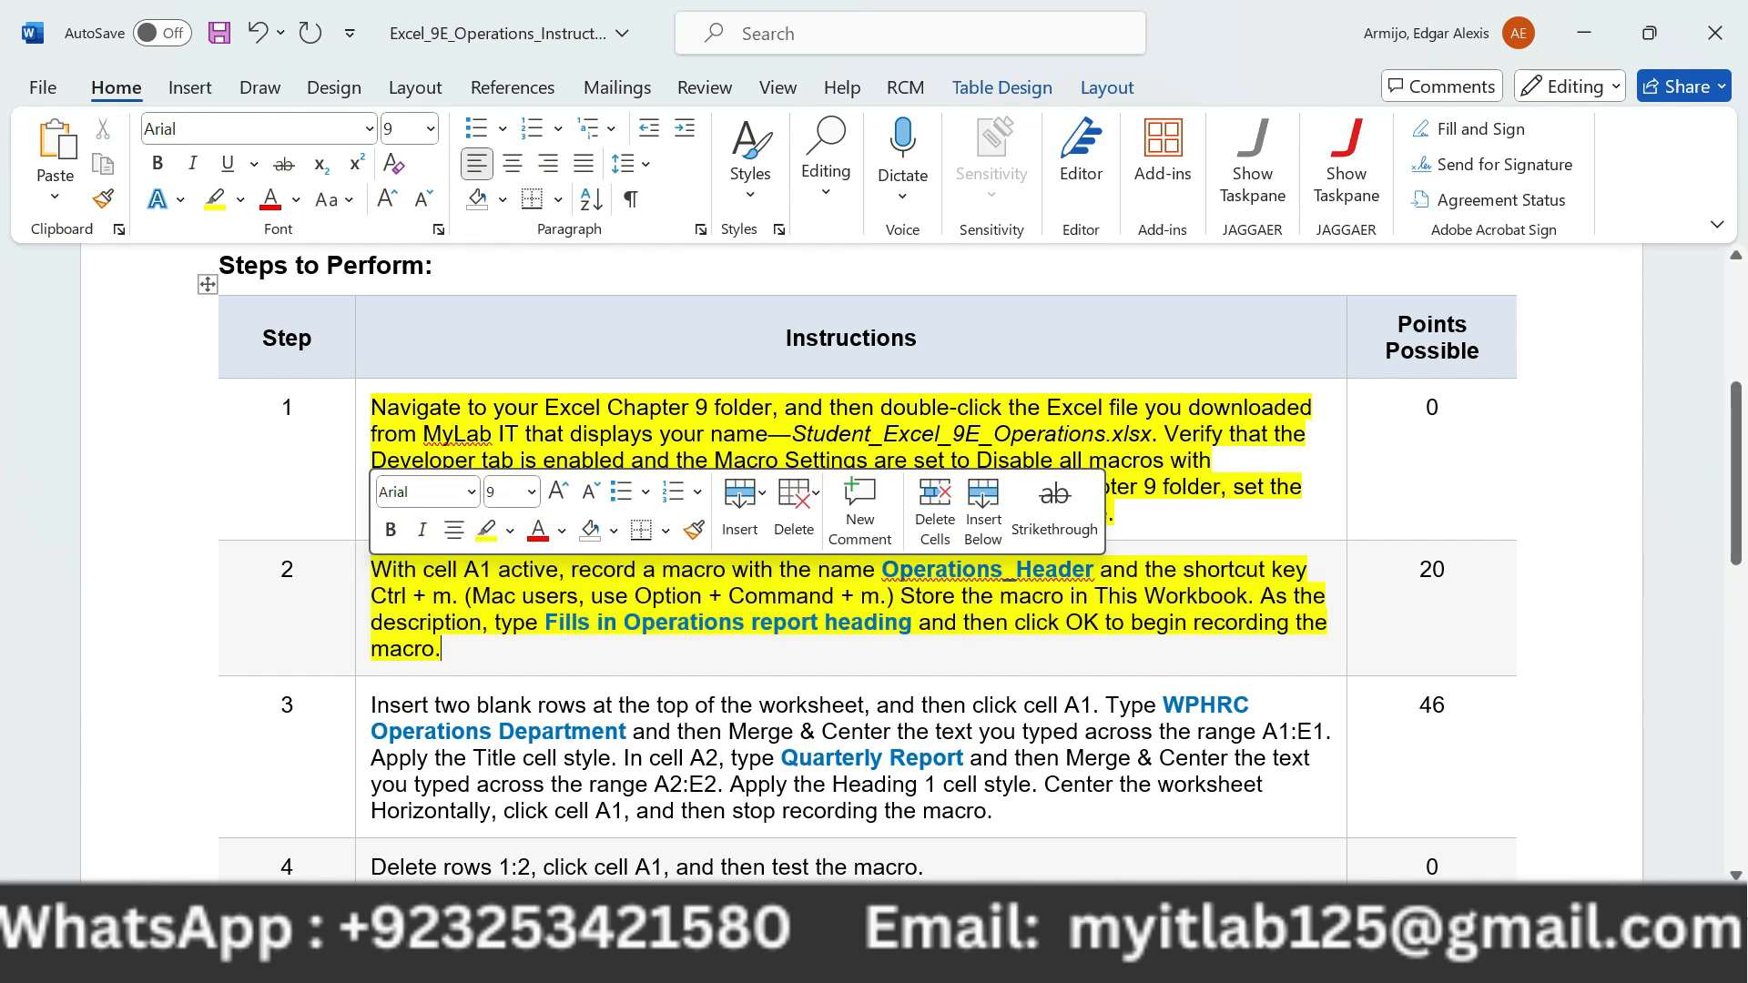
# Check the starting cell required by Step 2, and make cell A1 active in the Excel worksheet.
pyautogui.scroll(-4, 775, 705)
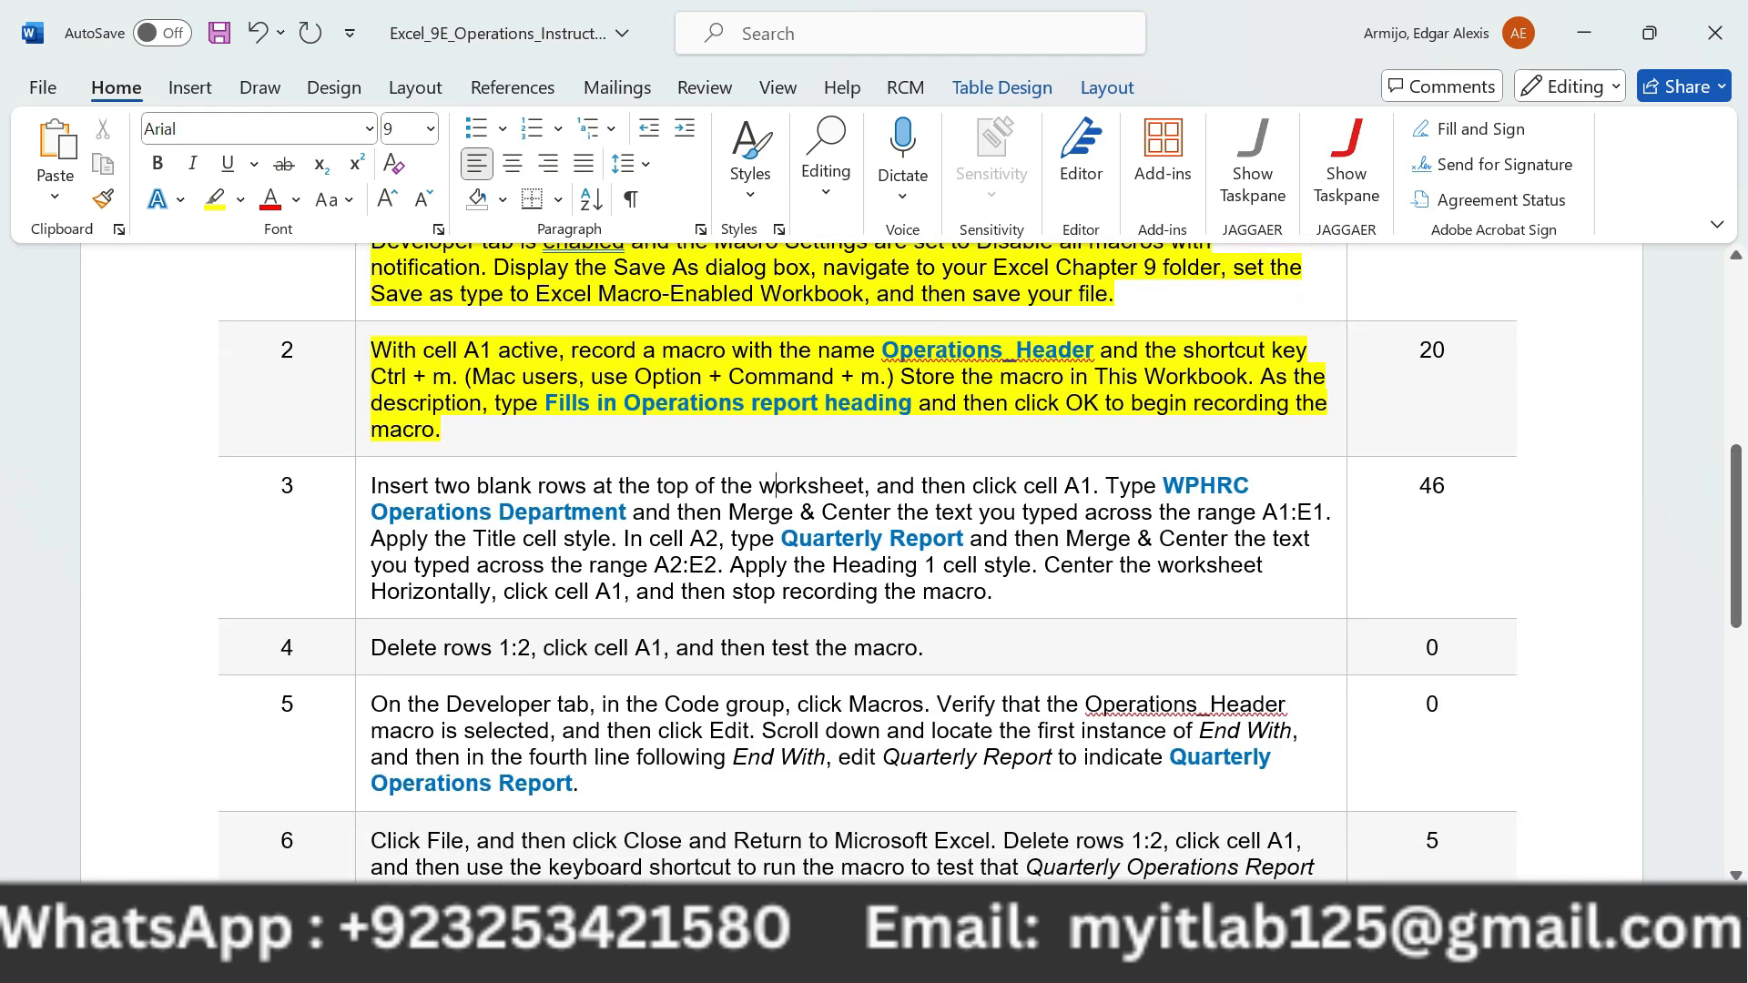
pyautogui.moveTo(393, 350); pyautogui.dragTo(558, 351)
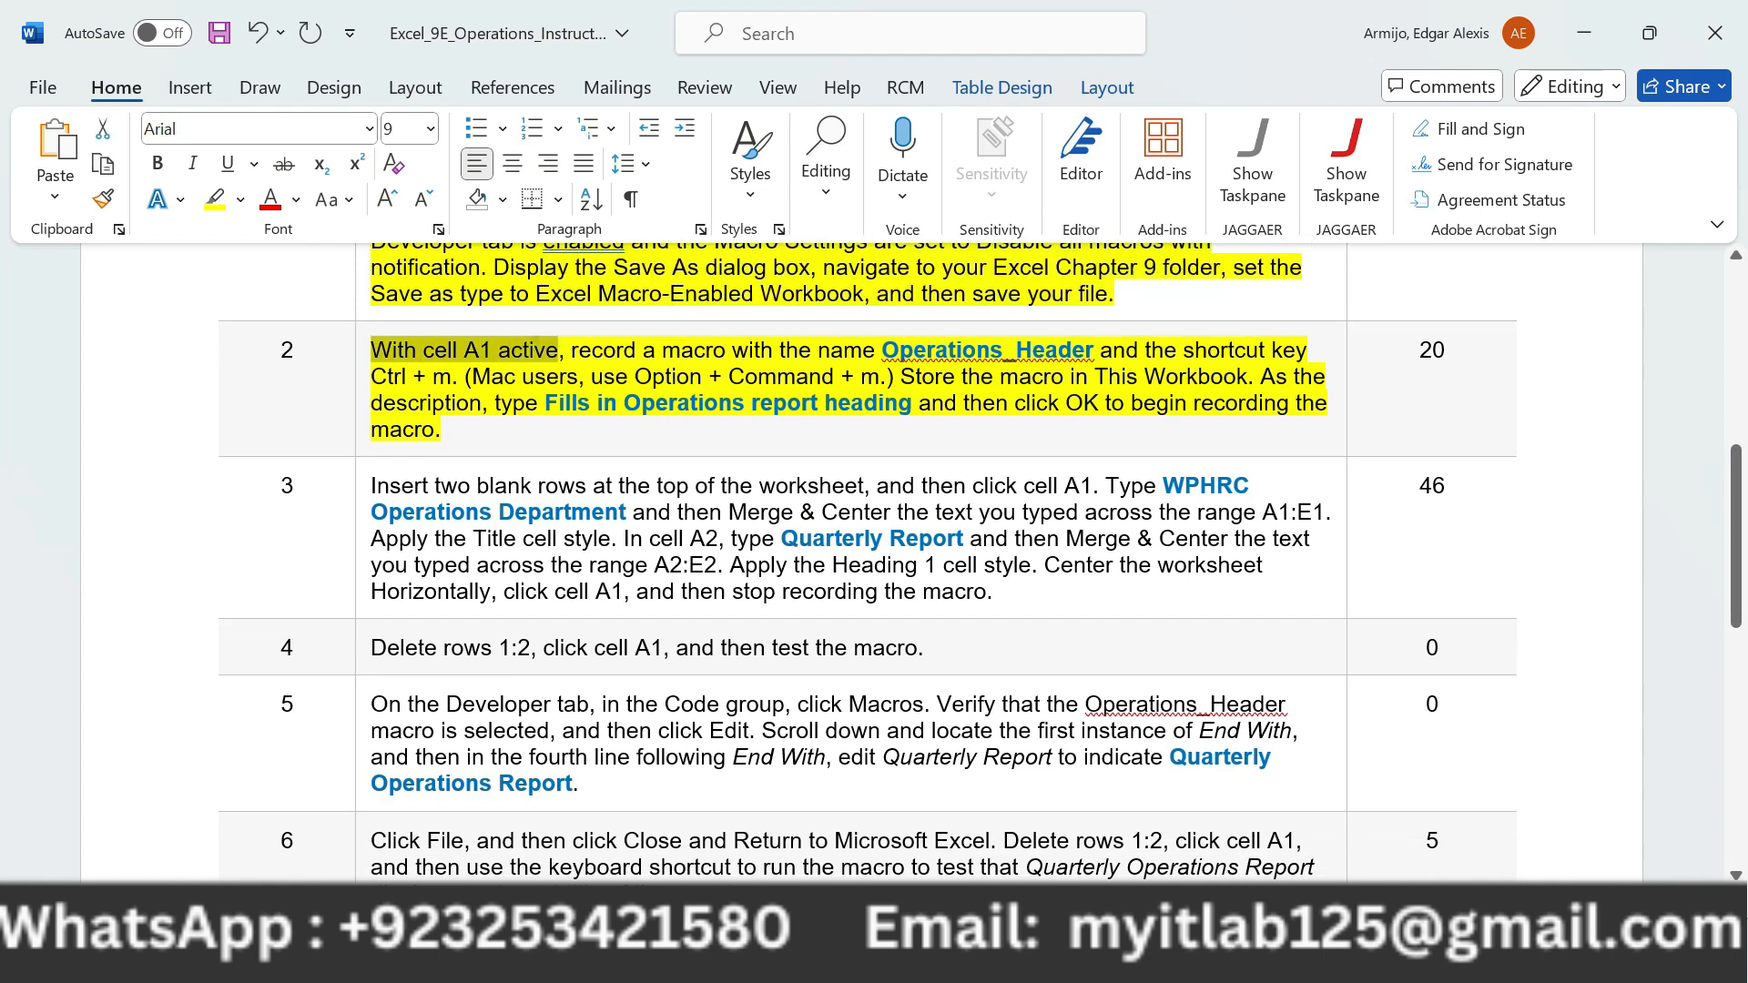
pyautogui.hotkey('alt', 'Tab')
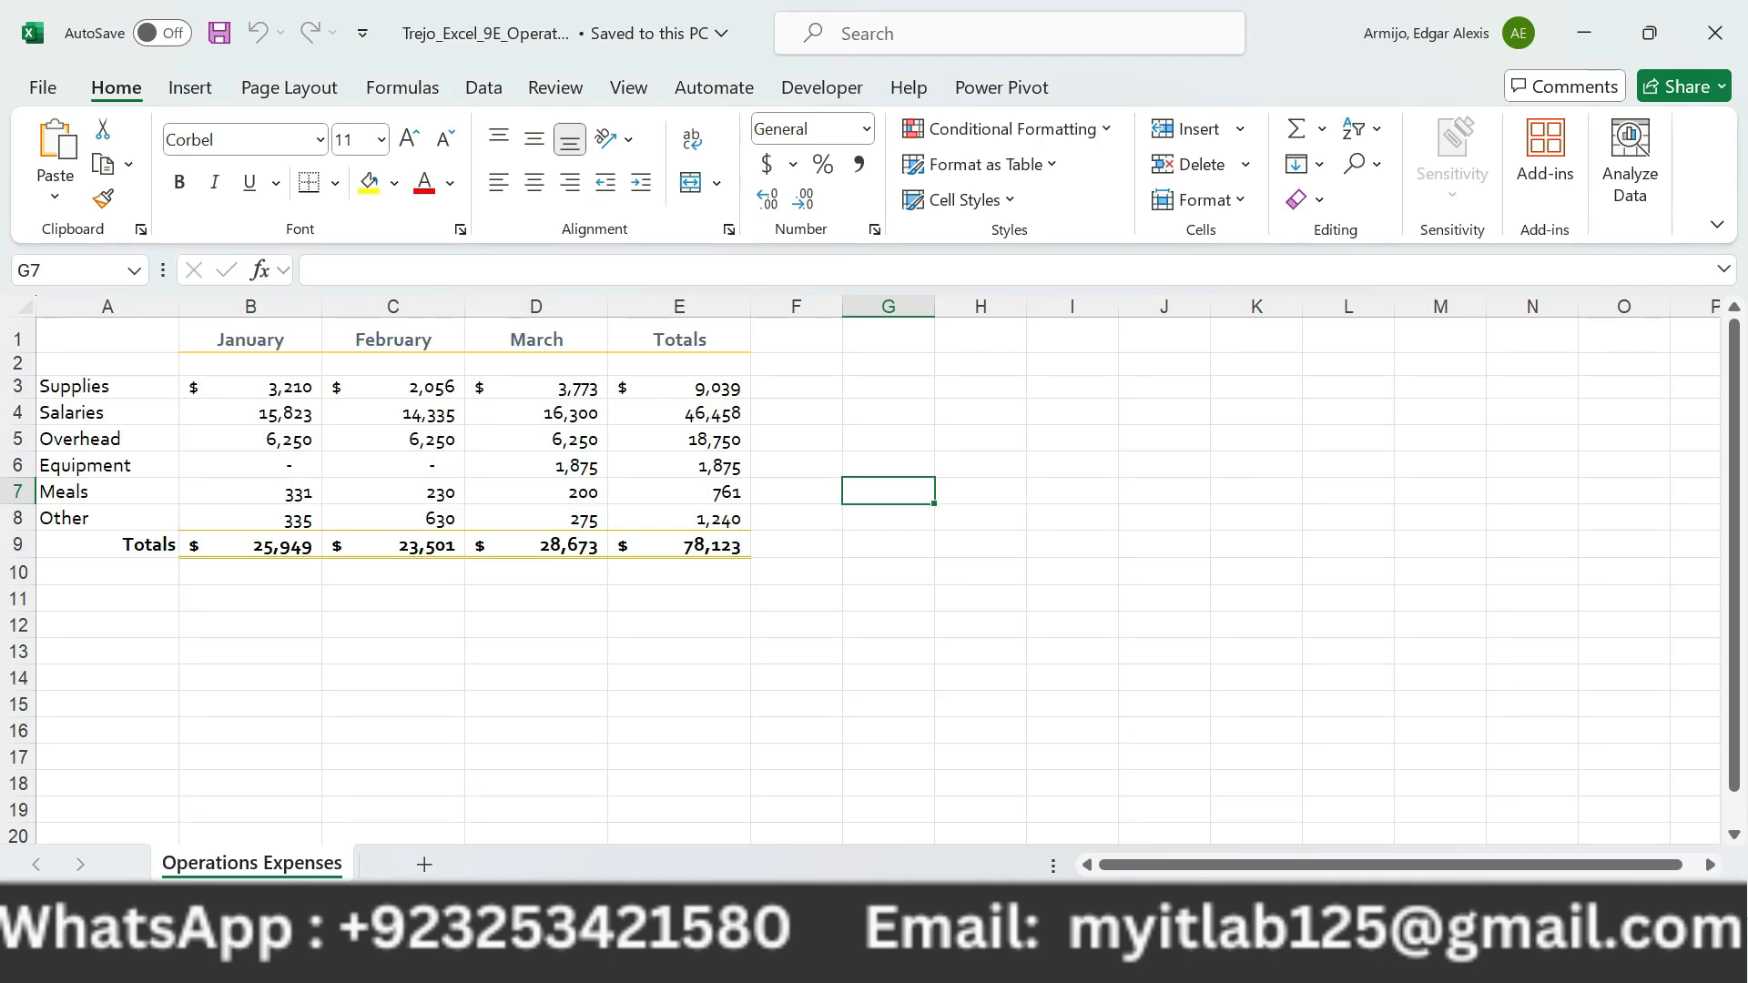
pyautogui.hotkey('ctrl', 'Home')
# Check the macro name Operations_Header in Step 2 of the Word instructions and return to Excel.
pyautogui.hotkey('alt', 'Tab')
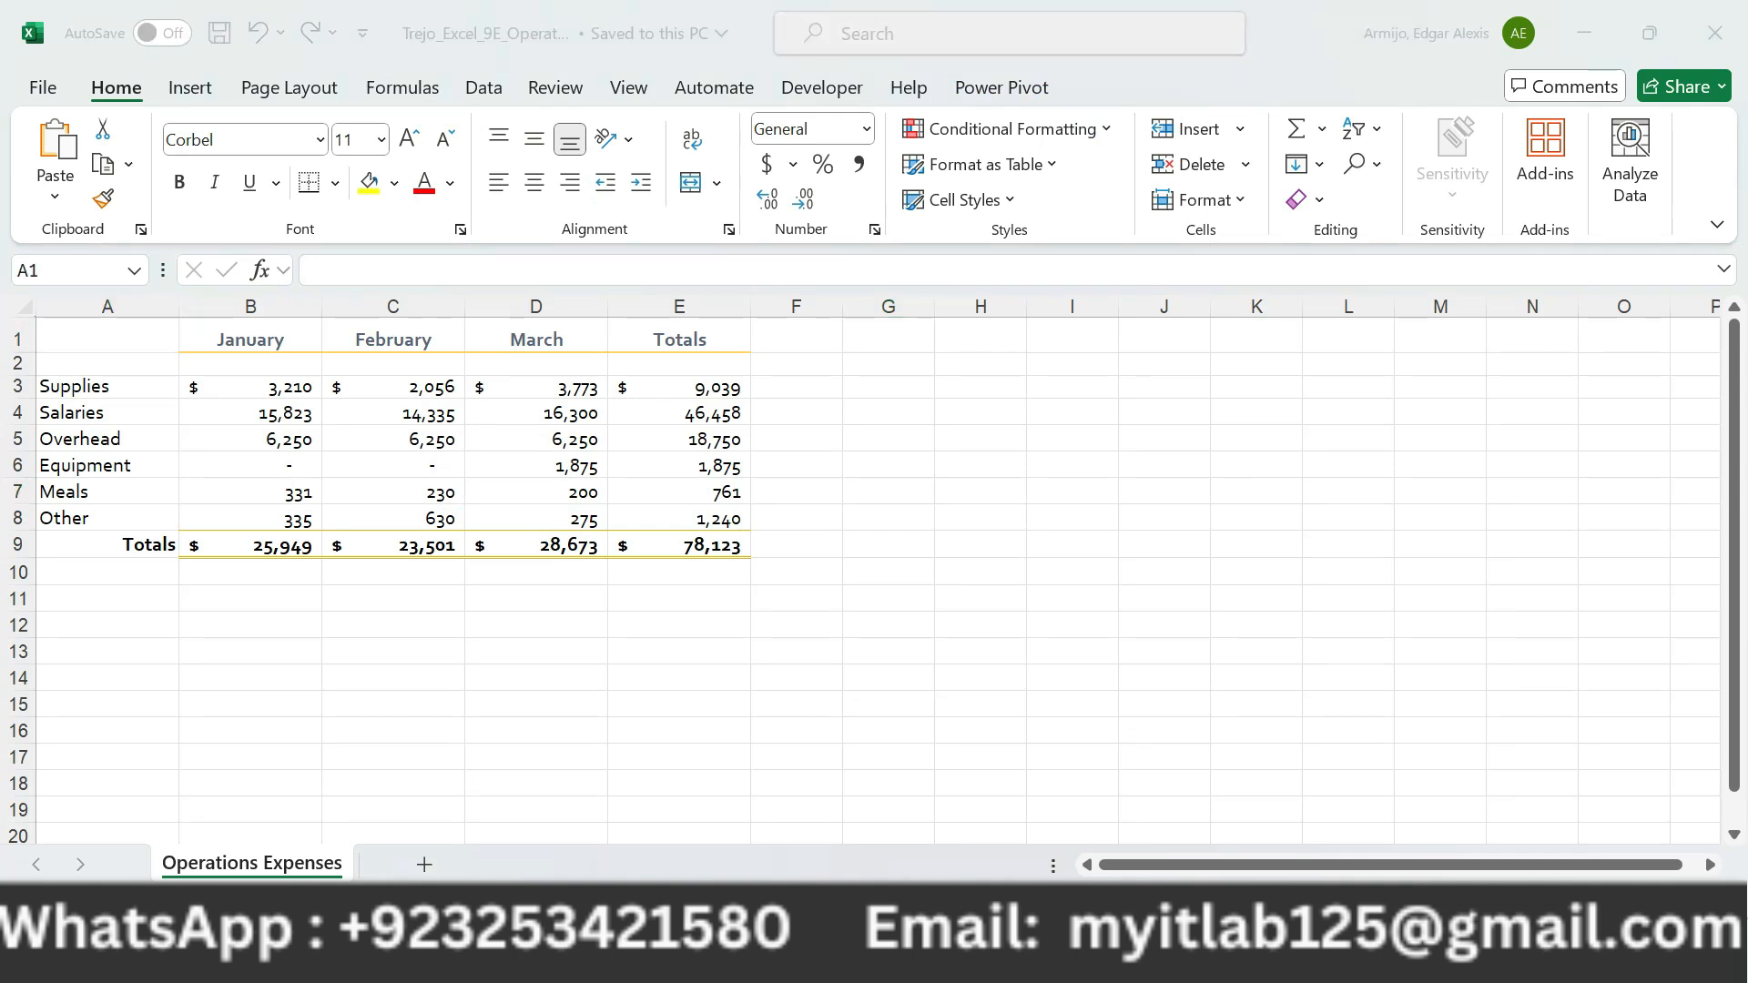
pyautogui.moveTo(572, 350); pyautogui.dragTo(1095, 351)
pyautogui.moveTo(881, 351); pyautogui.dragTo(1095, 351)
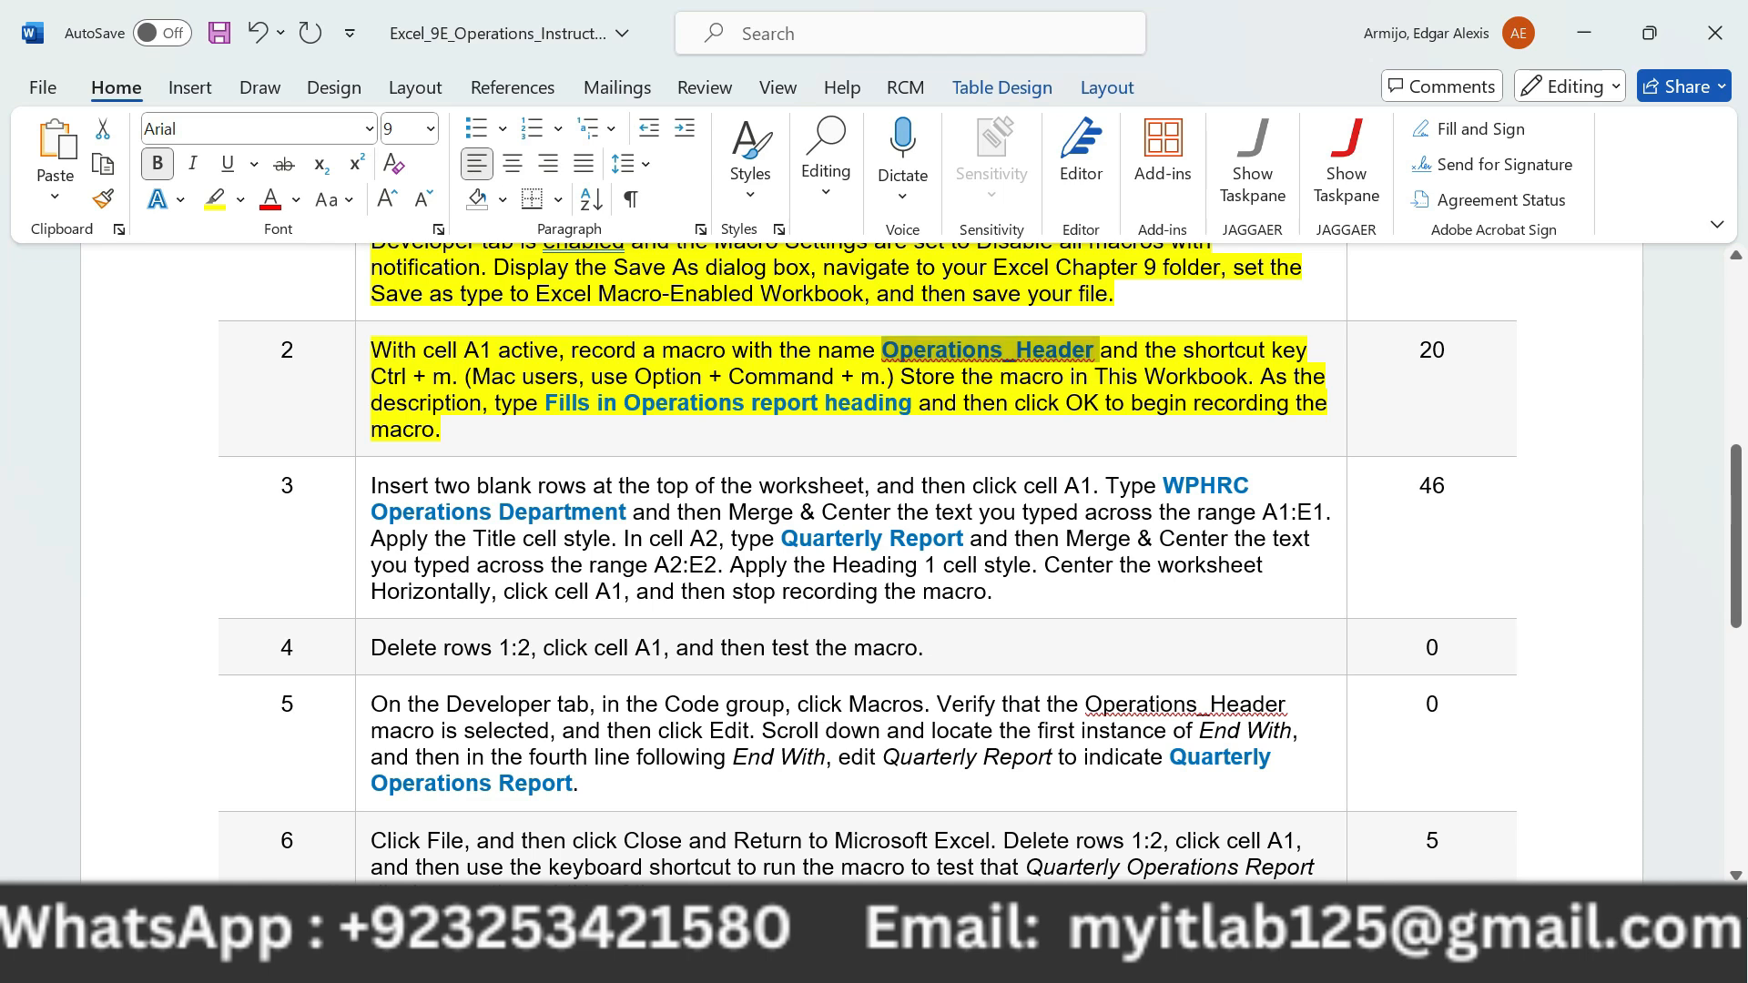
pyautogui.hotkey('alt', 'Tab')
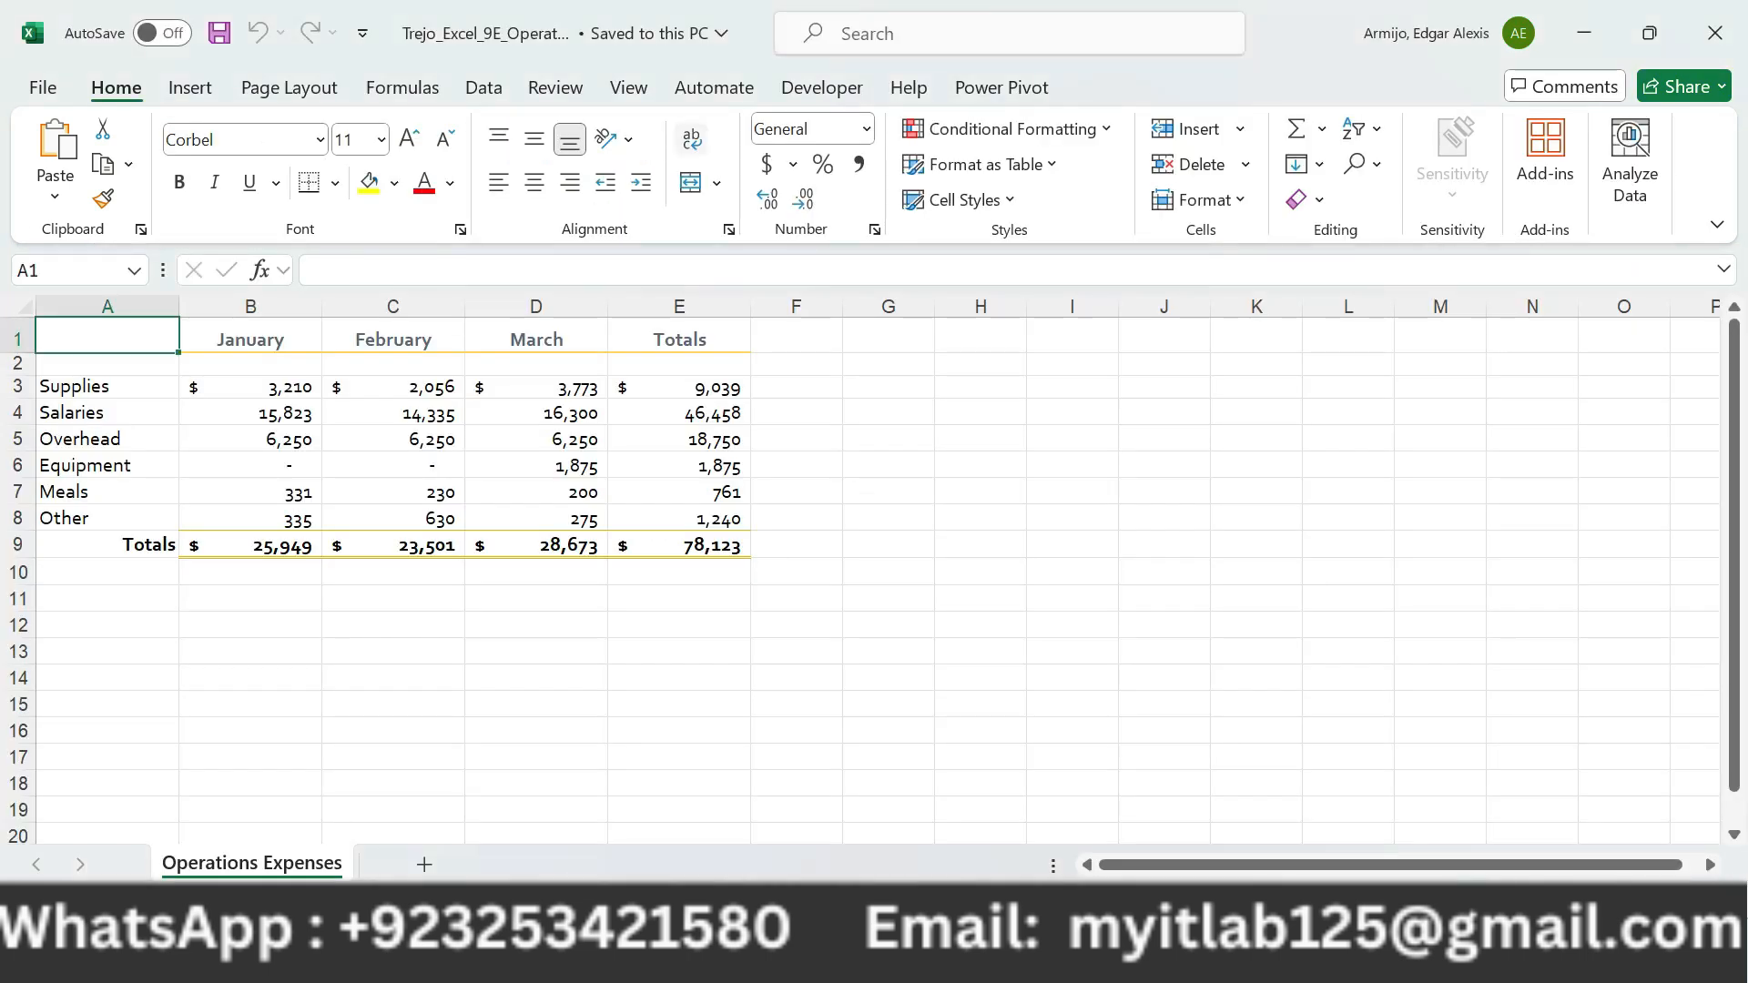
pyautogui.click(485, 89)
pyautogui.click(556, 87)
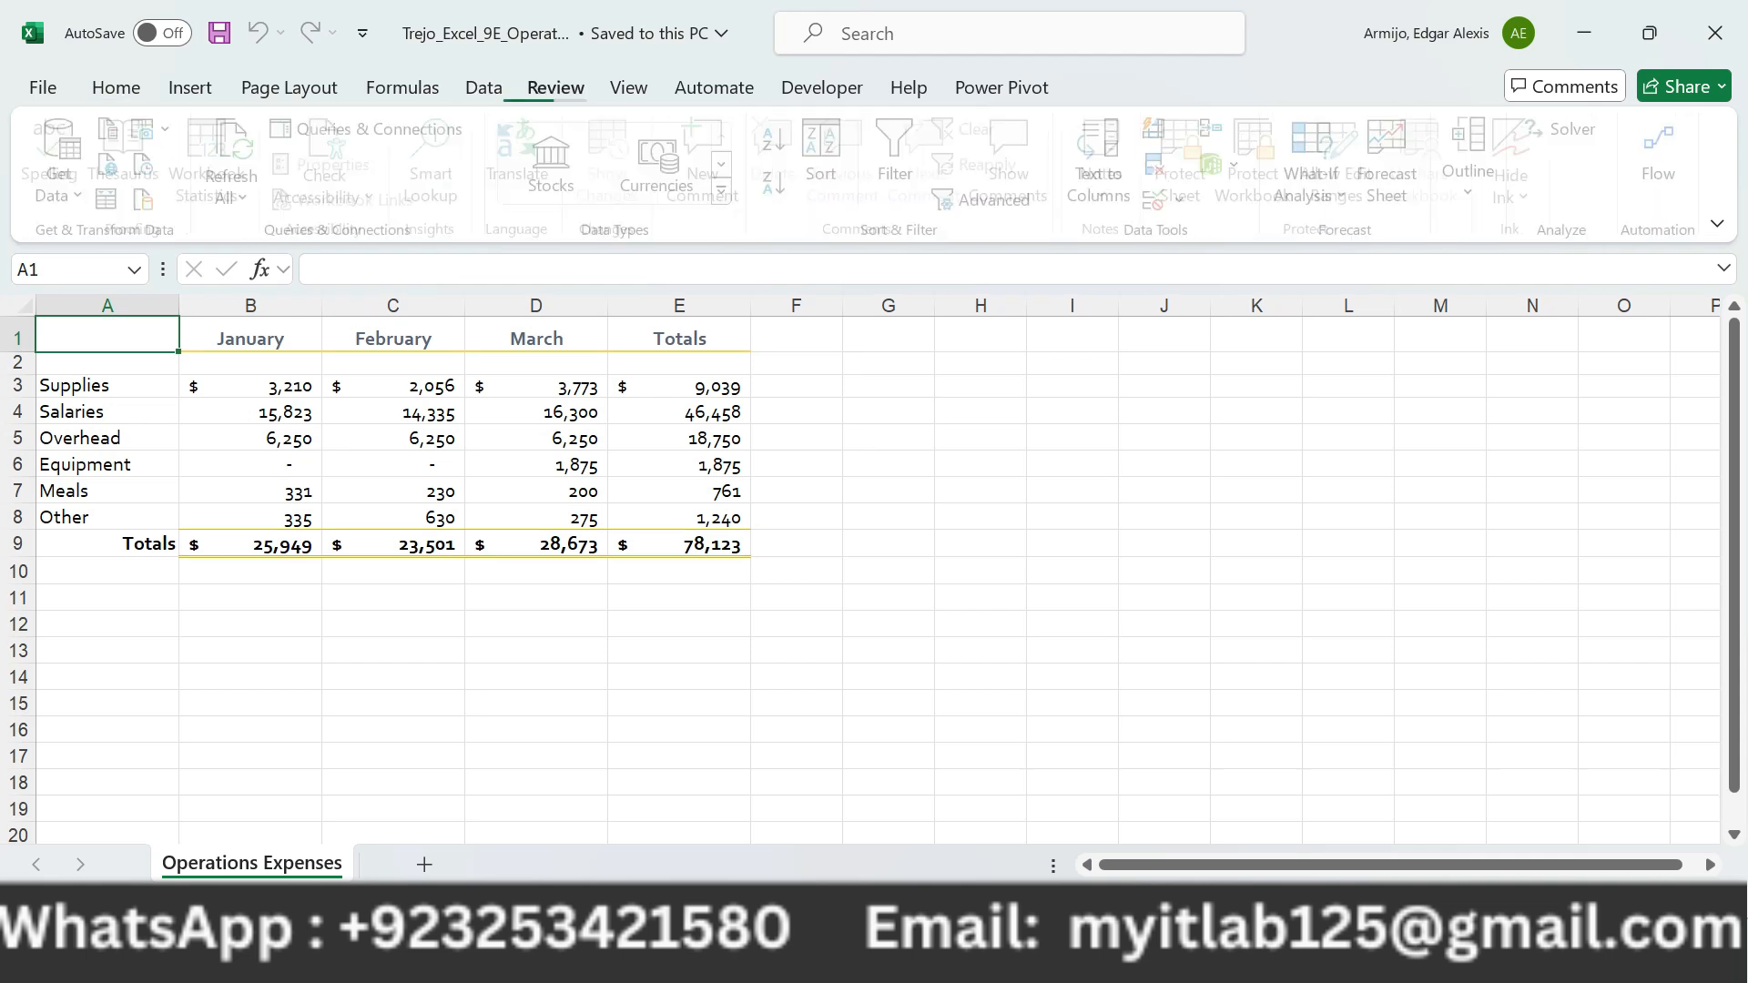
pyautogui.click(402, 88)
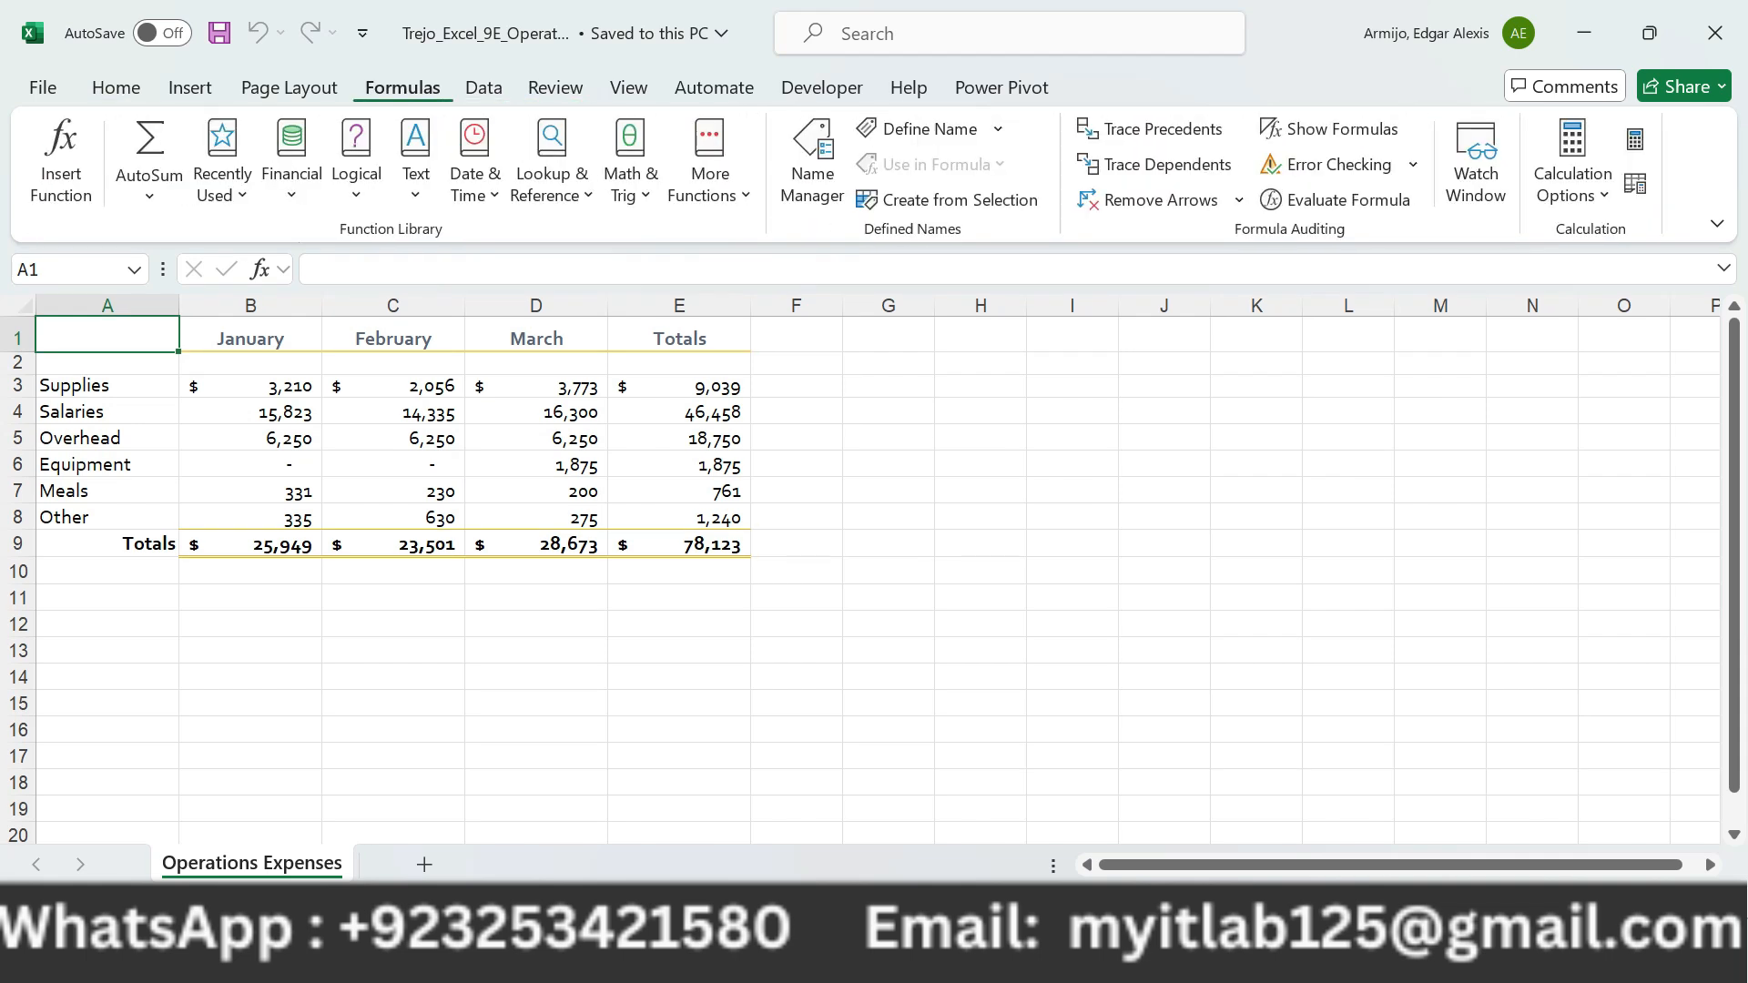
pyautogui.click(290, 87)
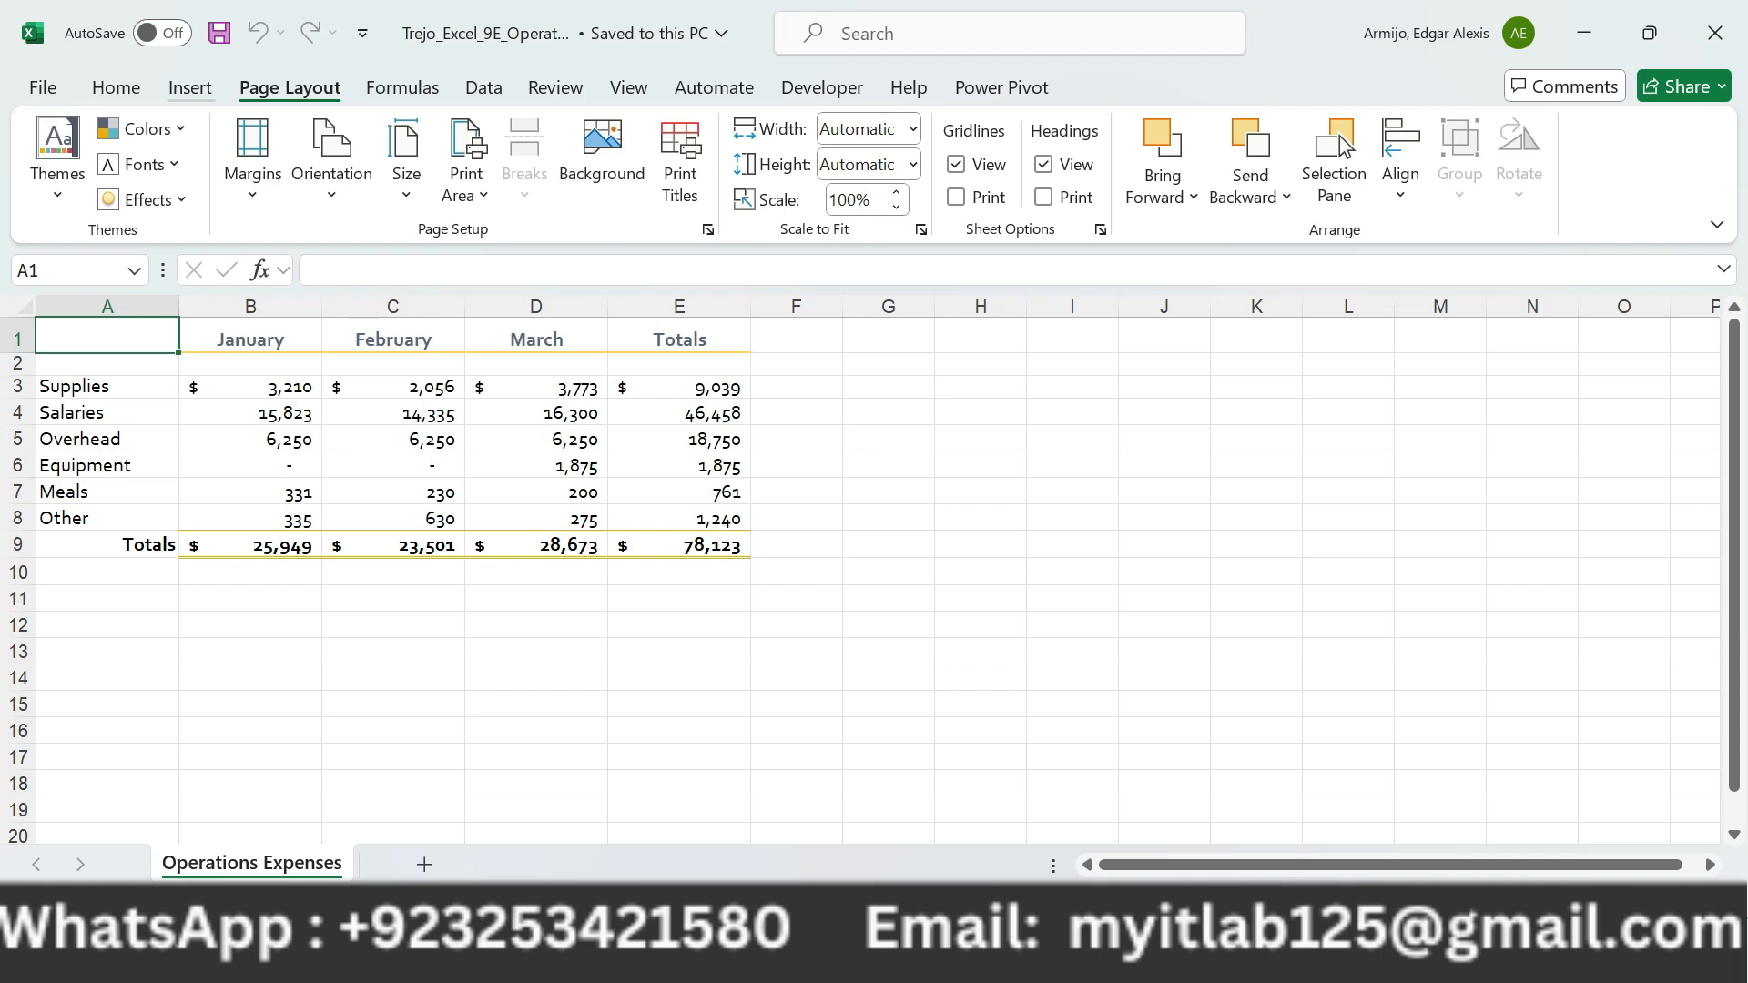
pyautogui.click(191, 88)
pyautogui.click(555, 87)
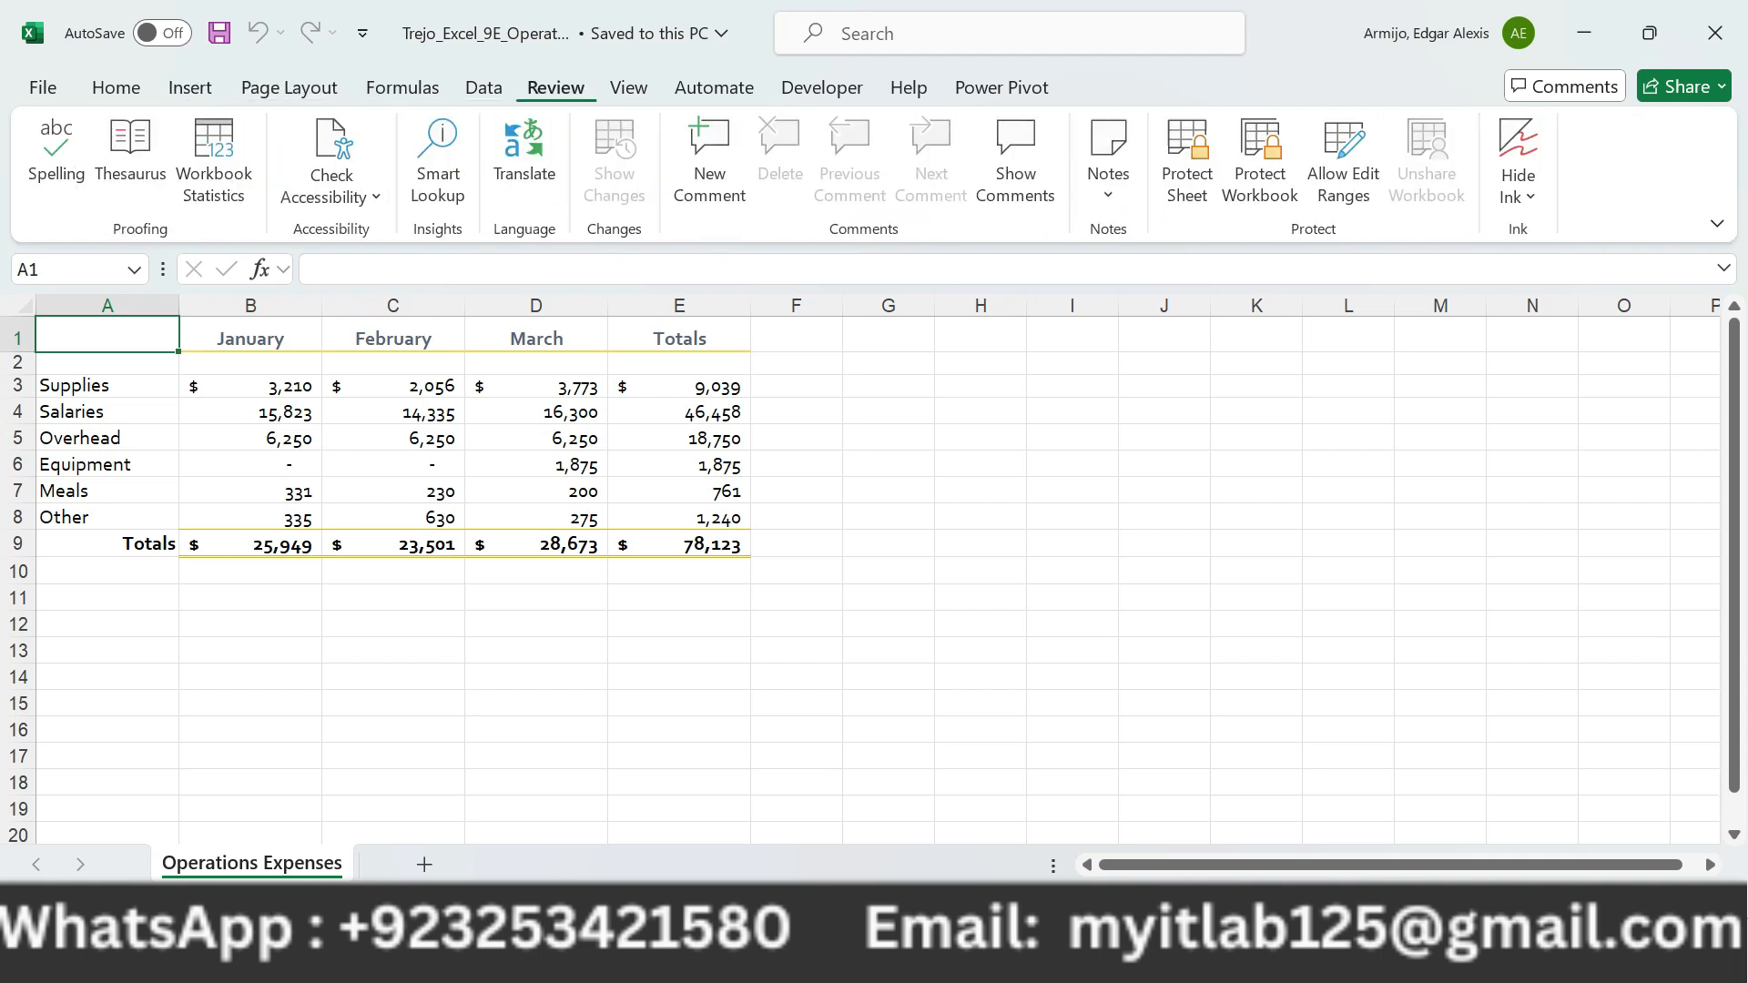
pyautogui.click(628, 88)
pyautogui.click(714, 87)
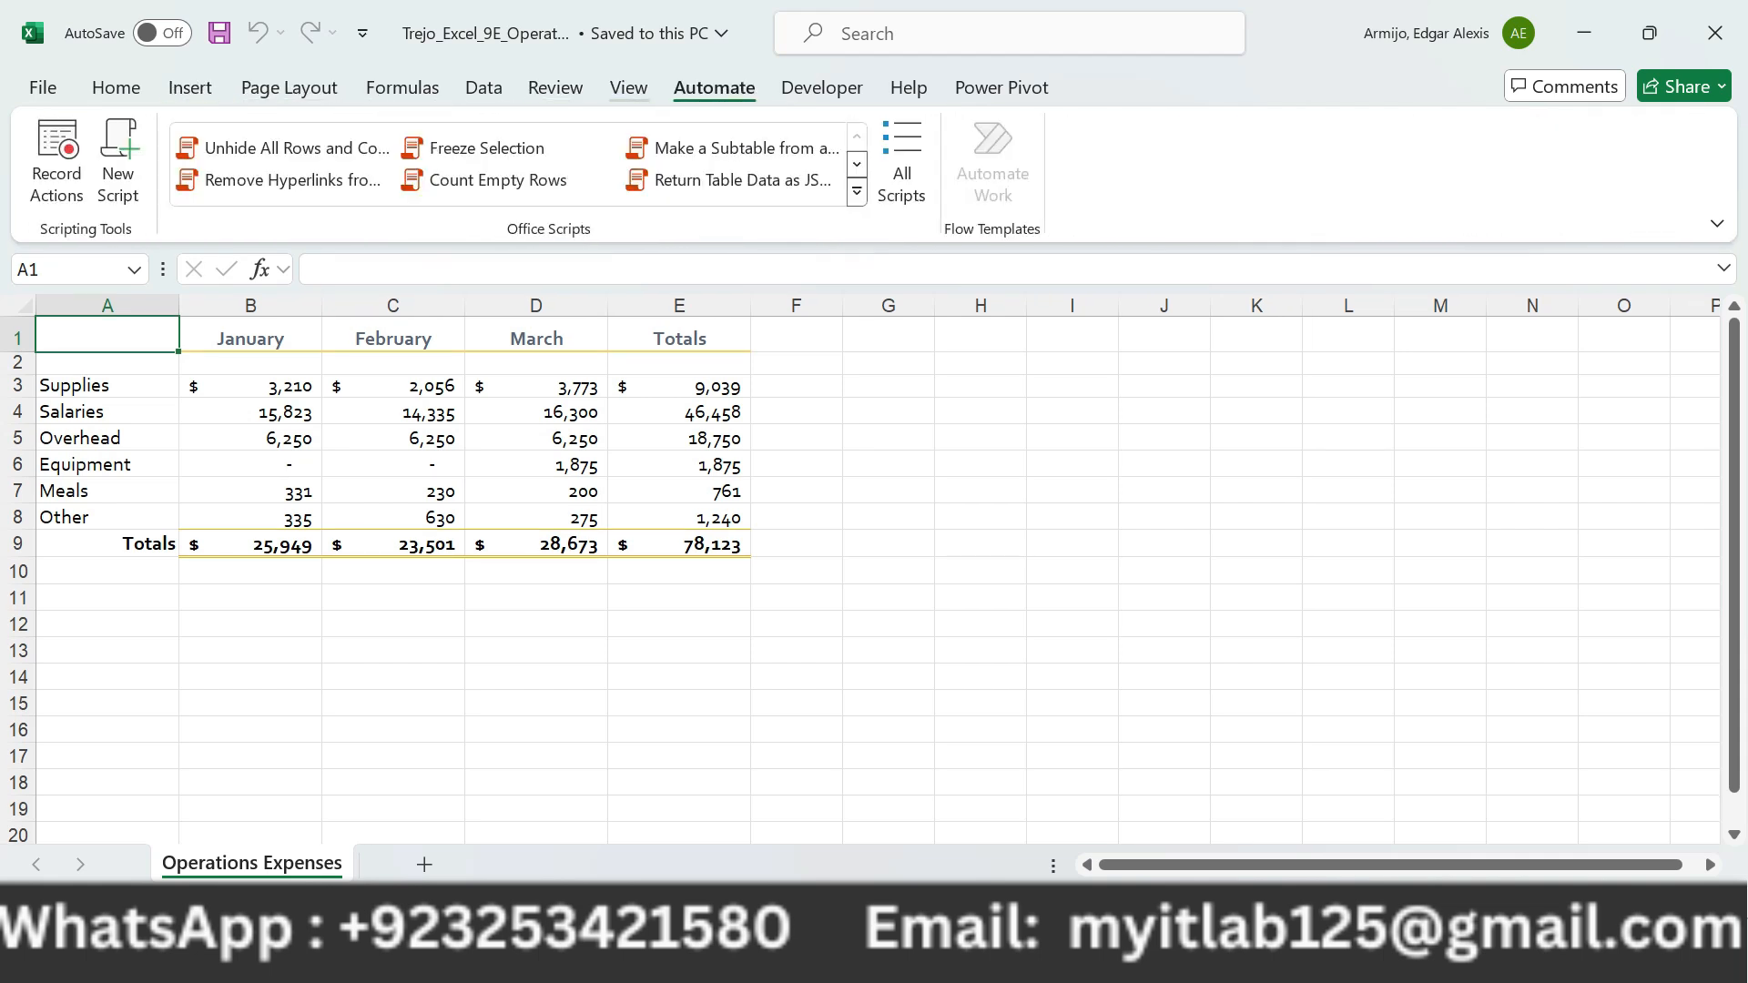
pyautogui.click(628, 88)
pyautogui.click(1649, 164)
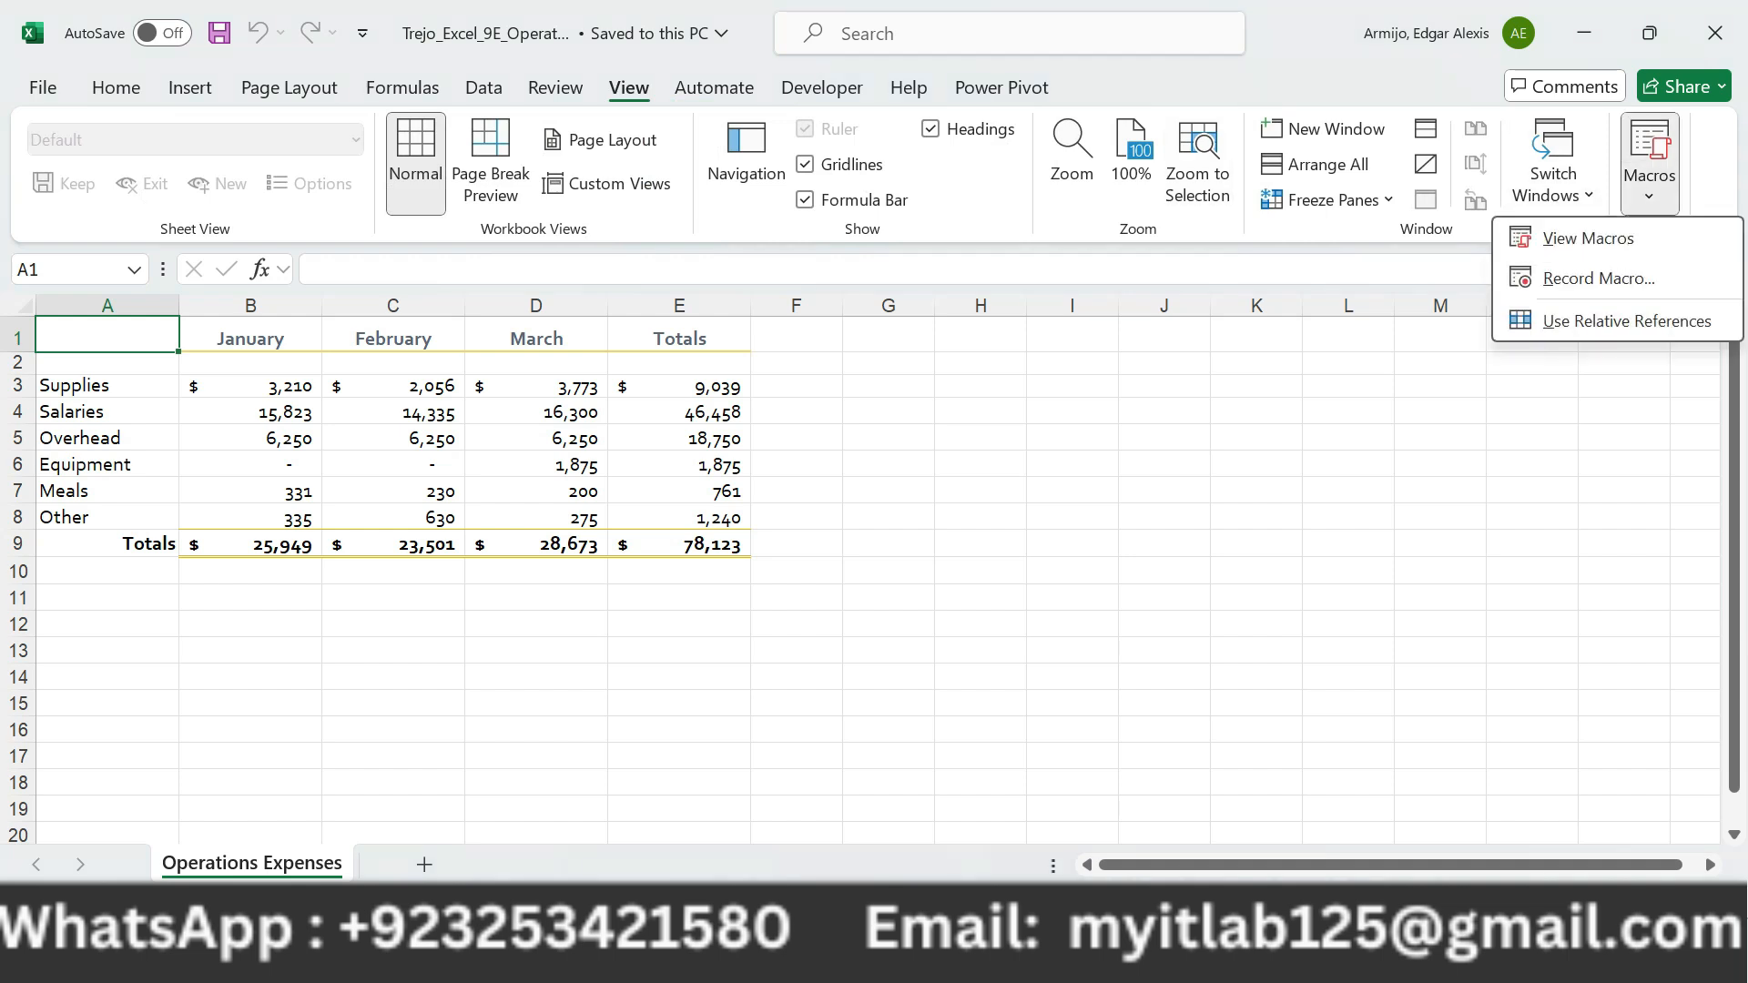
pyautogui.click(1649, 163)
# Set up a new macro recording named Operations_Header and assign it the Ctrl+m shortcut given in Step 2 of the Word instructions.
pyautogui.click(822, 87)
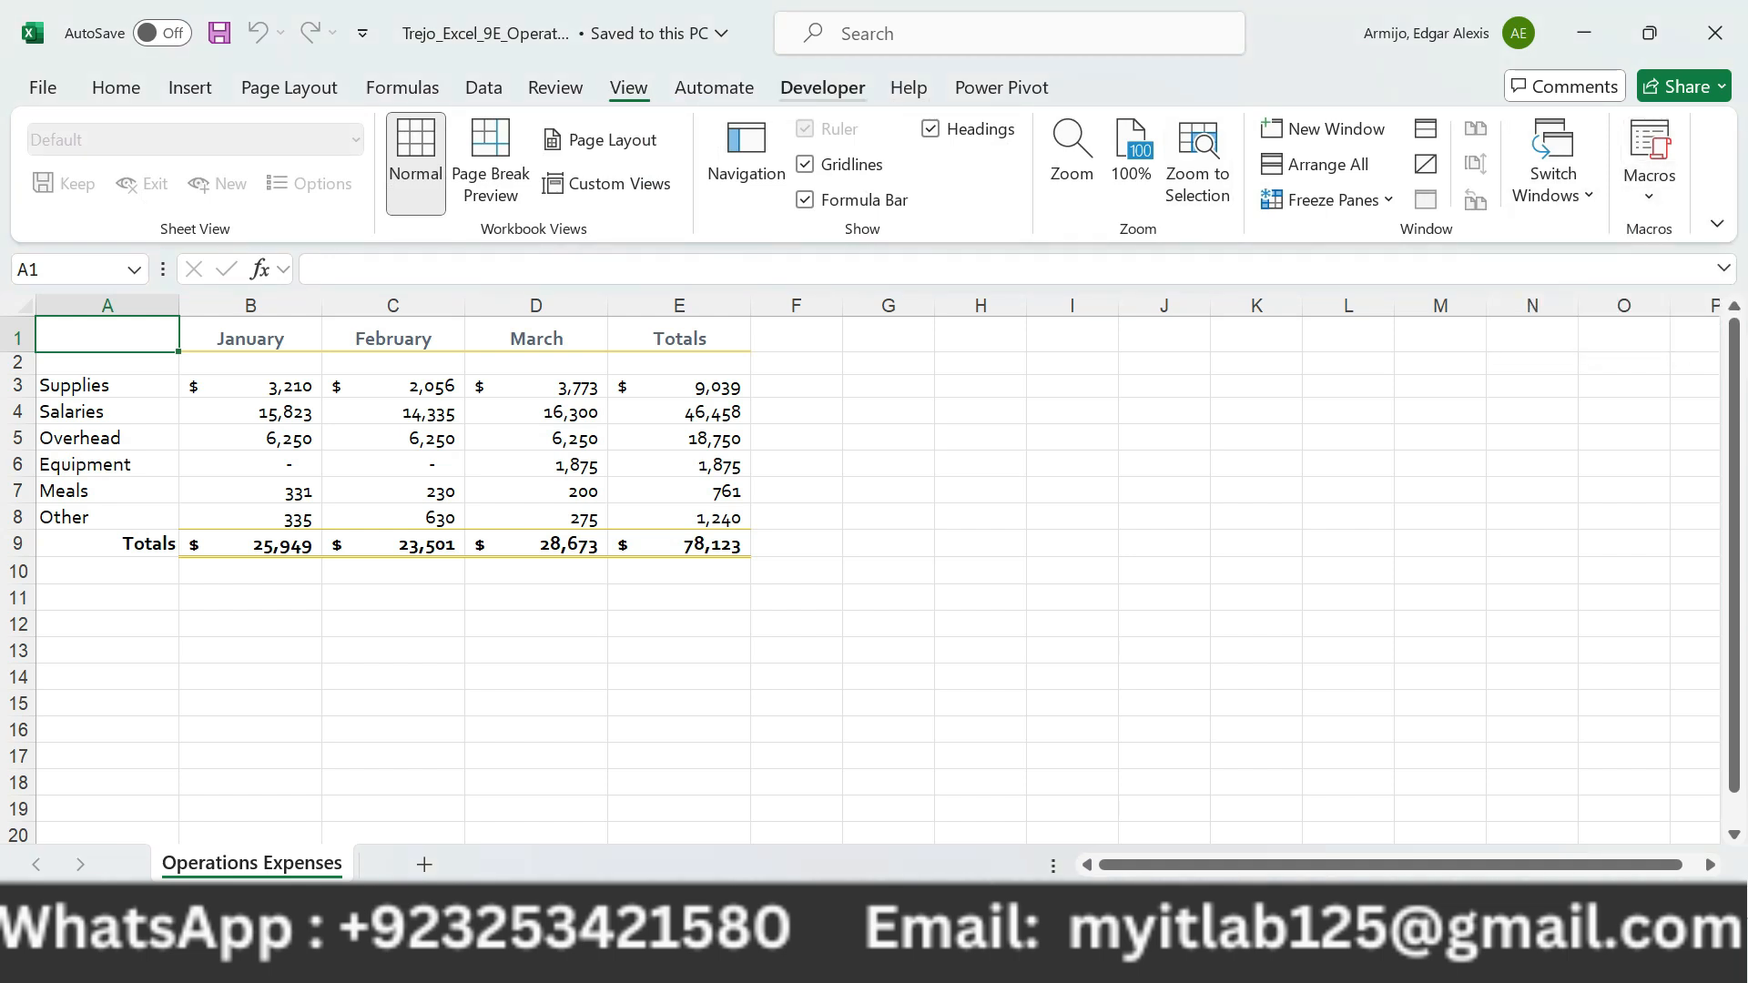
pyautogui.click(230, 128)
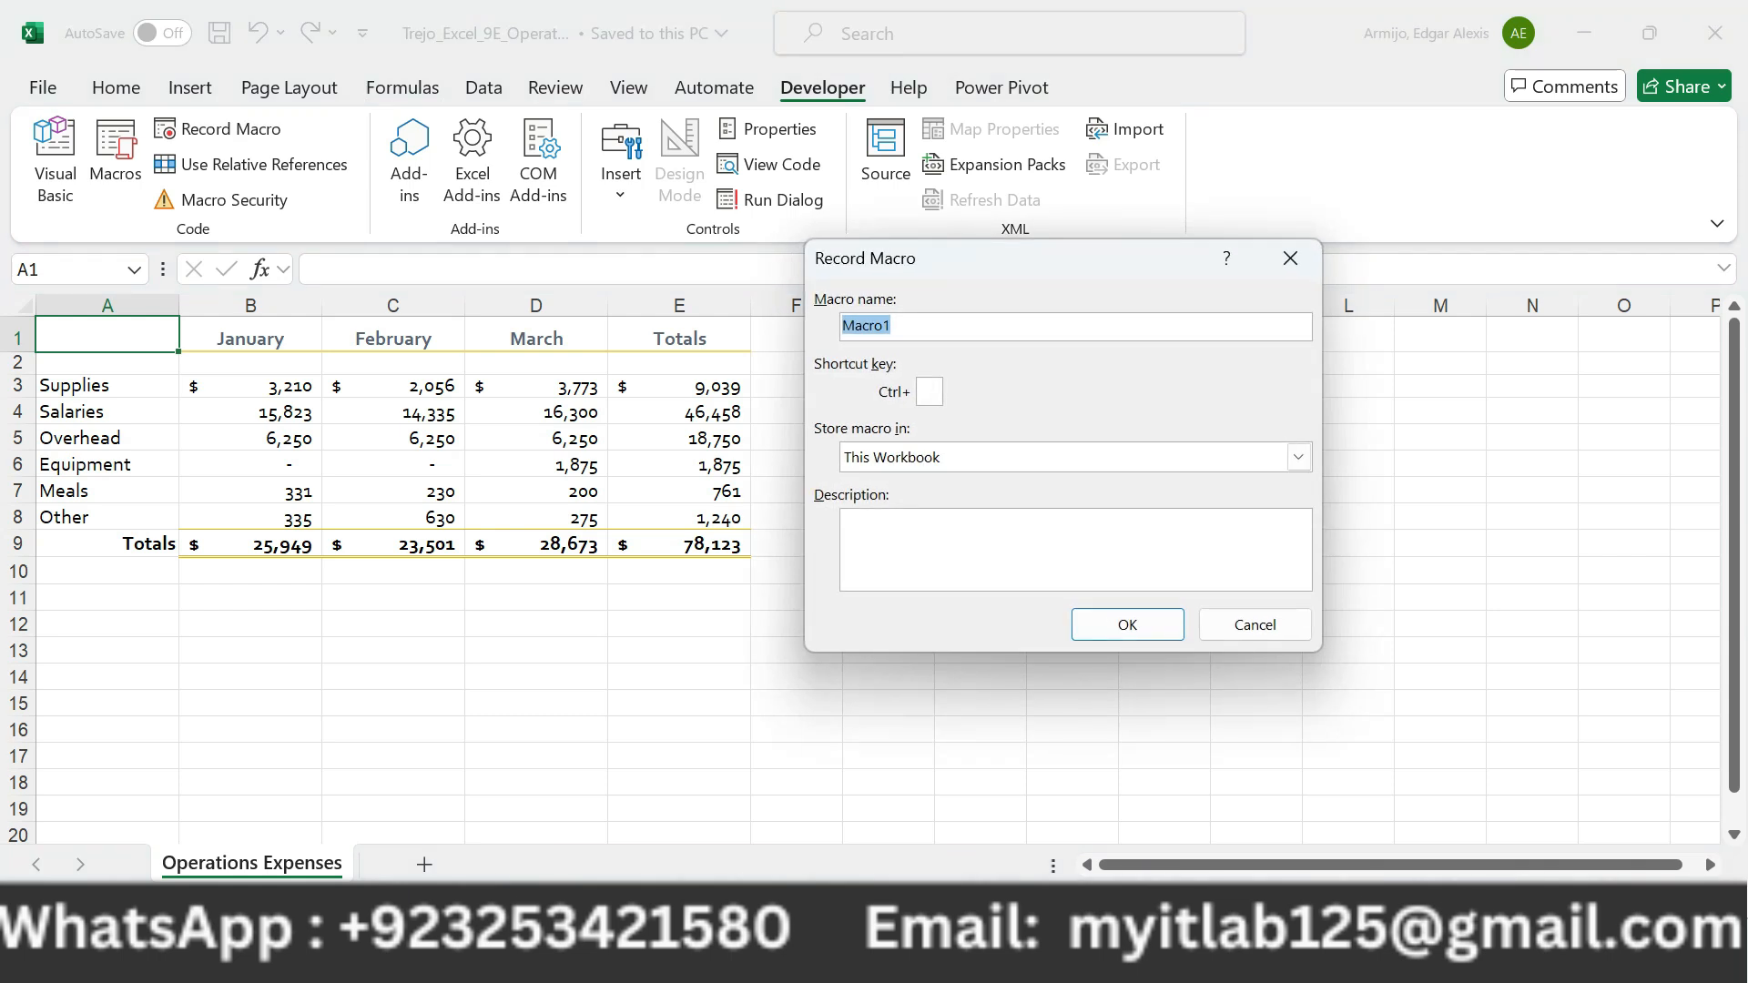
pyautogui.write('Operations_Header')
pyautogui.hotkey('alt', 'Tab')
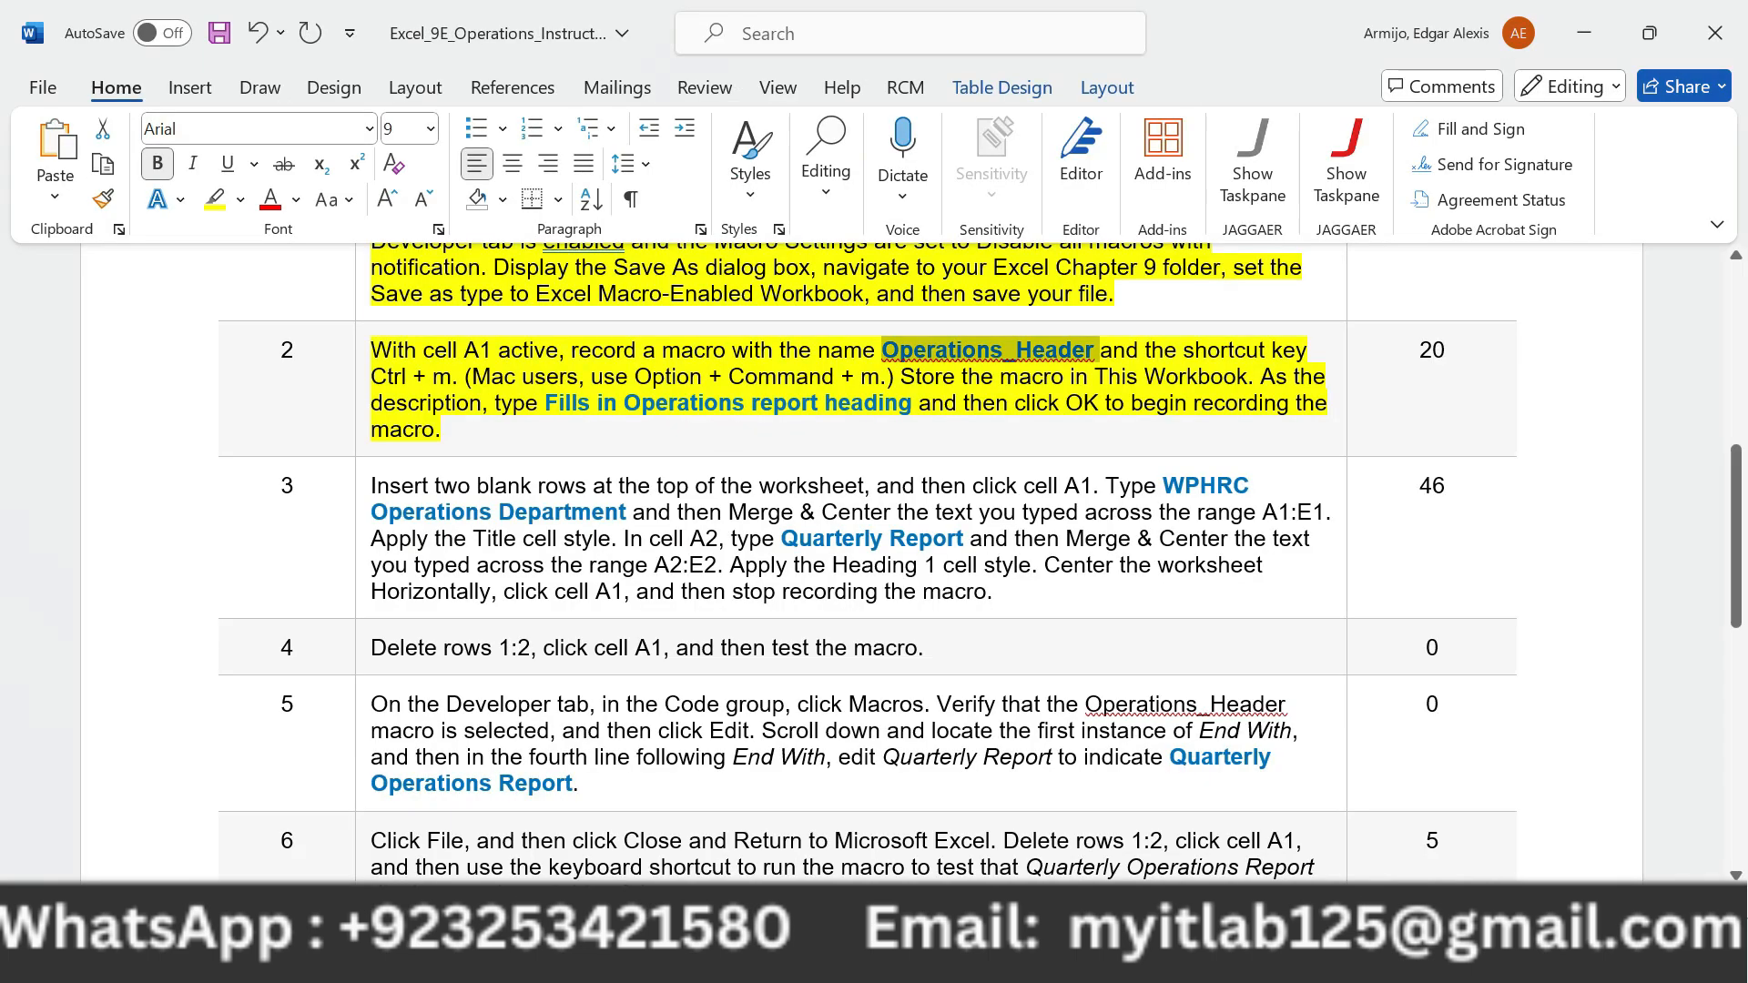
pyautogui.moveTo(1115, 351); pyautogui.dragTo(452, 375)
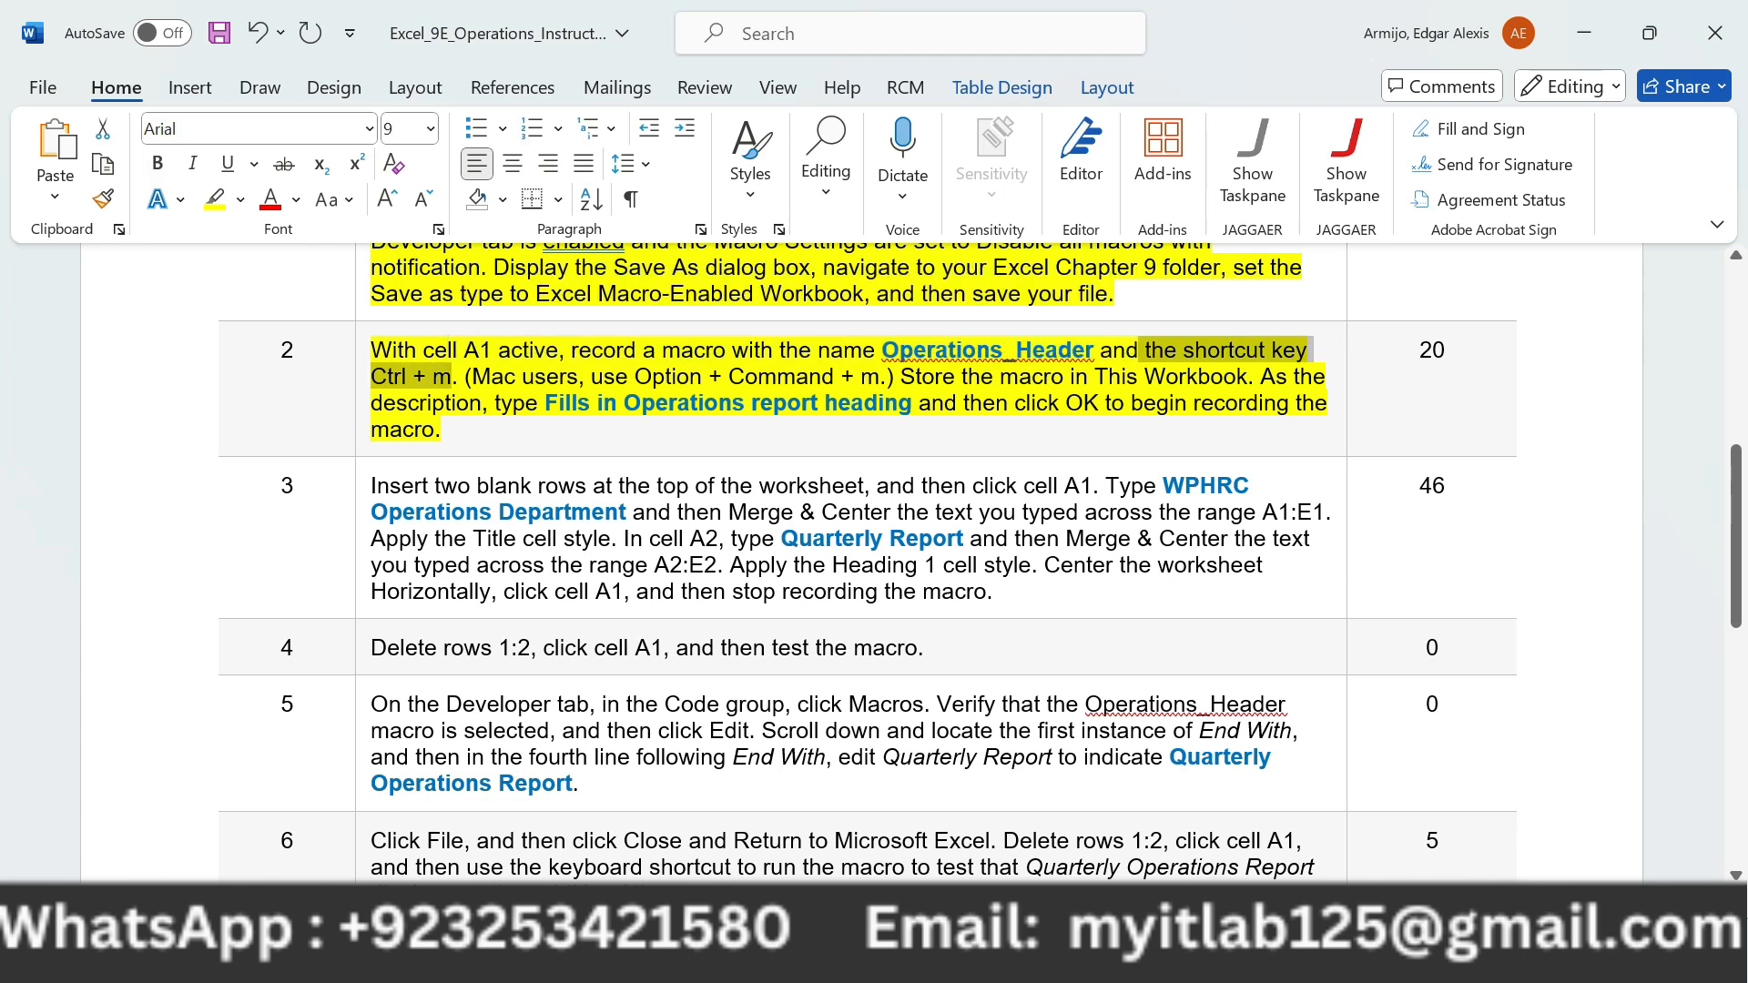
pyautogui.hotkey('alt', 'Tab')
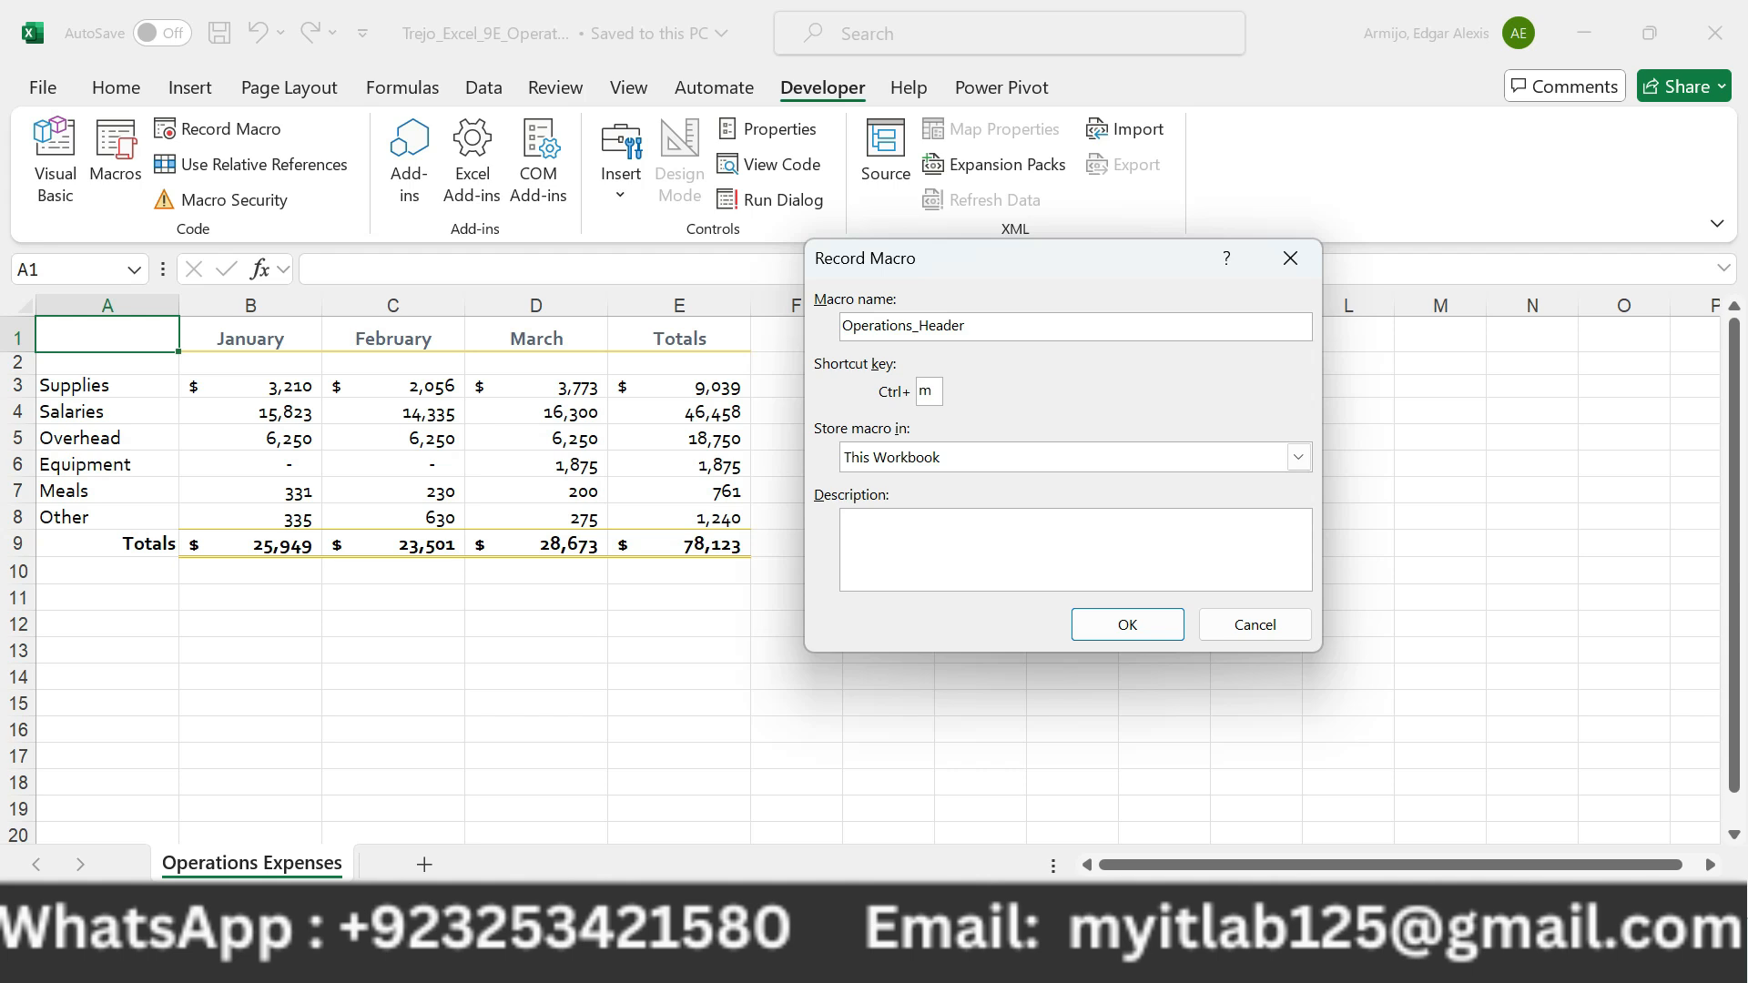
# Check the storage location in Step 2, and copy "Fills in Operations report heading" from the Word instructions into the Excel macro's description.
pyautogui.hotkey('alt', 'Tab')
pyautogui.moveTo(902, 376); pyautogui.dragTo(1247, 376)
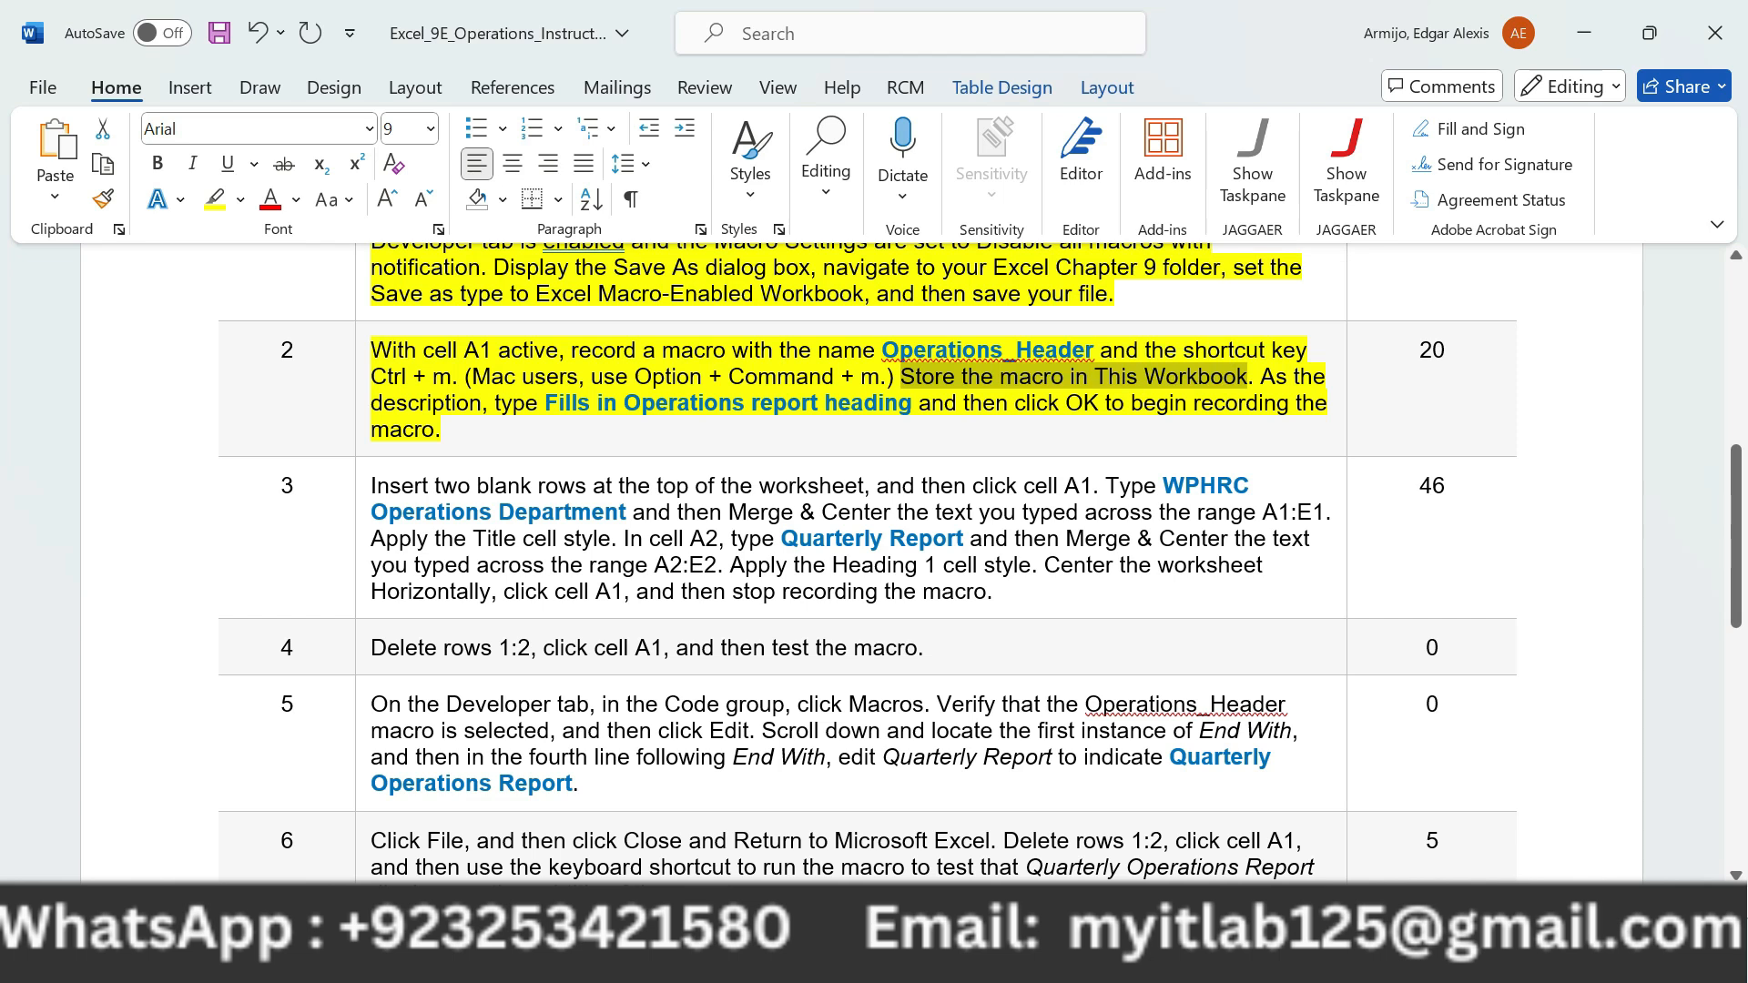
pyautogui.moveTo(1259, 376); pyautogui.dragTo(911, 402)
pyautogui.hotkey('ctrl', 'c')
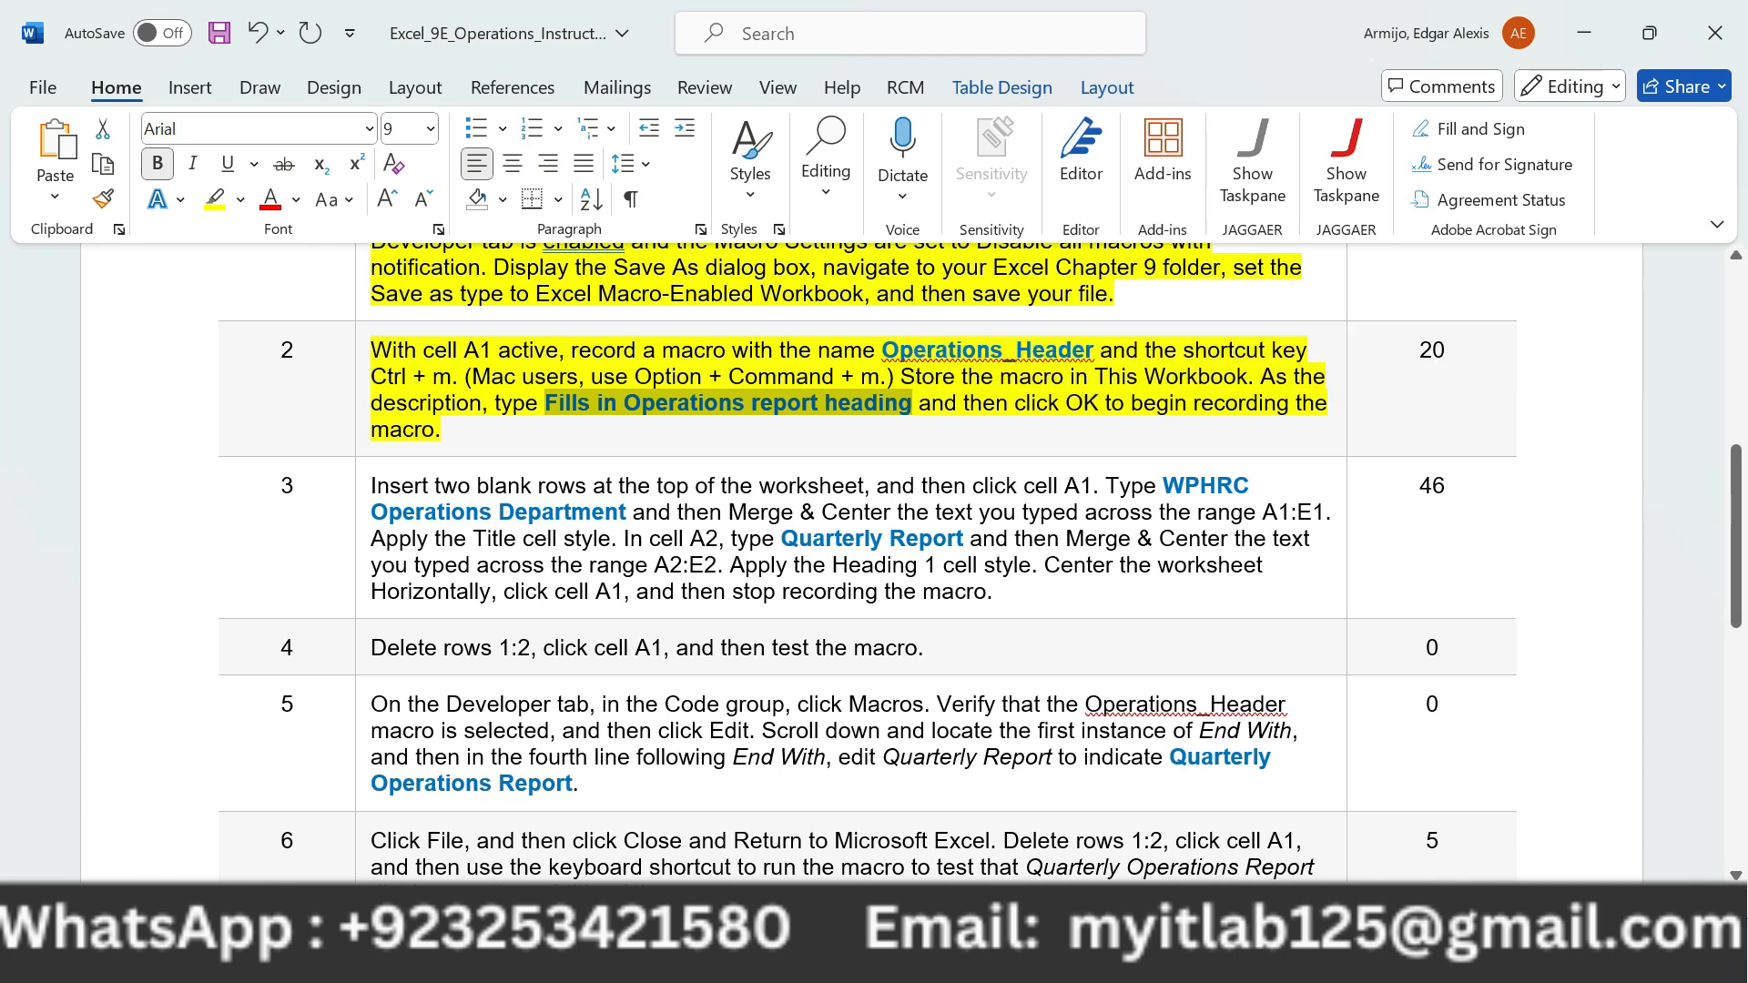
pyautogui.hotkey('alt', 'Tab')
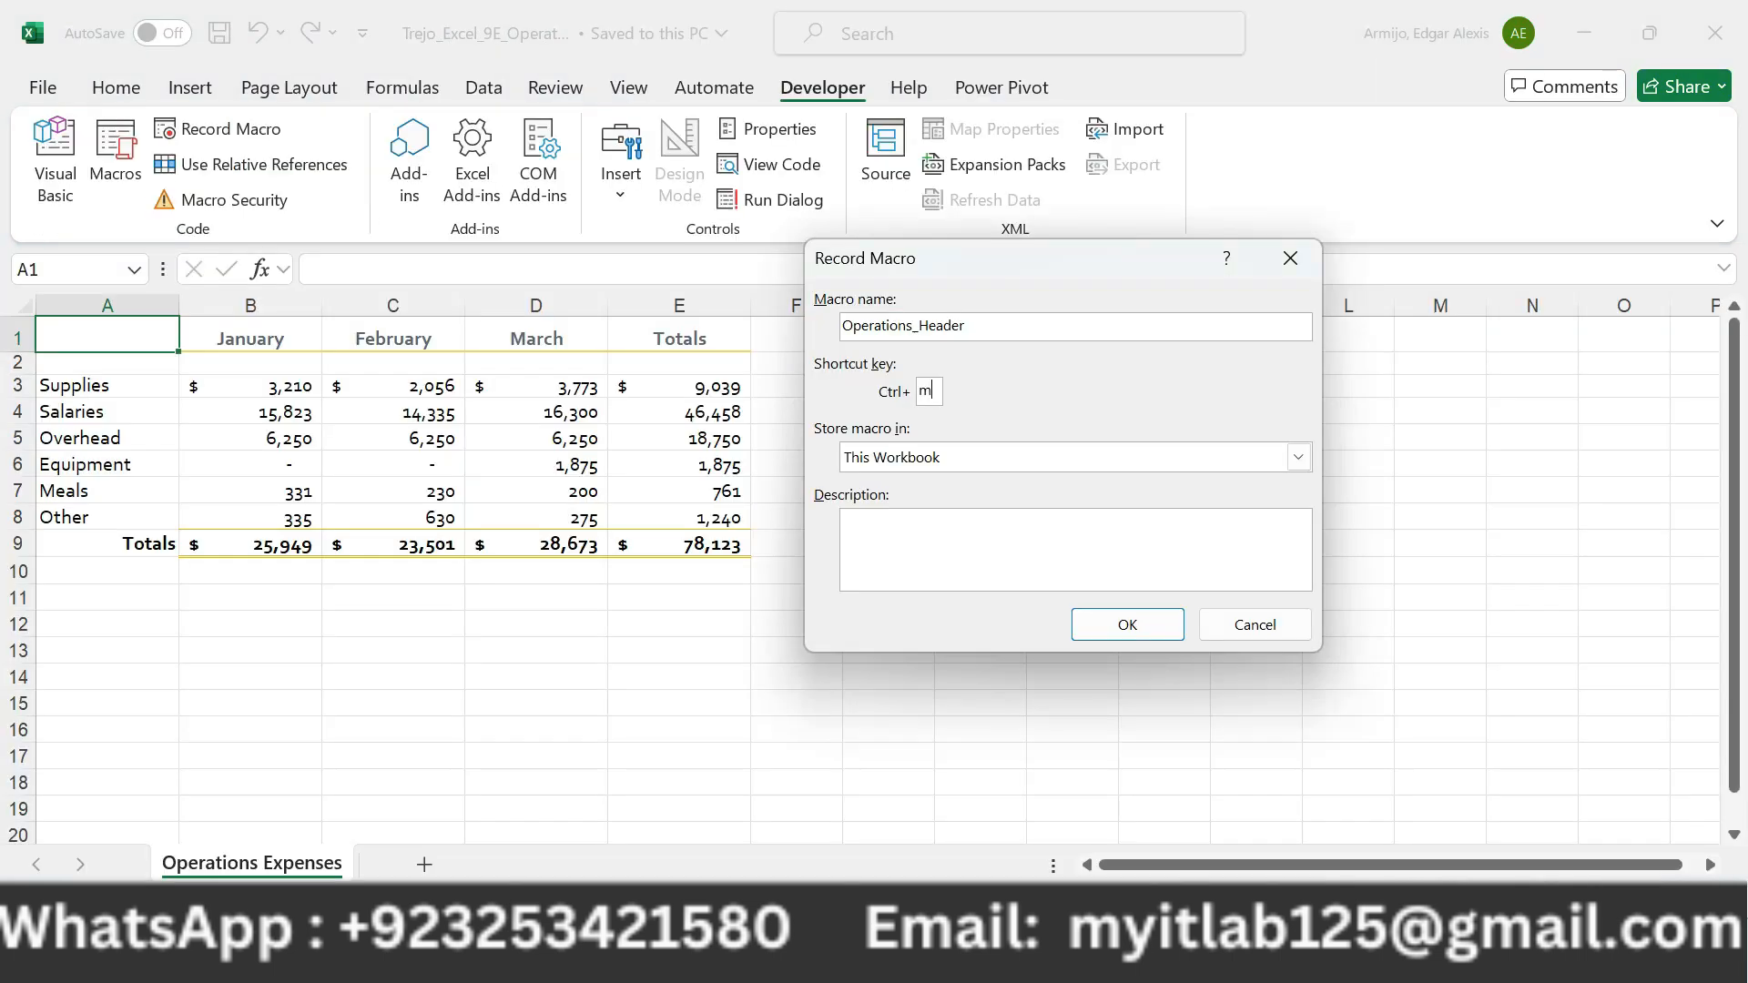
pyautogui.click(1074, 546)
pyautogui.hotkey('ctrl', 'v')
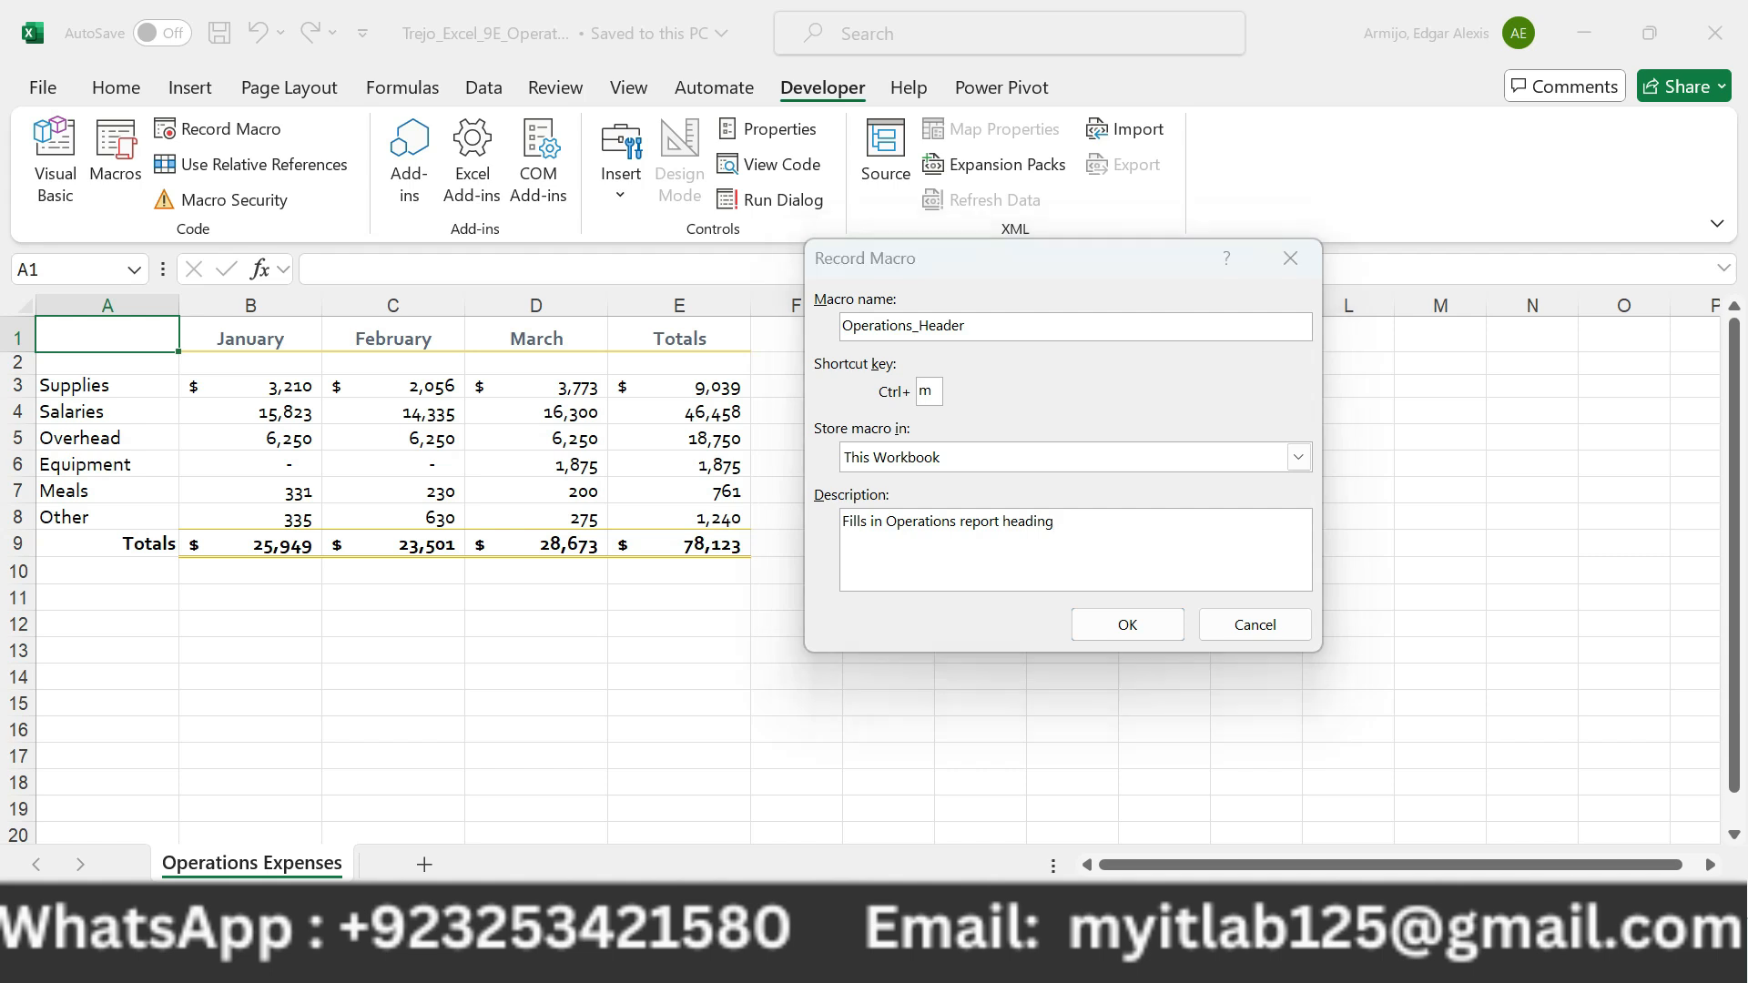
# Check the closing instruction of Step 2 in the Word document about beginning the recording, and return to Excel.
pyautogui.hotkey('alt', 'Tab')
pyautogui.moveTo(971, 404); pyautogui.dragTo(466, 441)
pyautogui.click(466, 439)
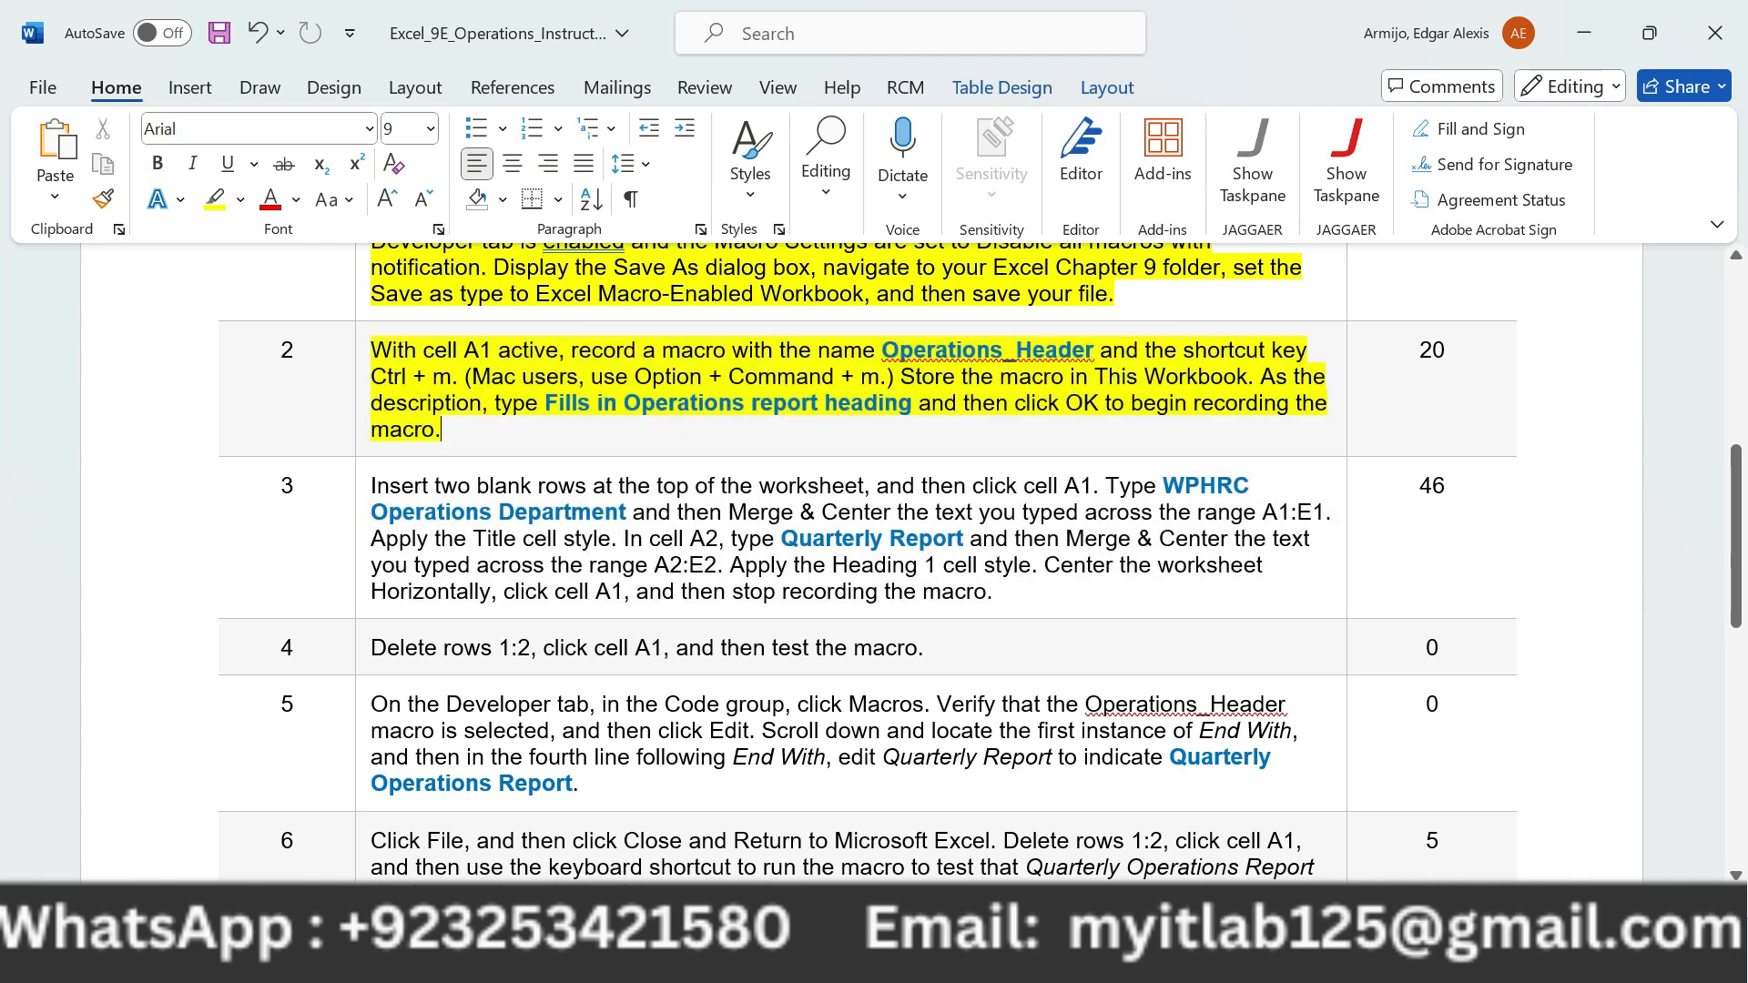
pyautogui.moveTo(981, 404); pyautogui.dragTo(466, 437)
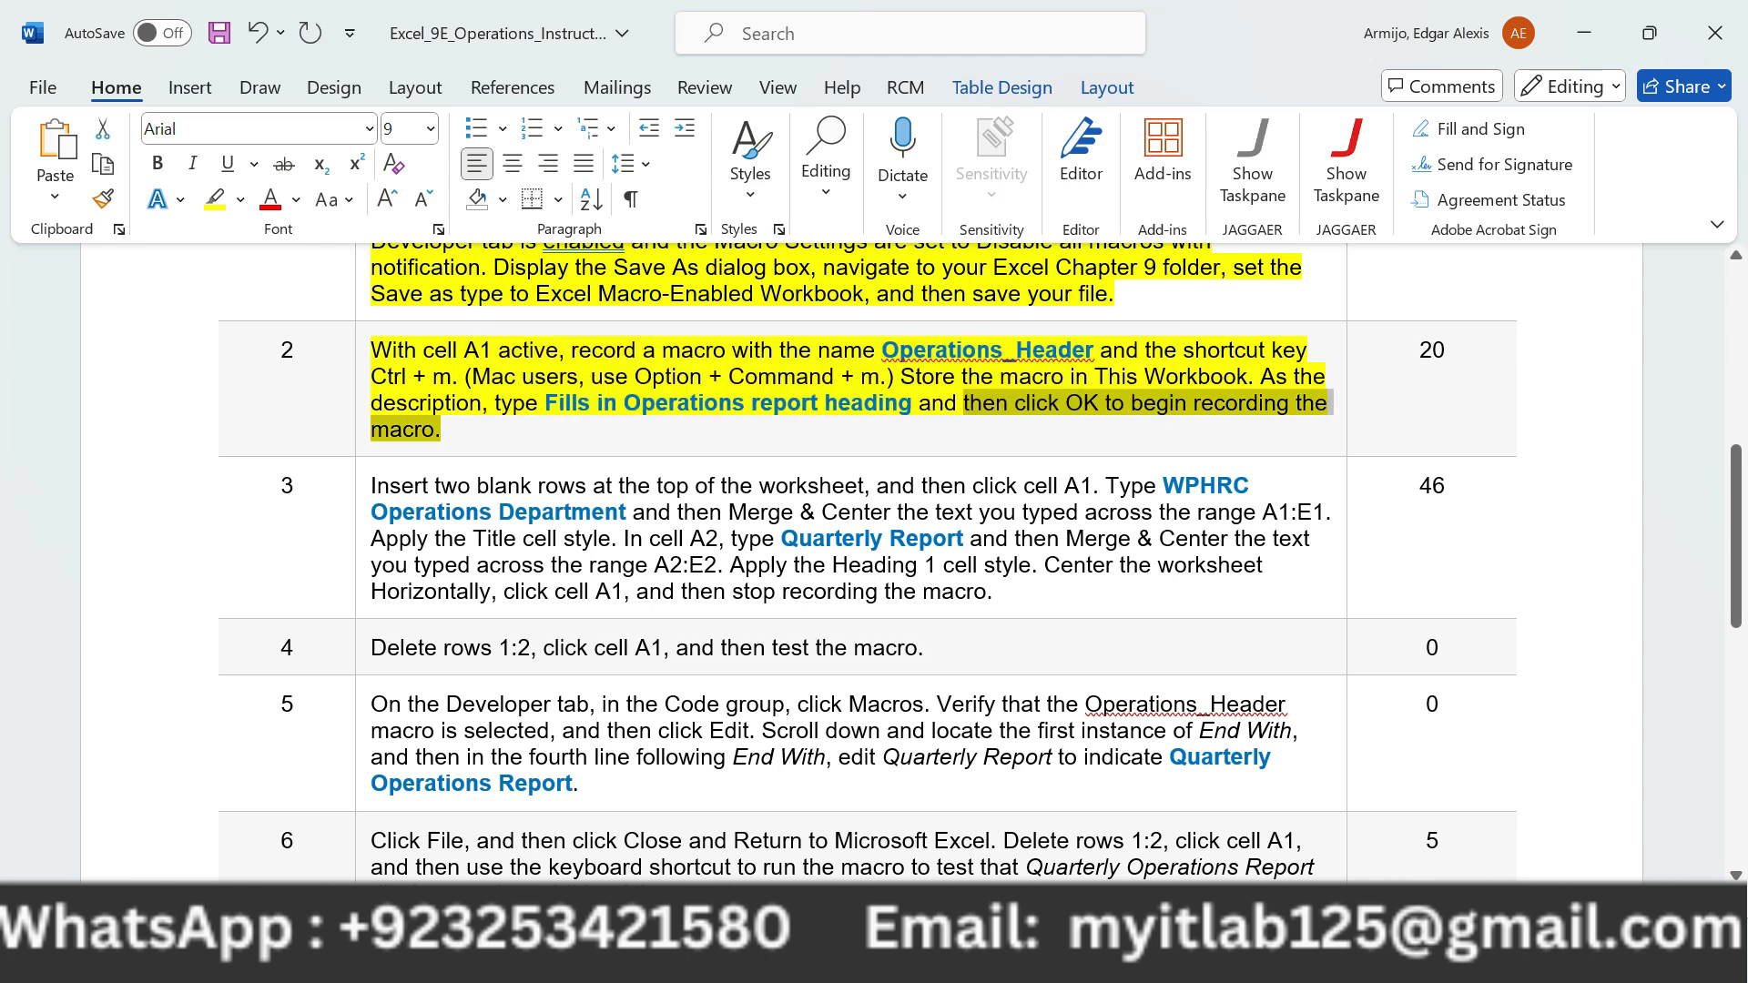
pyautogui.hotkey('alt', 'Tab')
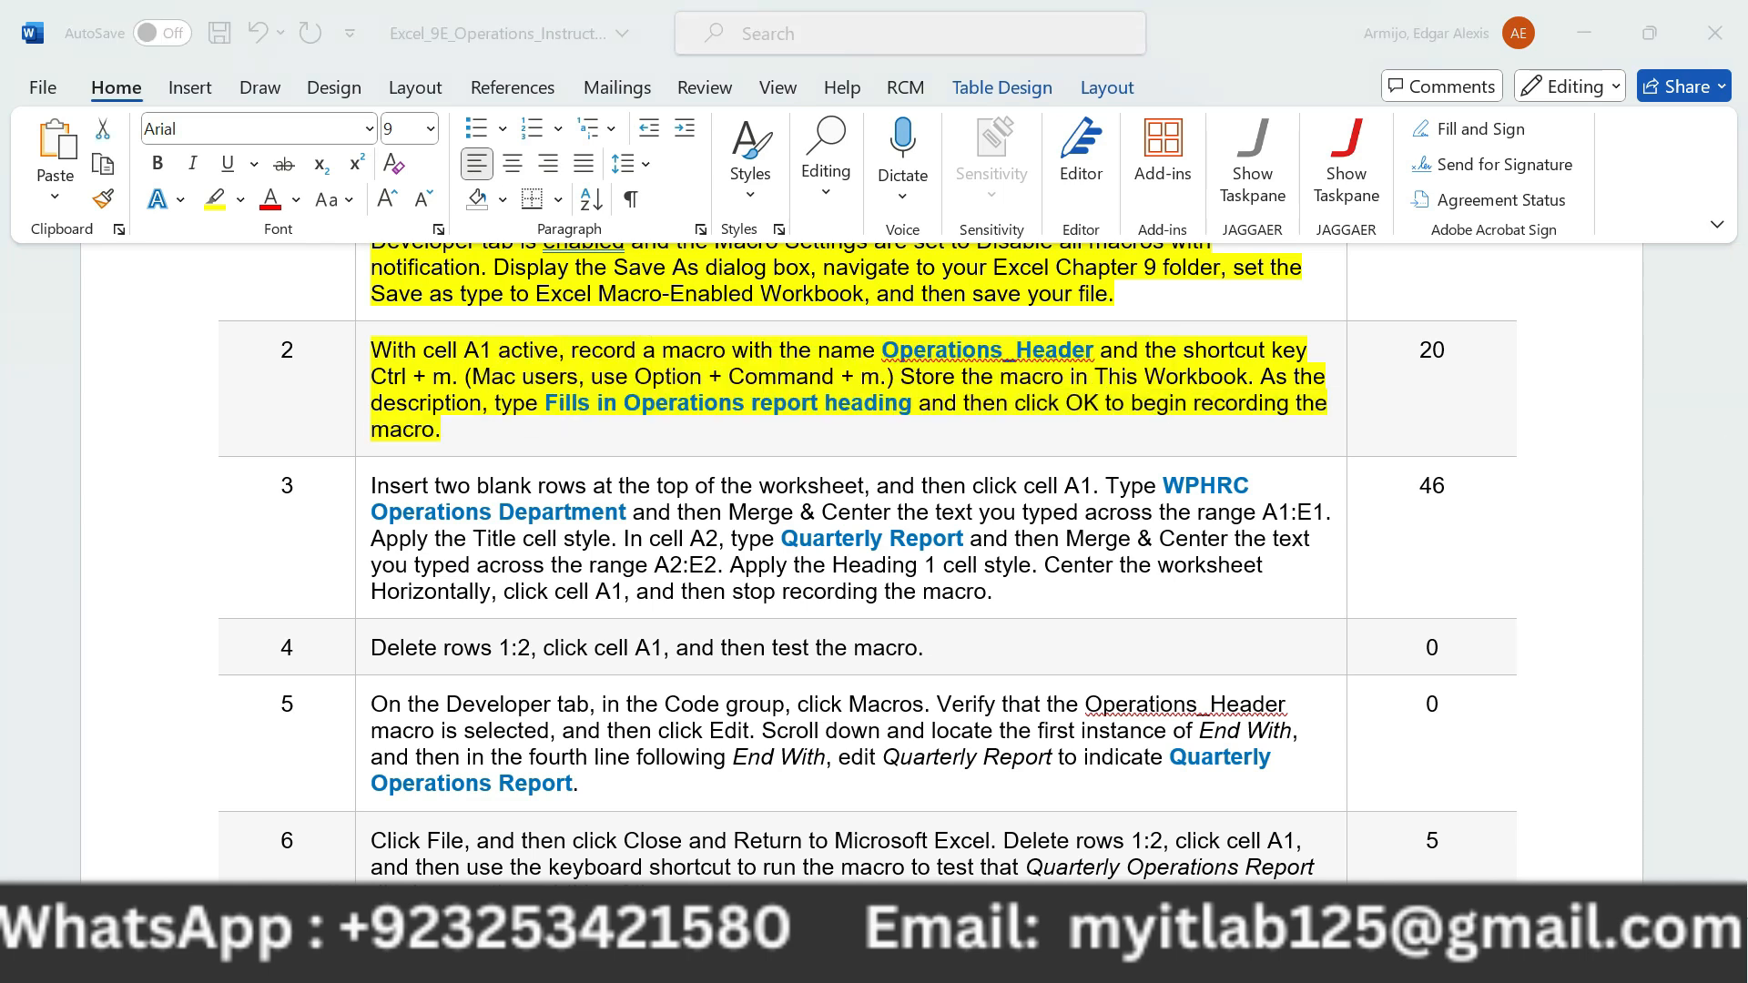
# Try to start the recording with the macro name written as Operations_Header, Operations Header and OperationsHeader.
pyautogui.press('Return')
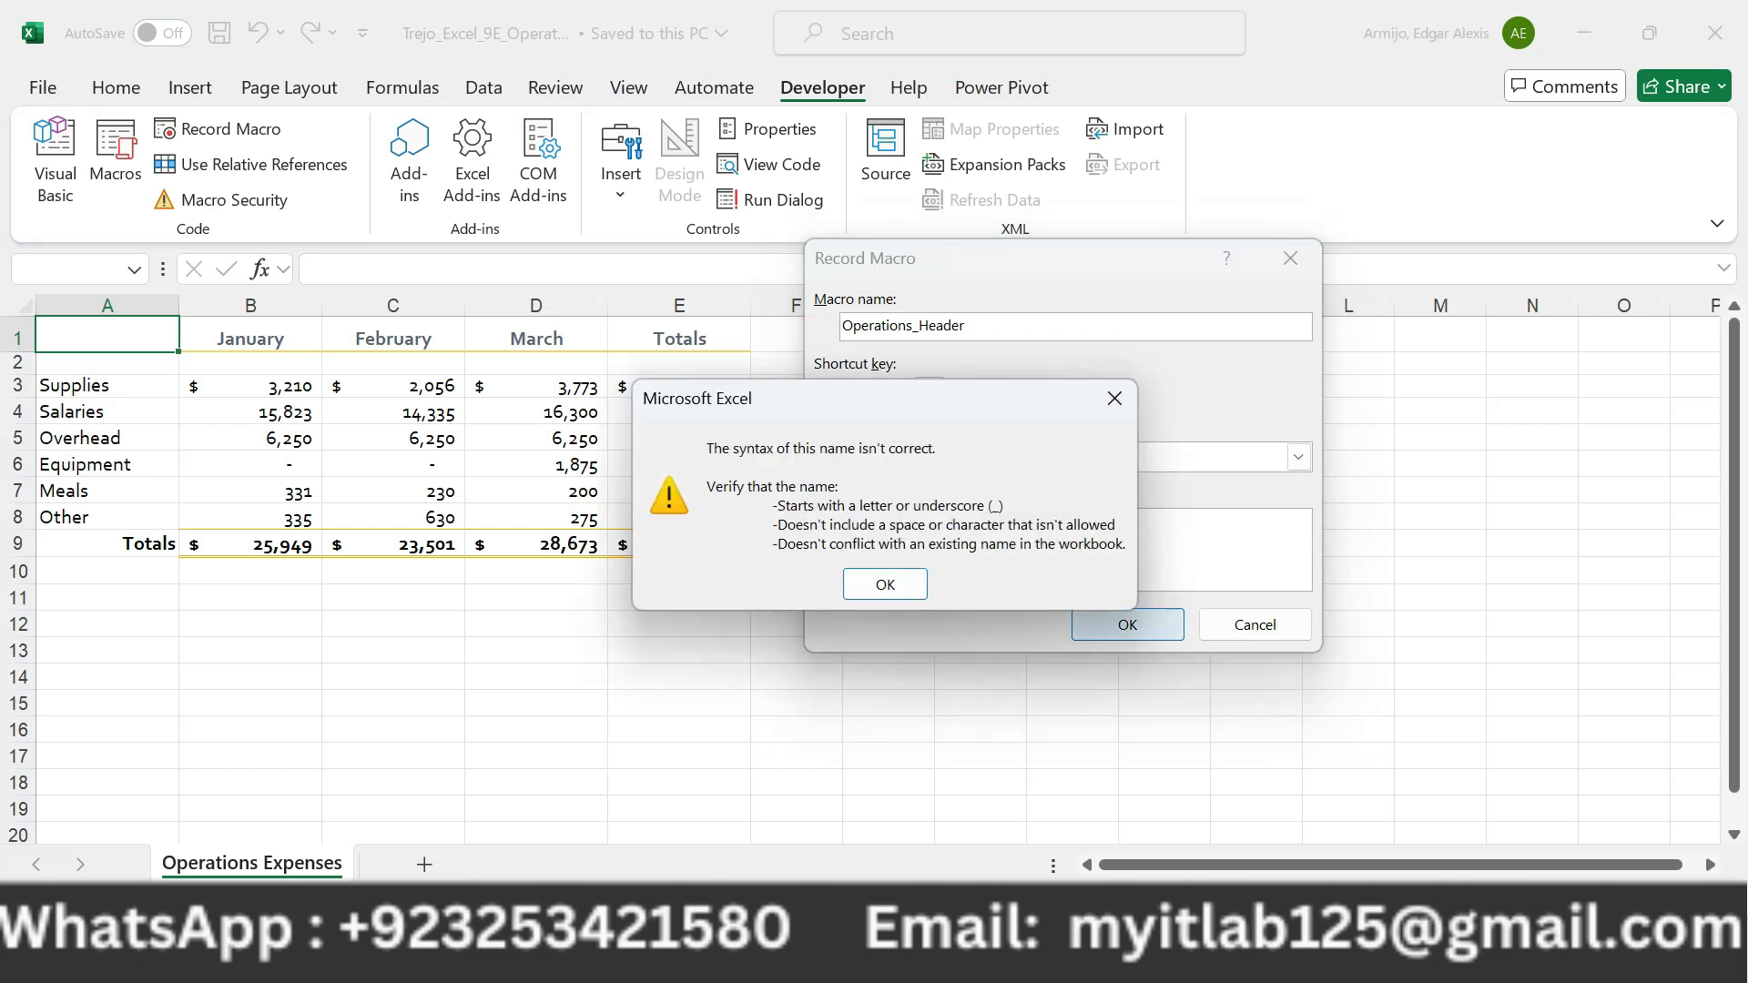
pyautogui.press('Return')
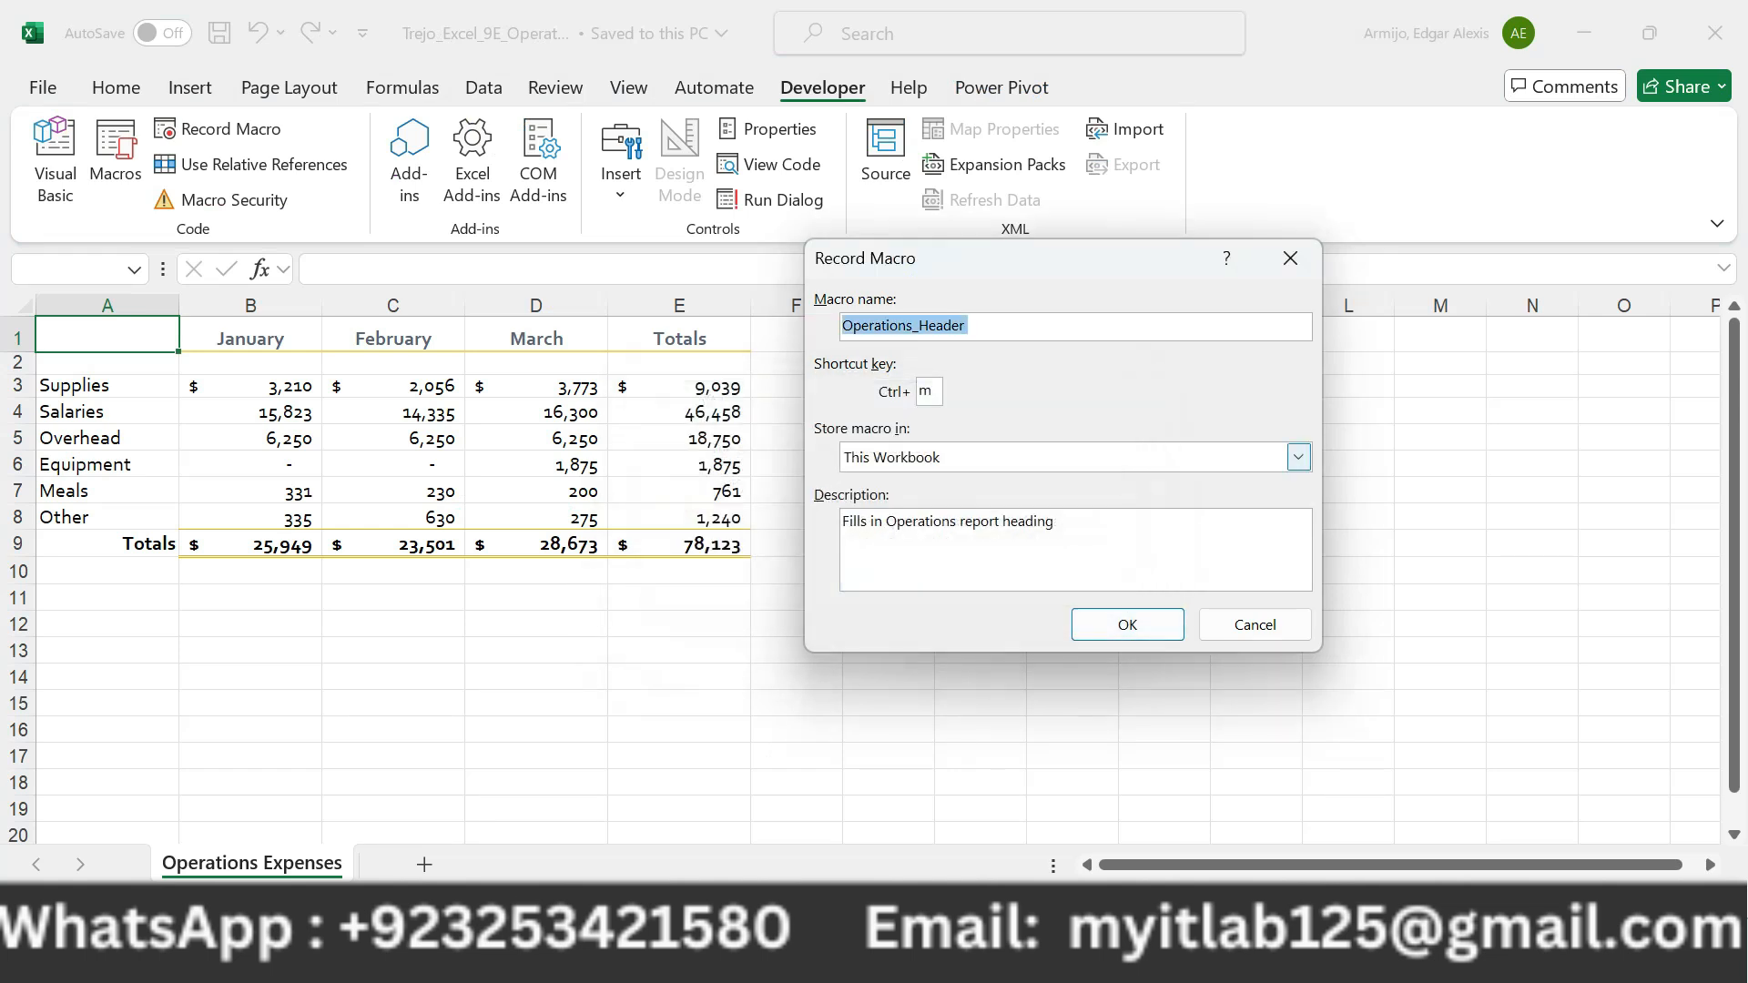
pyautogui.click(918, 325)
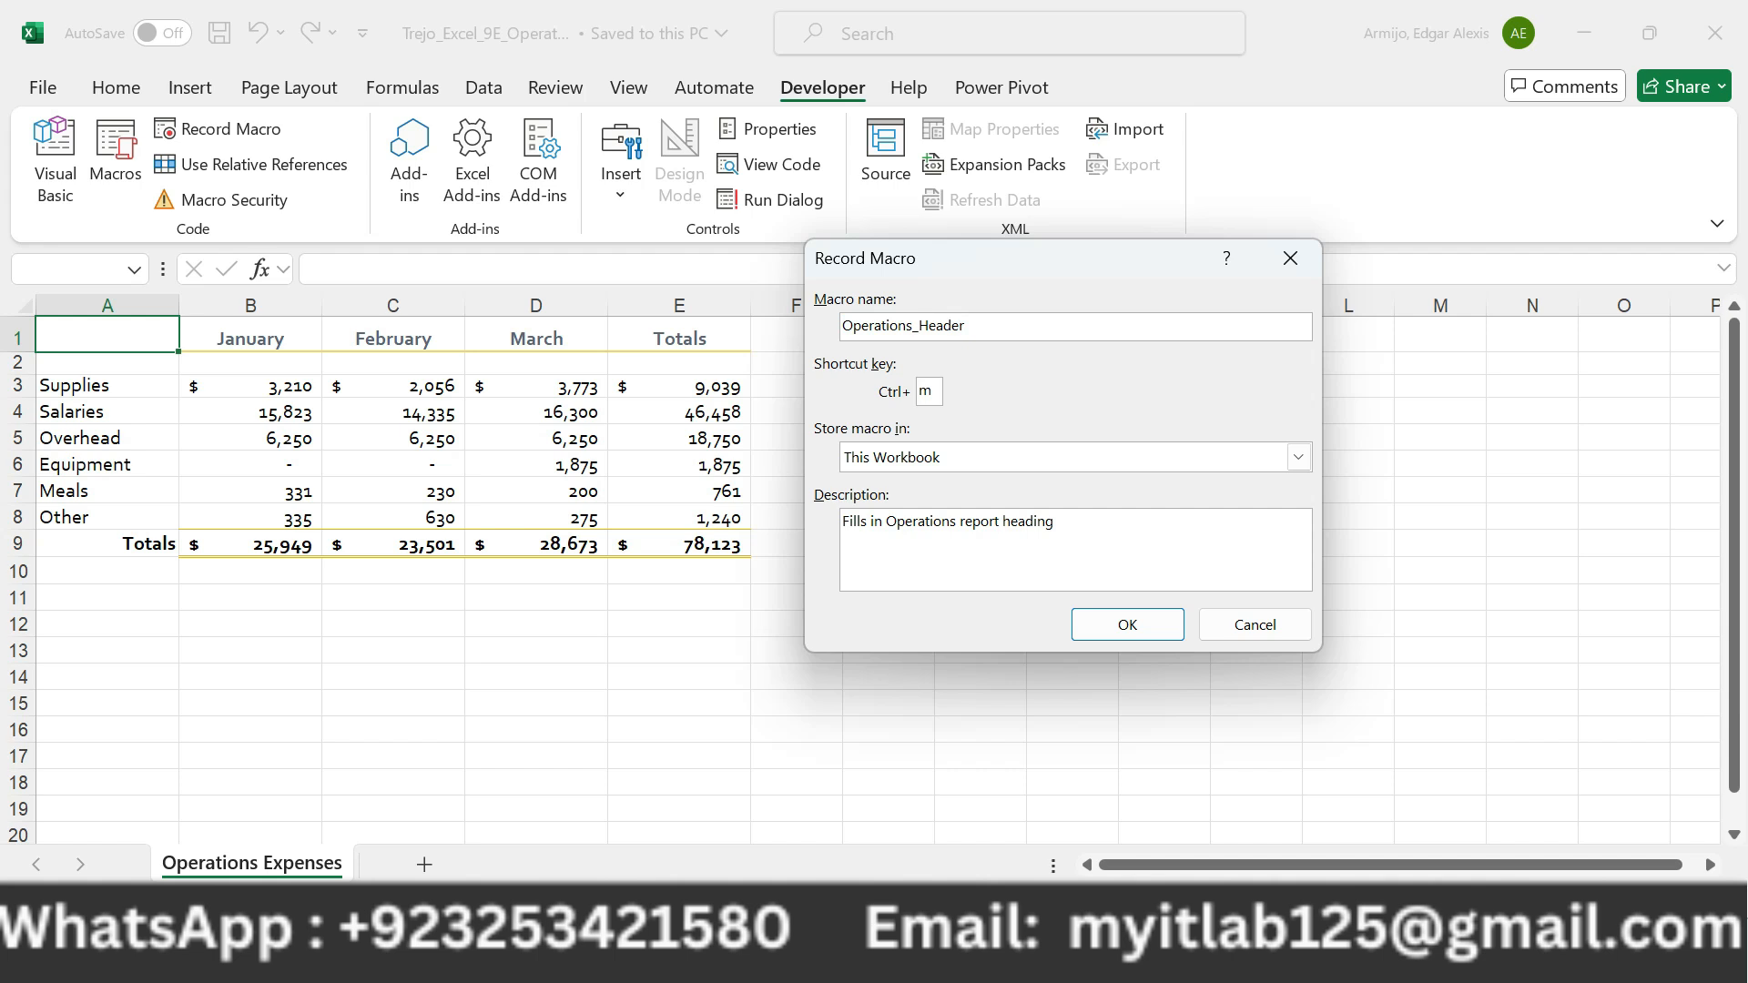
pyautogui.press('BackSpace')
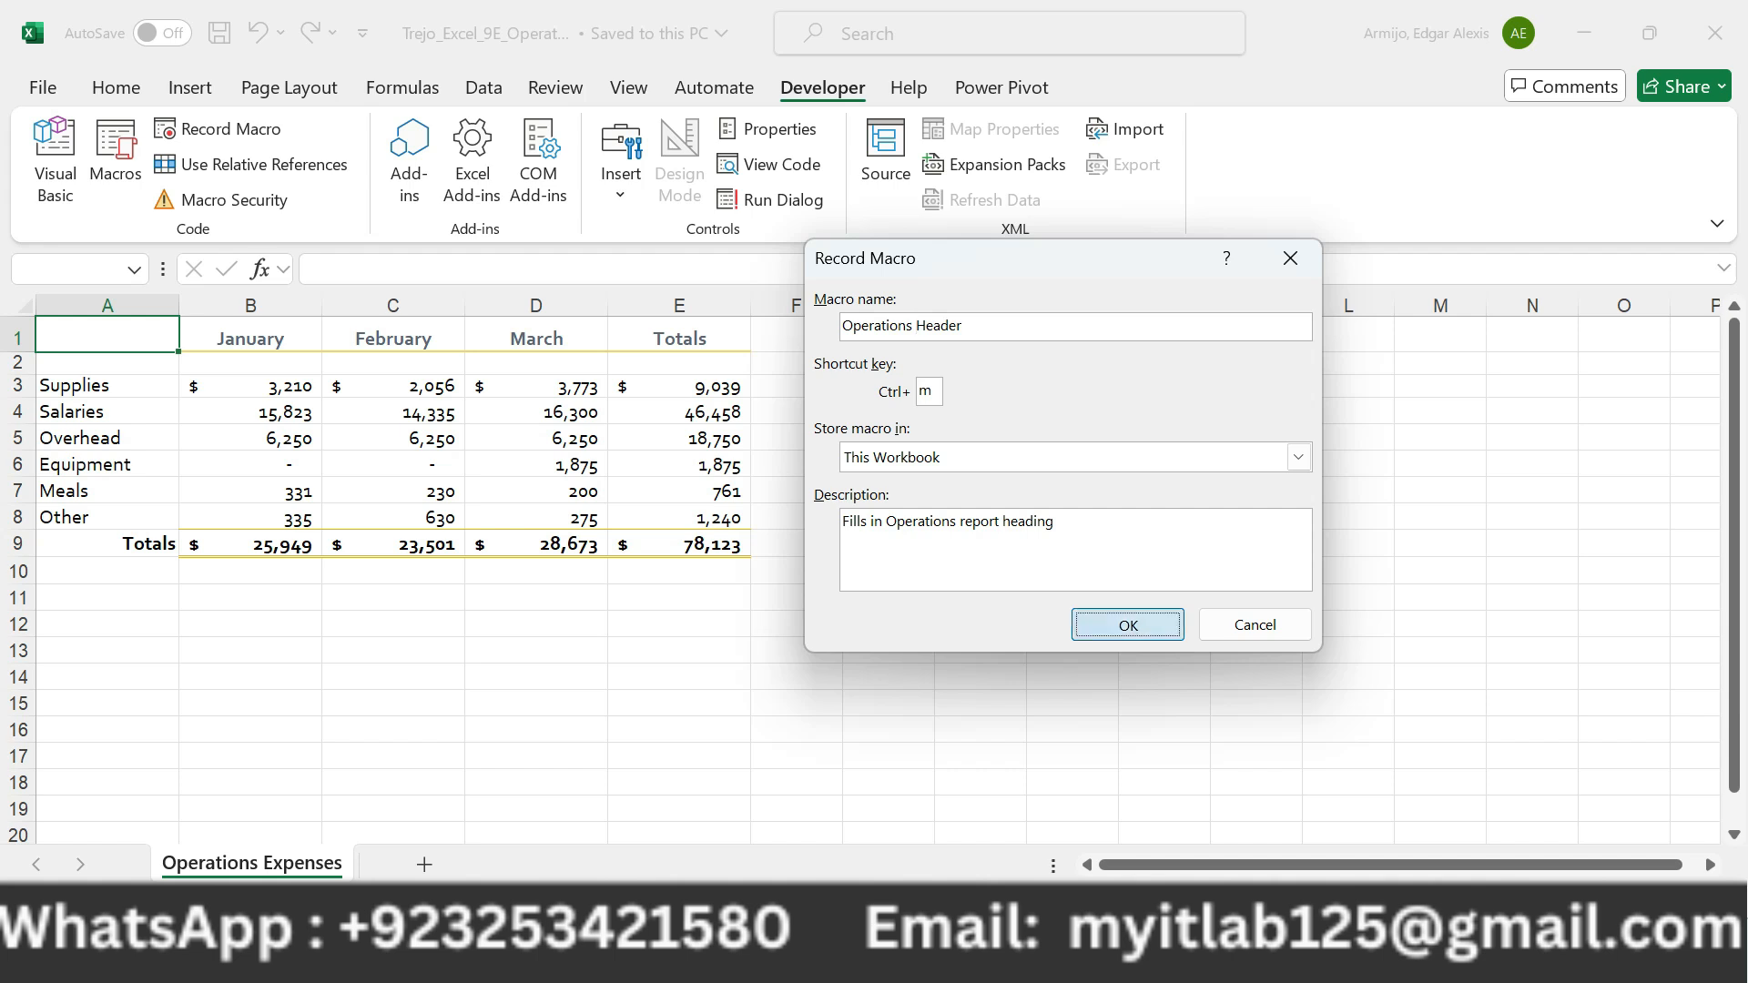
pyautogui.click(1128, 625)
pyautogui.press('Return')
pyautogui.click(916, 326)
pyautogui.press('BackSpace')
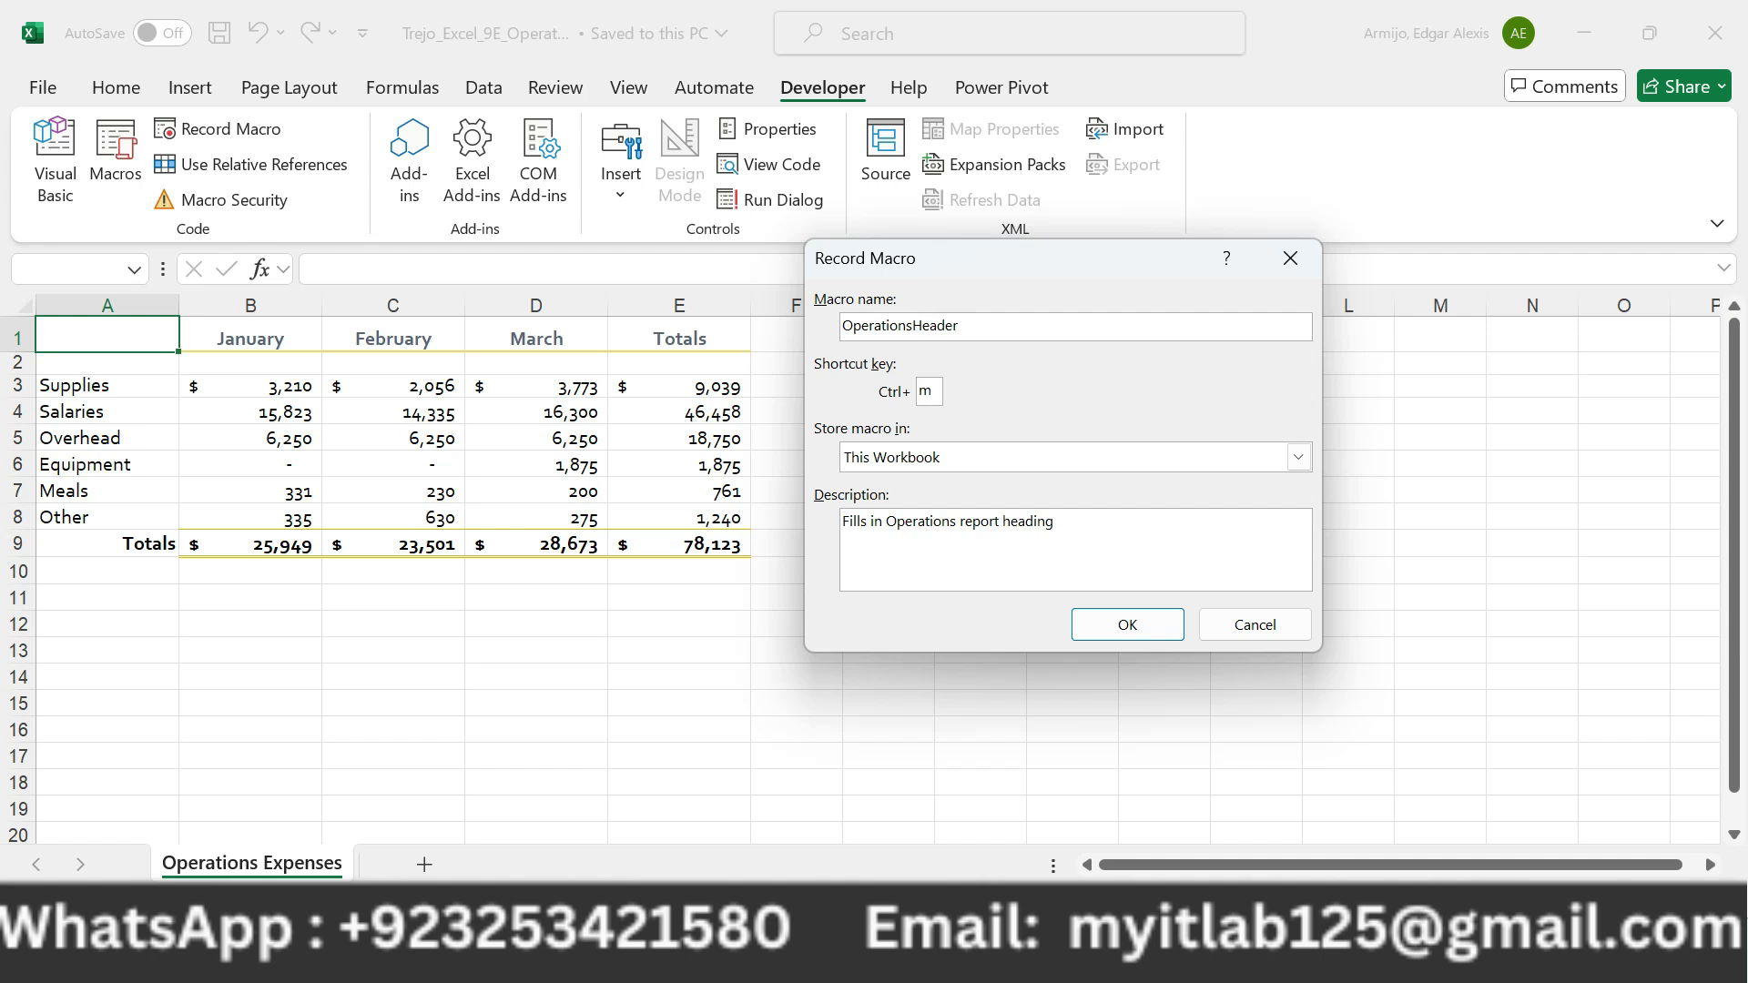
pyautogui.press('Return')
pyautogui.press('Return')
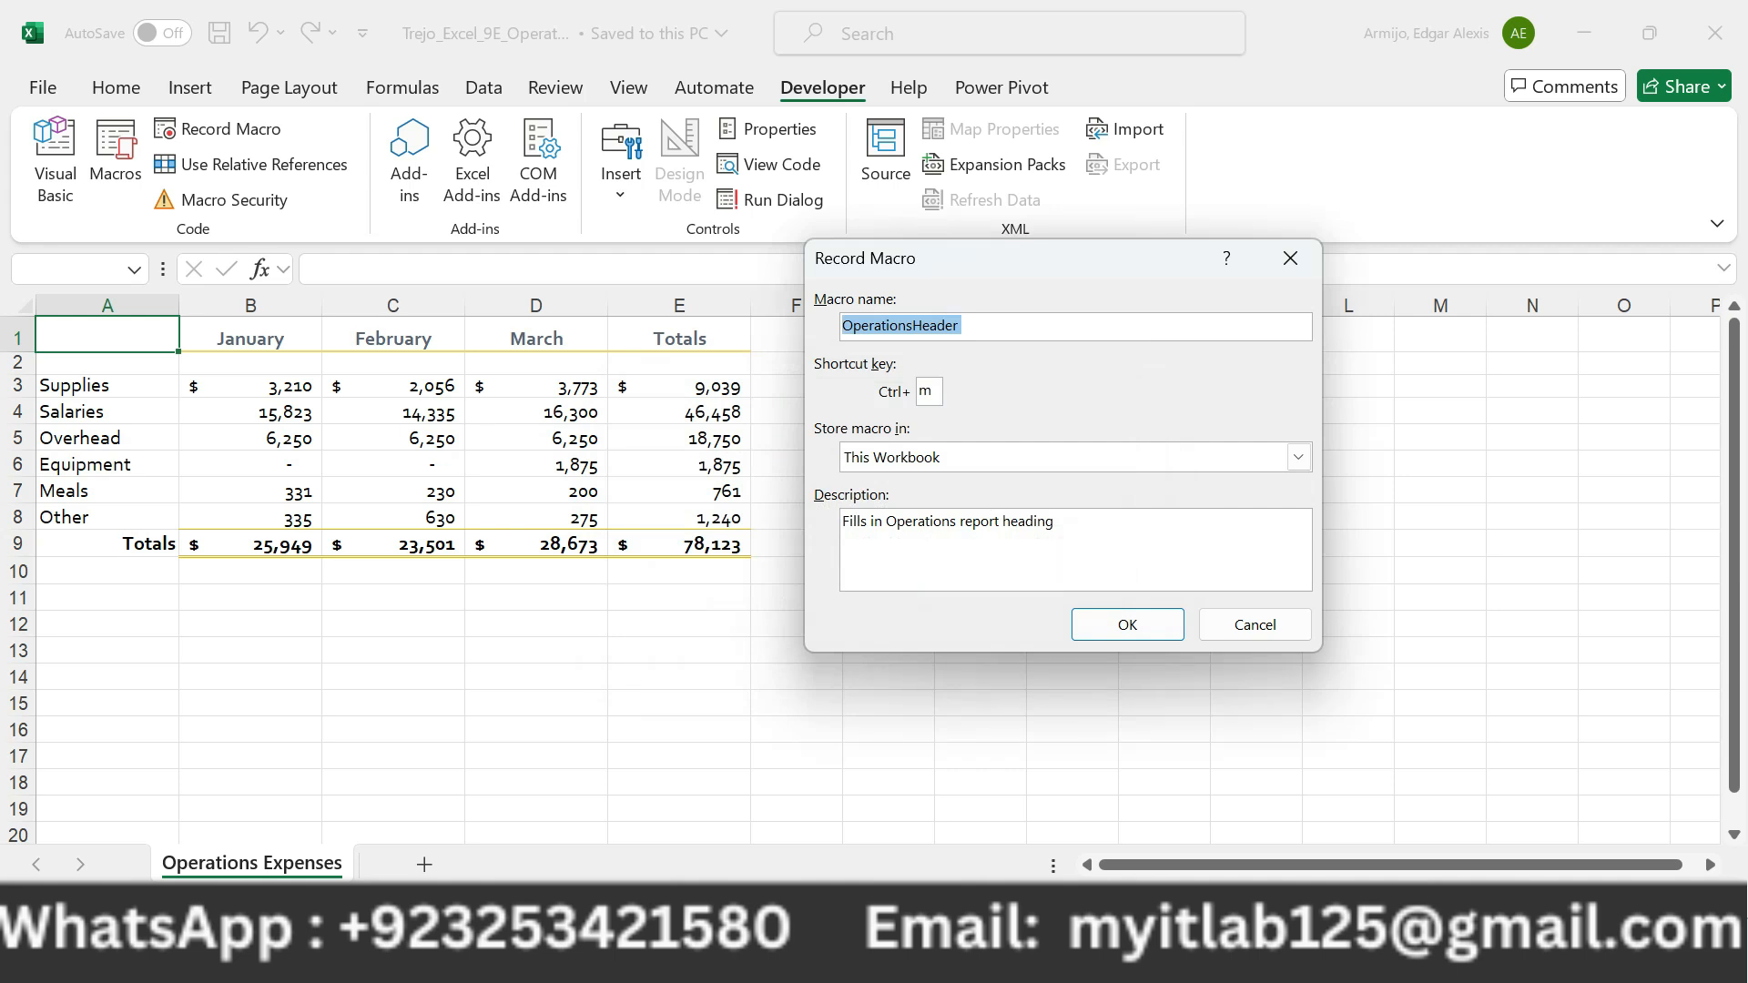
pyautogui.click(912, 326)
pyautogui.write('_')
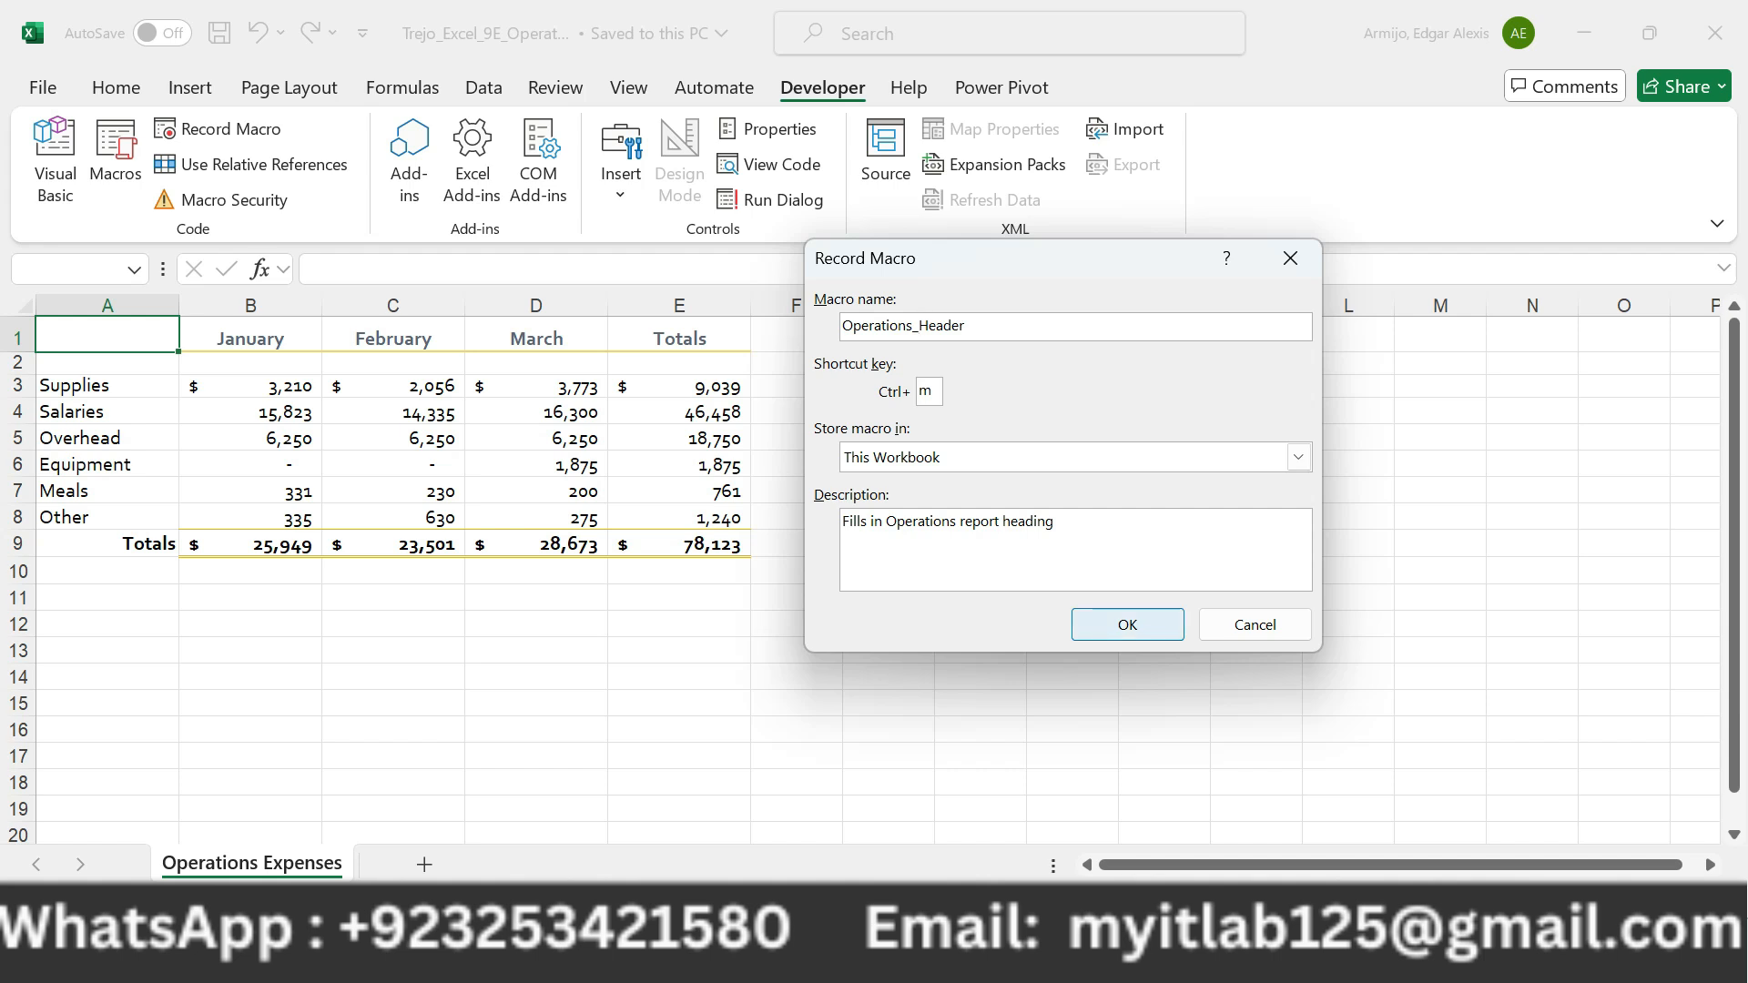
pyautogui.click(1128, 625)
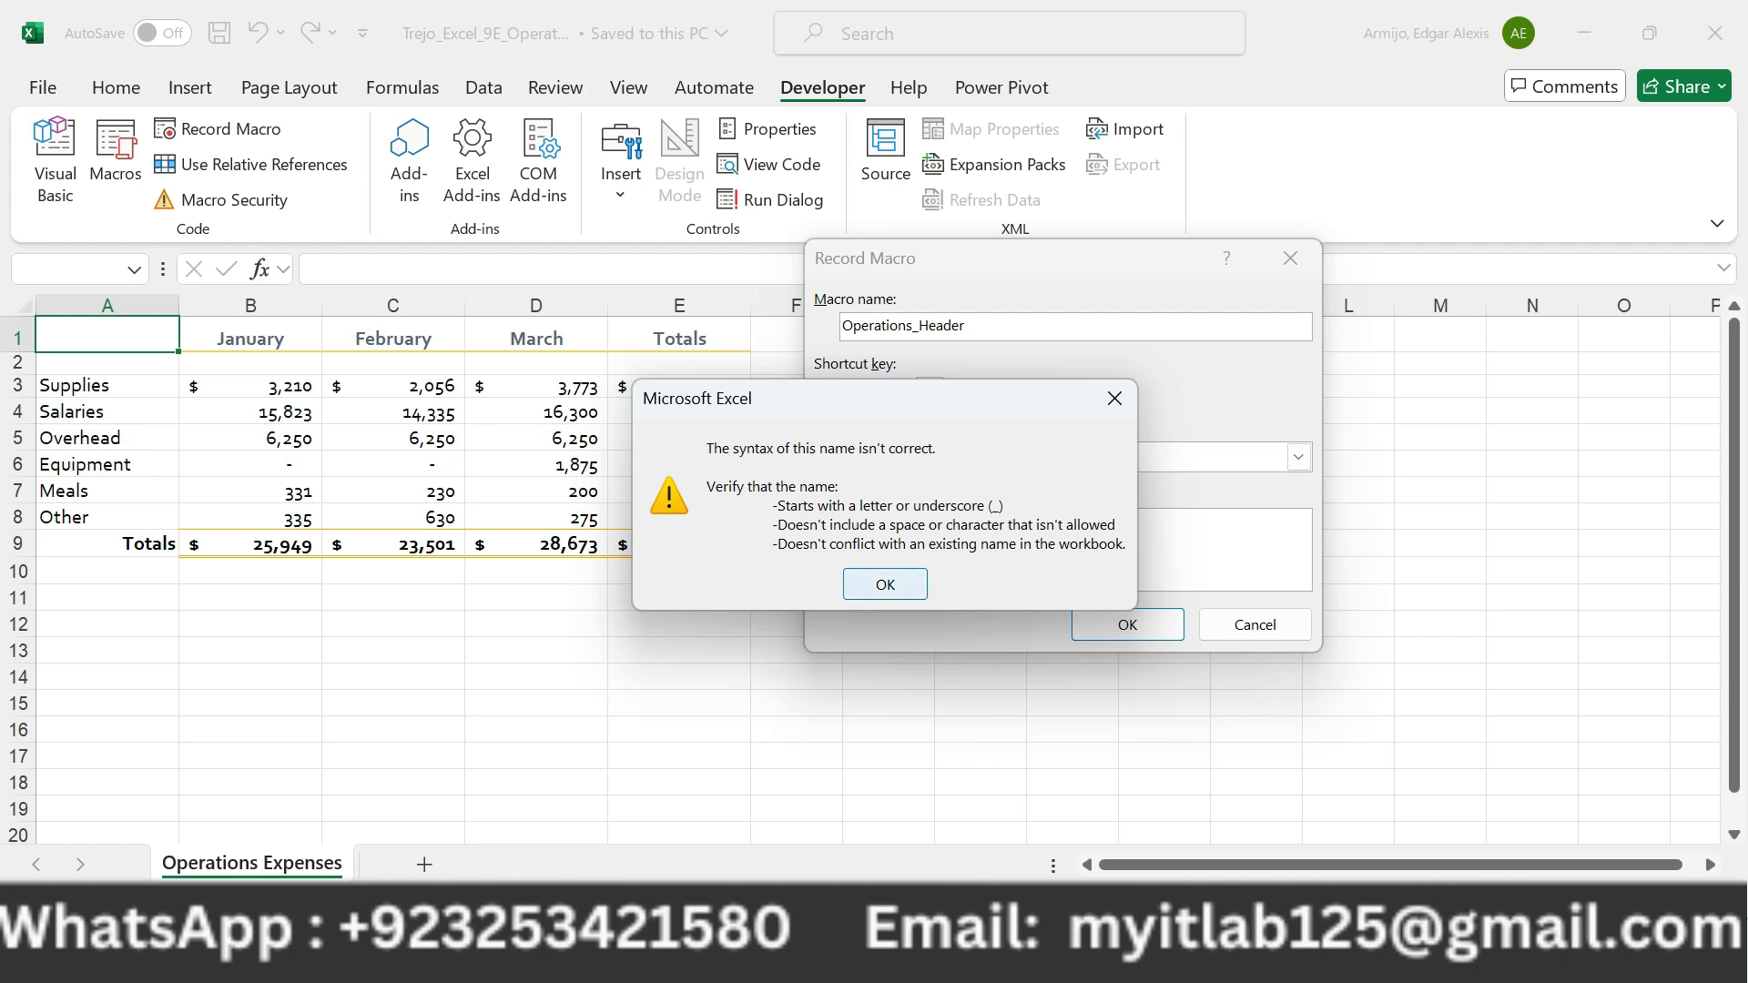
pyautogui.click(885, 583)
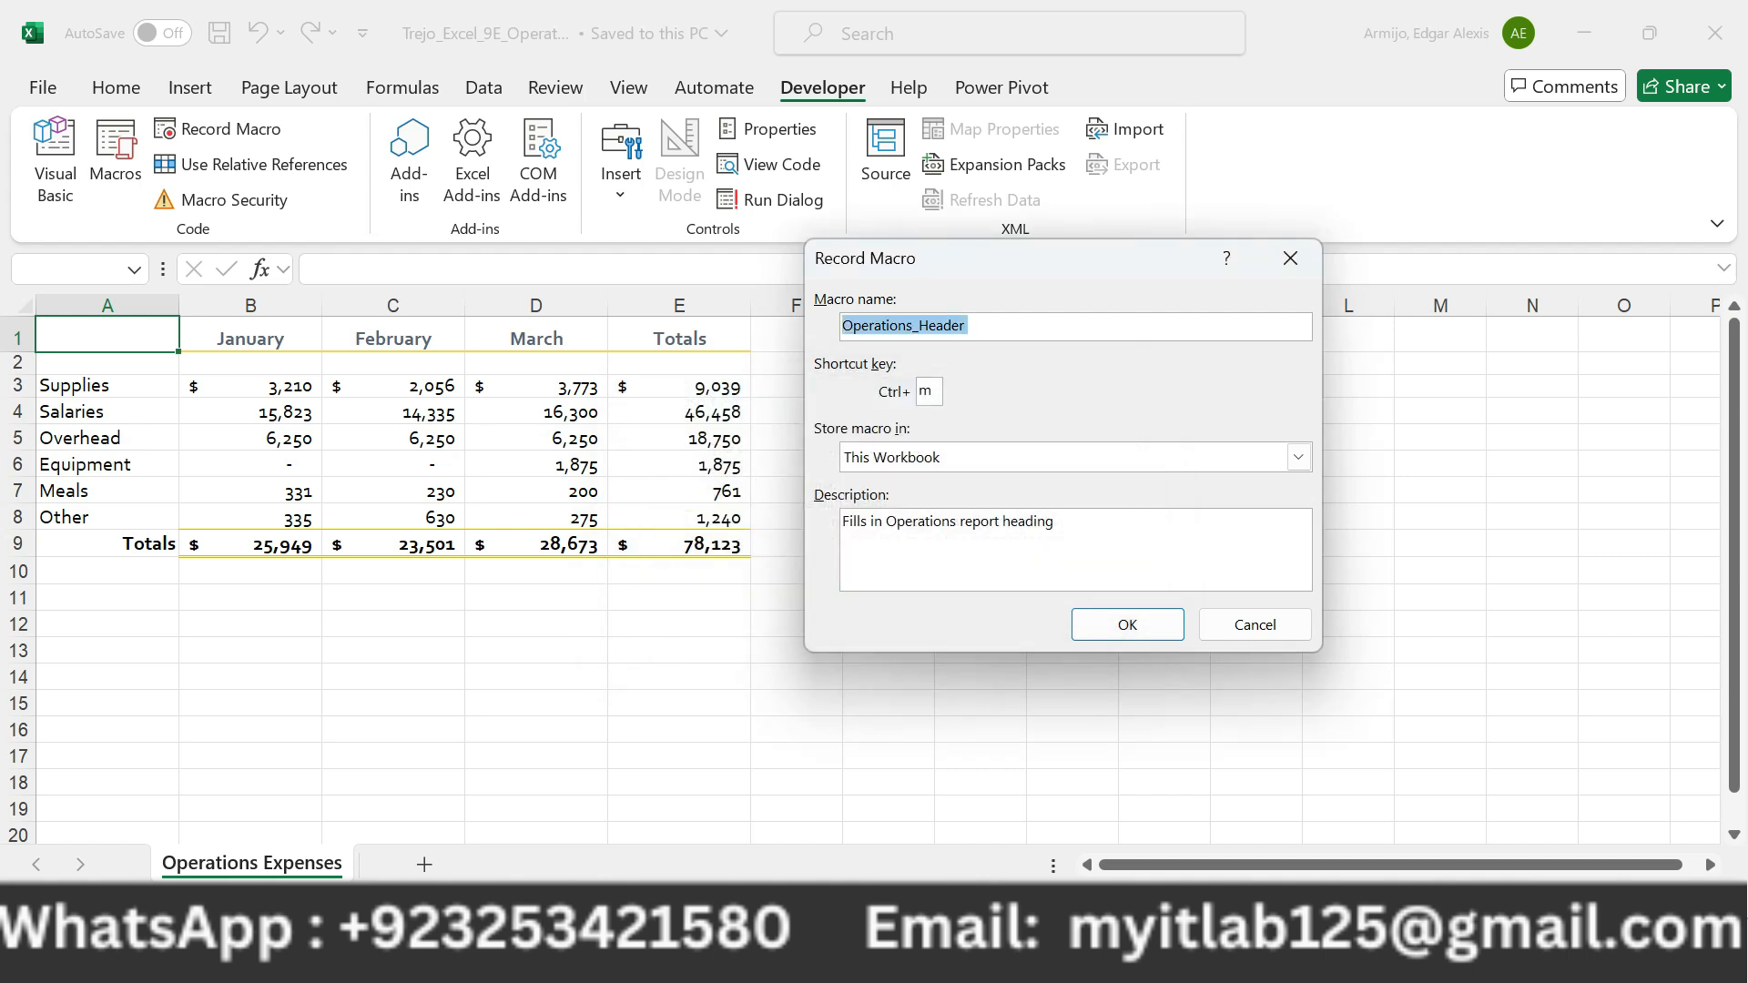
# Remove the trailing space from the macro name Operations_Header and start recording the macro.
pyautogui.click(969, 326)
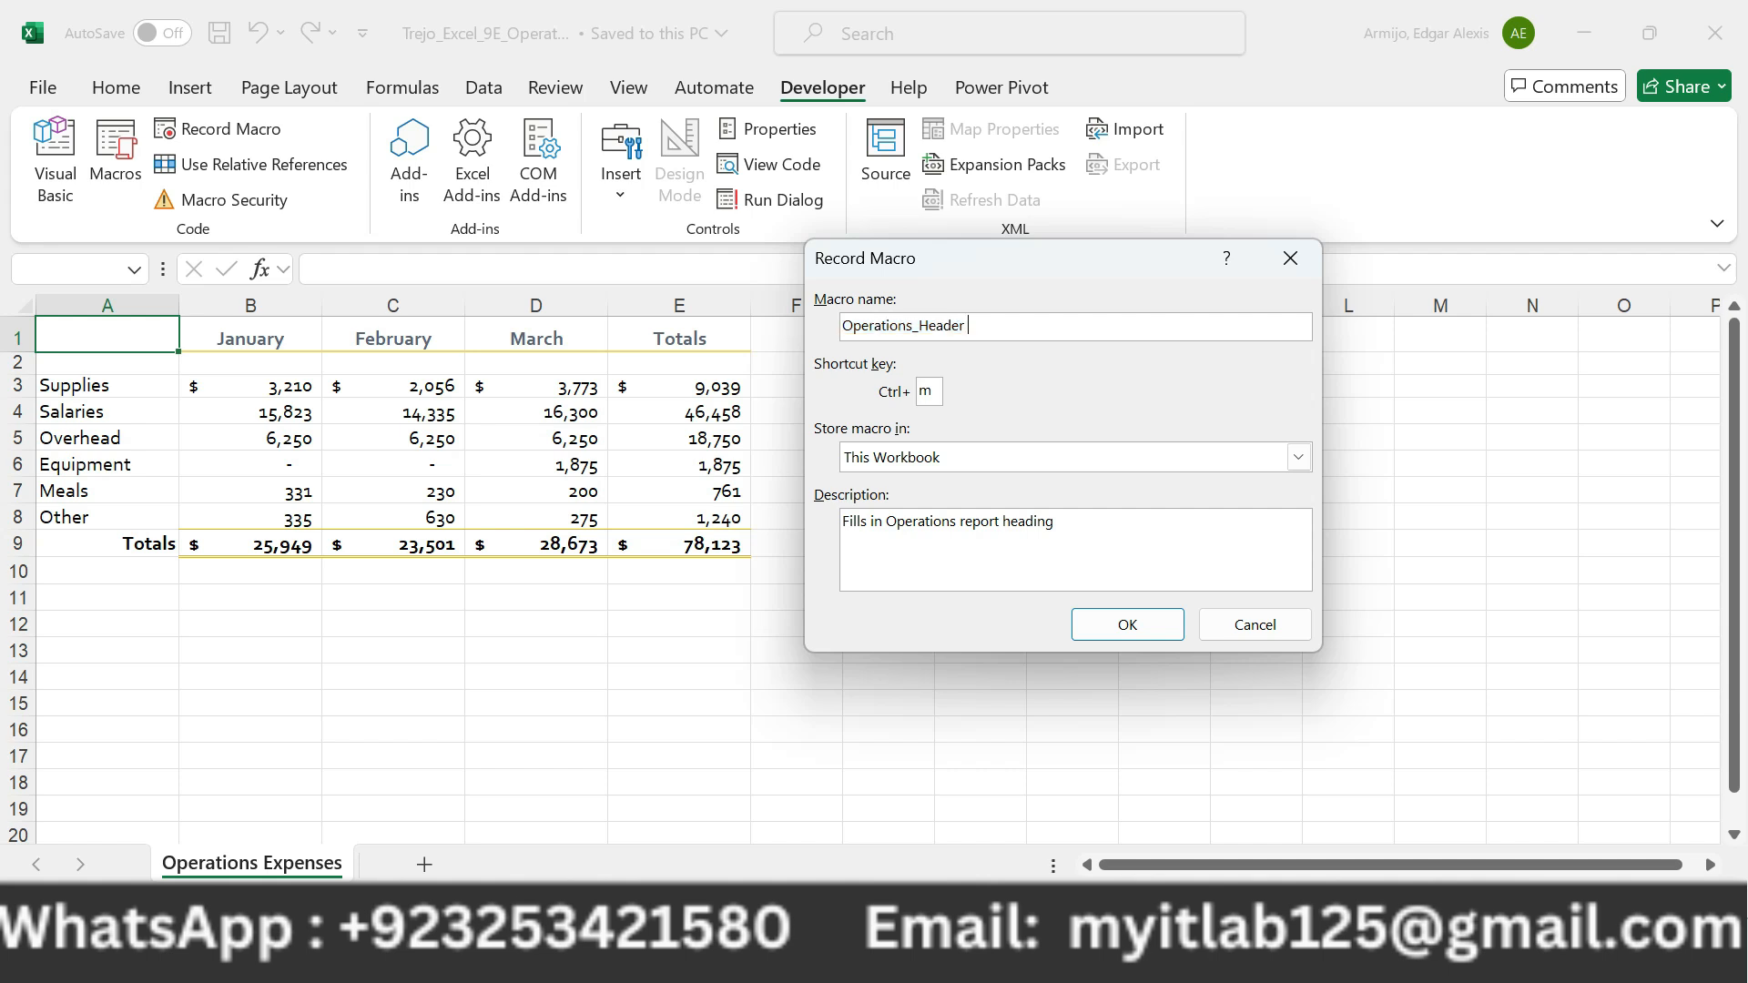
pyautogui.click(1128, 625)
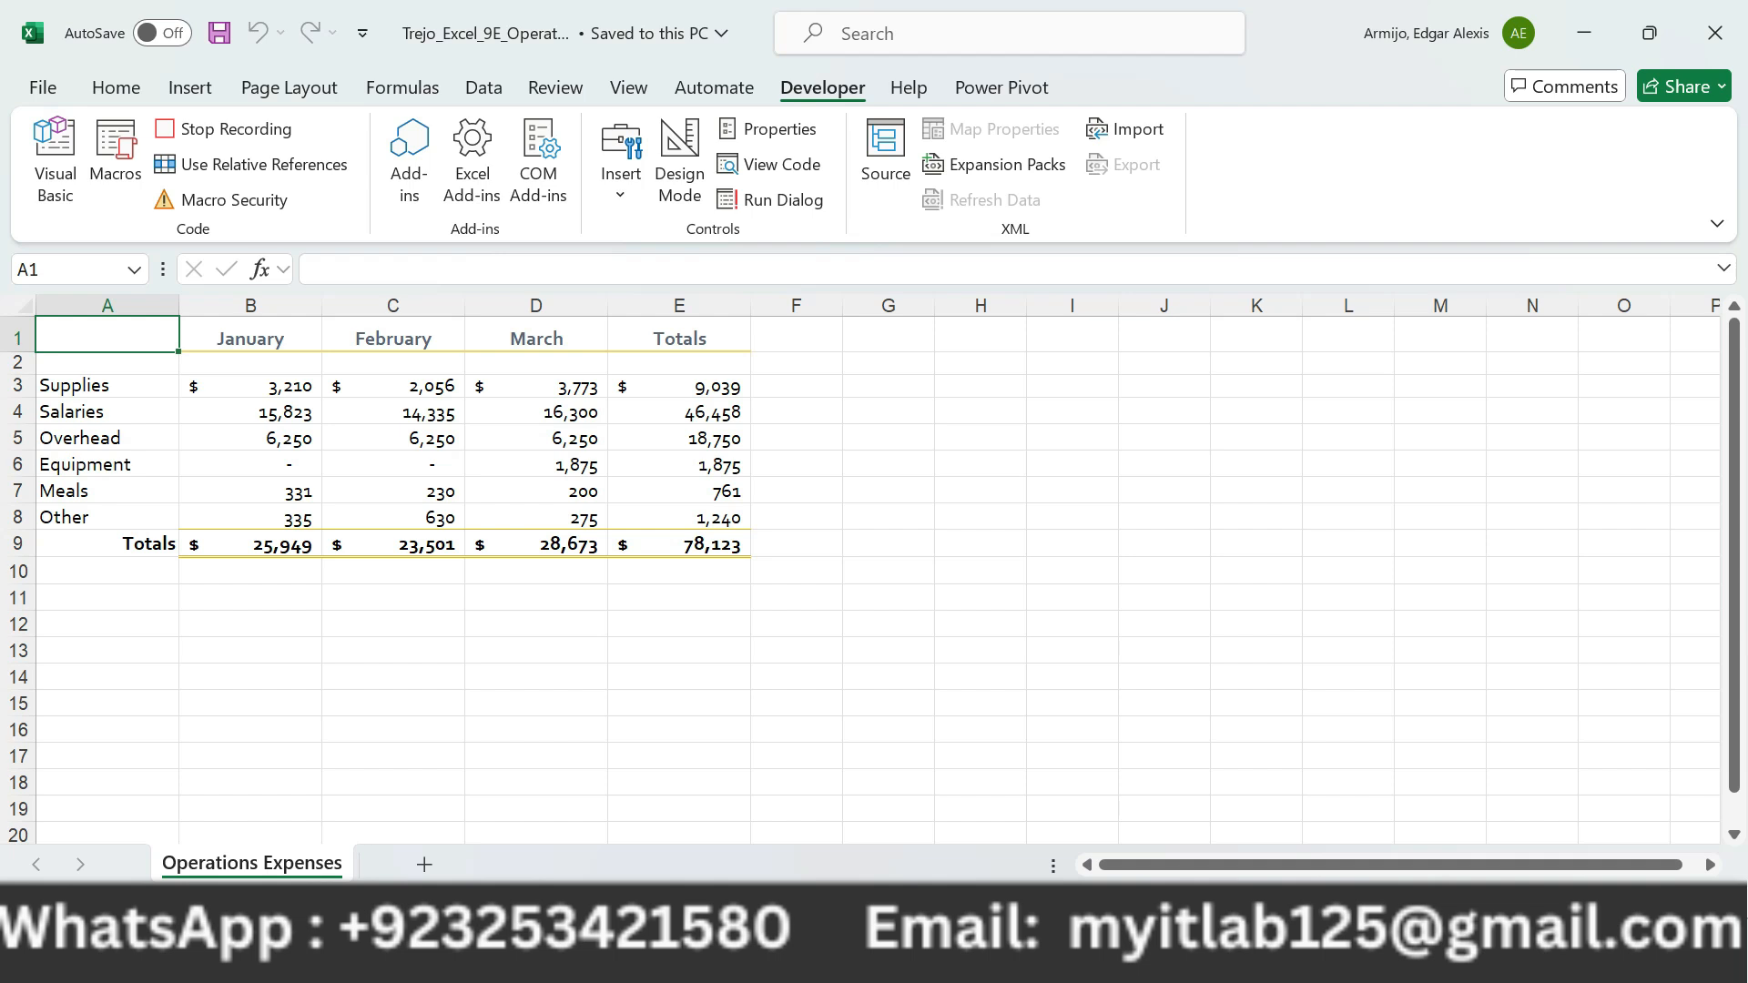
# Switch to the Word instructions and highlight the complete Step 3 text in yellow.
pyautogui.hotkey('alt', 'Tab')
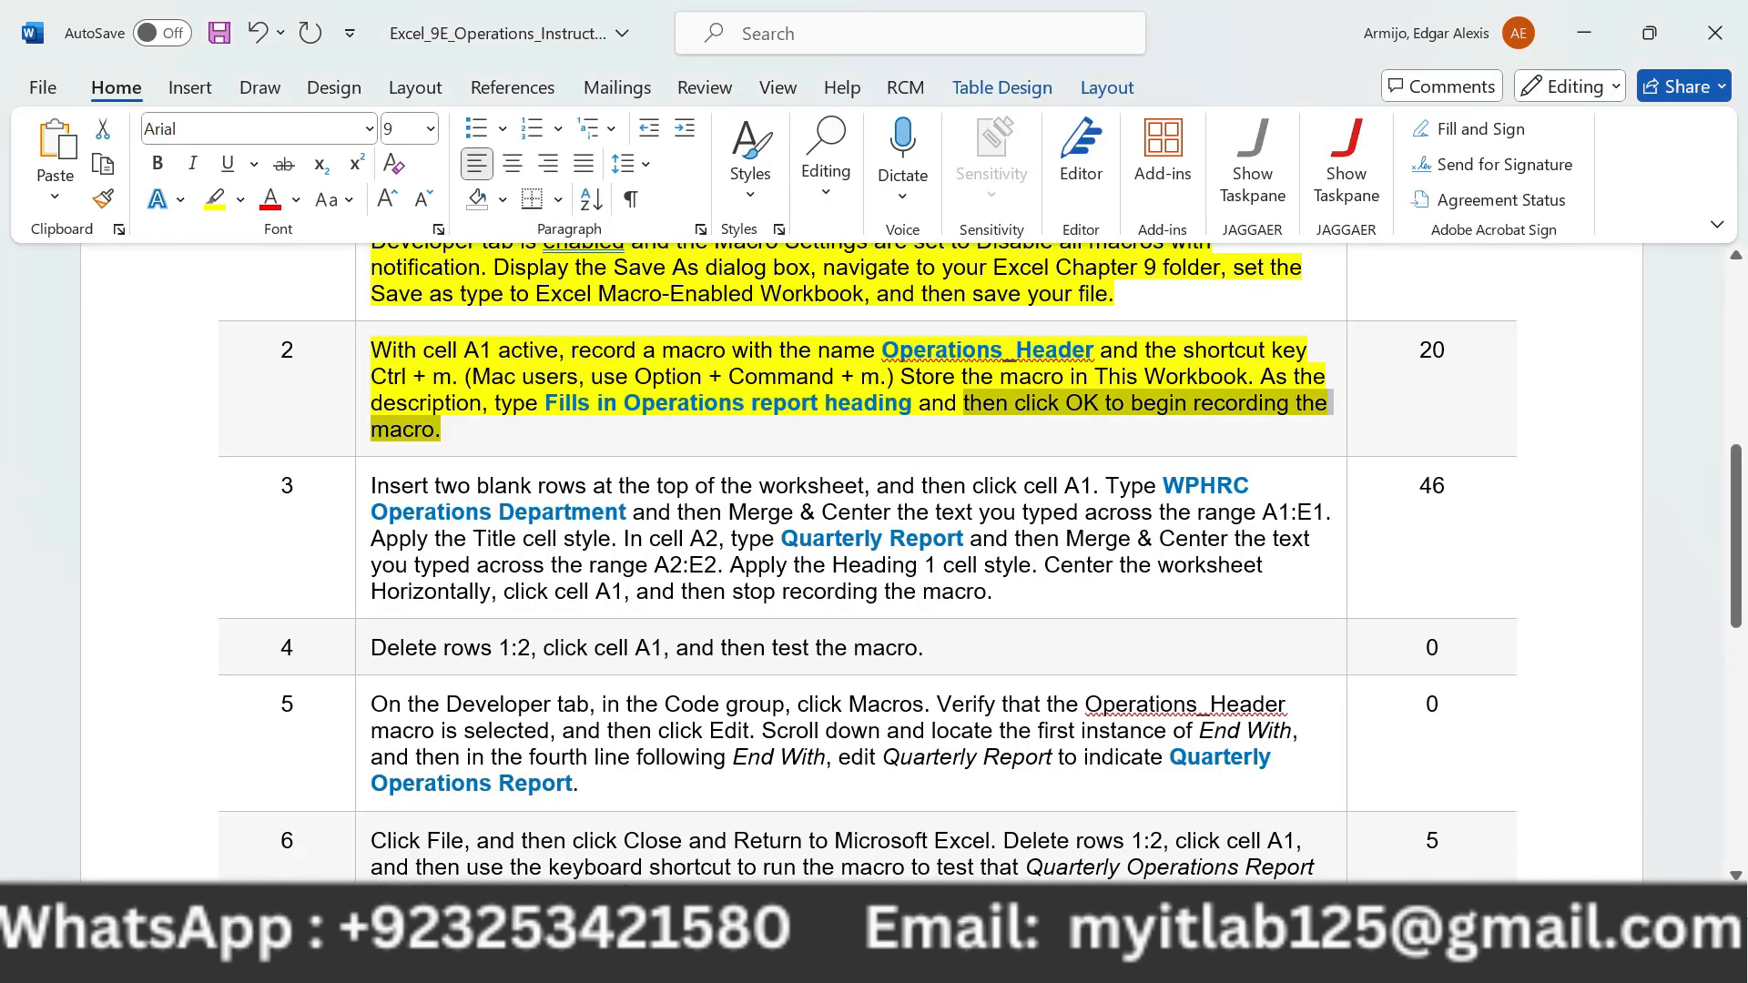
pyautogui.click(362, 502)
pyautogui.click(483, 463)
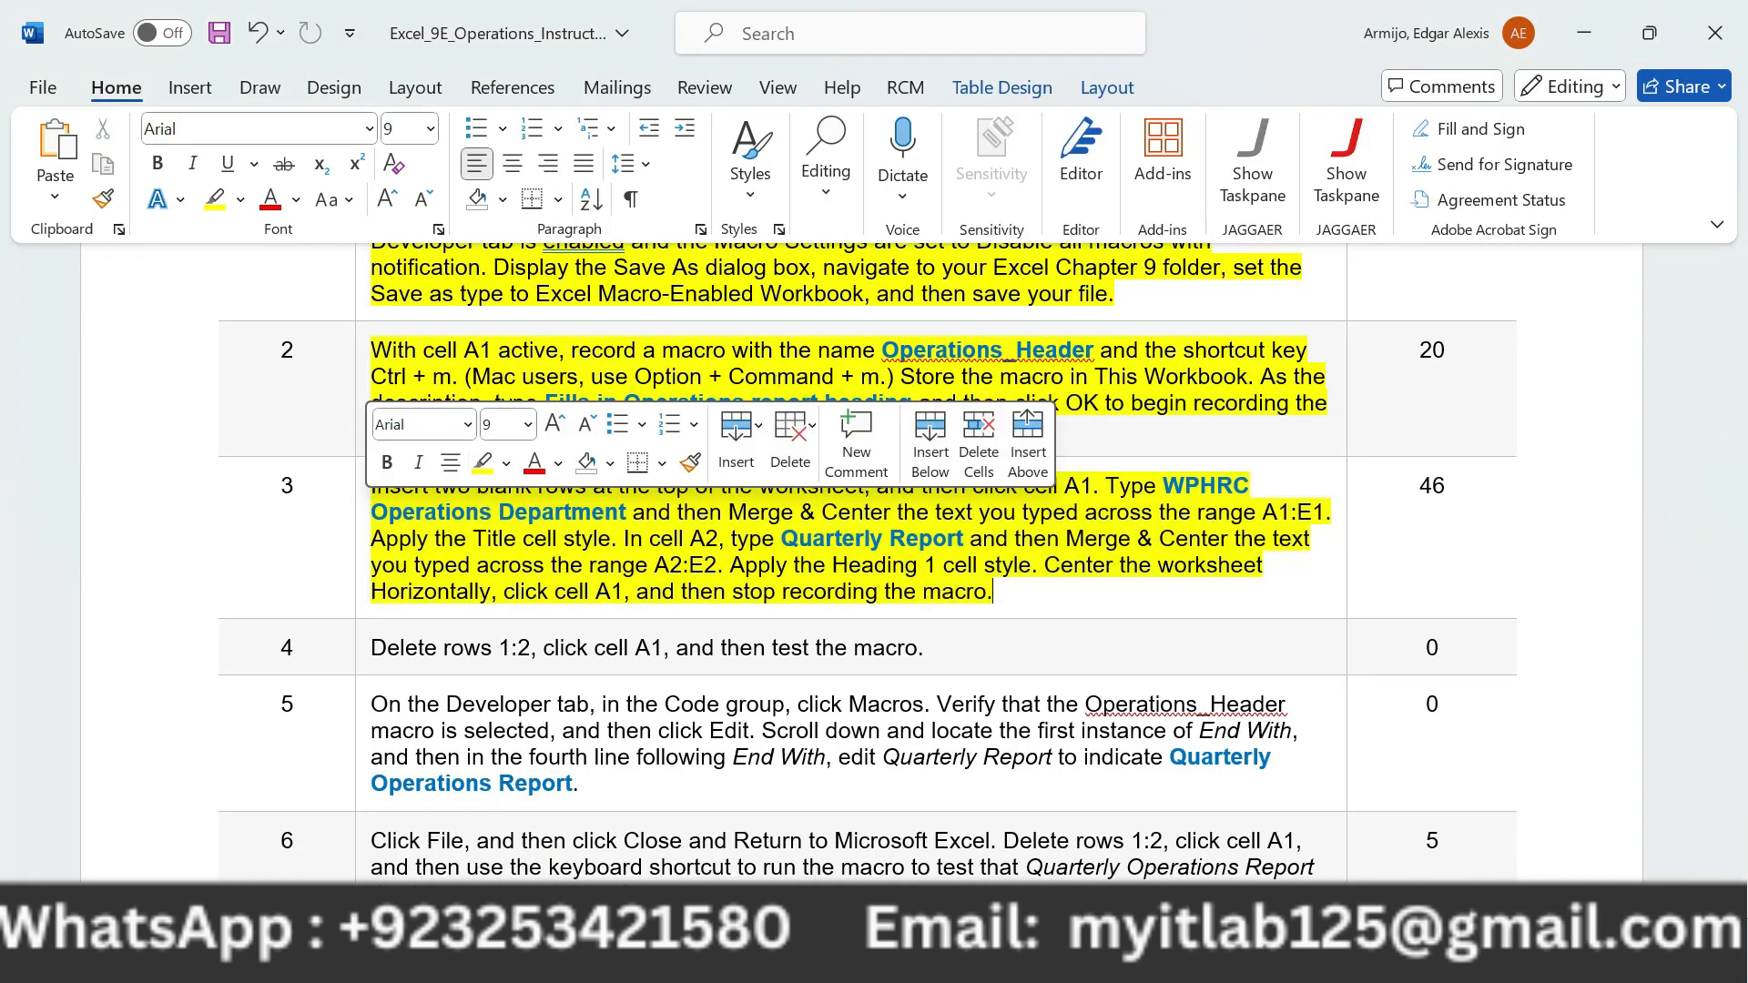
# Check the first instruction of Step 3, and insert two blank rows at the top of the Excel worksheet.
pyautogui.moveTo(370, 485); pyautogui.dragTo(863, 486)
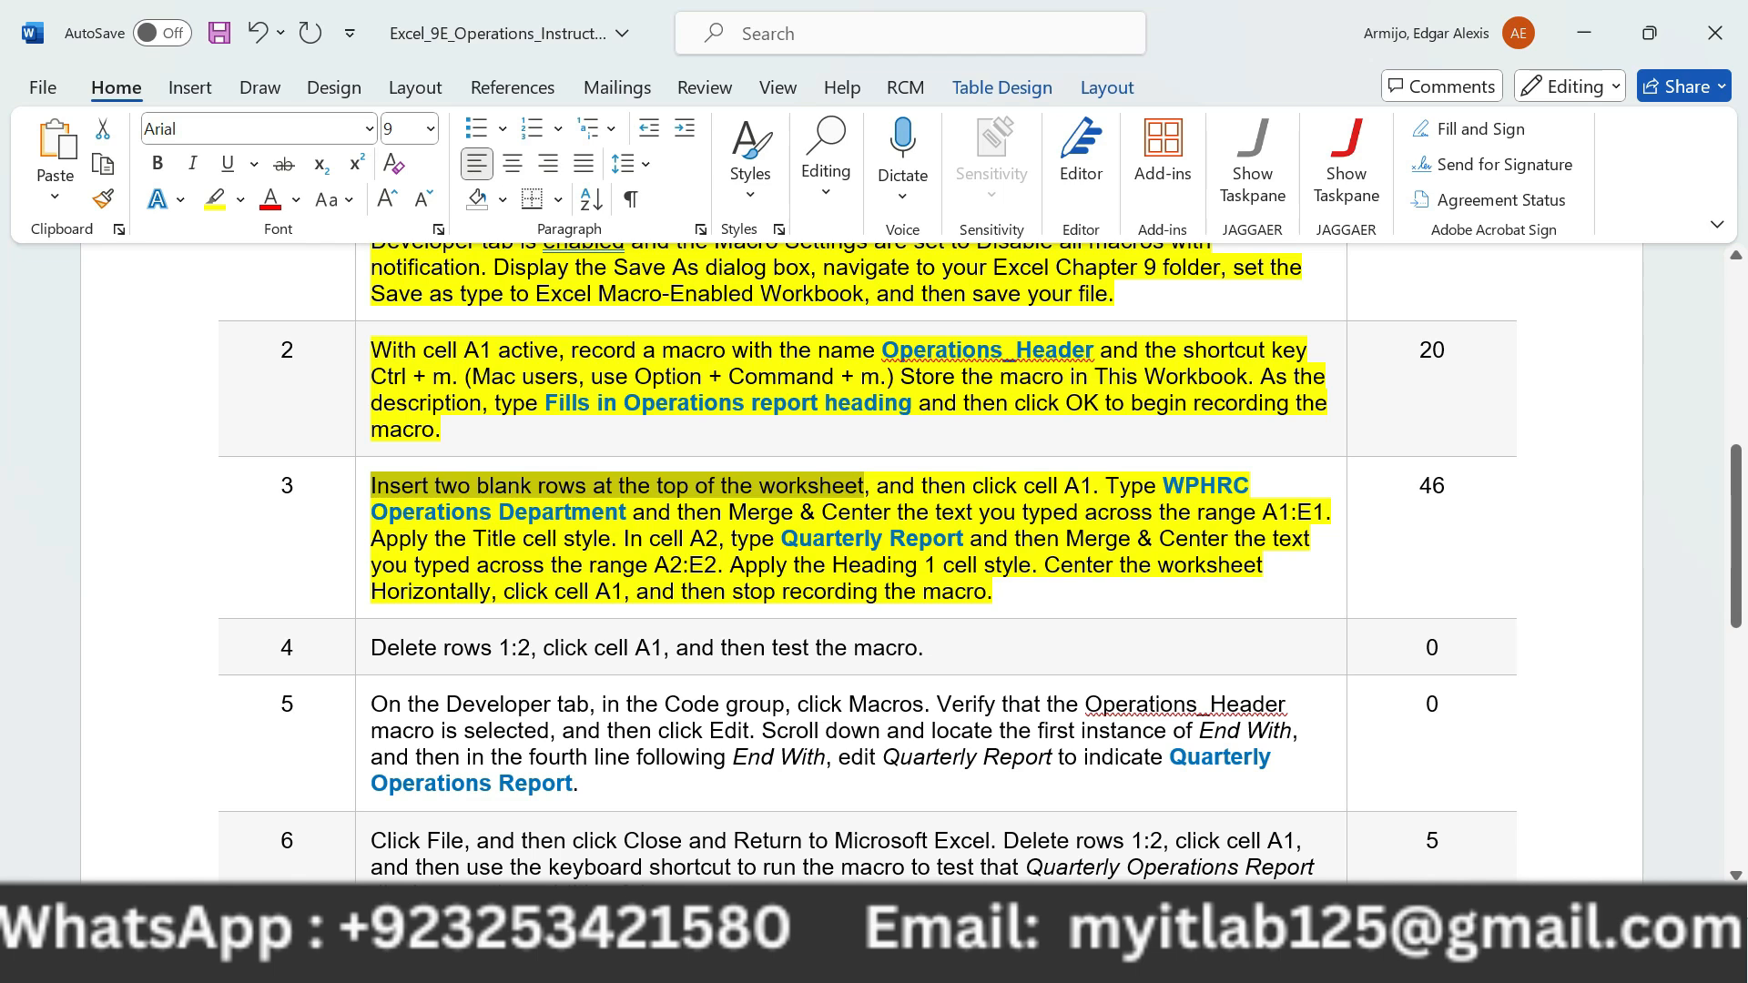
pyautogui.hotkey('alt', 'Tab')
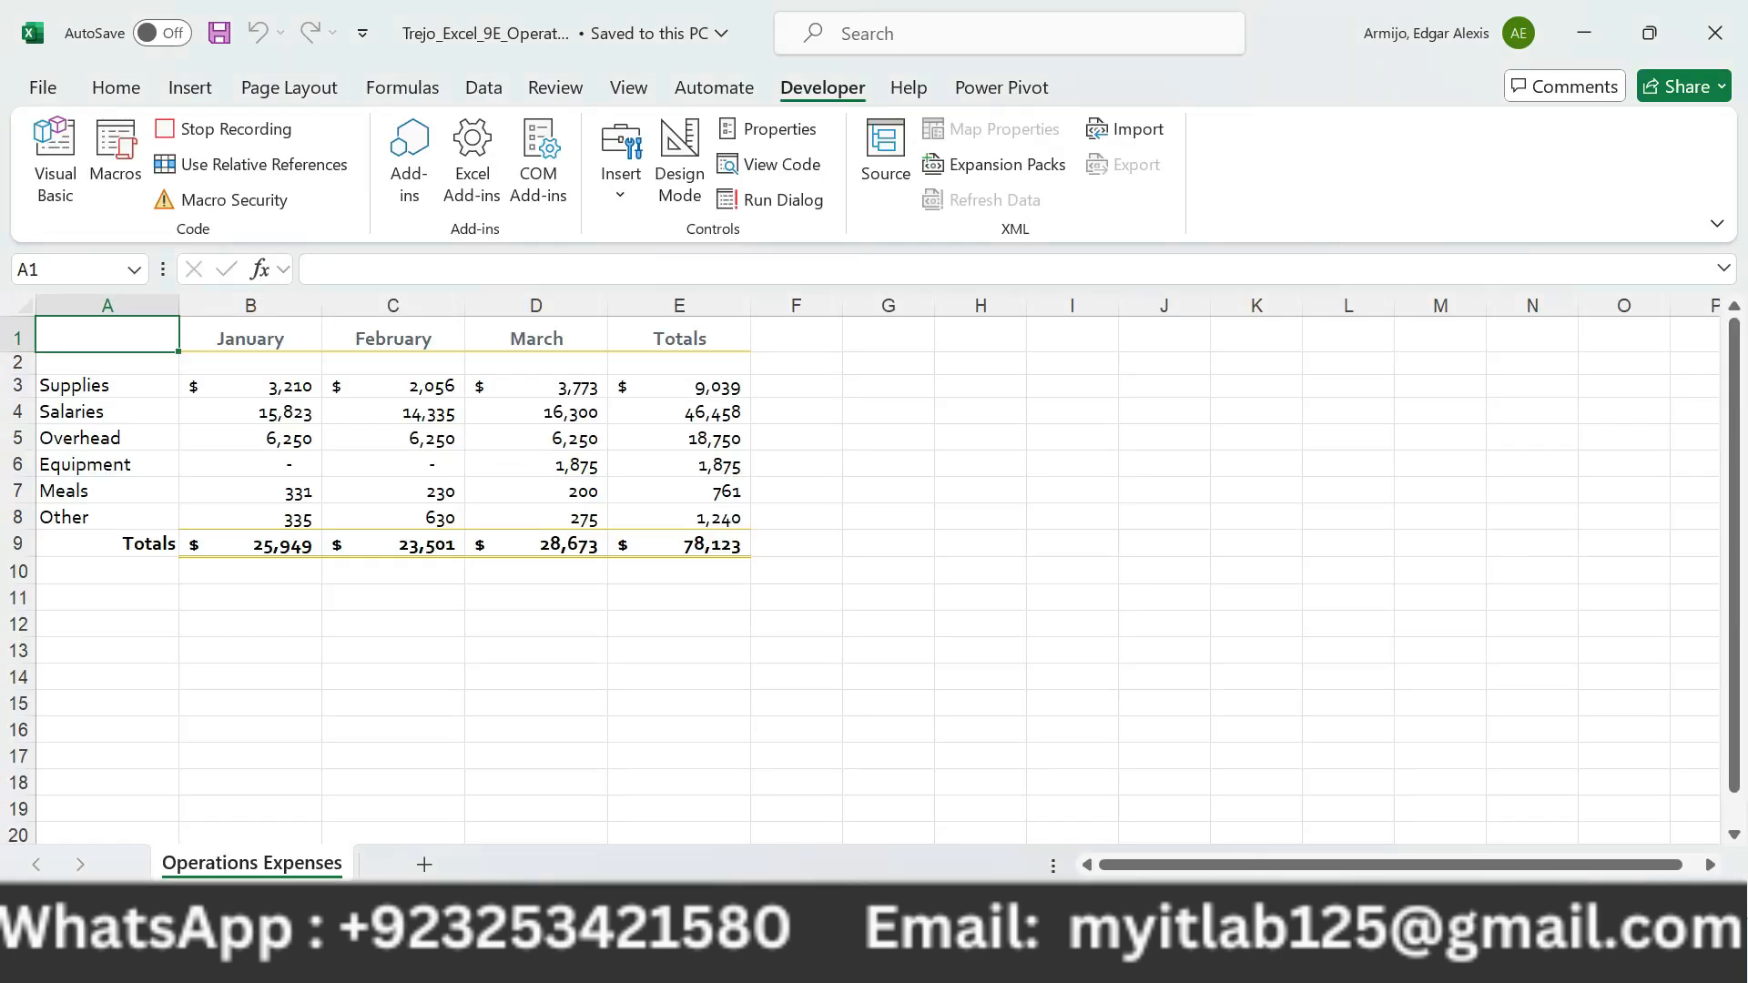
pyautogui.click(18, 338)
pyautogui.rightClick(17, 338)
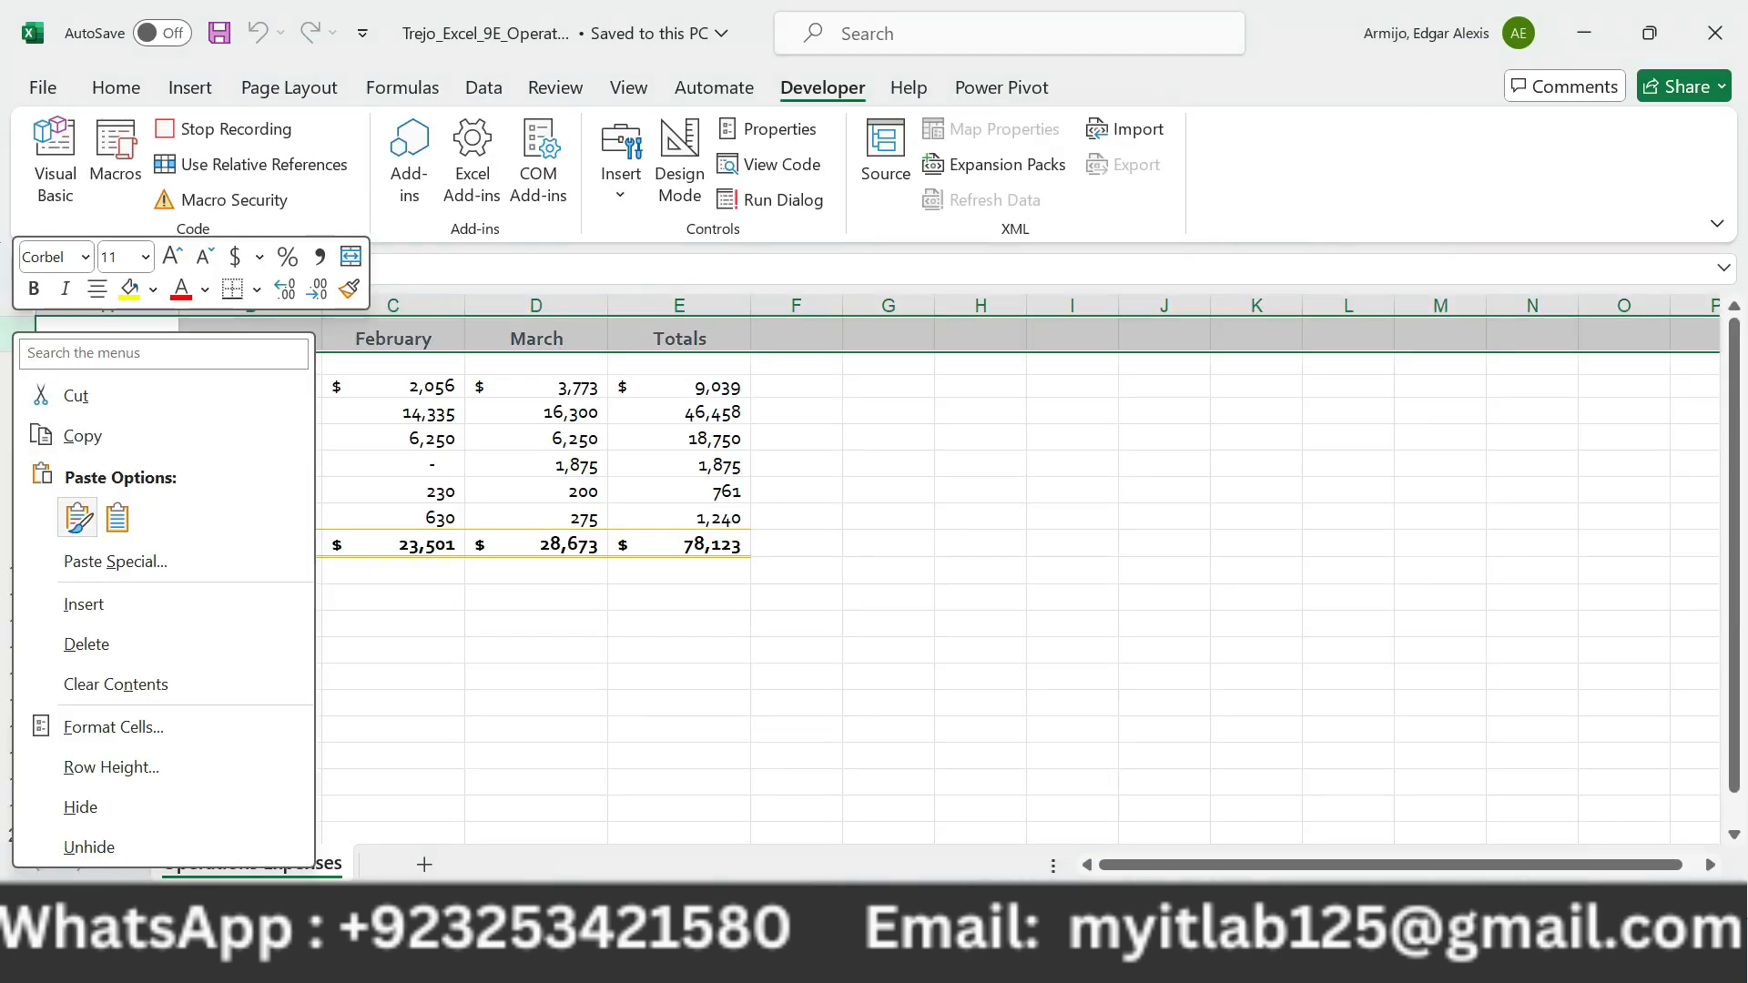
pyautogui.click(83, 604)
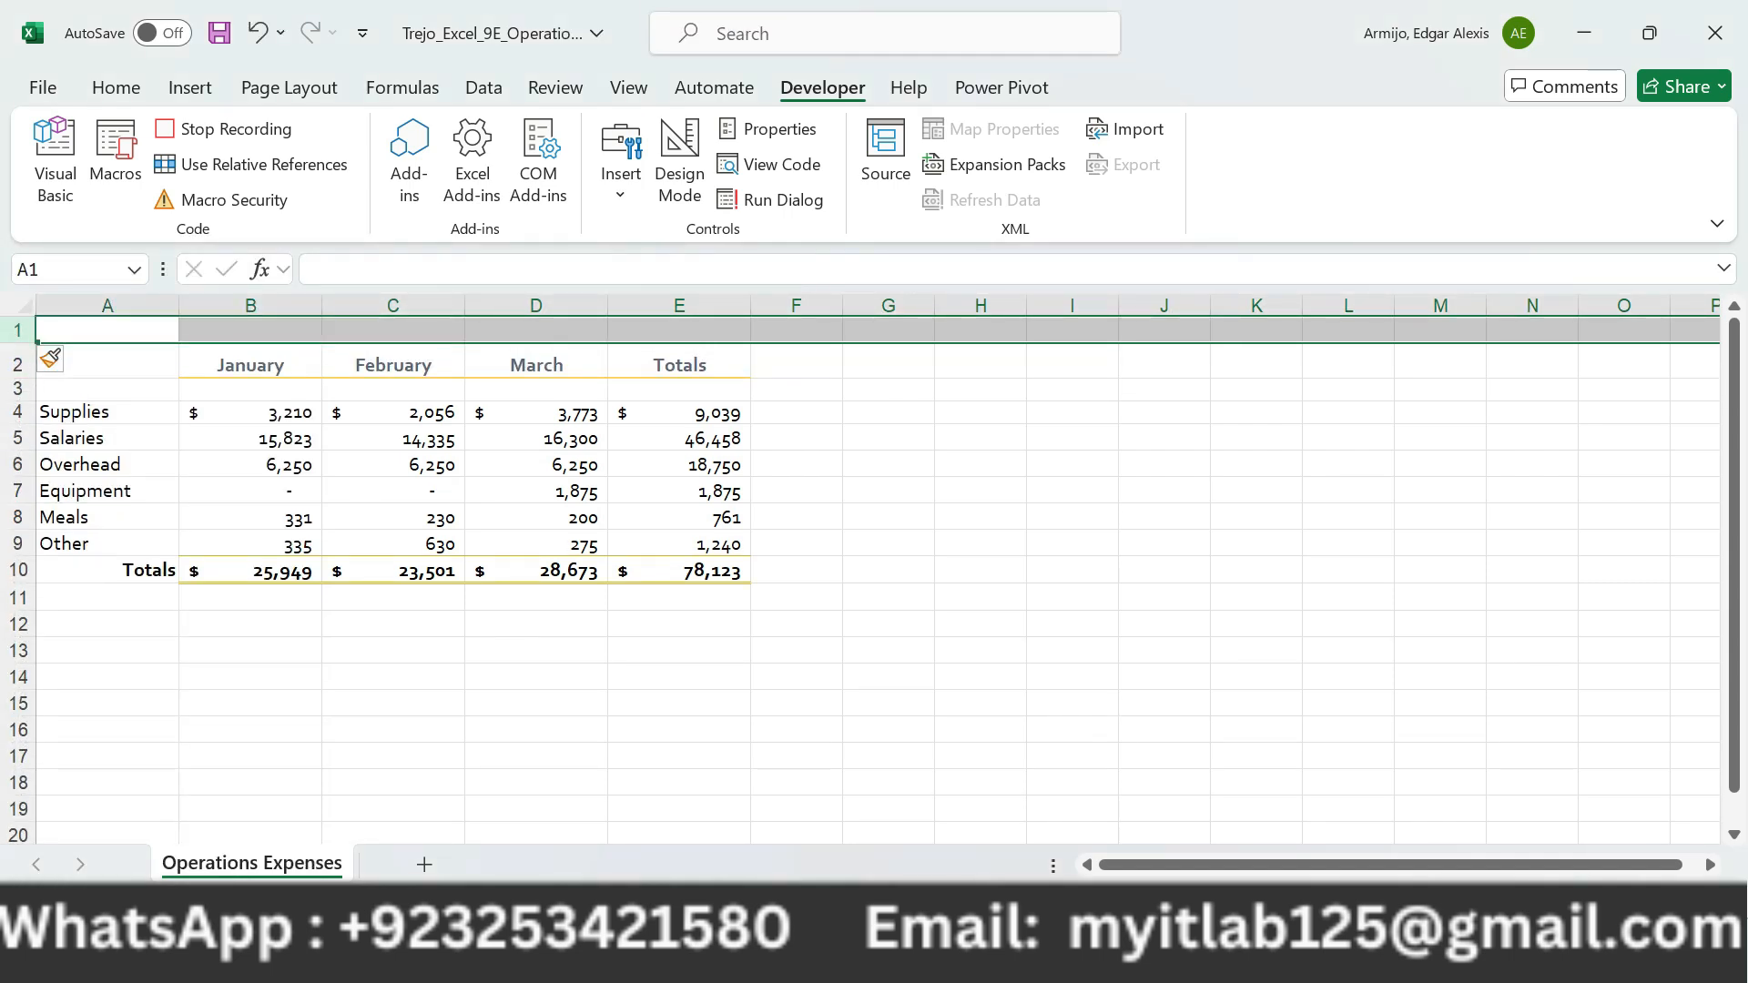
pyautogui.rightClick(18, 330)
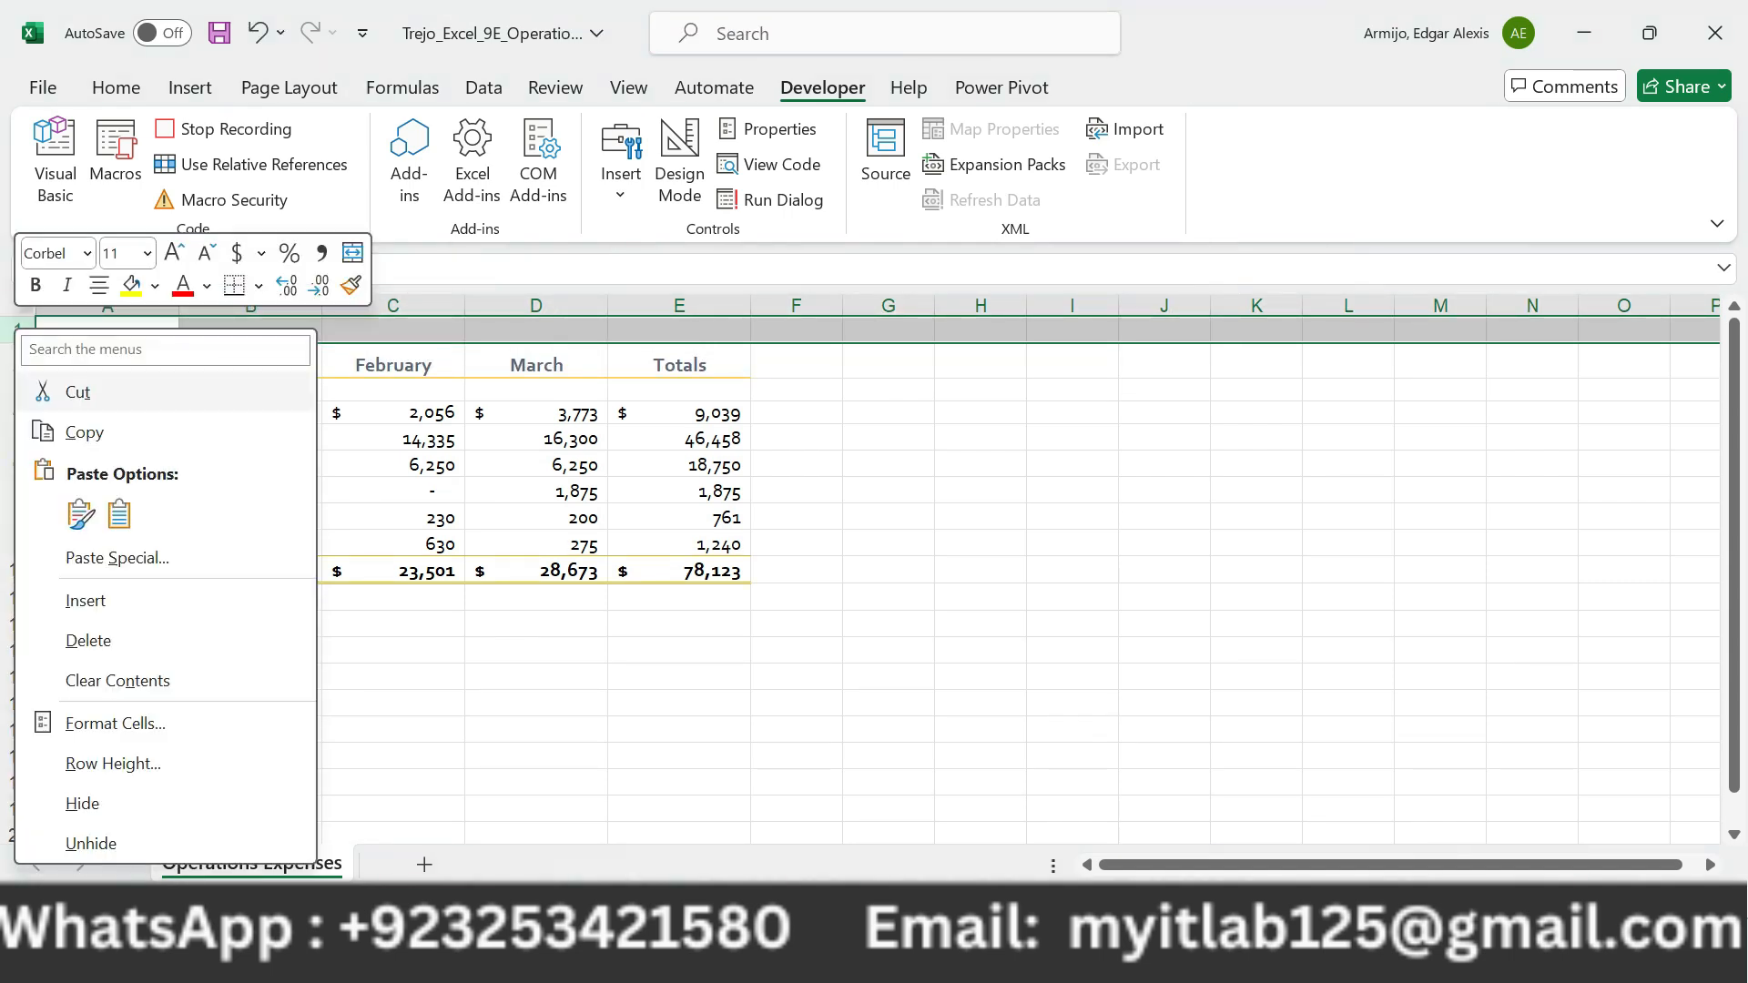
pyautogui.click(84, 600)
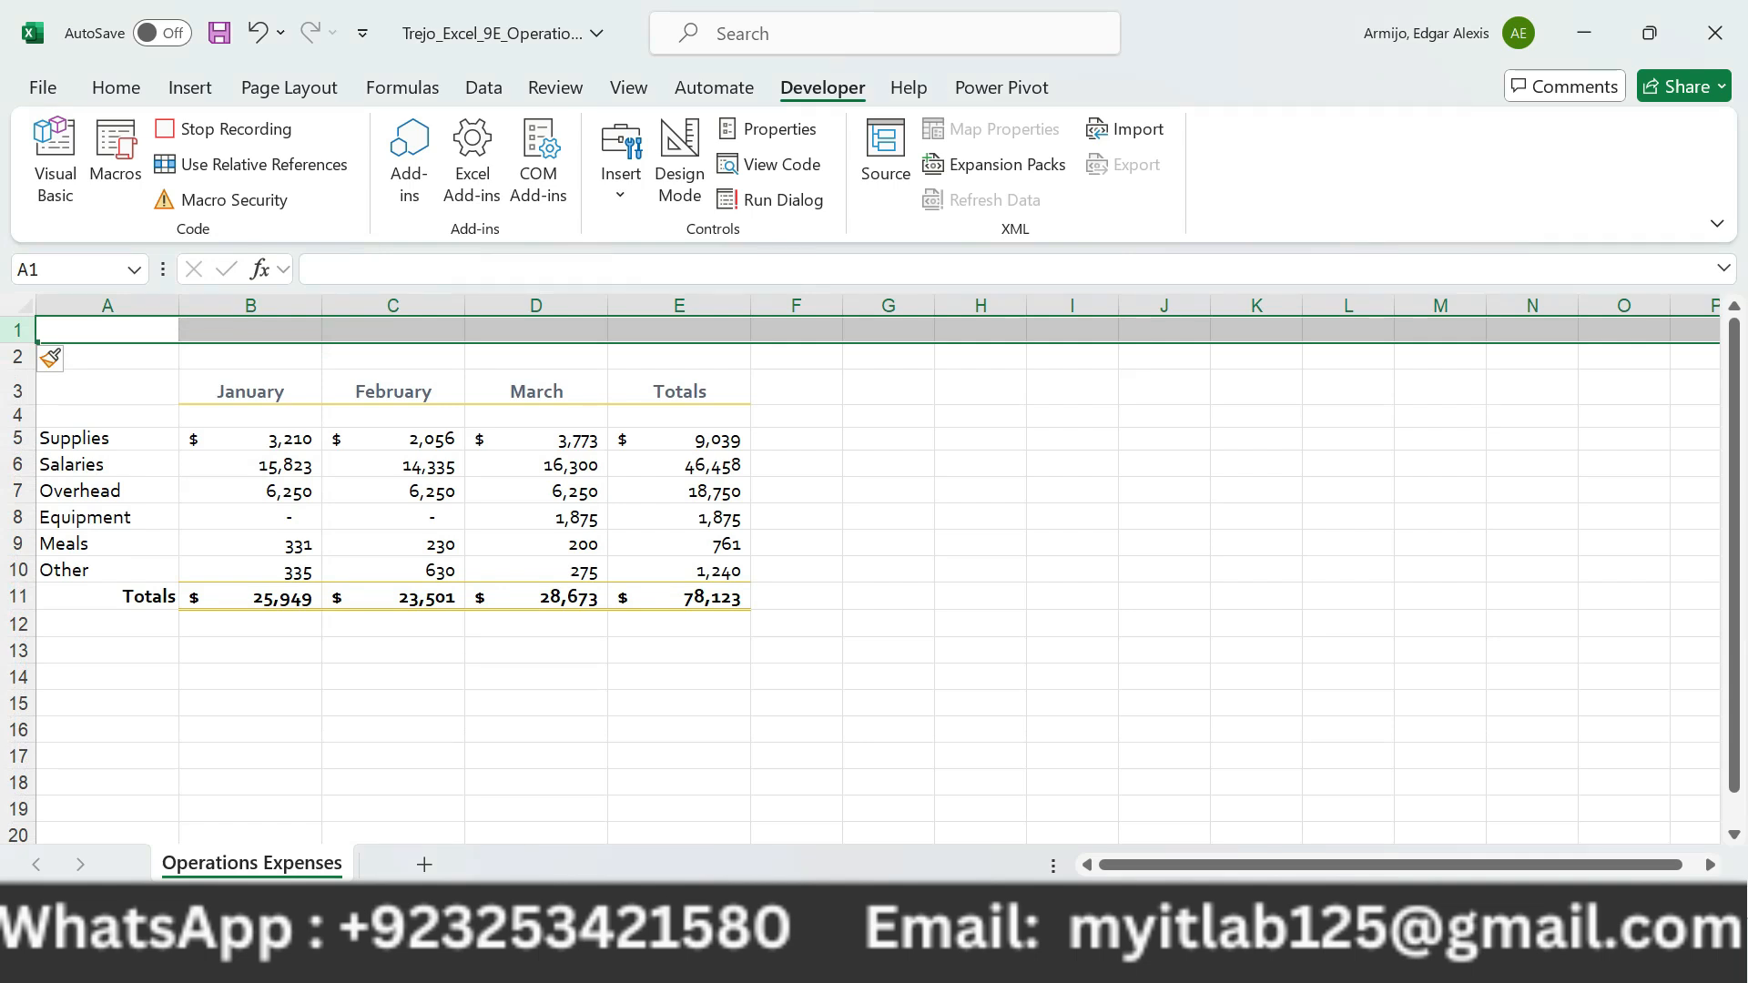
# Check the cell required by Step 3, make cell A1 active in the Excel worksheet, and return to the Word instructions.
pyautogui.hotkey('alt', 'Tab')
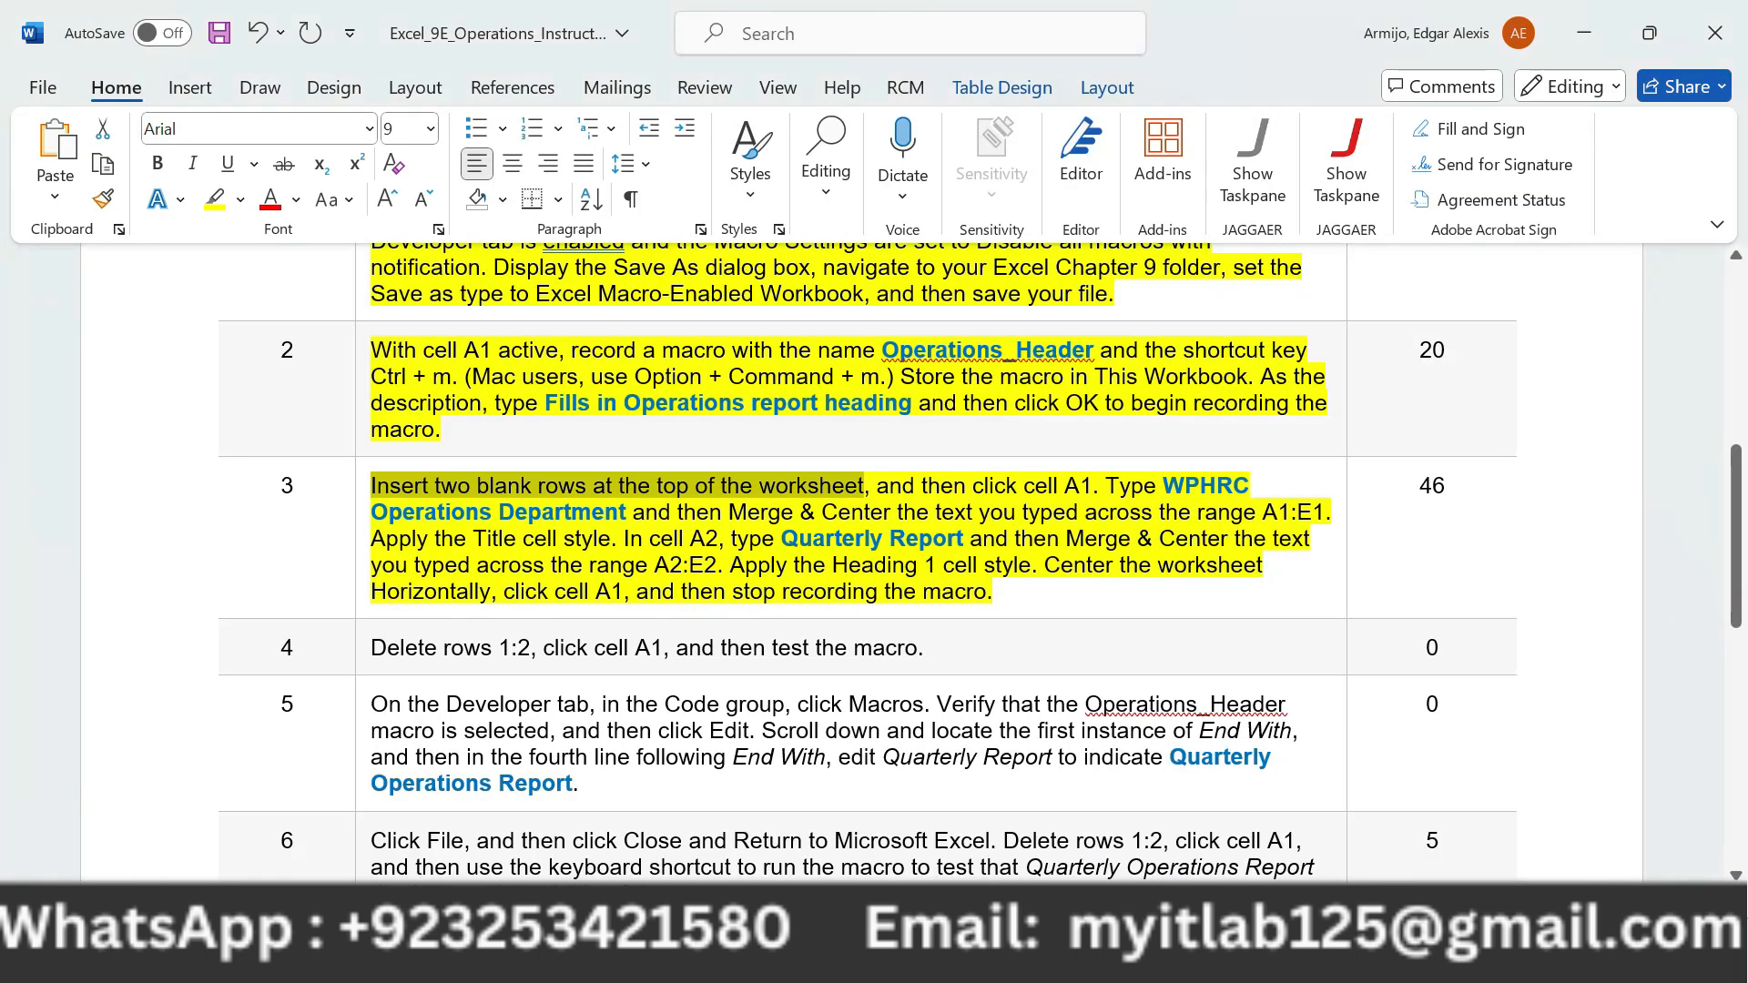
pyautogui.moveTo(876, 485); pyautogui.dragTo(1092, 485)
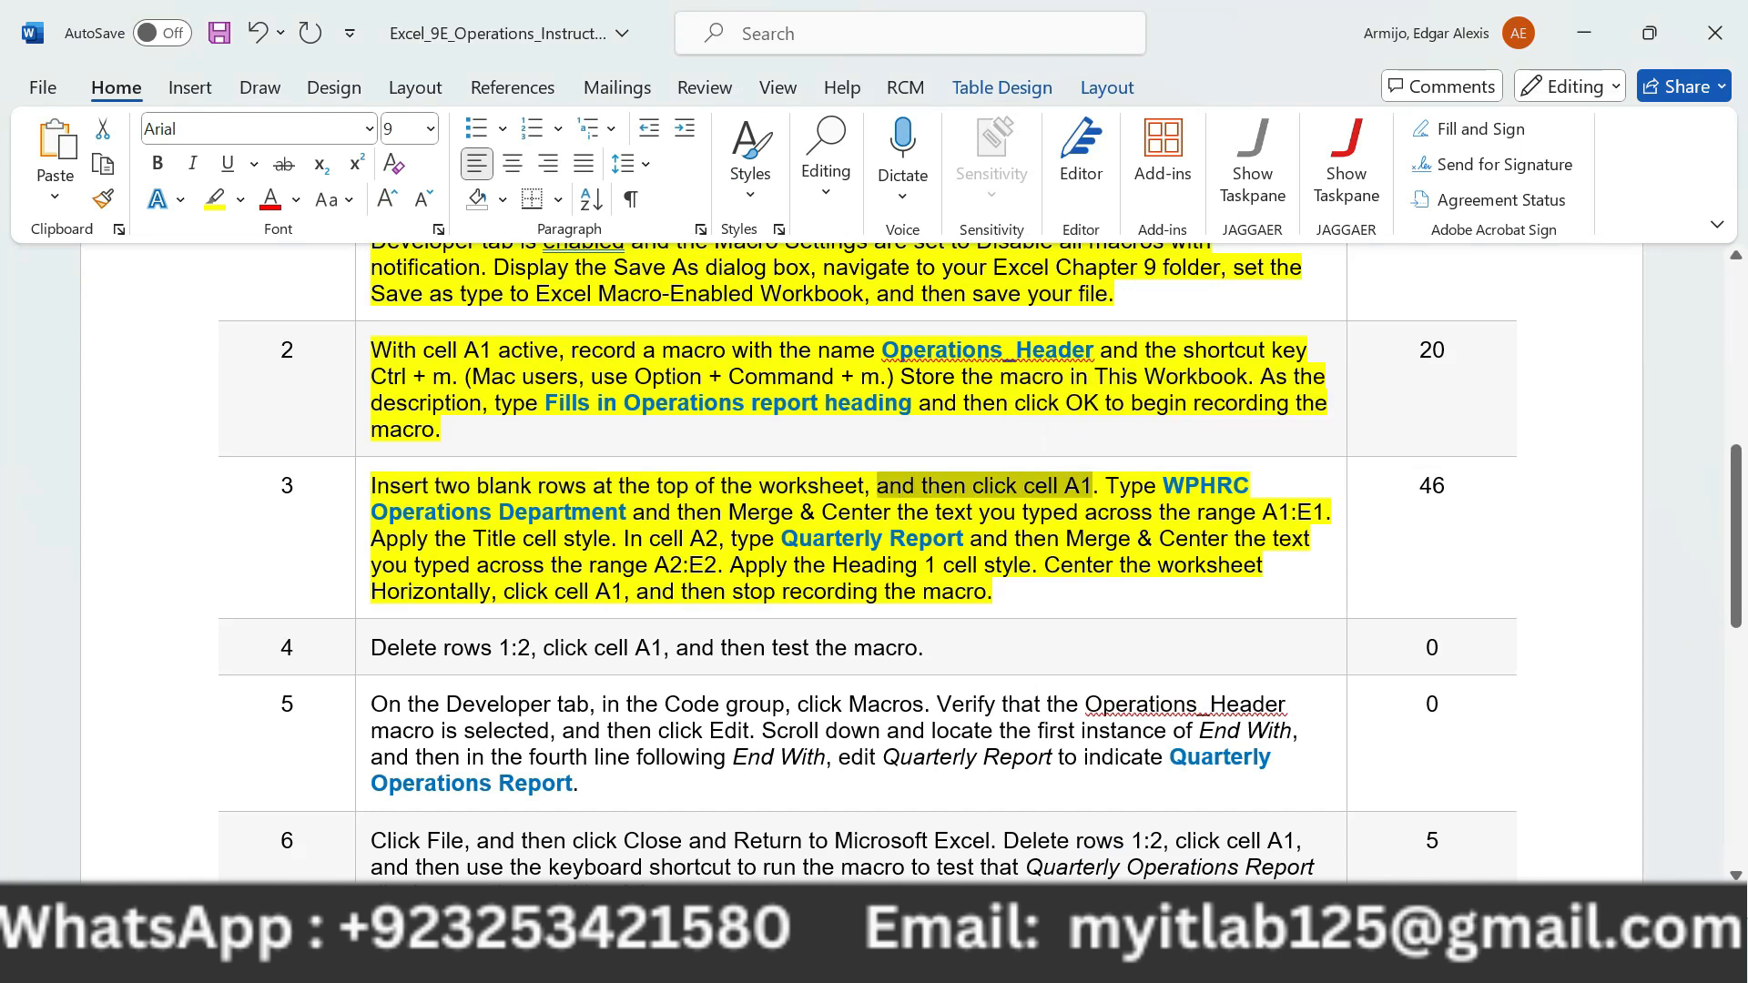
pyautogui.hotkey('alt', 'Tab')
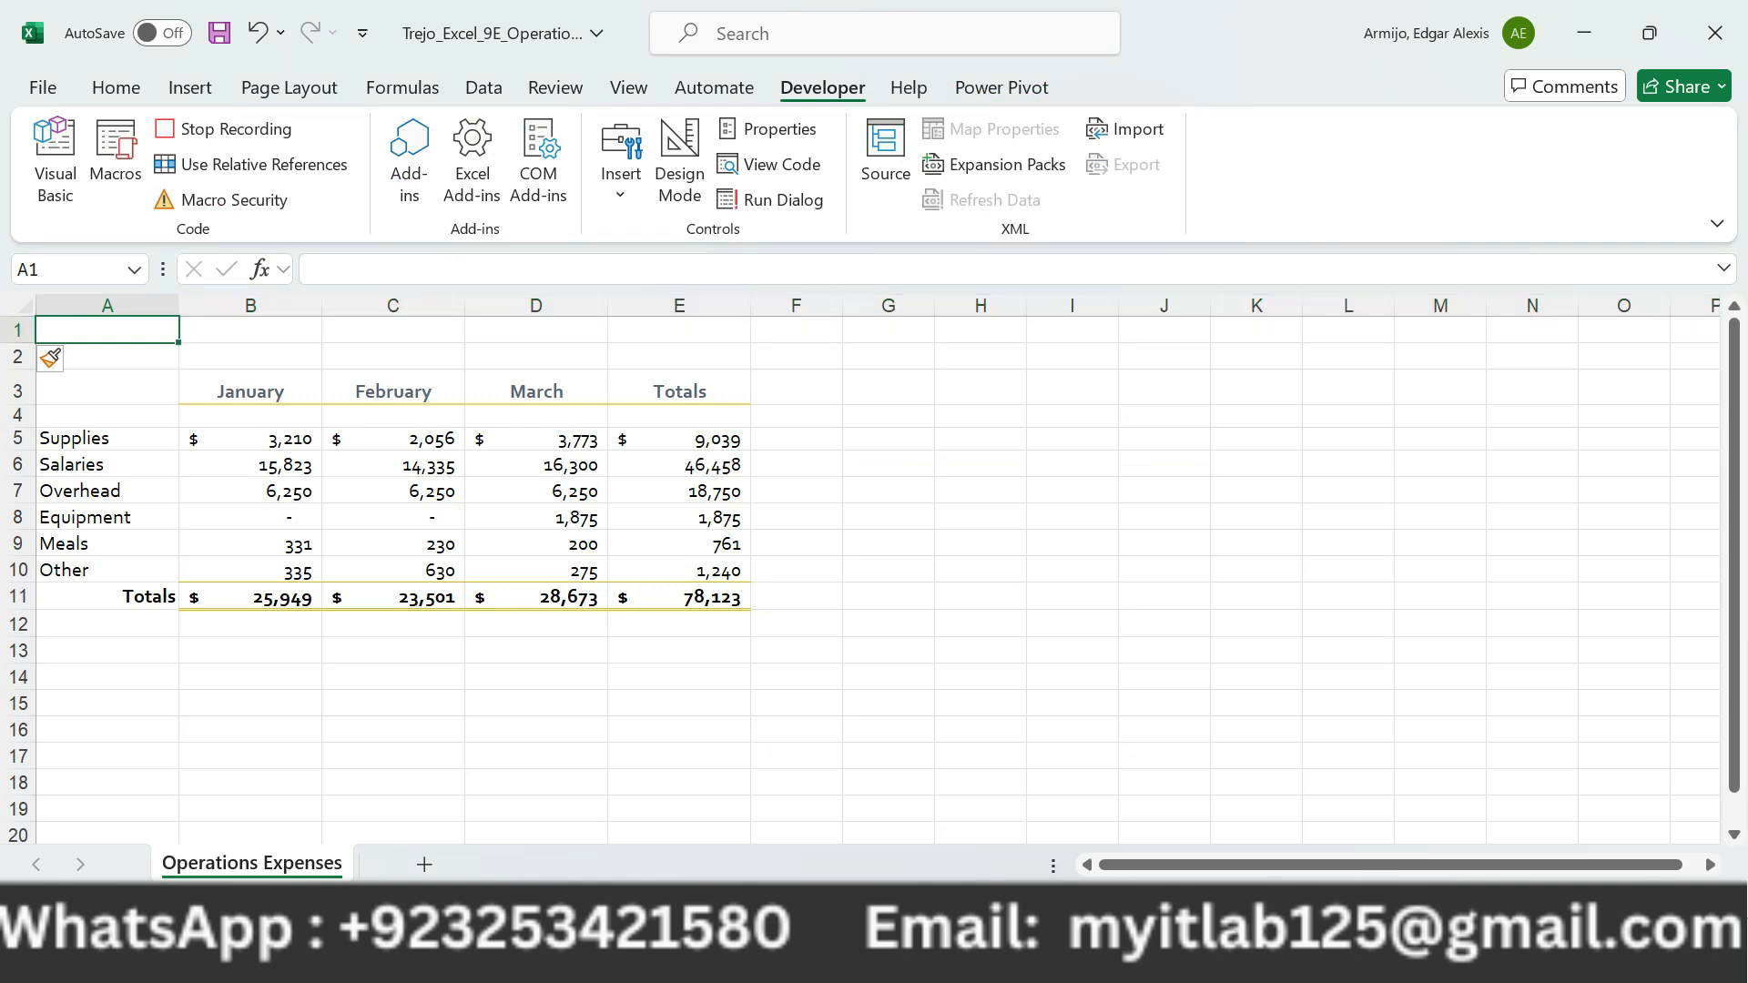
pyautogui.hotkey('alt', 'Tab')
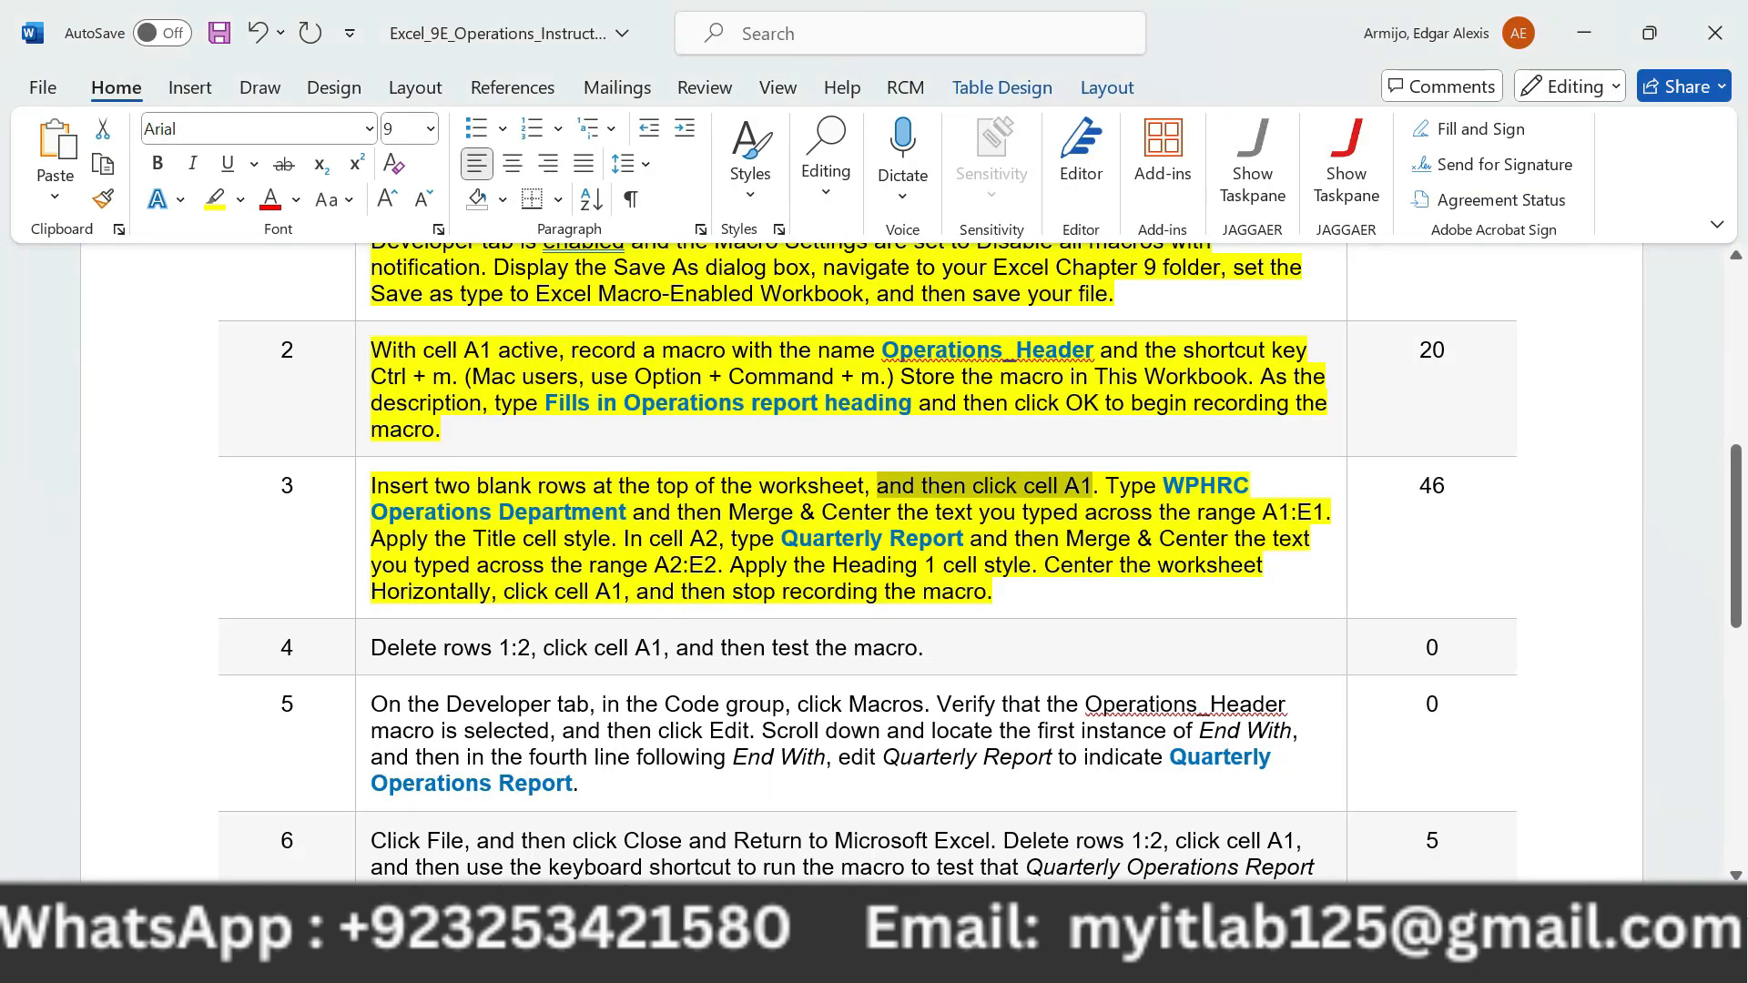
# Copy "WPHRC Operations Department" from Step 3 of the Word instructions and enter it in cell A1 of the Excel worksheet.
pyautogui.moveTo(1105, 485); pyautogui.dragTo(626, 513)
pyautogui.hotkey('ctrl', 'c')
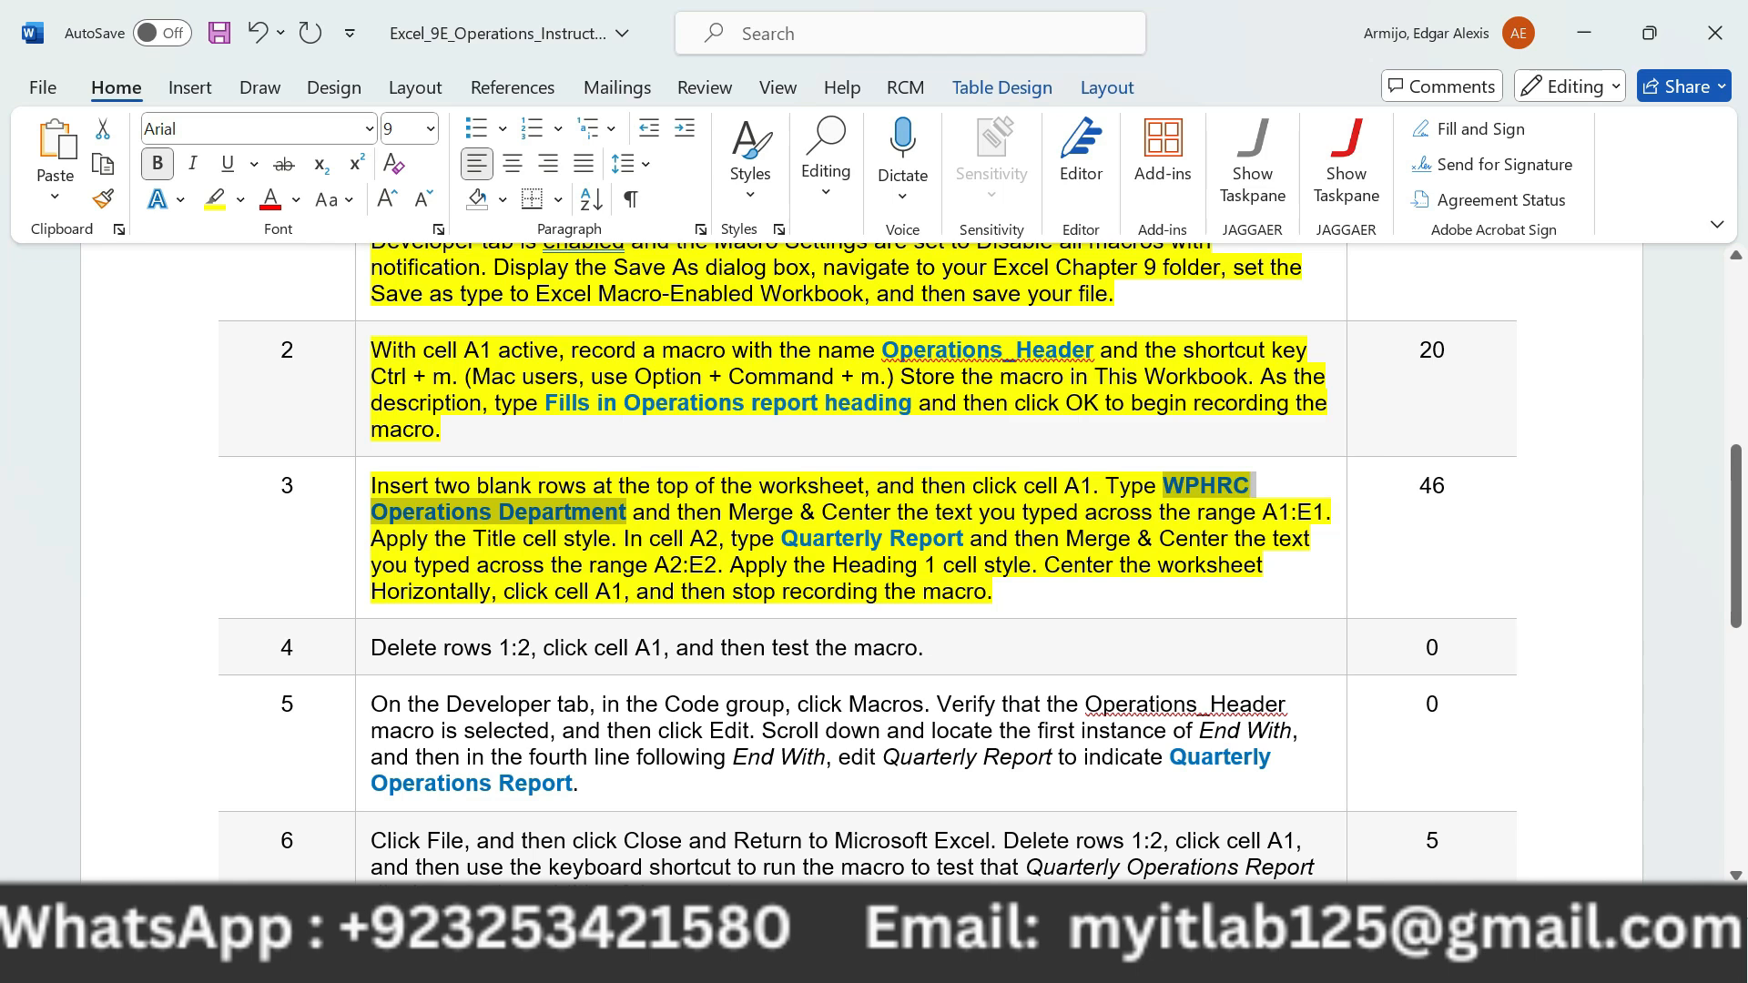
pyautogui.hotkey('alt', 'Tab')
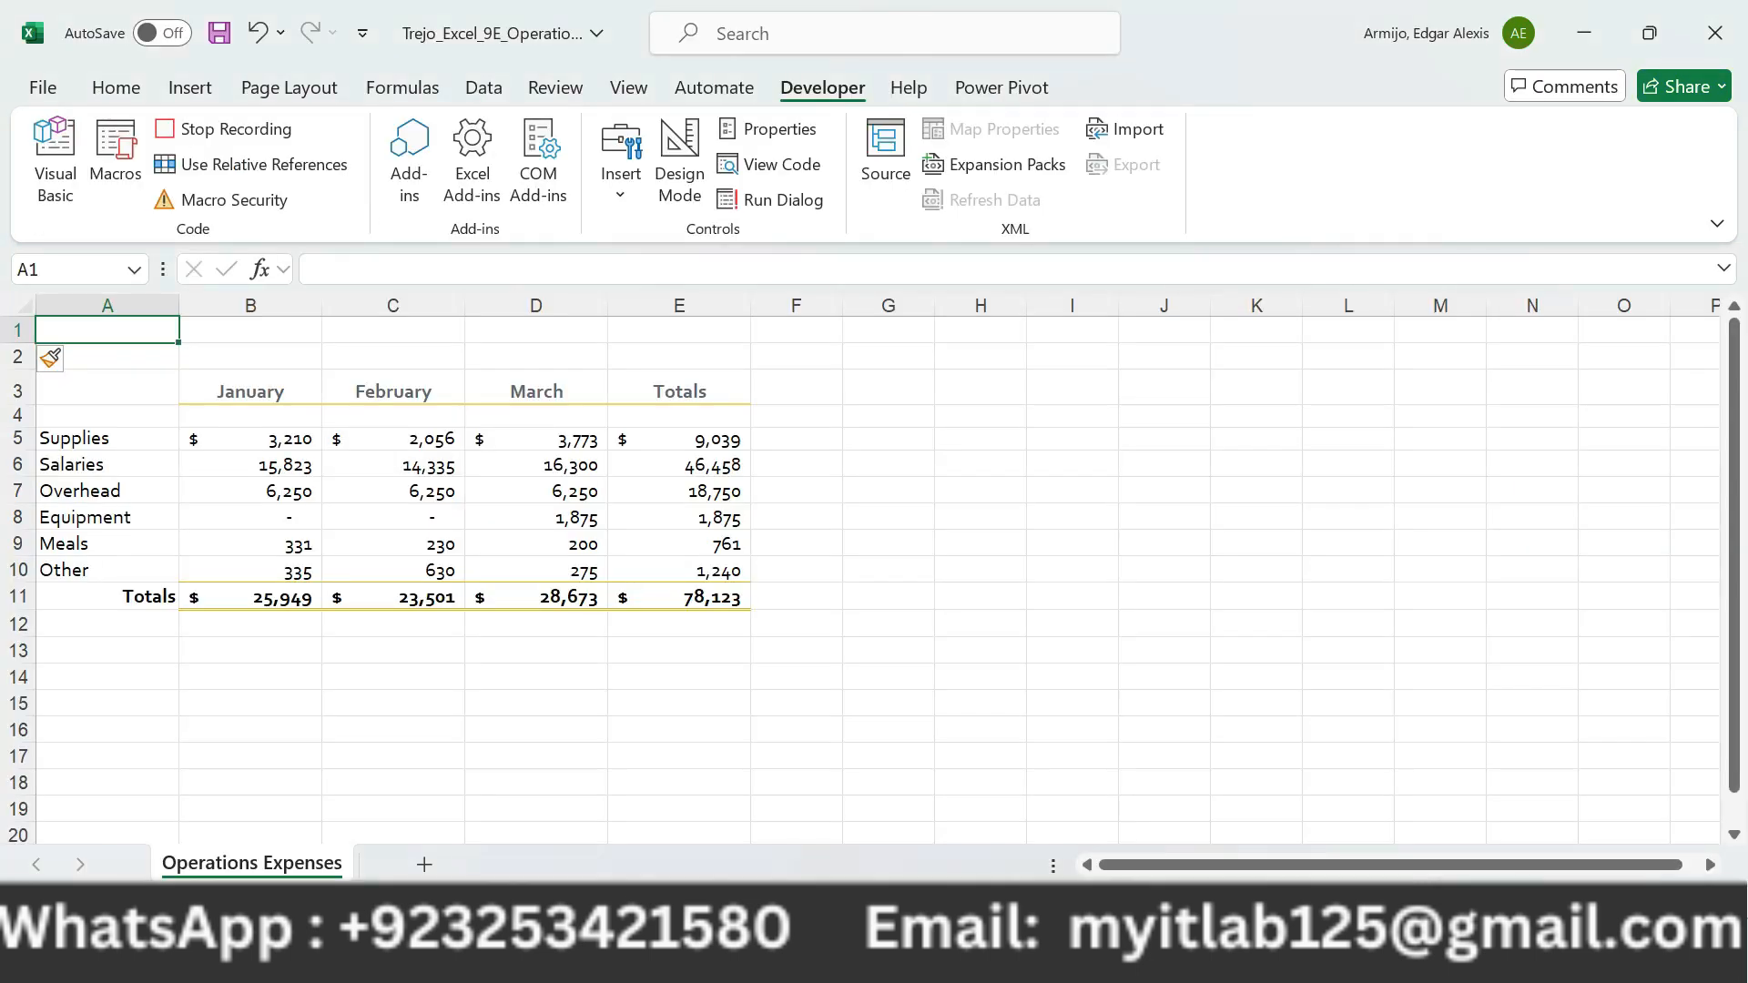
pyautogui.click(314, 270)
pyautogui.hotkey('ctrl', 'v')
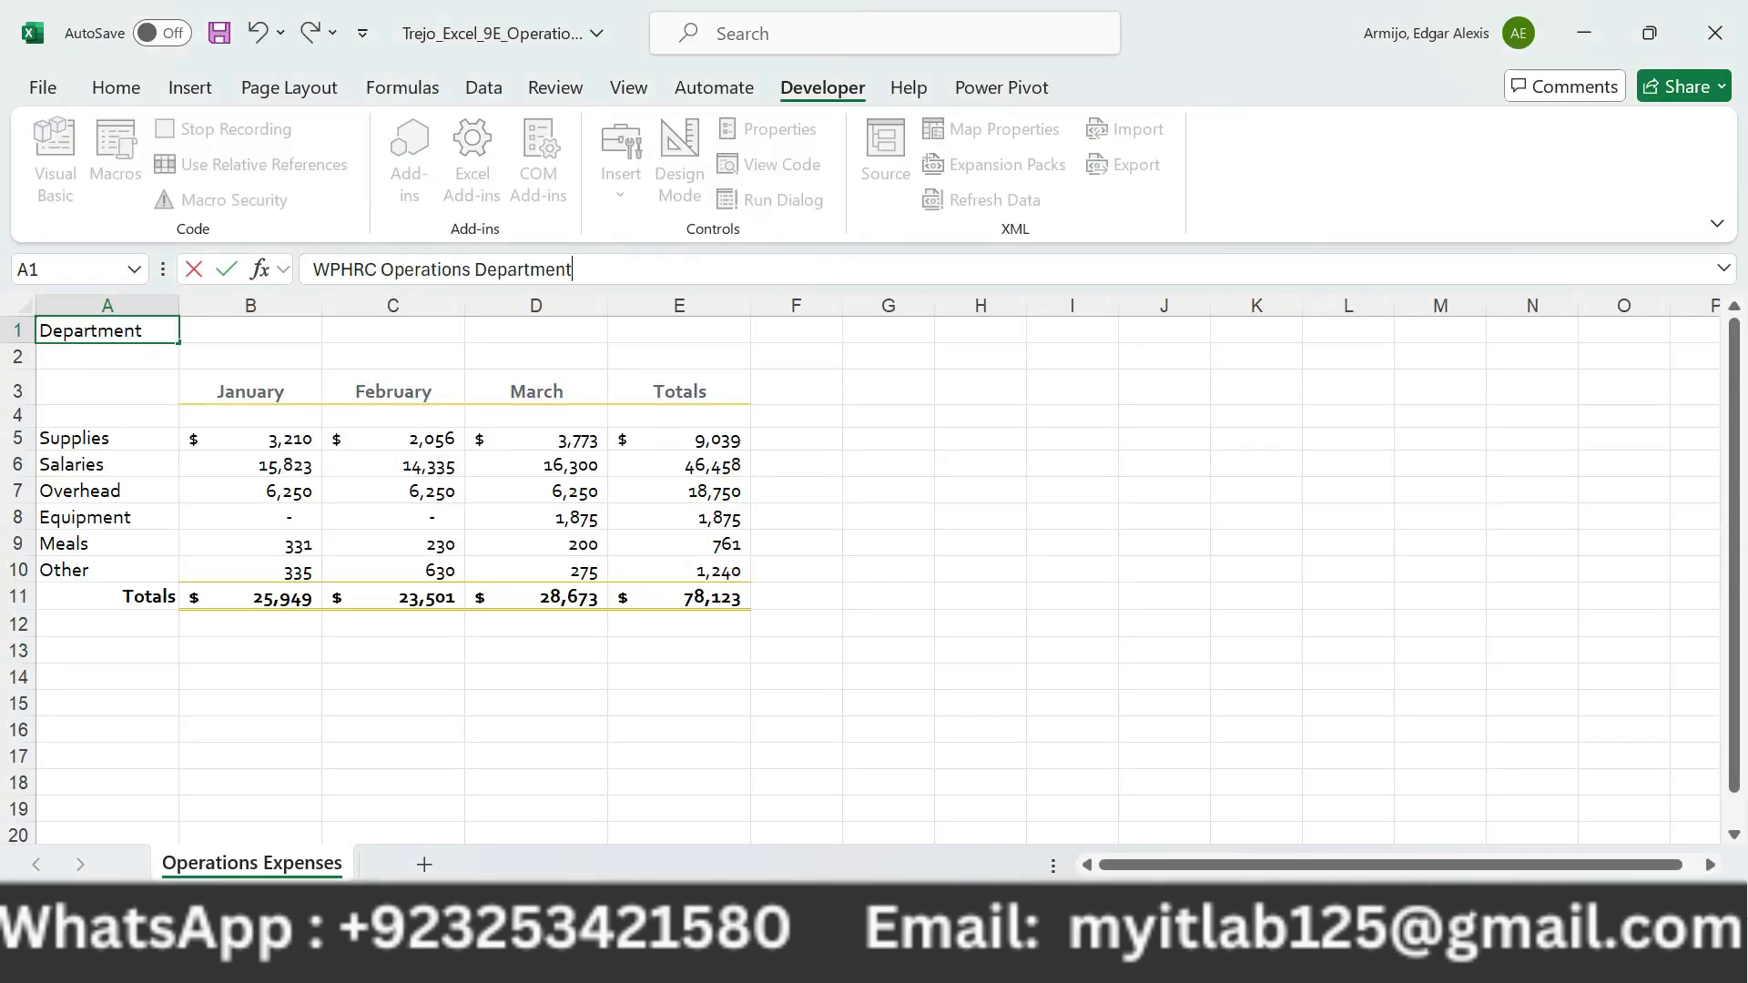
pyautogui.press('Return')
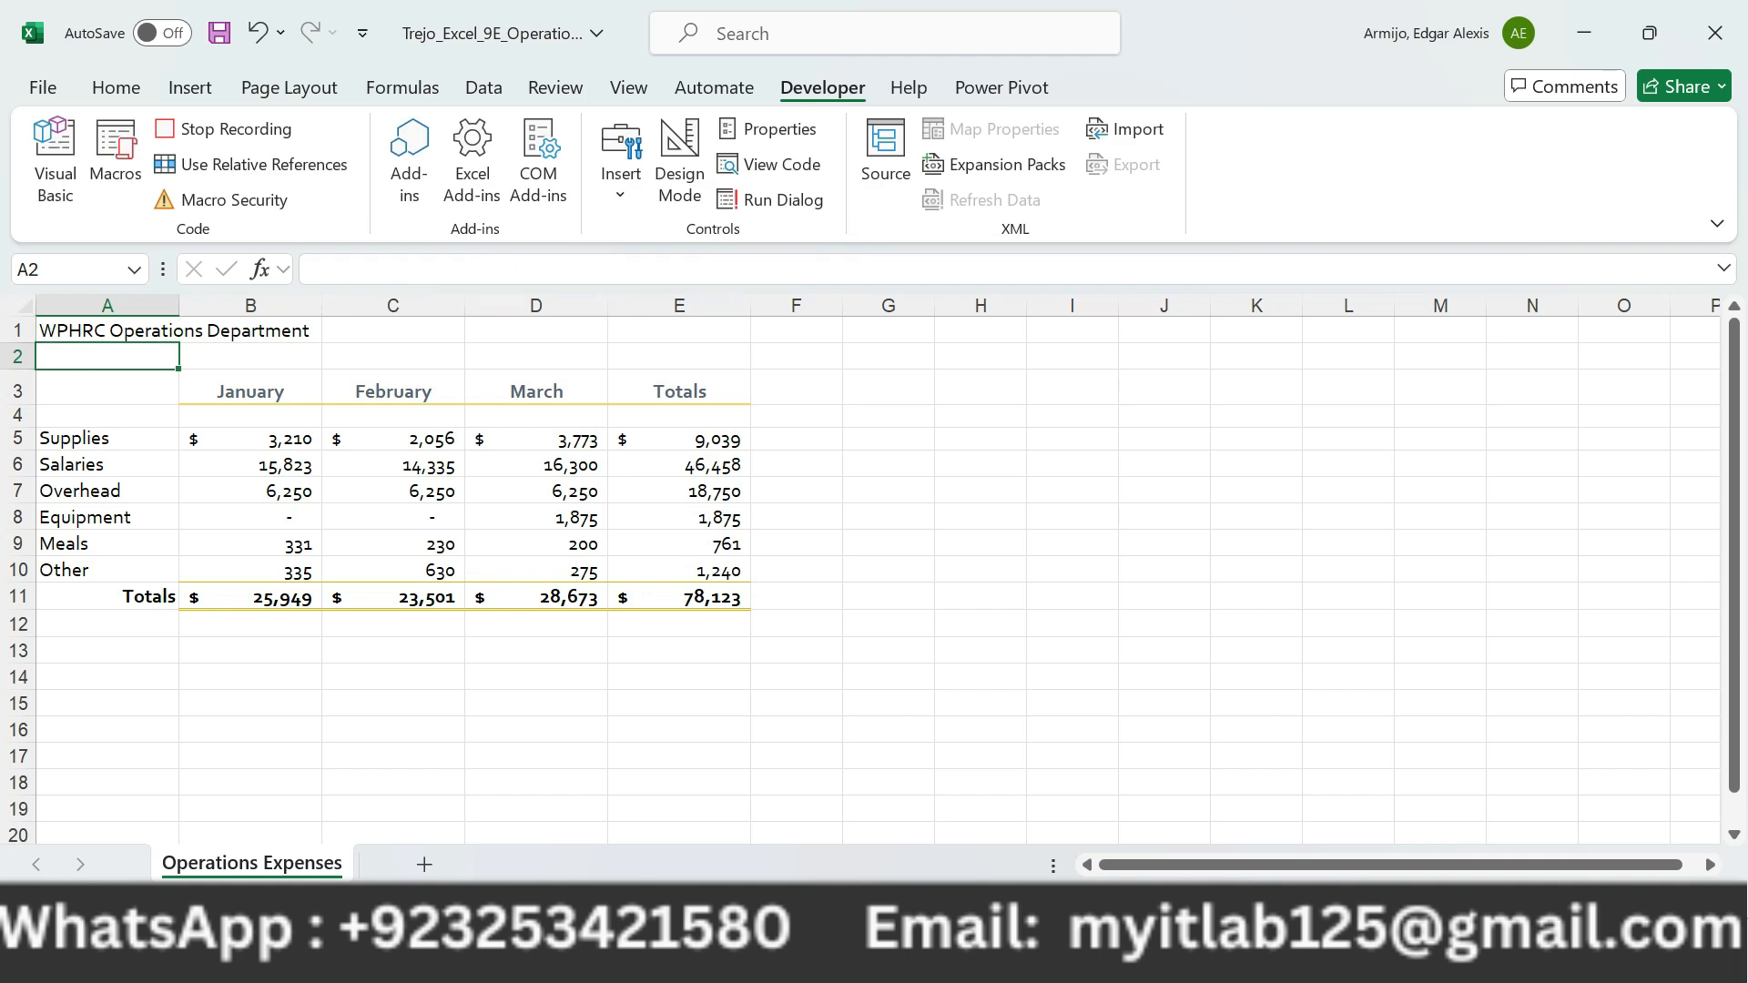
# Copy the range A1:E1 from the Word instructions, select that range in Excel, and apply Merge & Center to the department heading.
pyautogui.hotkey('alt', 'Tab')
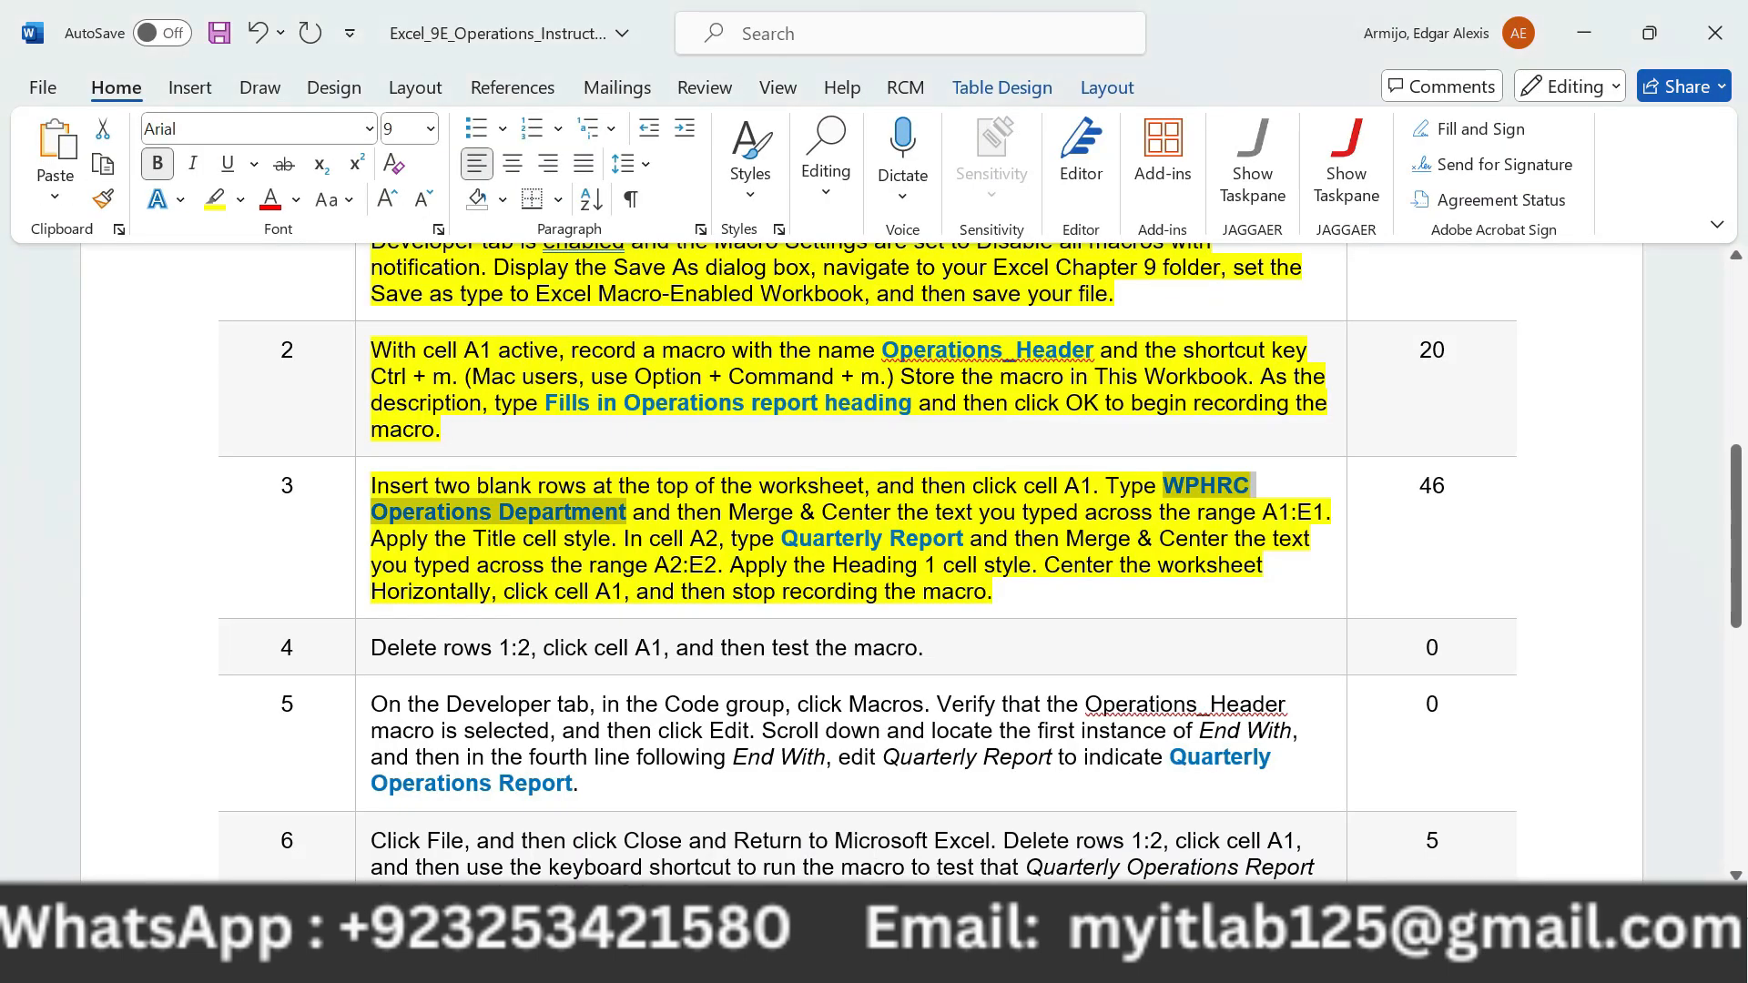
pyautogui.moveTo(635, 513); pyautogui.dragTo(1325, 513)
pyautogui.hotkey('ctrl', 'c')
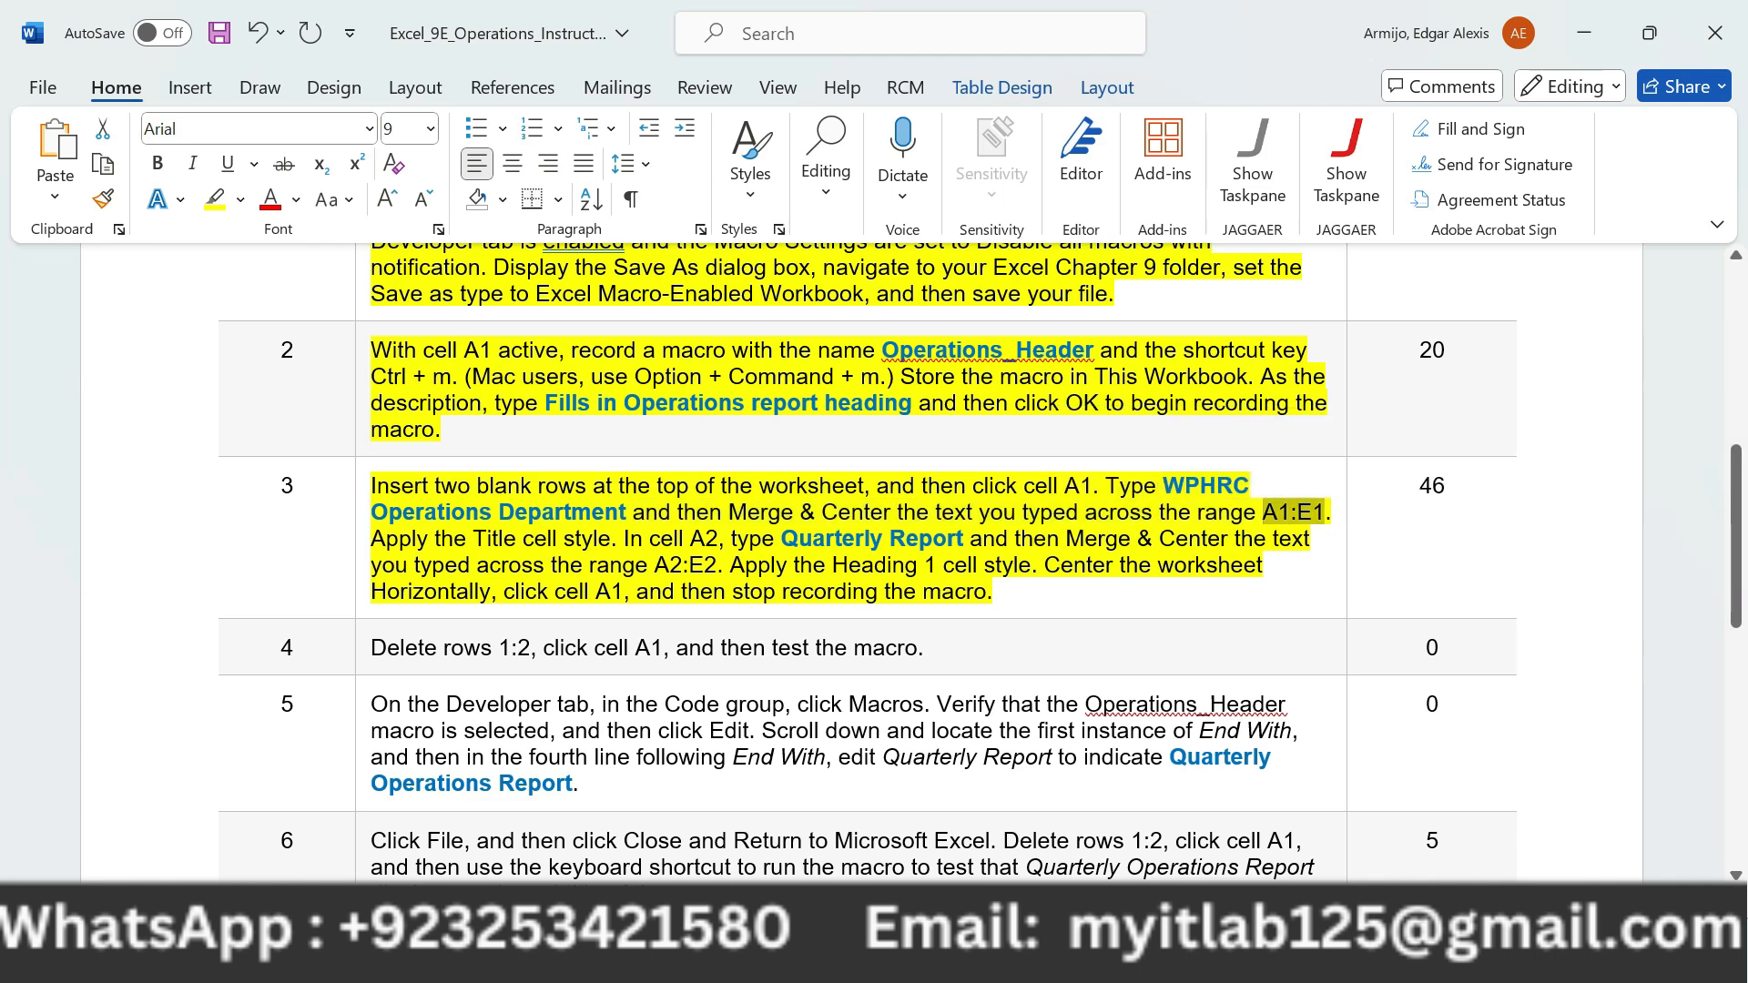
pyautogui.hotkey('alt', 'Tab')
pyautogui.click(72, 270)
pyautogui.hotkey('ctrl', 'v')
pyautogui.press('Return')
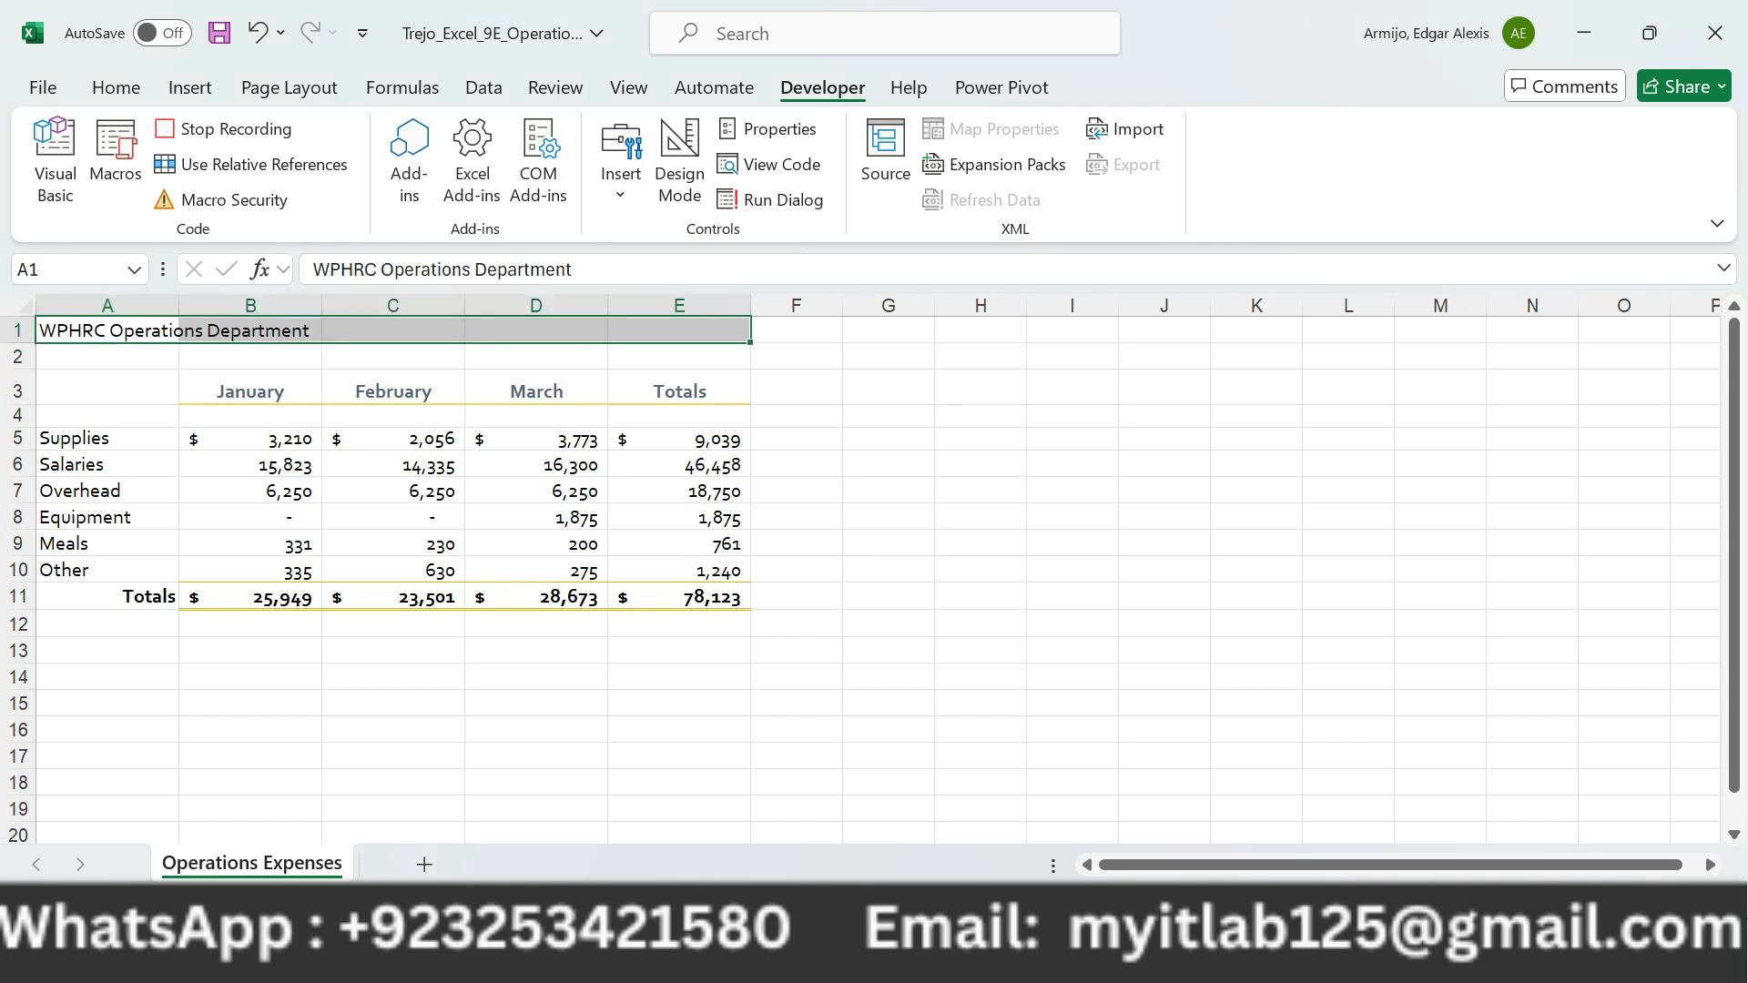
pyautogui.click(115, 87)
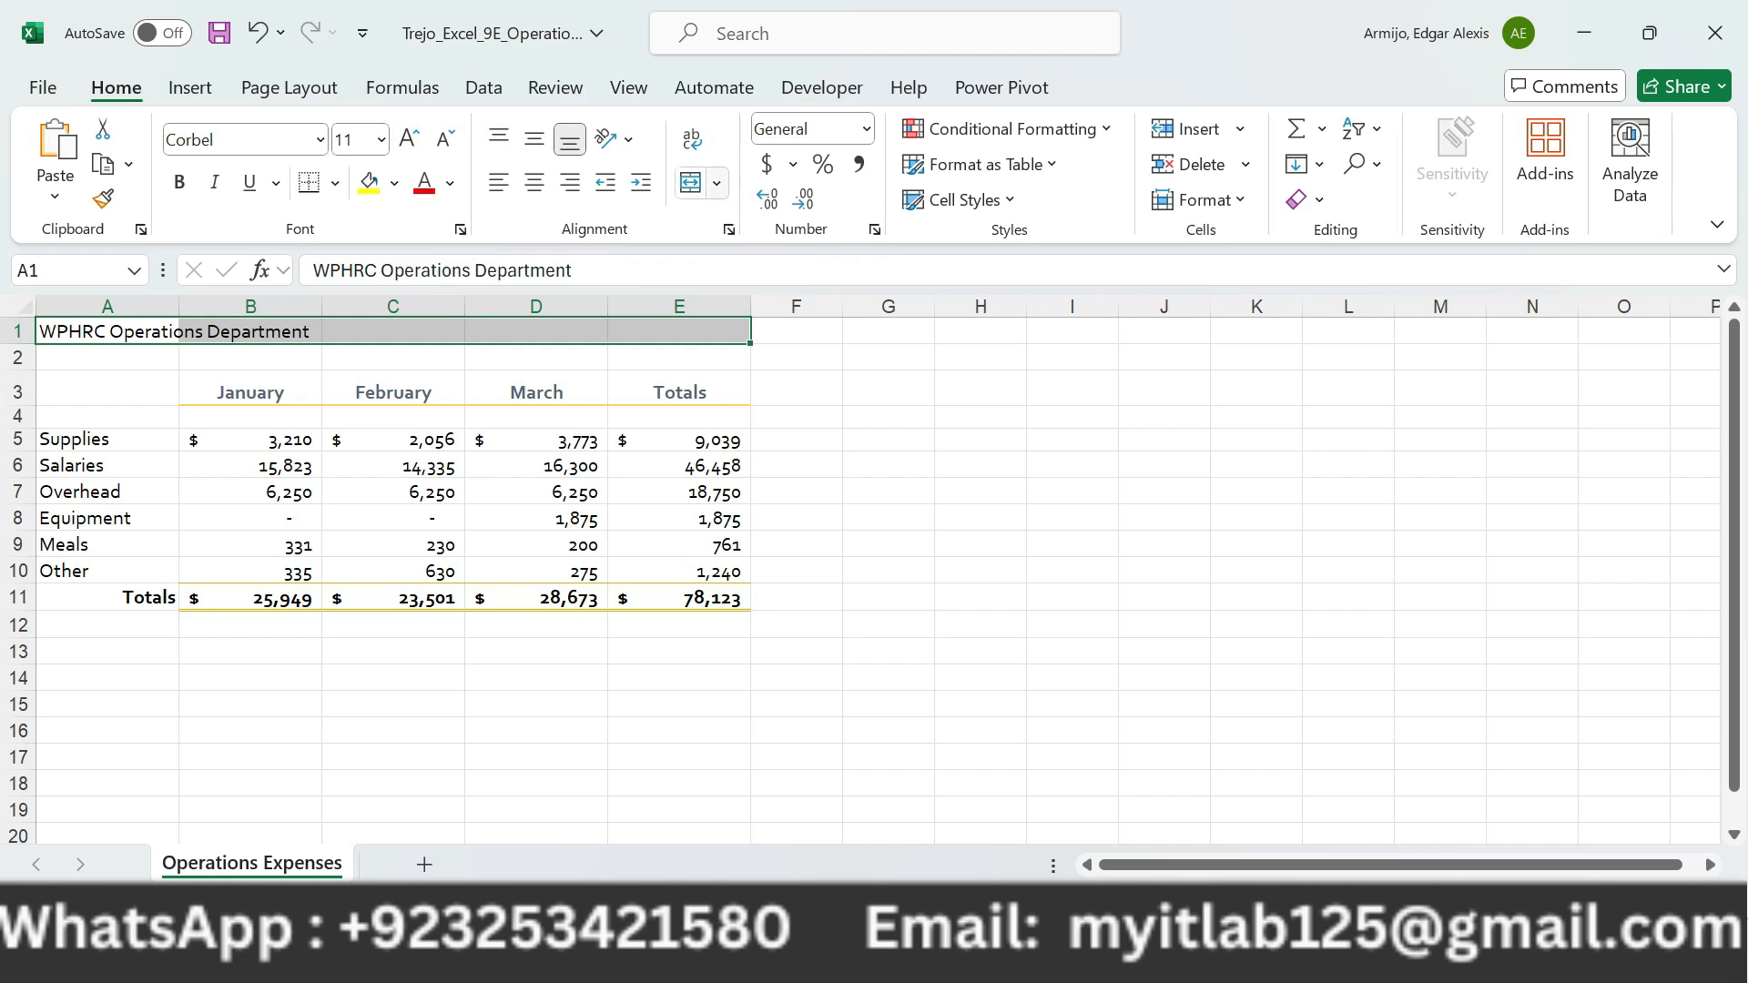
pyautogui.click(716, 183)
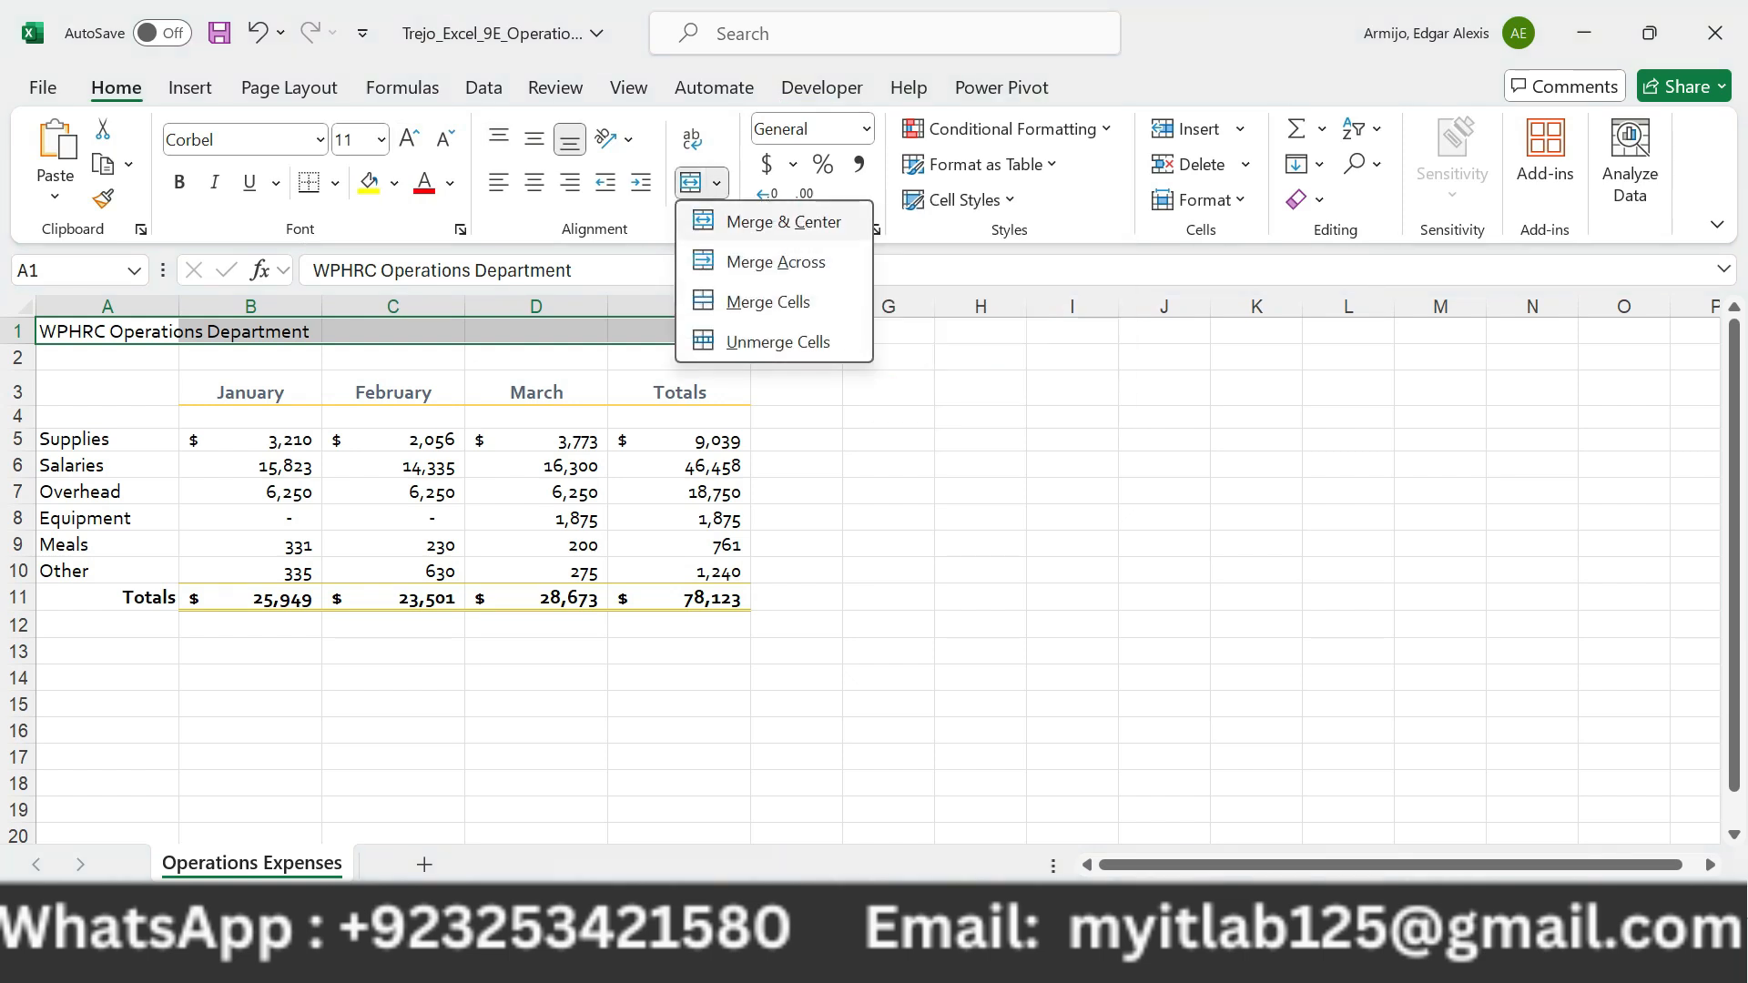
pyautogui.click(784, 221)
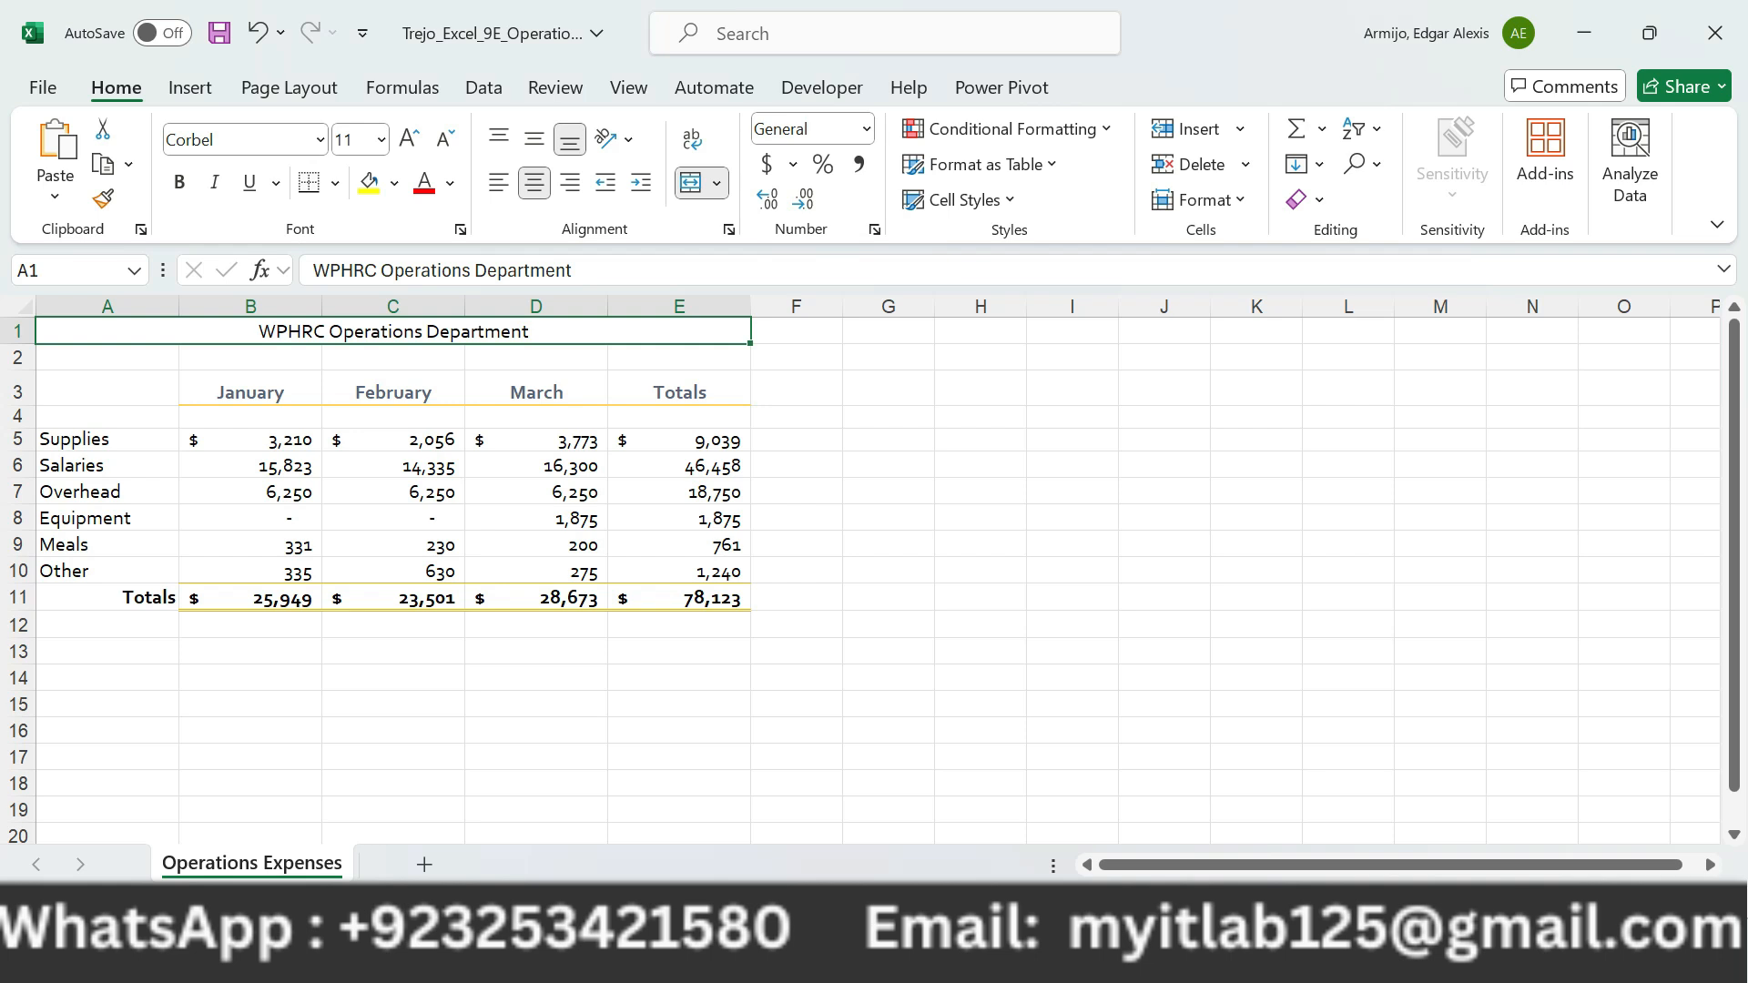
# Check the cell style required in the Word instructions, and apply the Title cell style to the merged A1 heading in Excel.
pyautogui.hotkey('alt', 'Tab')
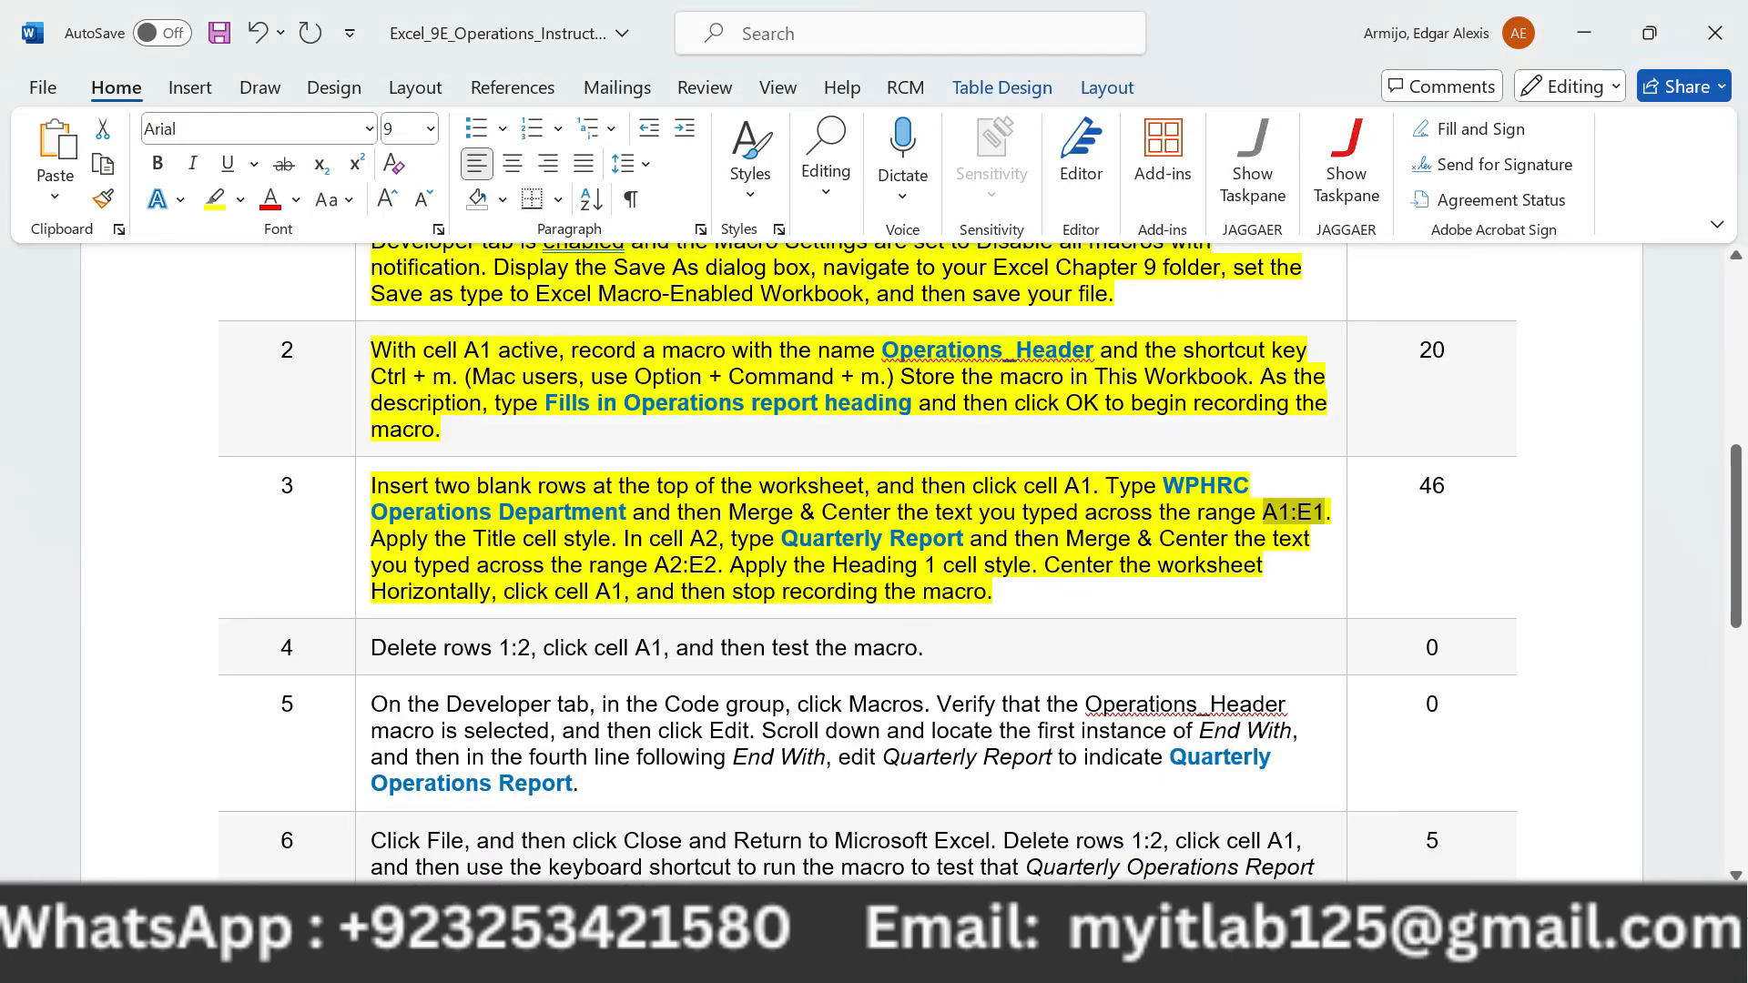
pyautogui.moveTo(370, 538); pyautogui.dragTo(611, 539)
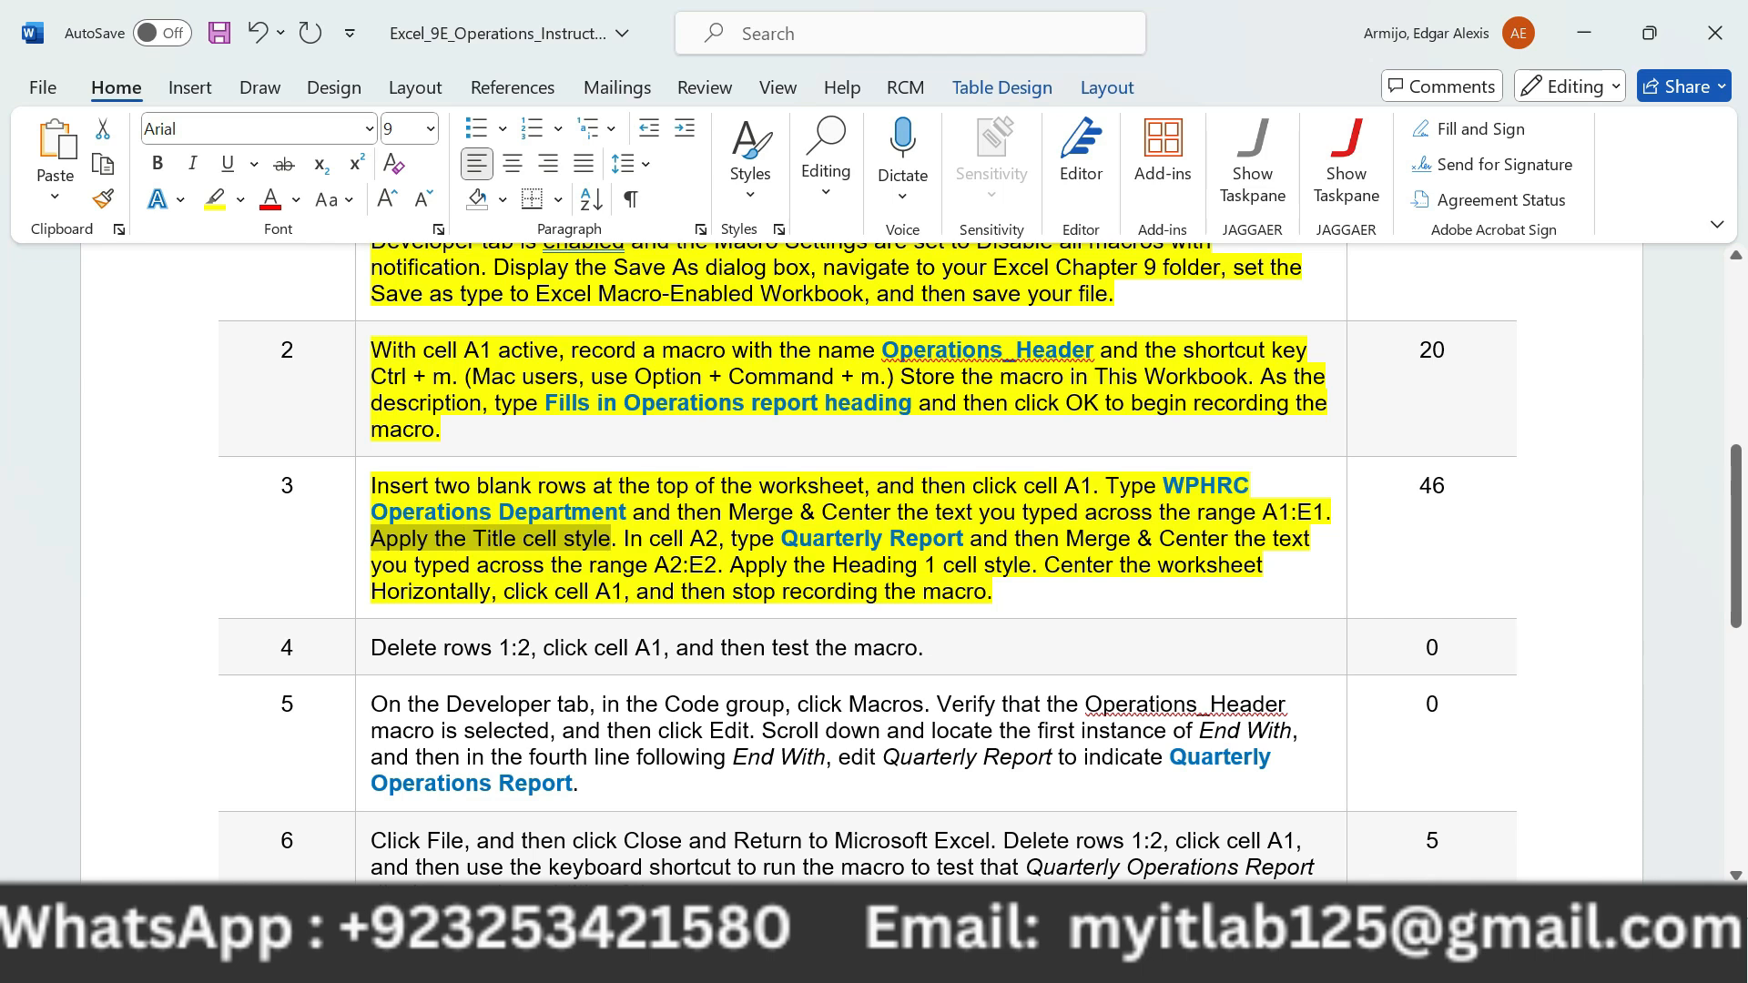
pyautogui.hotkey('alt', 'Tab')
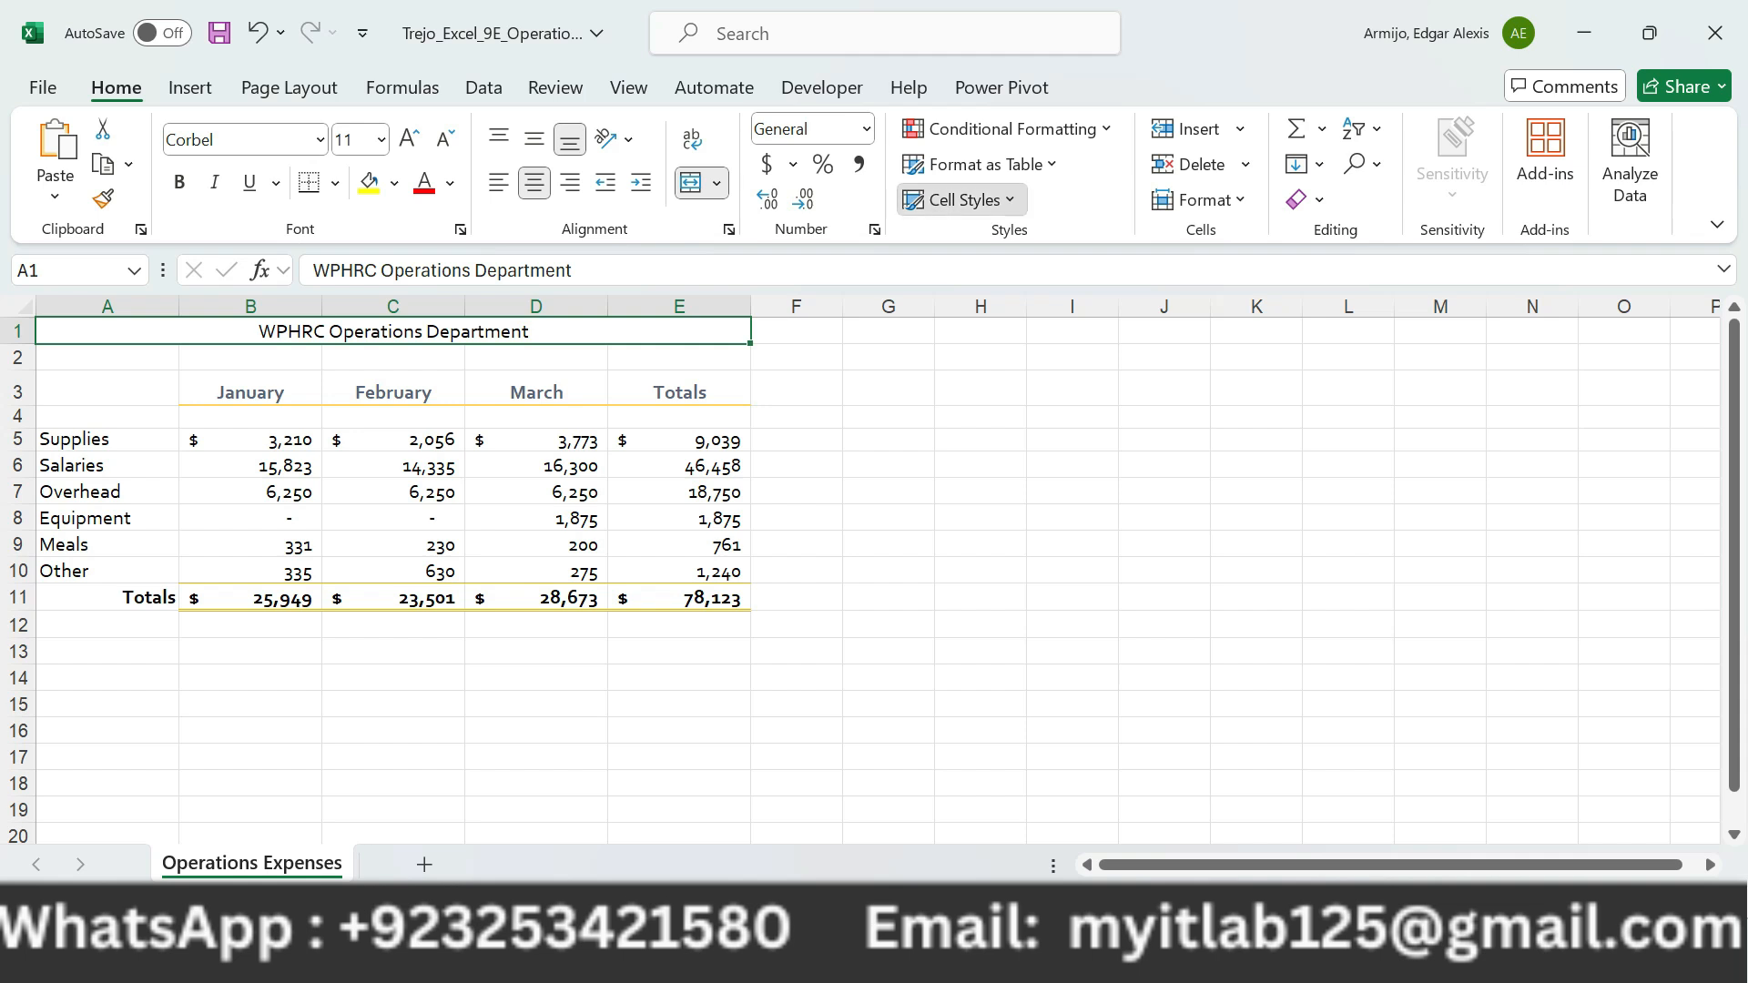
pyautogui.click(963, 199)
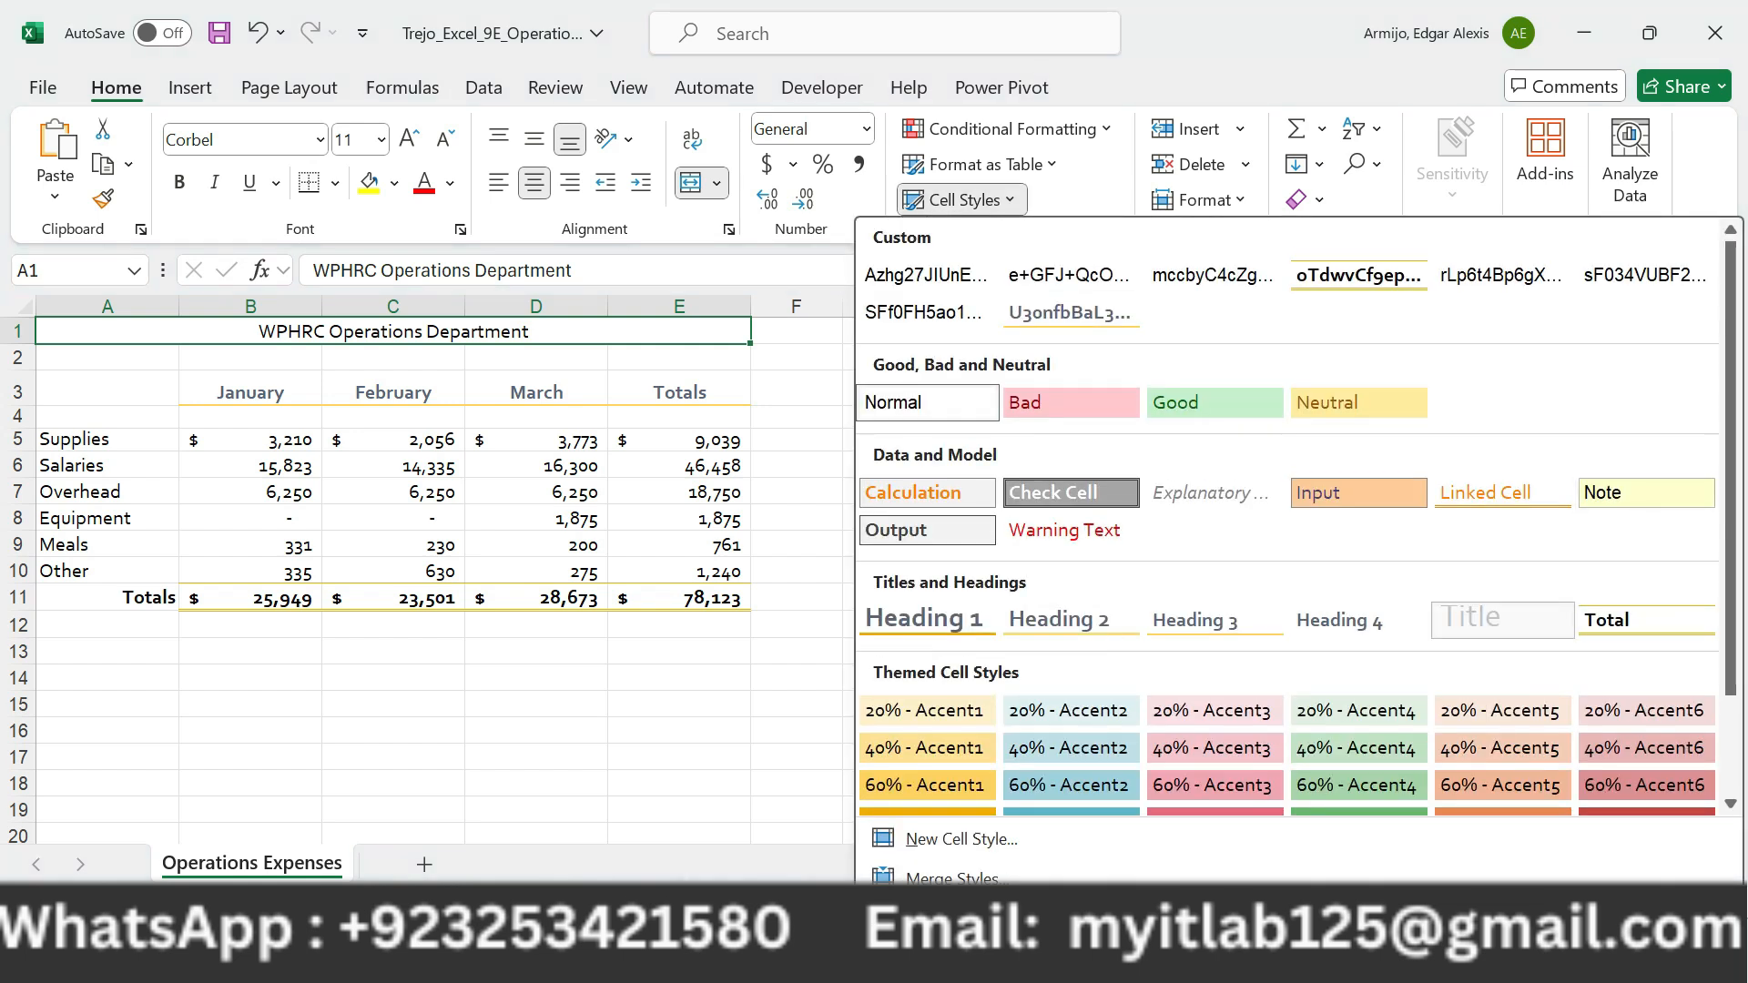
pyautogui.click(1502, 617)
# Copy "Quarterly Report" from the Word instructions and enter it in cell A2 of the Excel worksheet.
pyautogui.hotkey('alt', 'Tab')
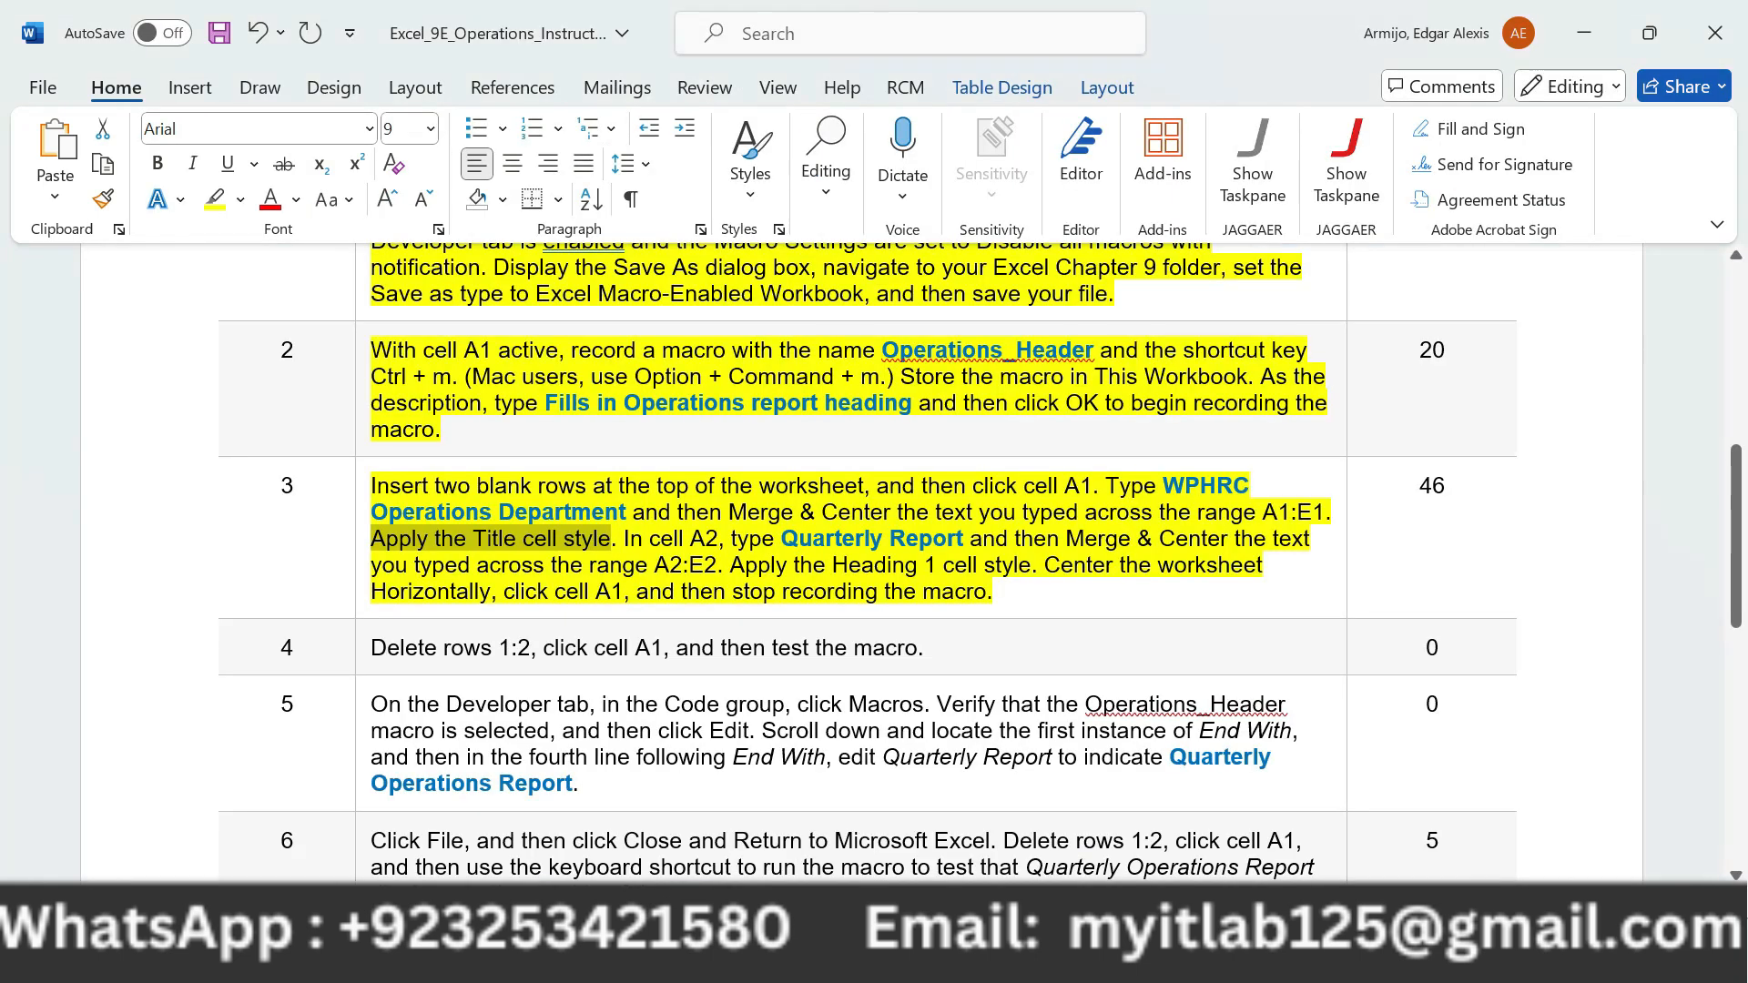
pyautogui.moveTo(624, 539); pyautogui.dragTo(963, 539)
pyautogui.hotkey('ctrl', 'c')
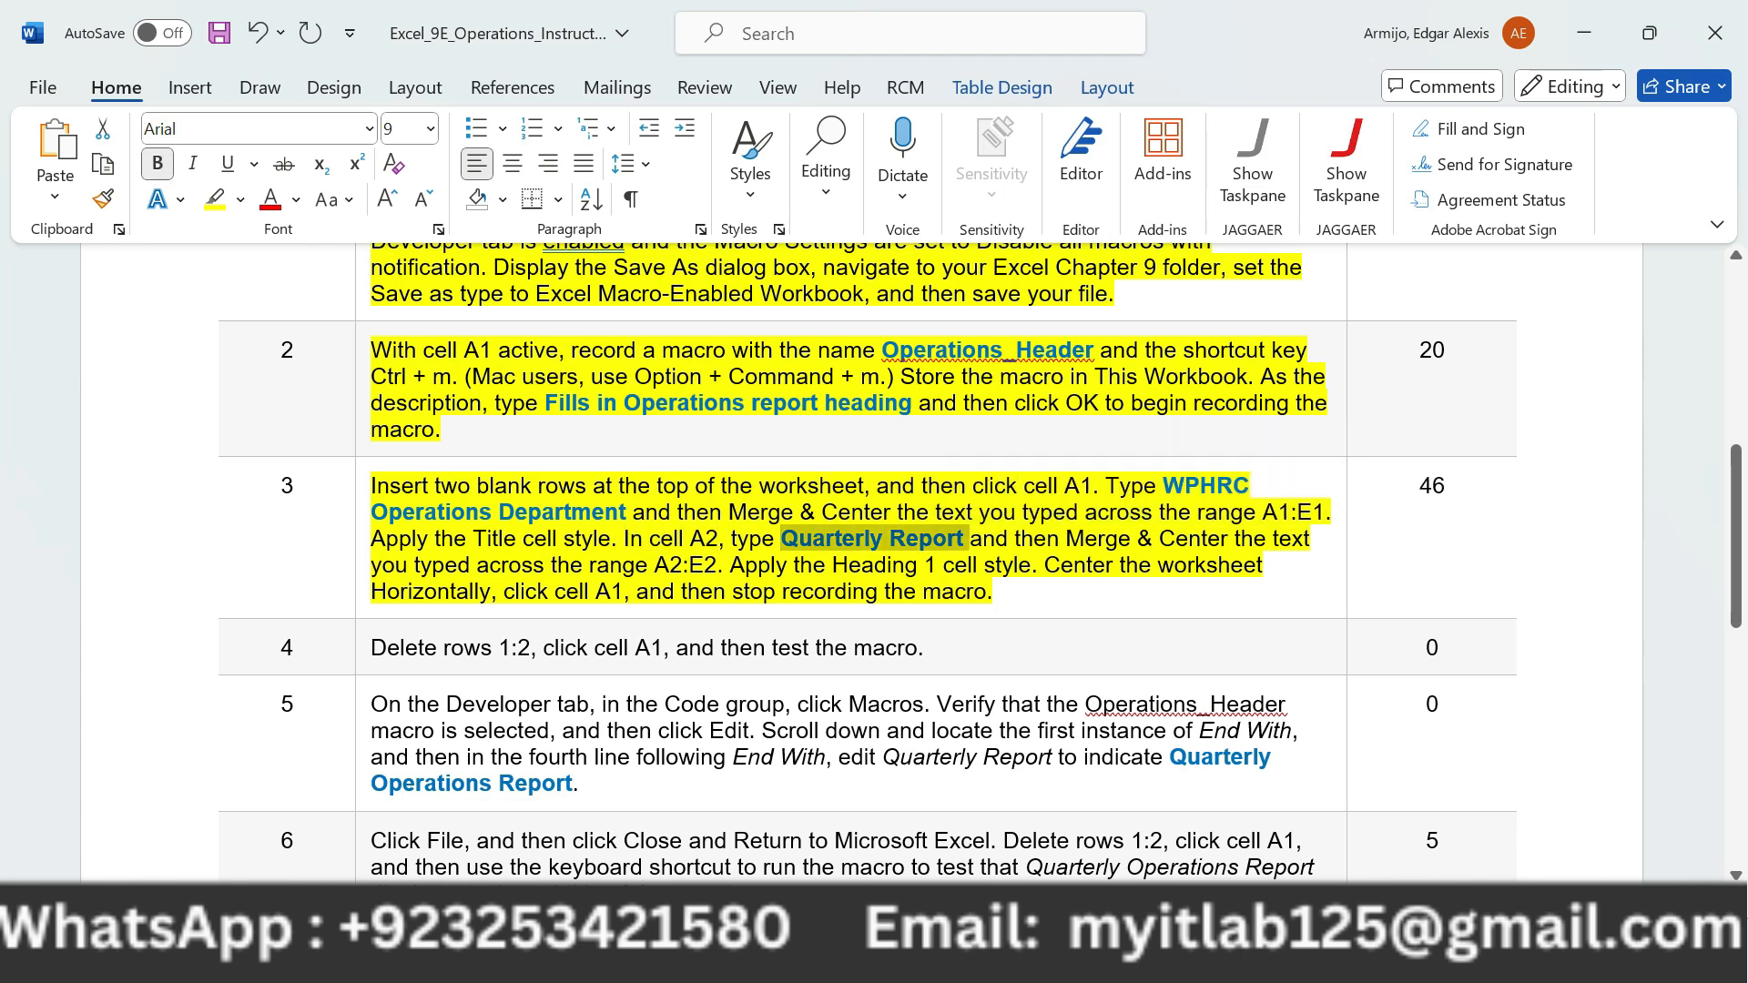
pyautogui.hotkey('alt', 'Tab')
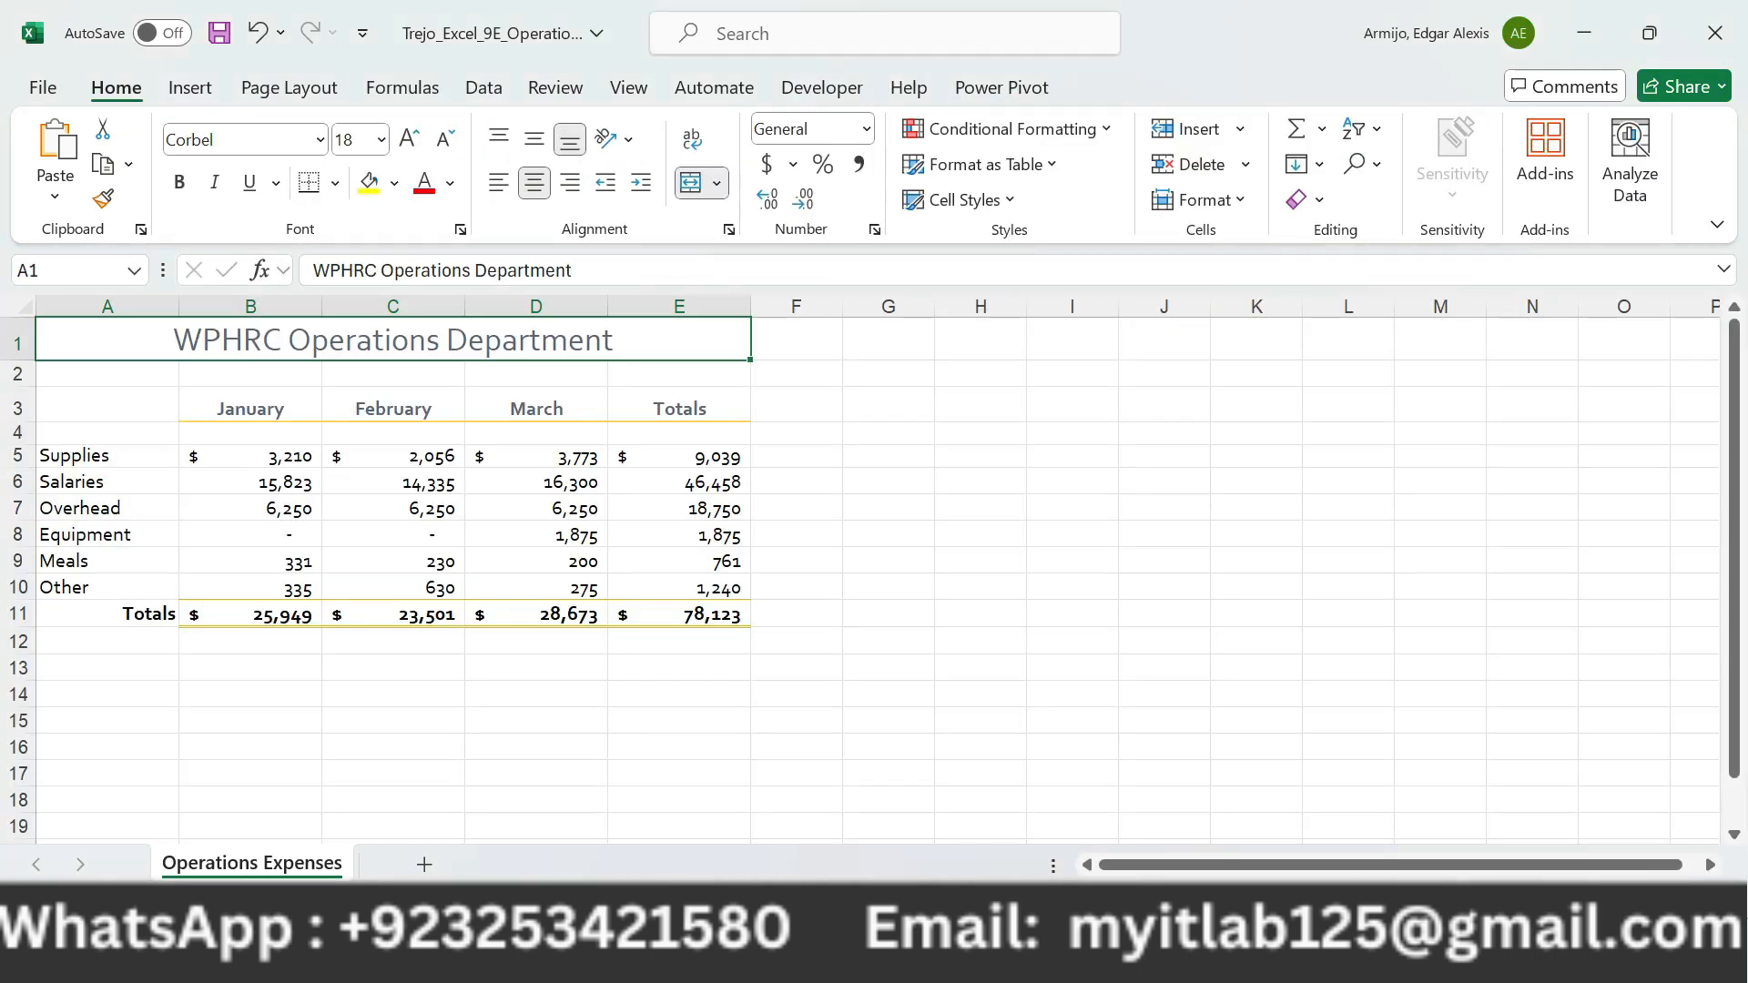
pyautogui.click(107, 374)
pyautogui.click(391, 270)
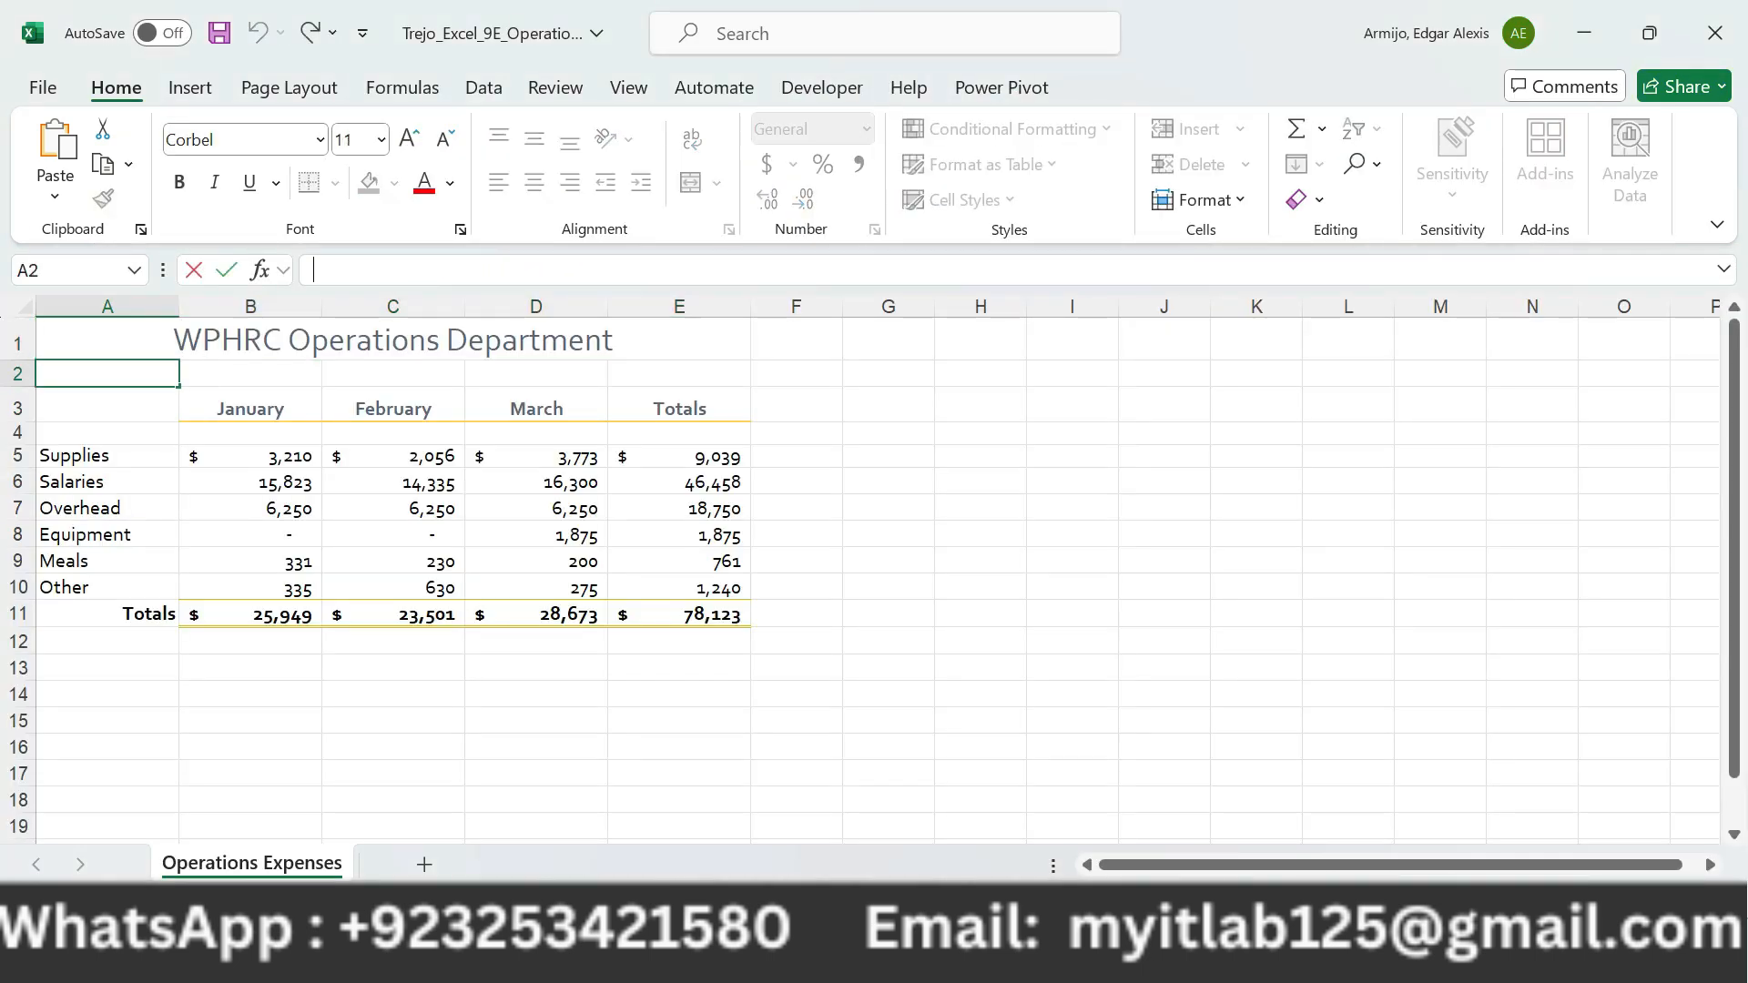
pyautogui.hotkey('ctrl', 'v')
pyautogui.press('Return')
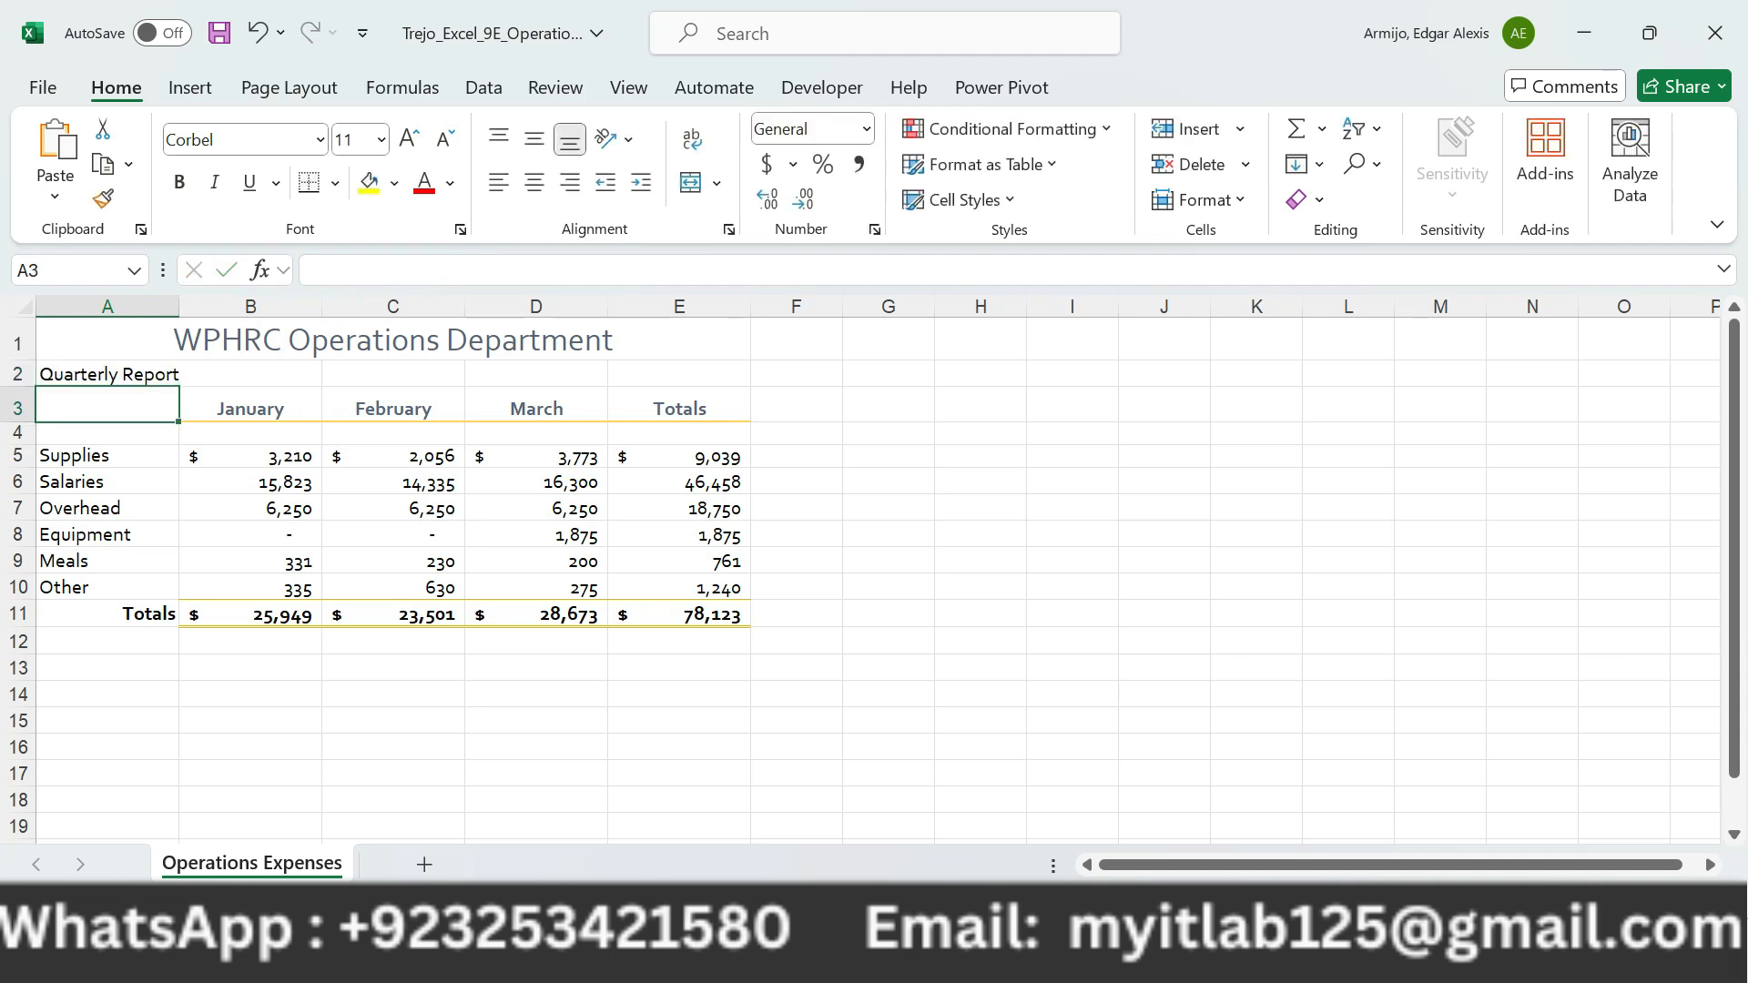
# Check the merge instruction in Word, and apply Merge & Center to the subtitle across the range A2:E2 in Excel.
pyautogui.hotkey('alt', 'Tab')
pyautogui.moveTo(973, 539); pyautogui.dragTo(414, 565)
pyautogui.moveTo(589, 566); pyautogui.dragTo(716, 565)
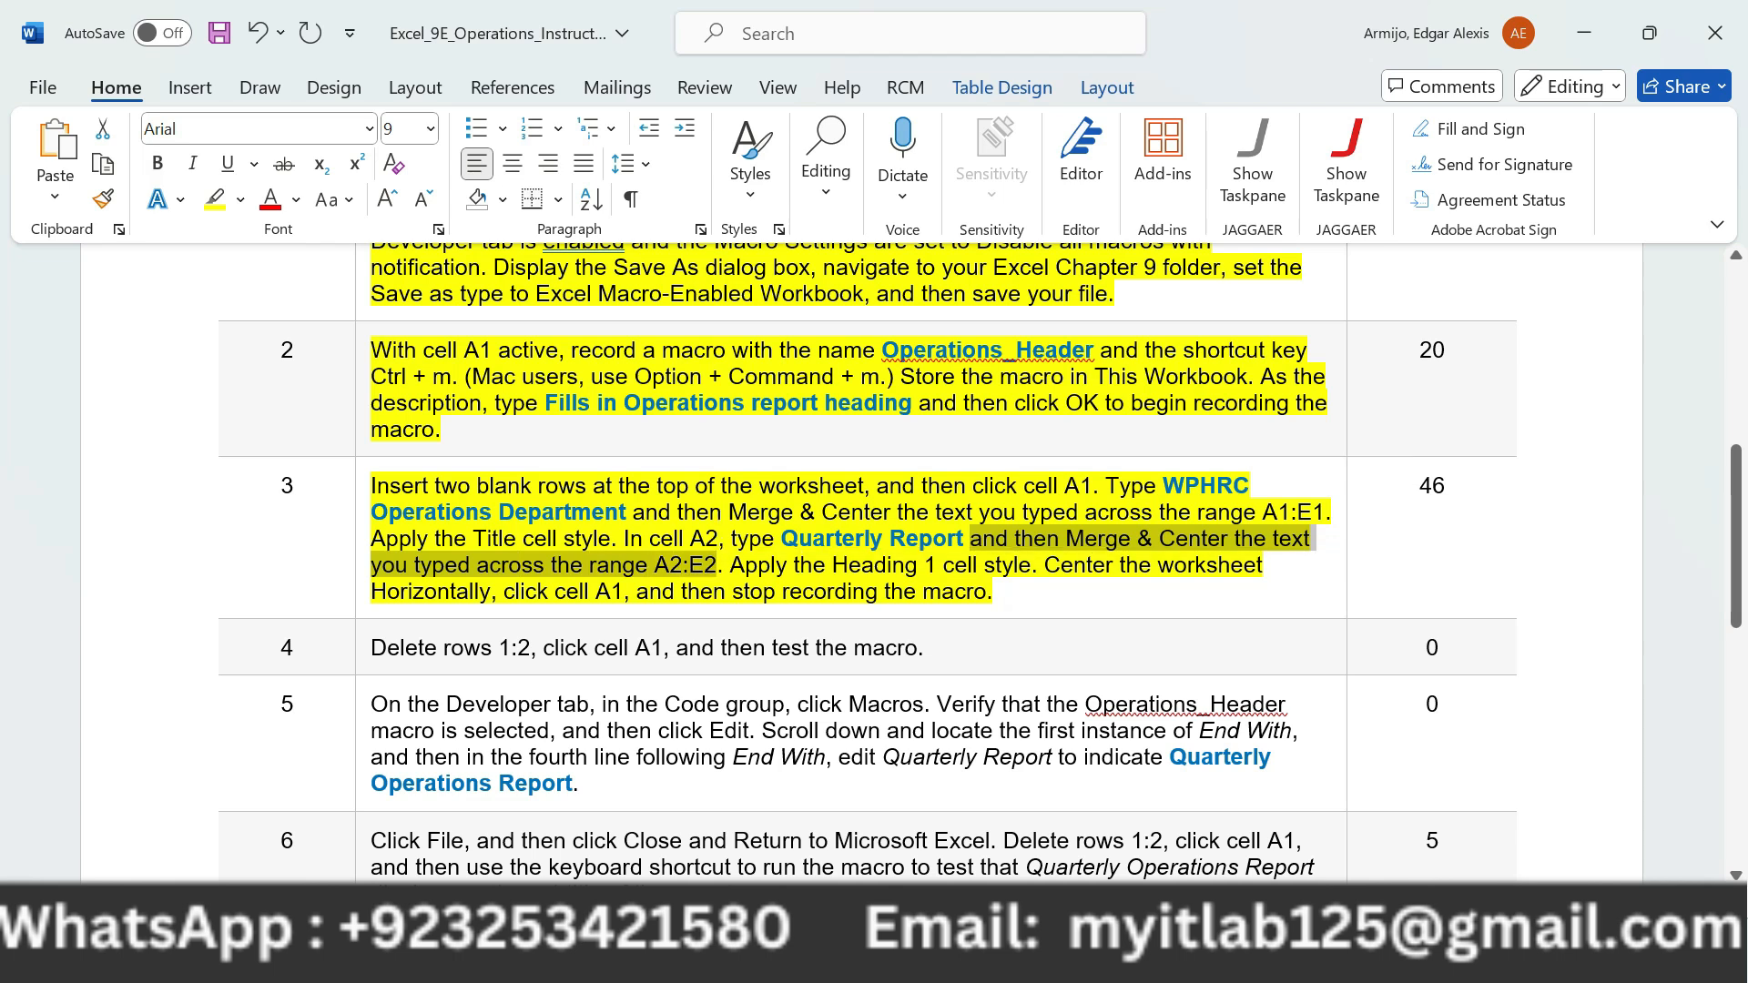
pyautogui.hotkey('alt', 'Tab')
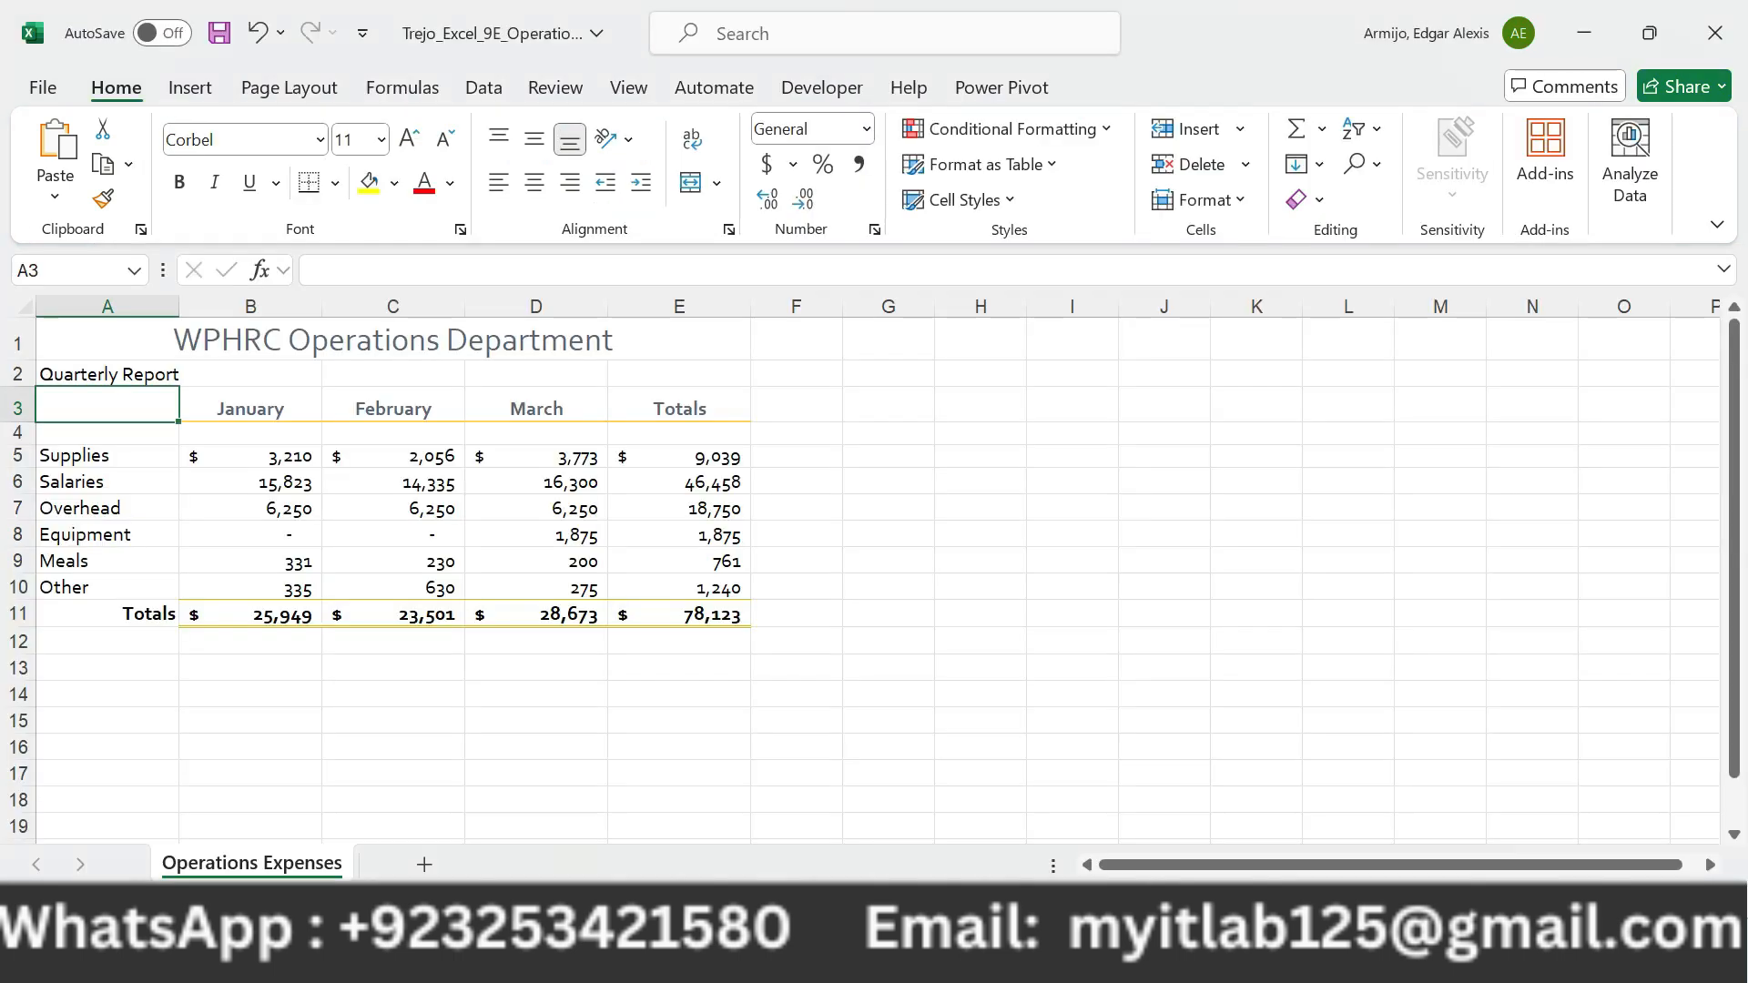
pyautogui.moveTo(107, 374); pyautogui.dragTo(679, 375)
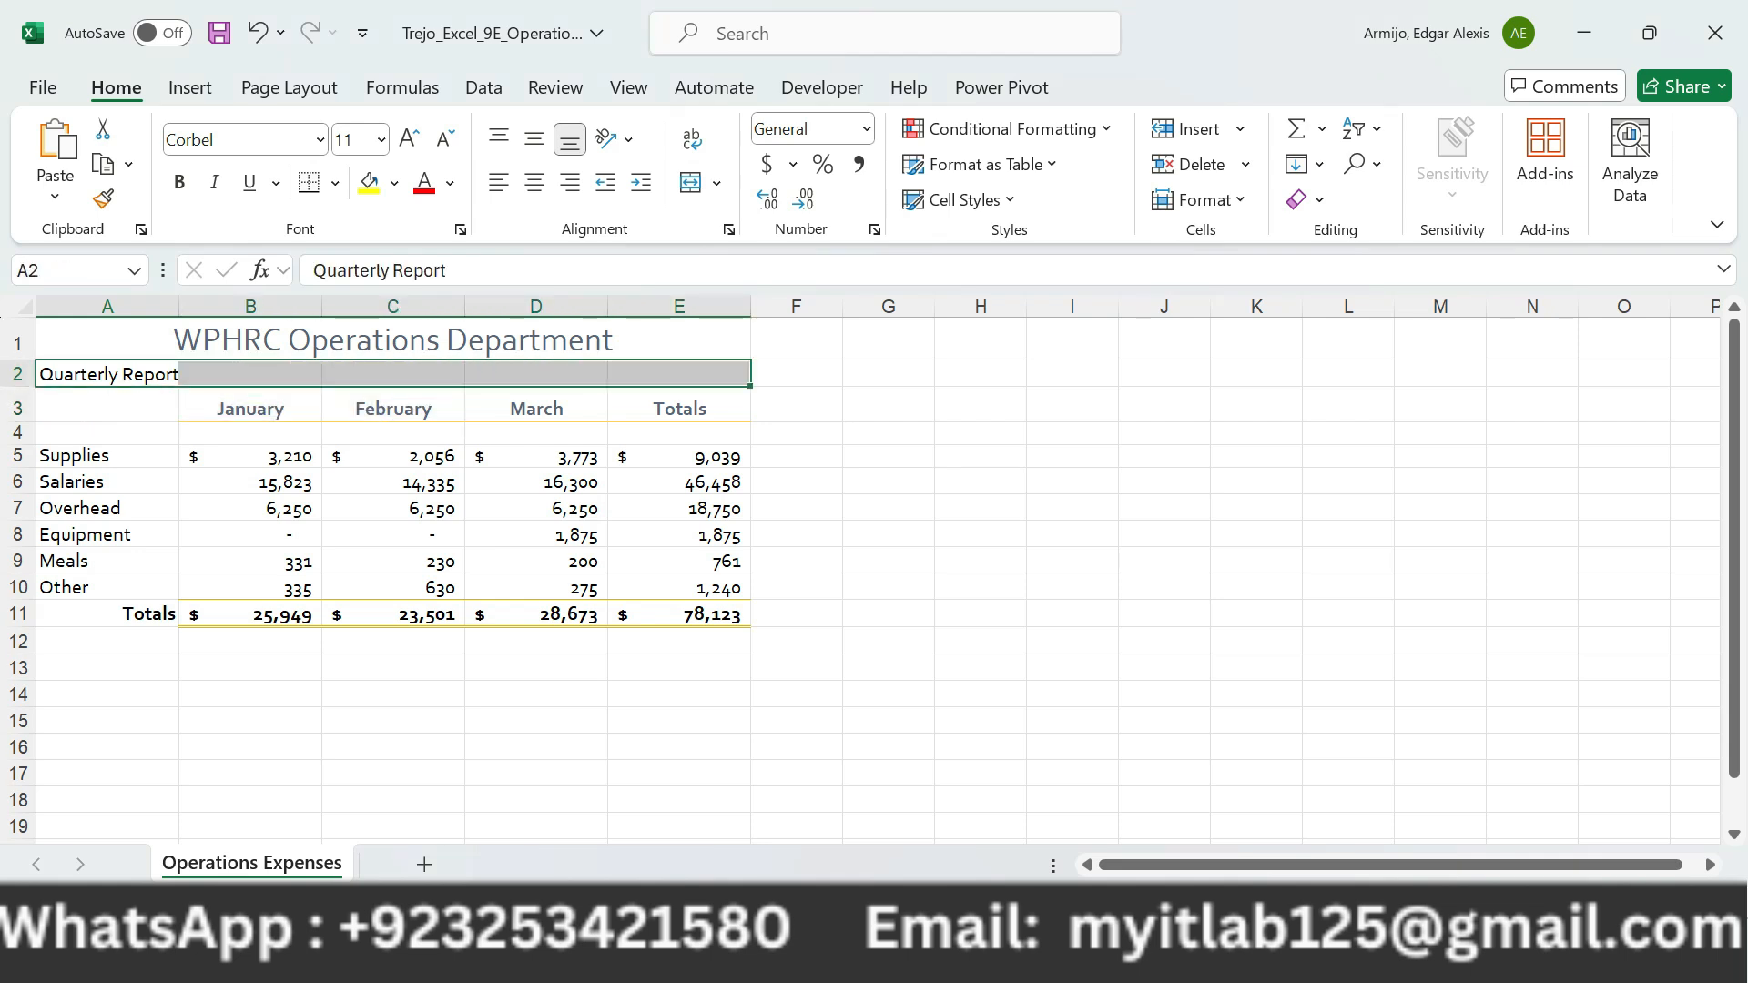
pyautogui.click(717, 182)
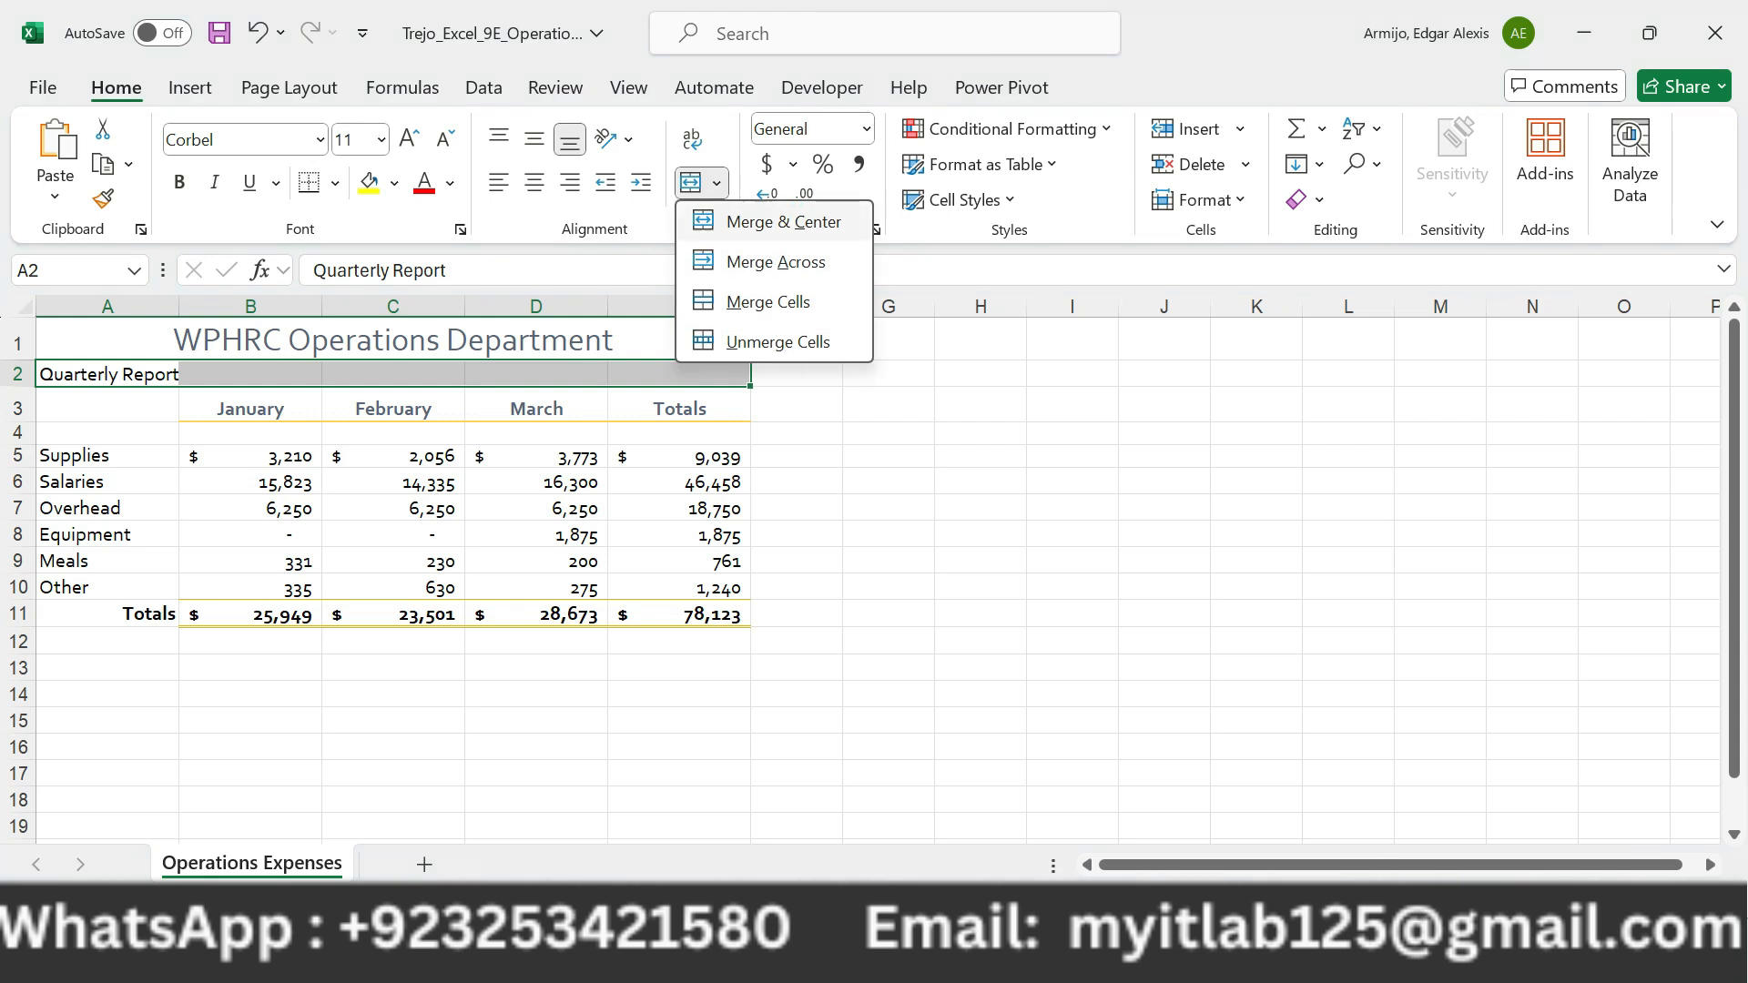
pyautogui.click(783, 221)
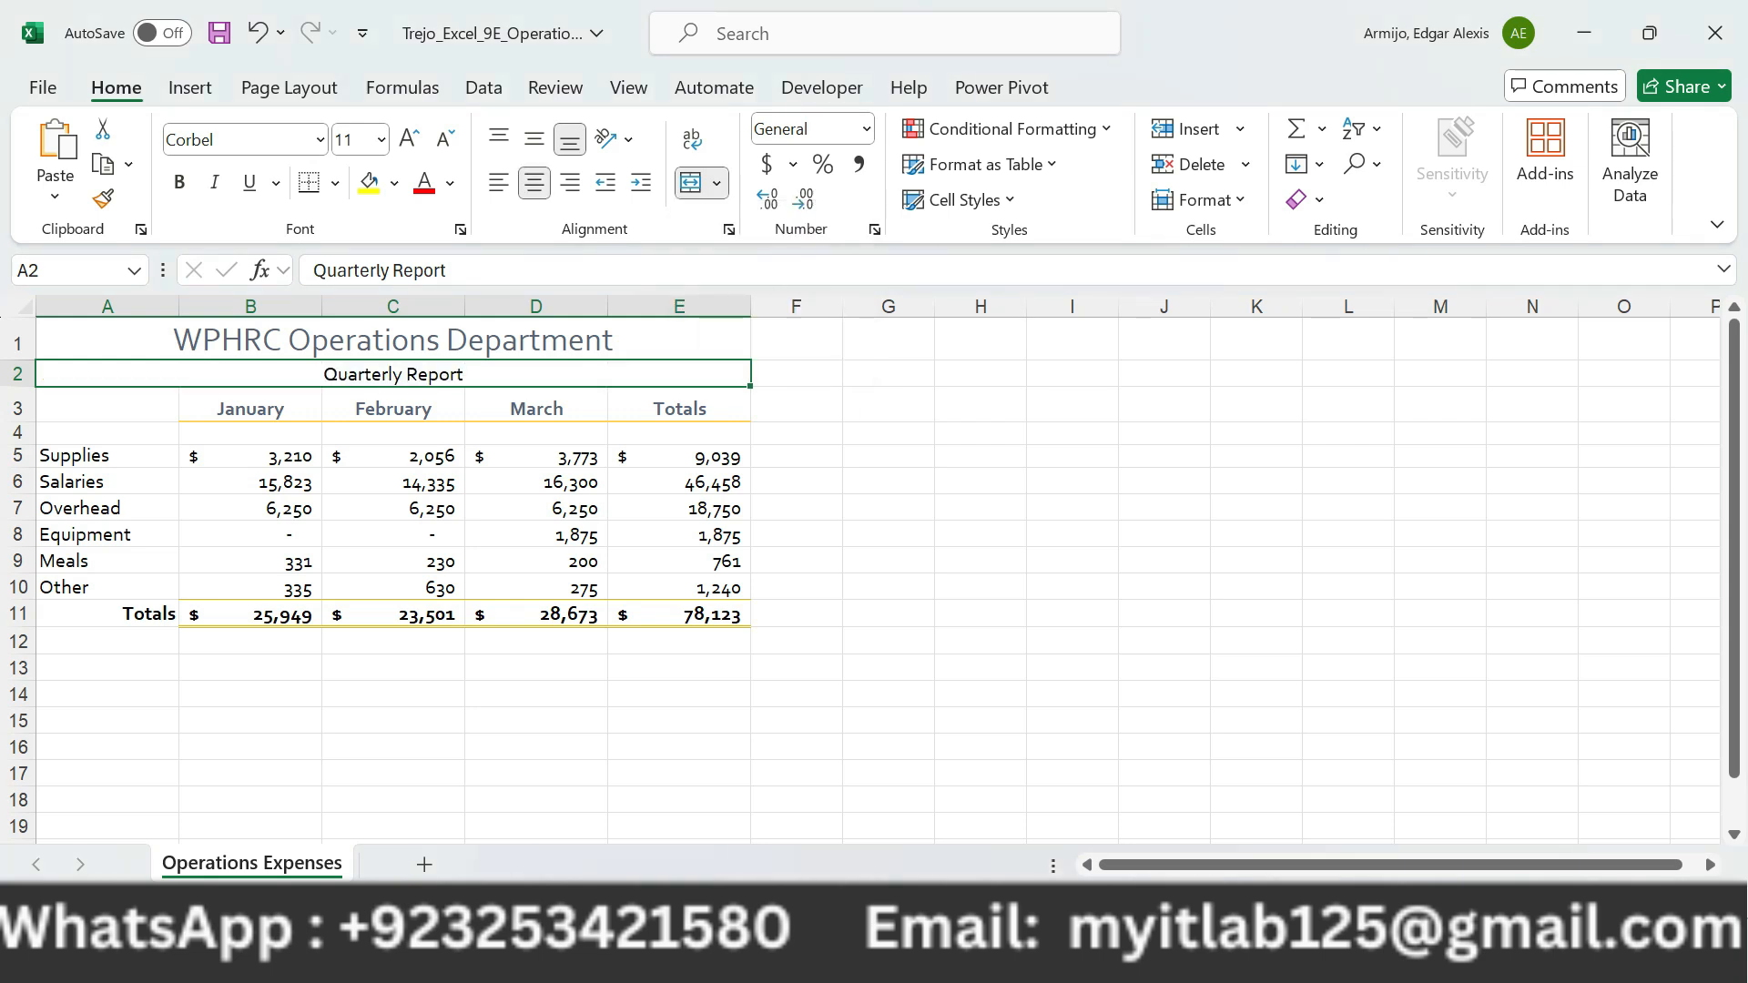
# Check the subtitle's style instruction in Word, and apply the Heading 1 cell style to the merged A2 subtitle in Excel.
pyautogui.hotkey('alt', 'Tab')
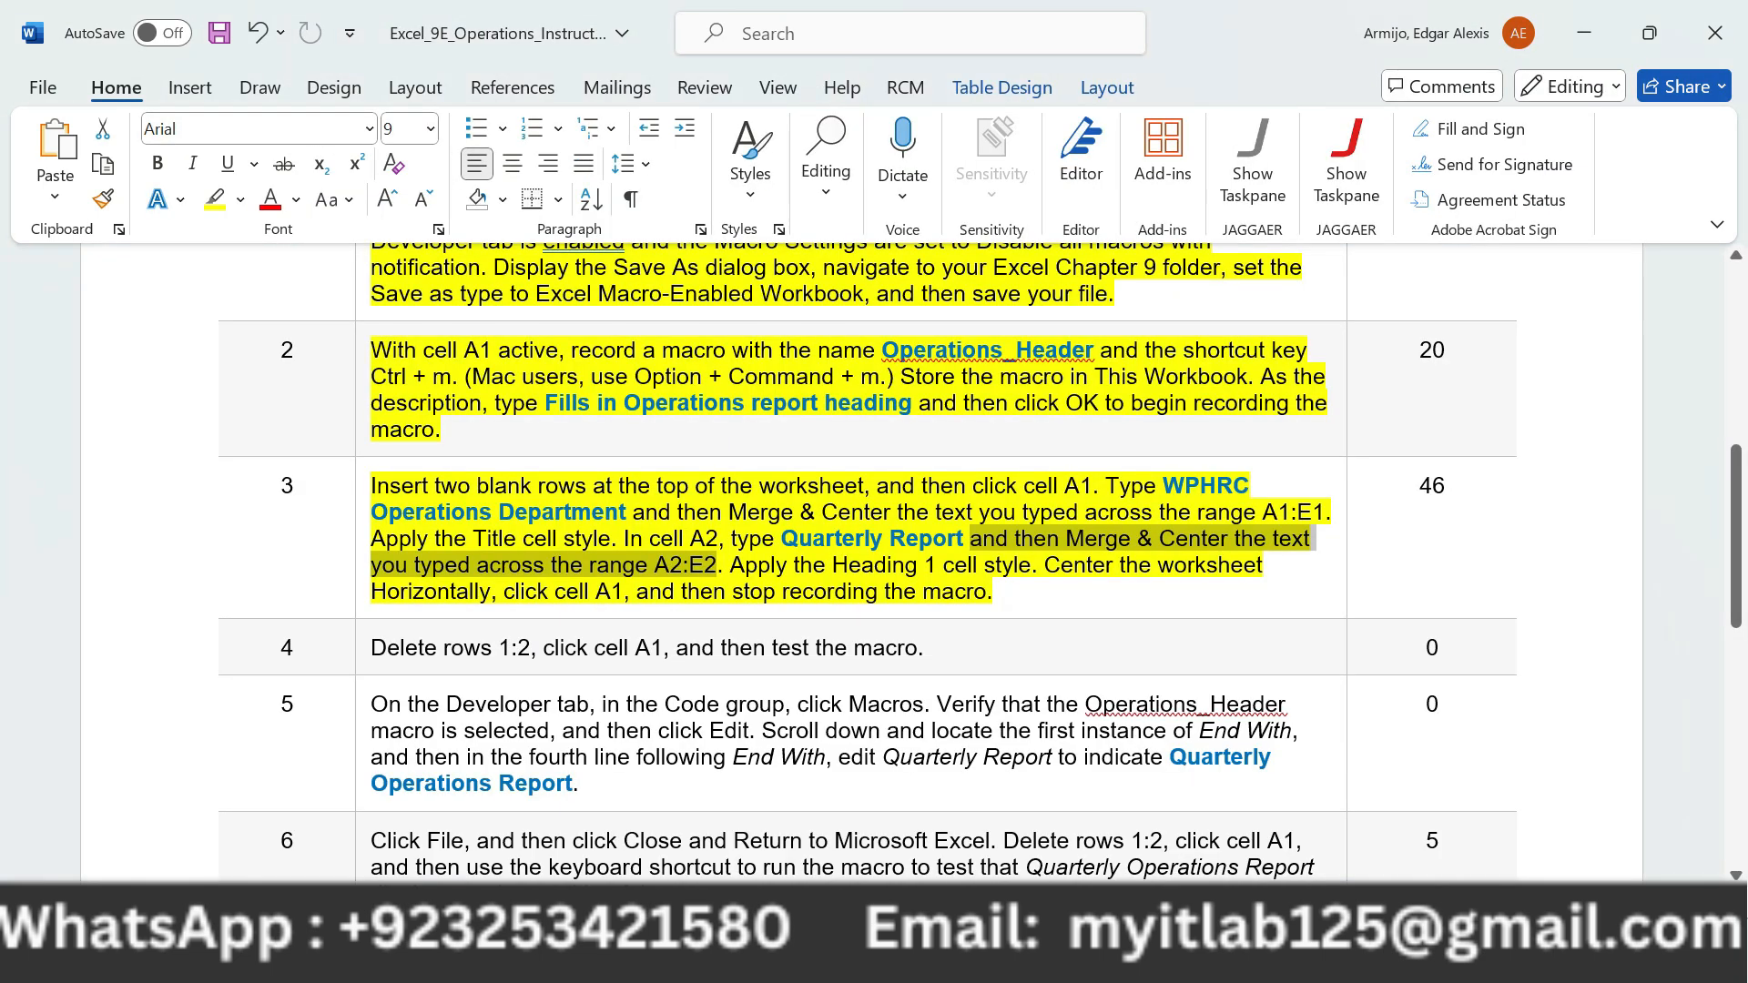
pyautogui.moveTo(731, 565); pyautogui.dragTo(1032, 565)
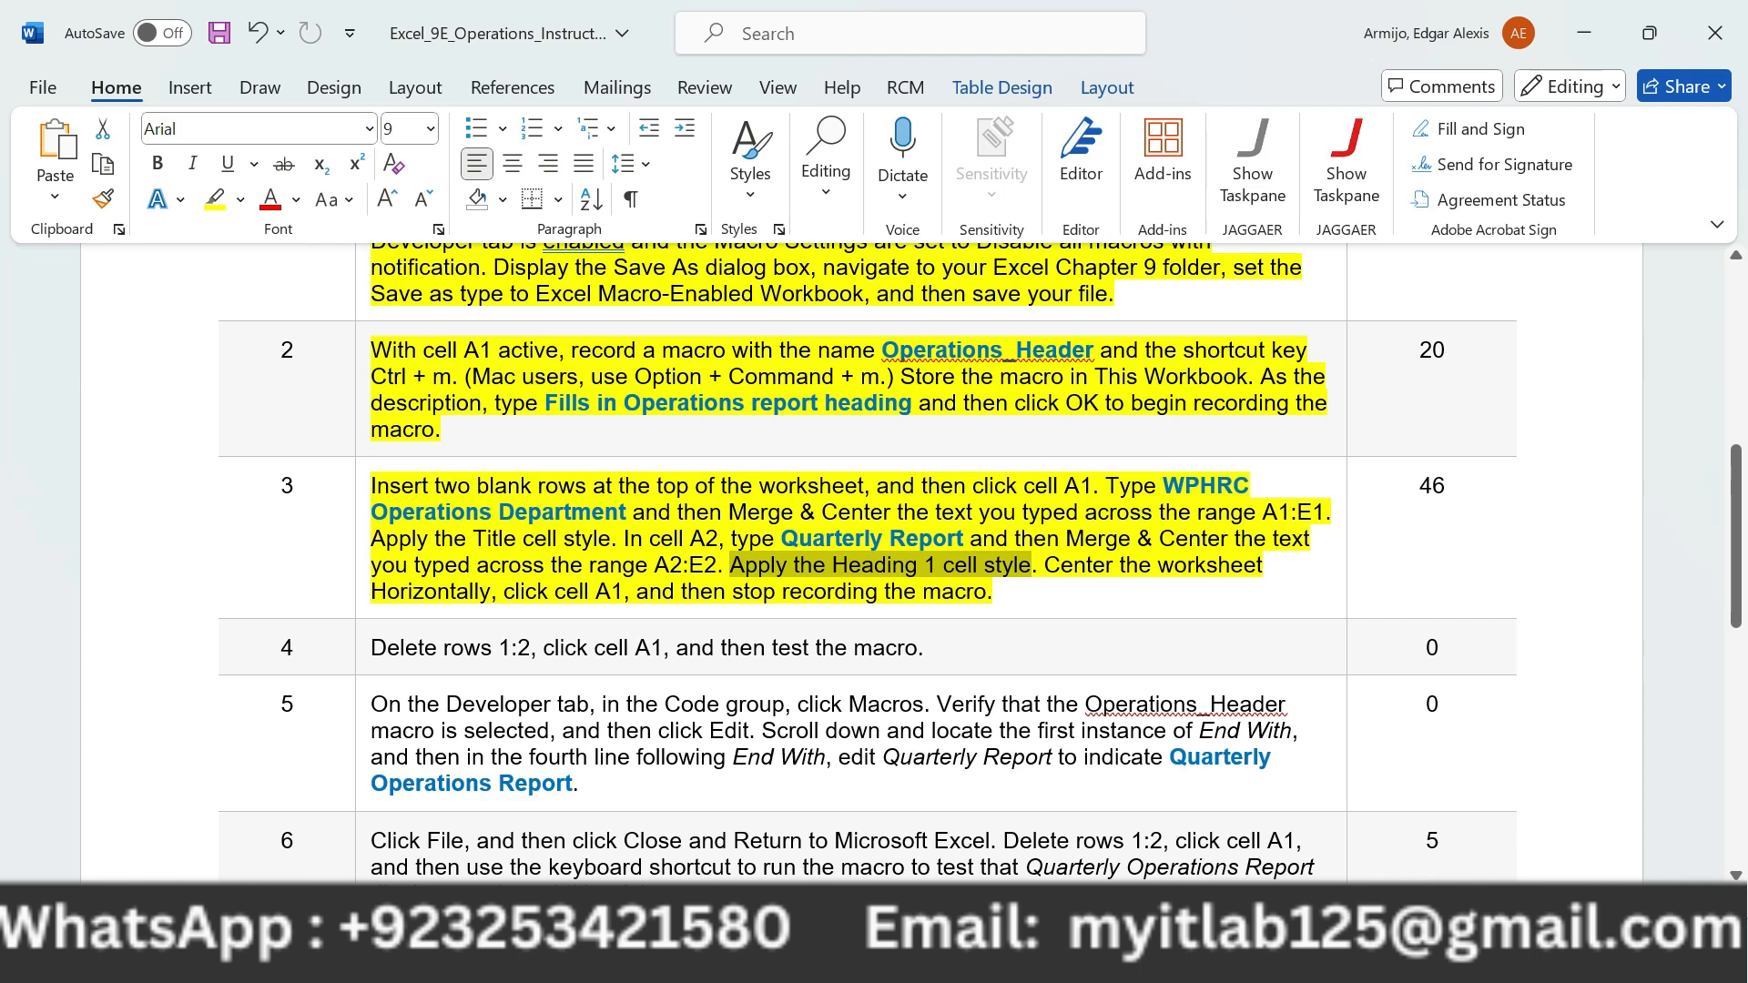
pyautogui.hotkey('alt', 'Tab')
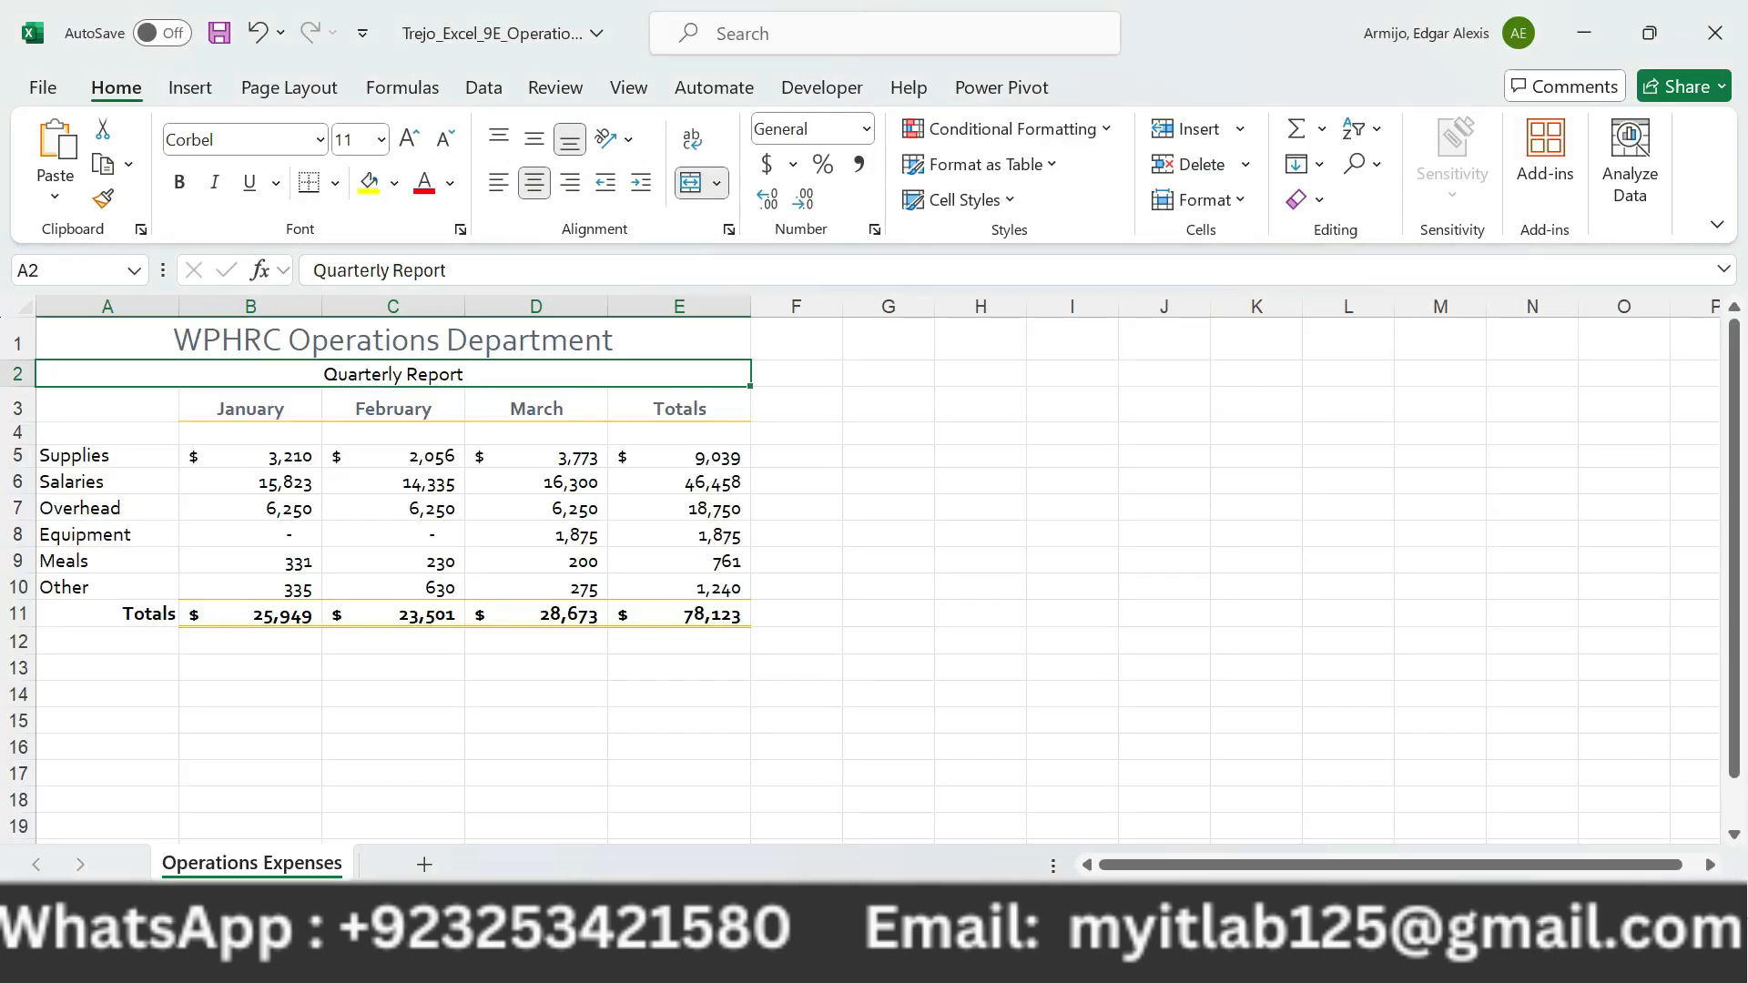
pyautogui.hotkey('alt', 'Tab')
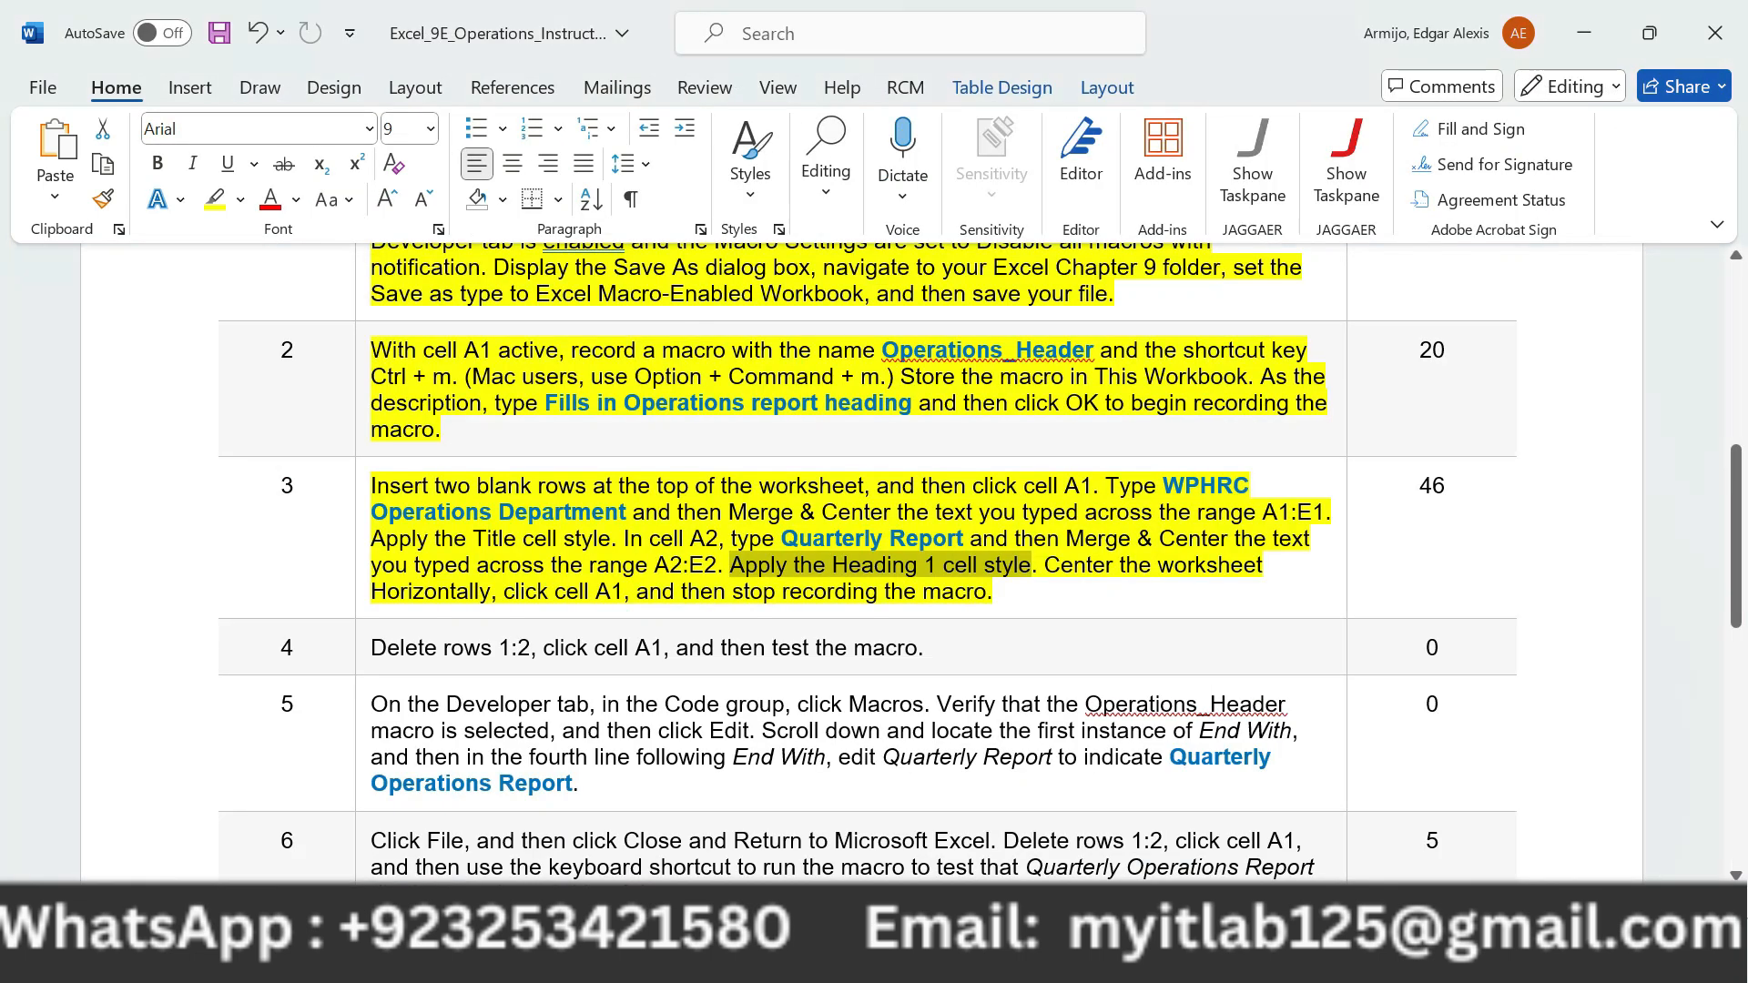
pyautogui.hotkey('alt', 'Tab')
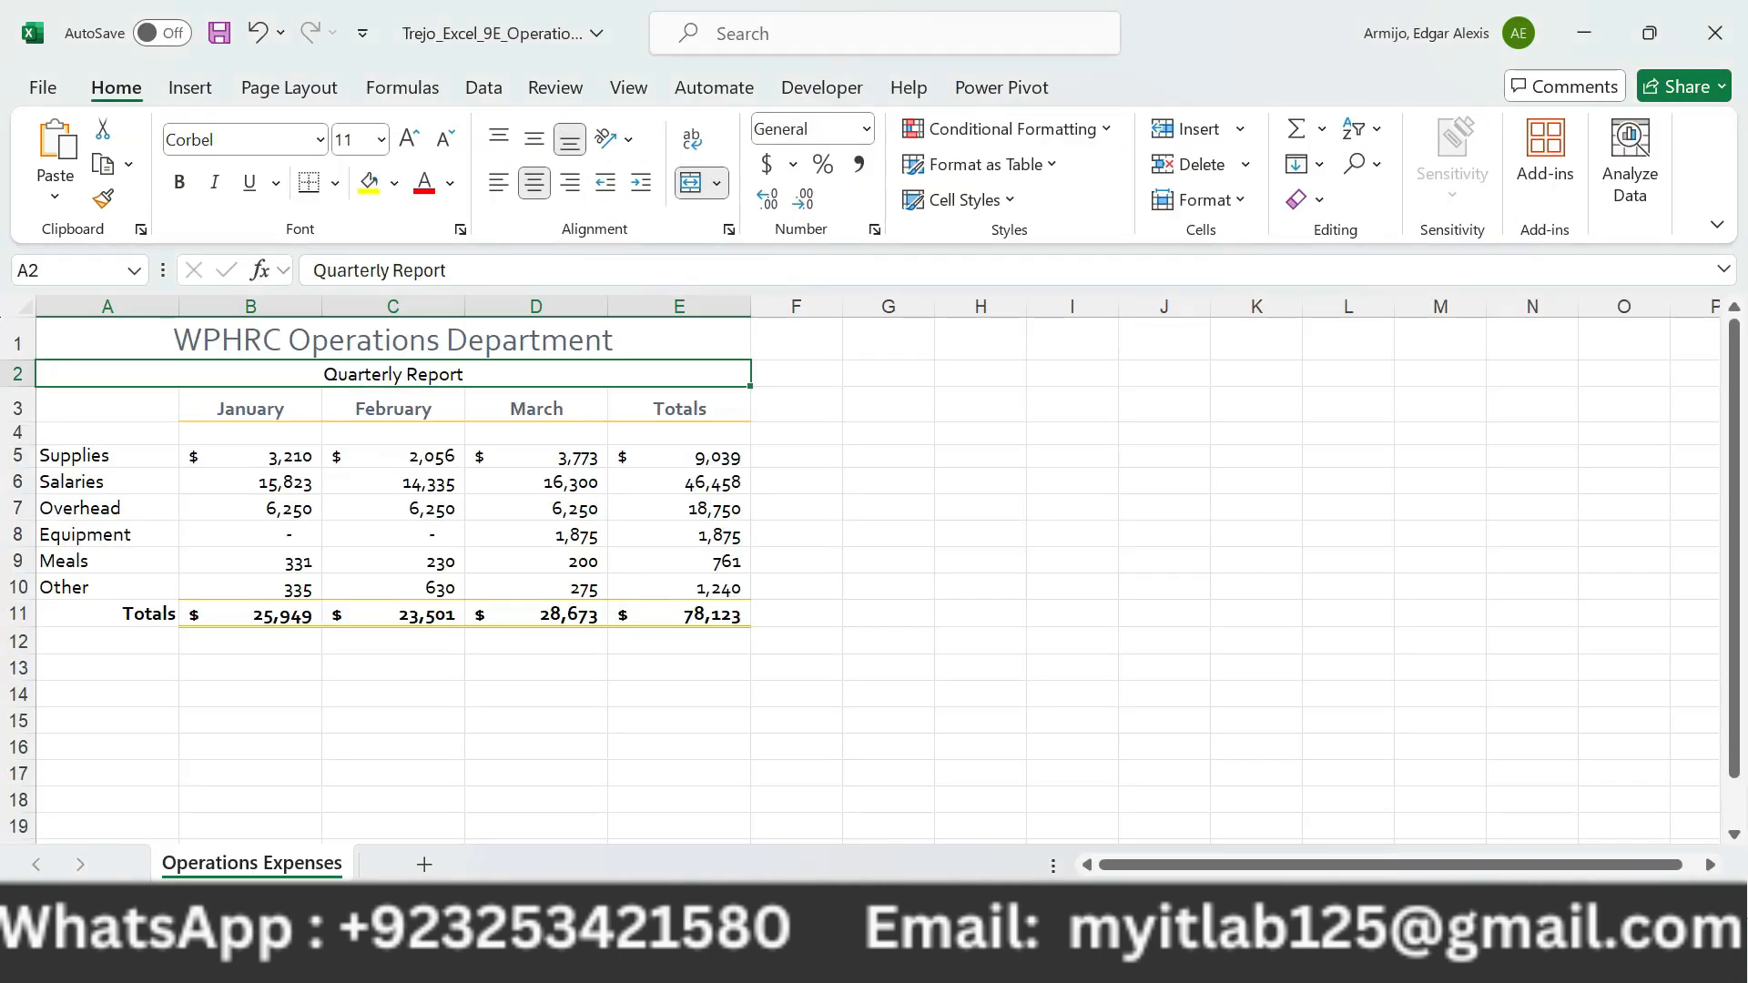
pyautogui.click(962, 199)
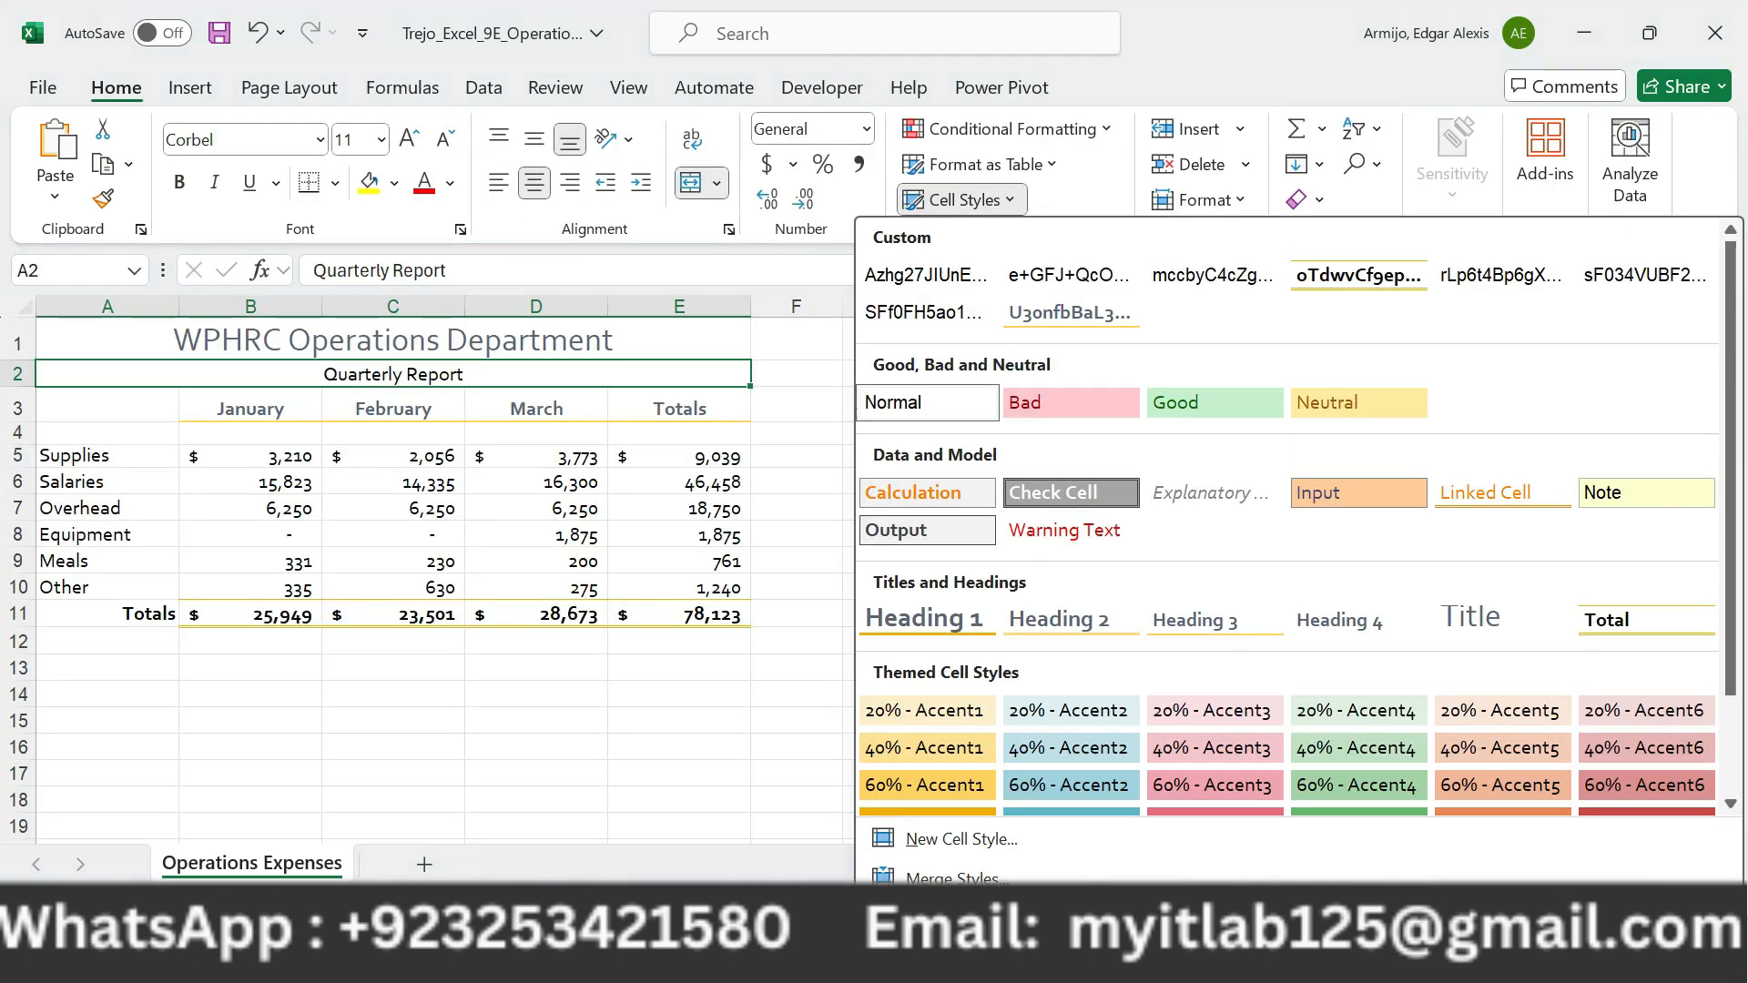
pyautogui.click(922, 619)
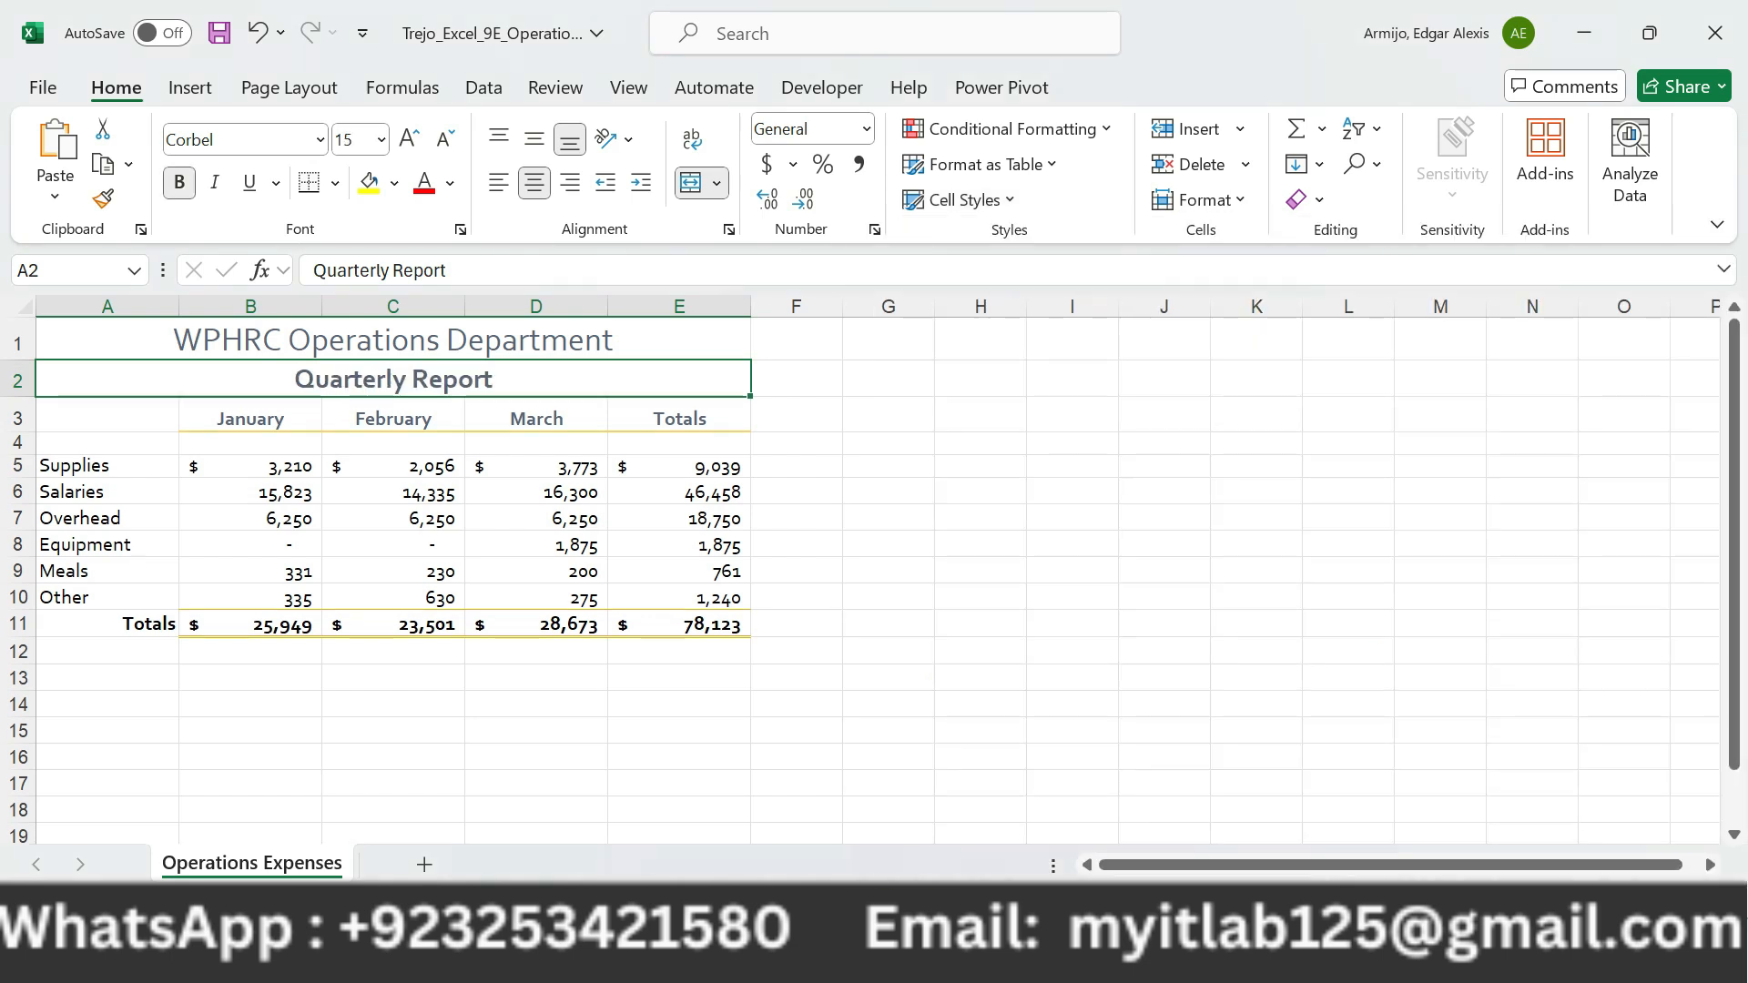
# Check the centering instruction in Word, and set the Excel worksheet to center horizontally on the page.
pyautogui.hotkey('alt', 'Tab')
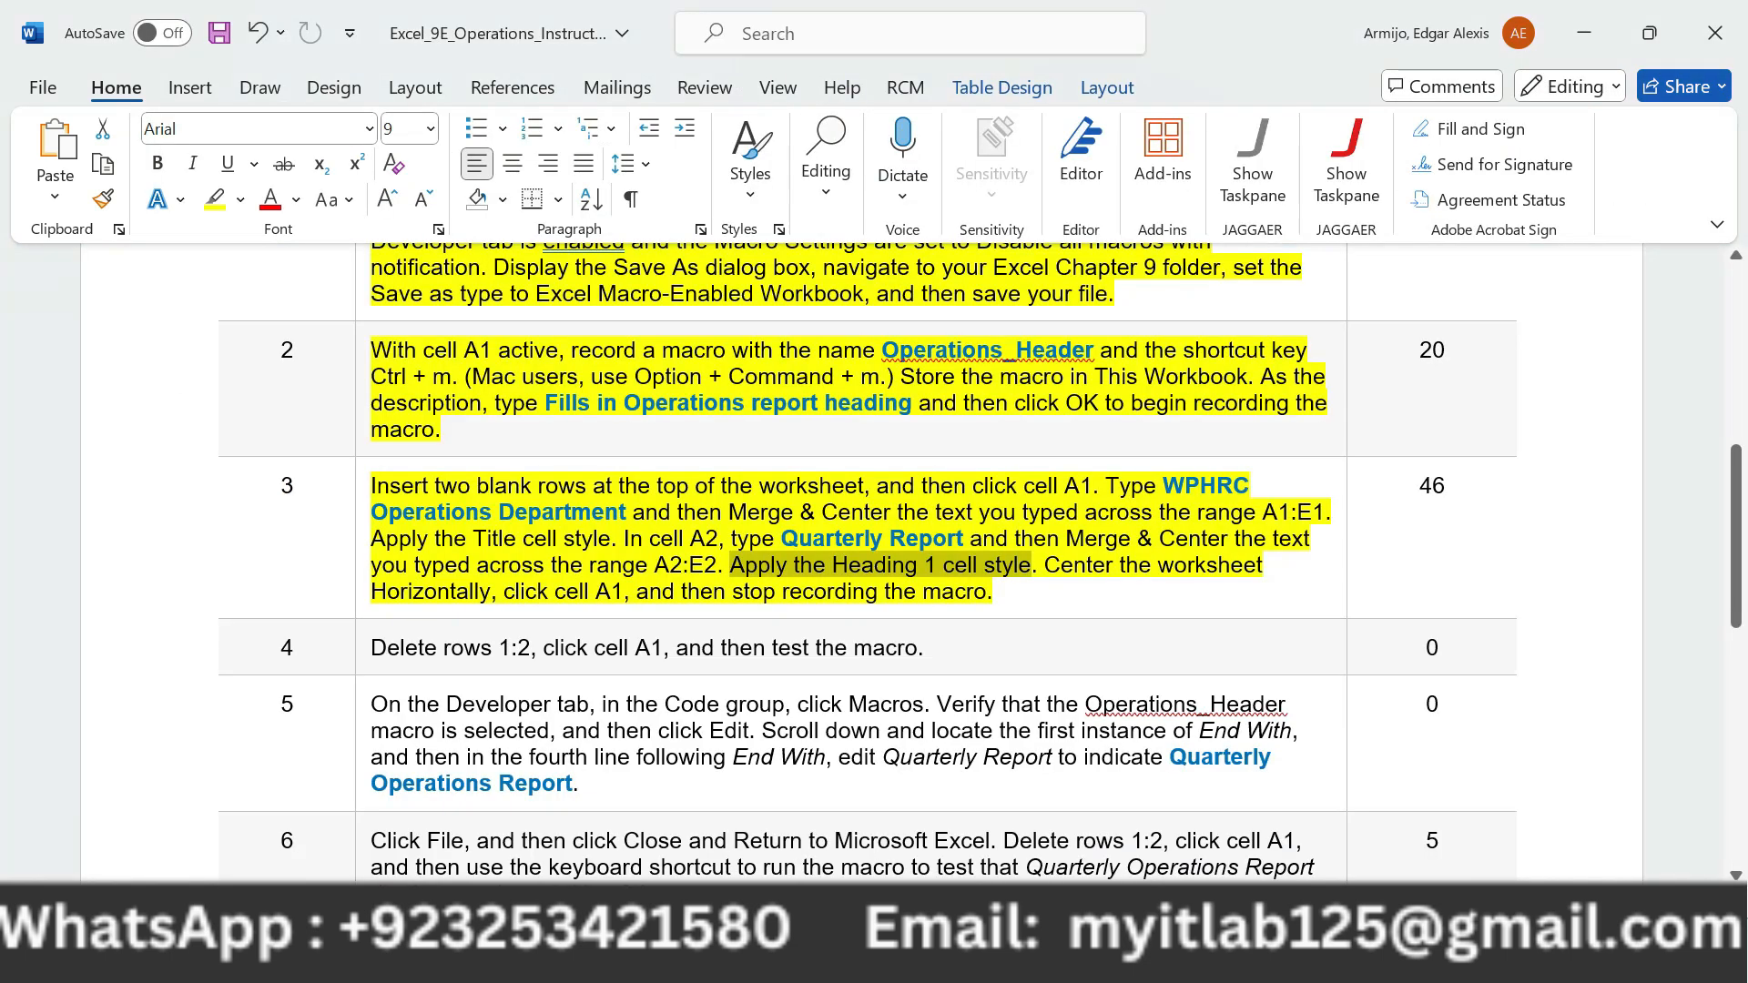
pyautogui.moveTo(1045, 566); pyautogui.dragTo(492, 592)
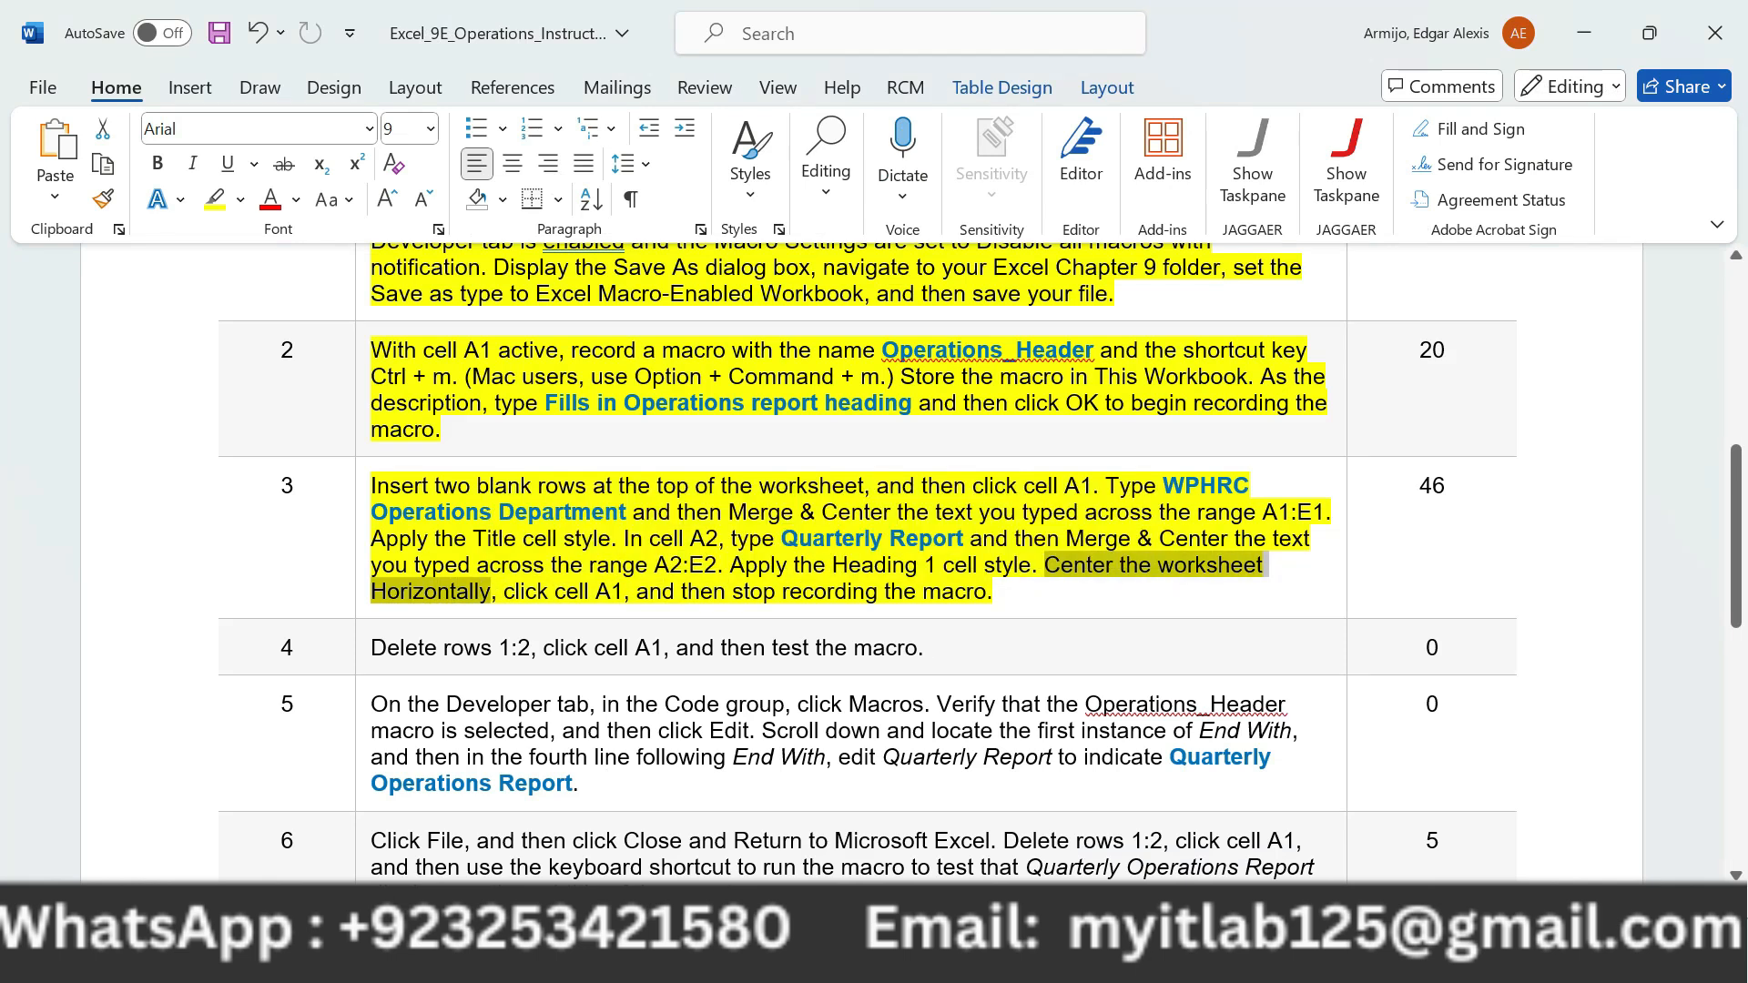
pyautogui.hotkey('alt', 'Tab')
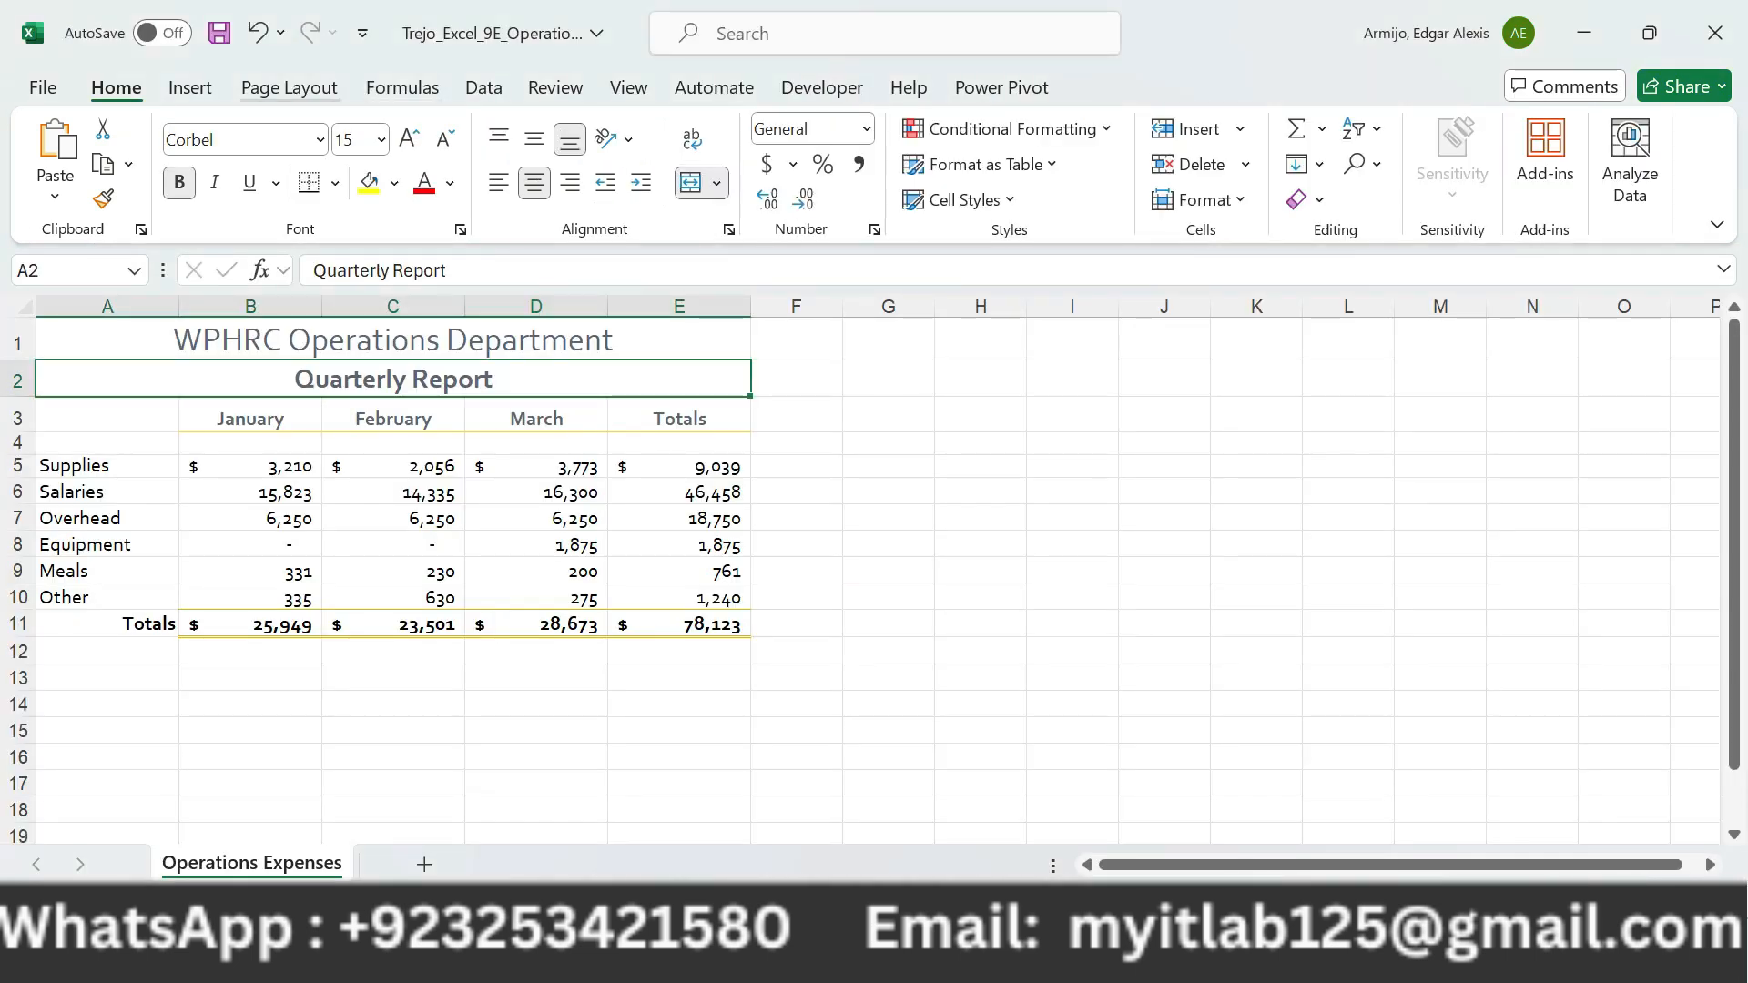
pyautogui.click(290, 87)
pyautogui.click(707, 229)
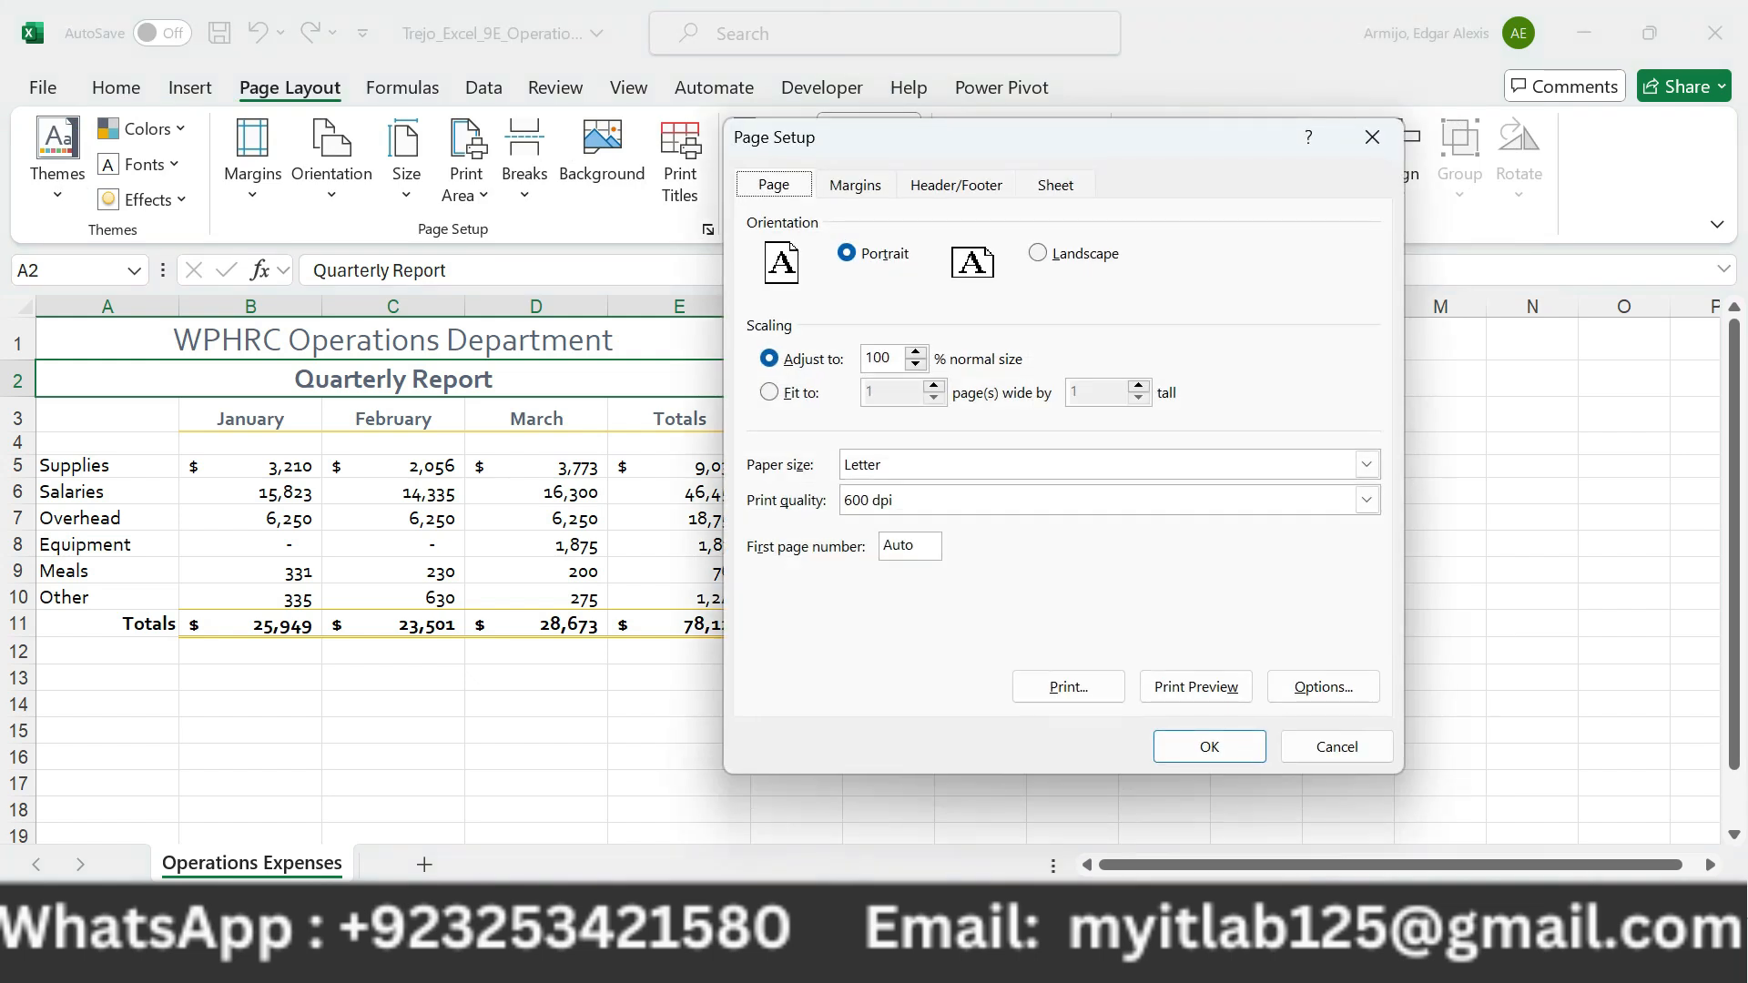
pyautogui.click(855, 185)
pyautogui.click(770, 592)
pyautogui.click(1209, 746)
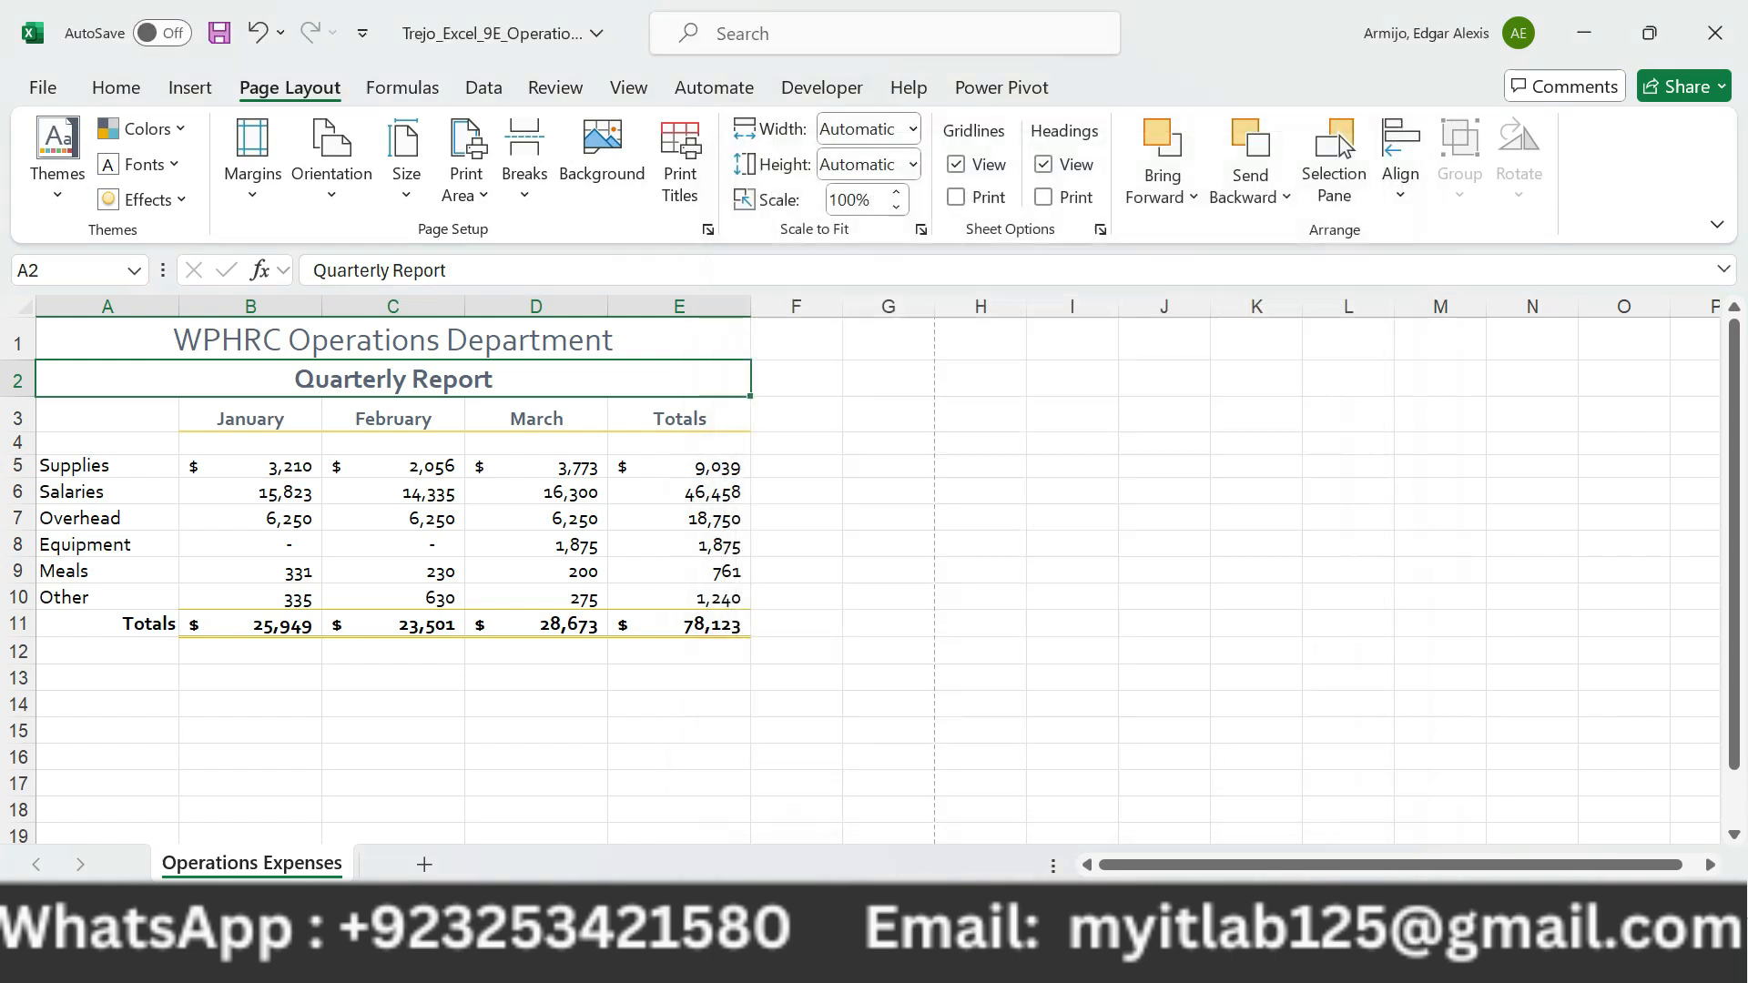
# Check the end of instruction 3 in Word, select cell A1 in Excel, and stop recording the macro.
pyautogui.hotkey('alt', 'Tab')
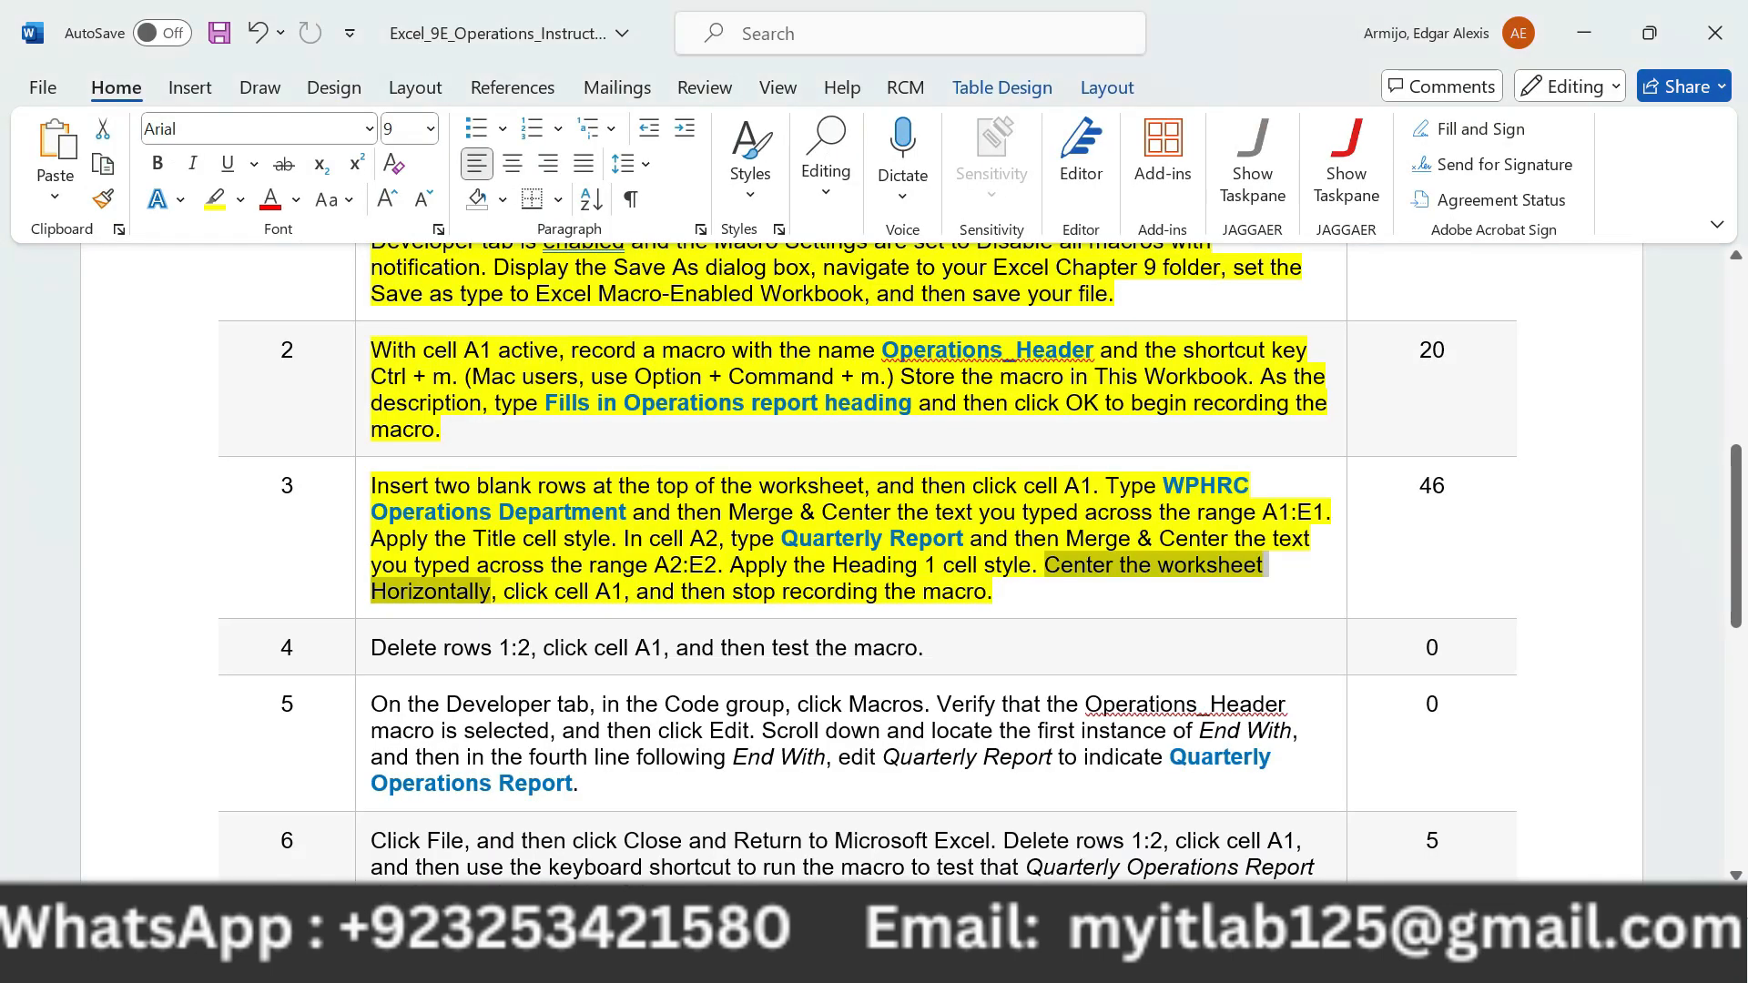
pyautogui.moveTo(504, 591); pyautogui.dragTo(993, 591)
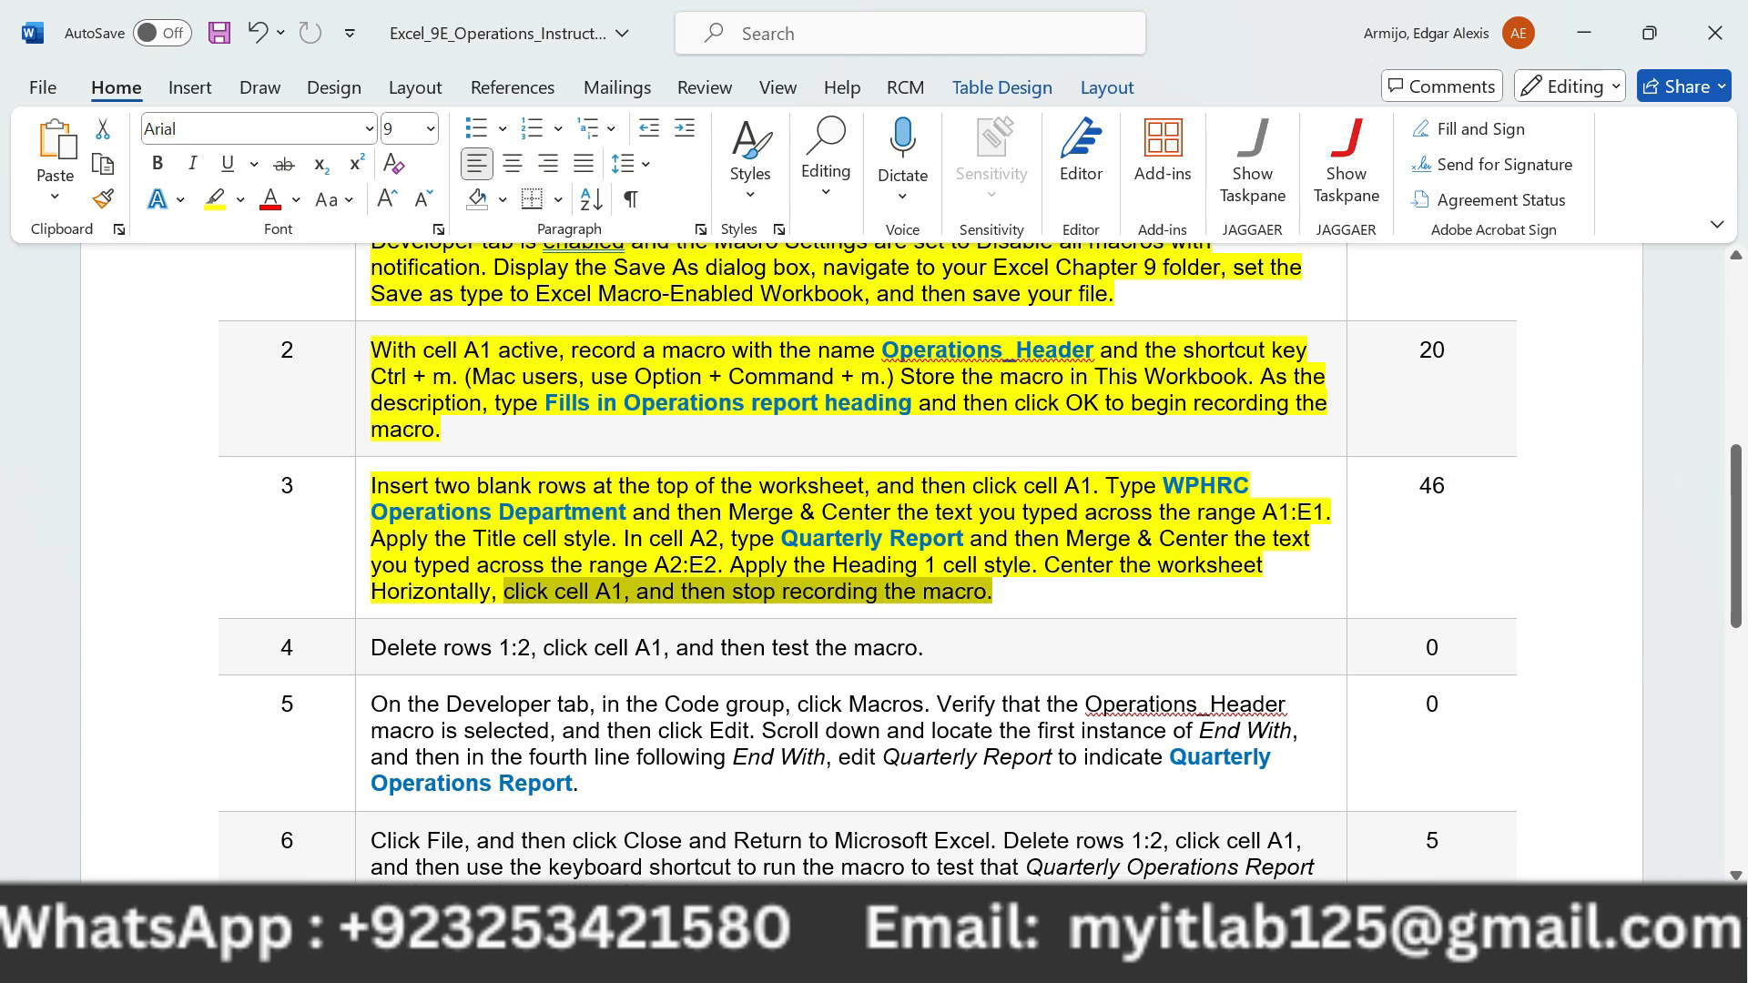
pyautogui.hotkey('alt', 'Tab')
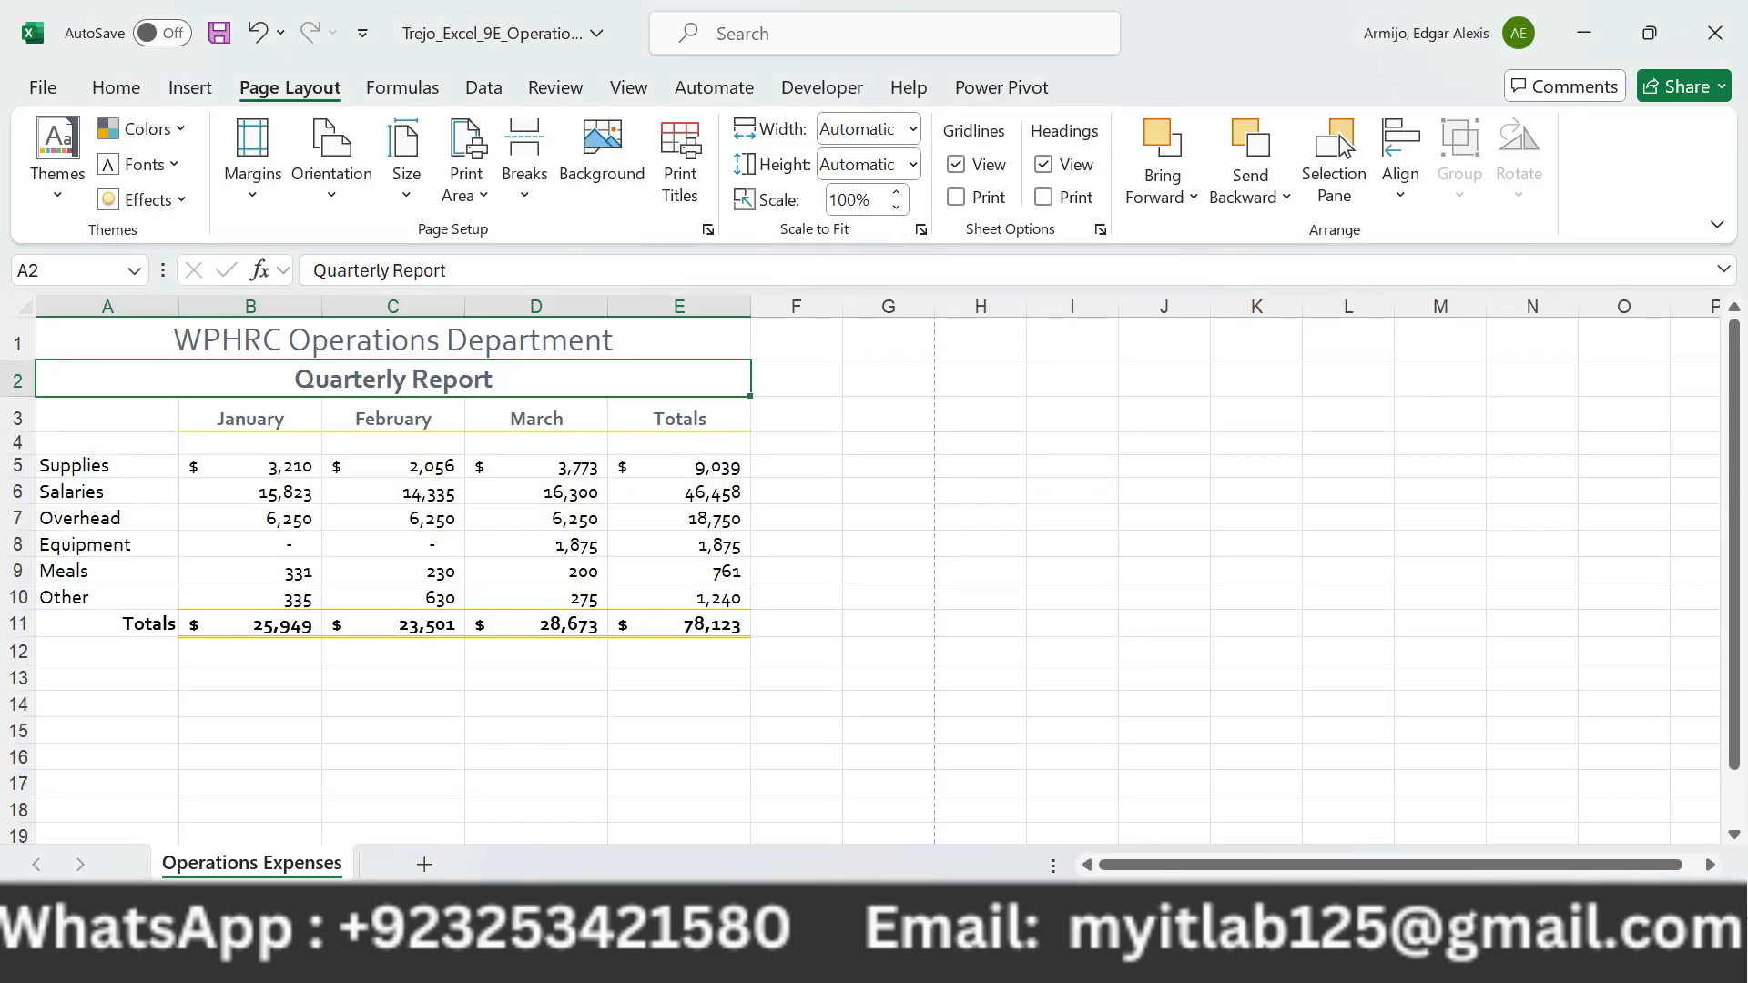
pyautogui.hotkey('ctrl', 'Home')
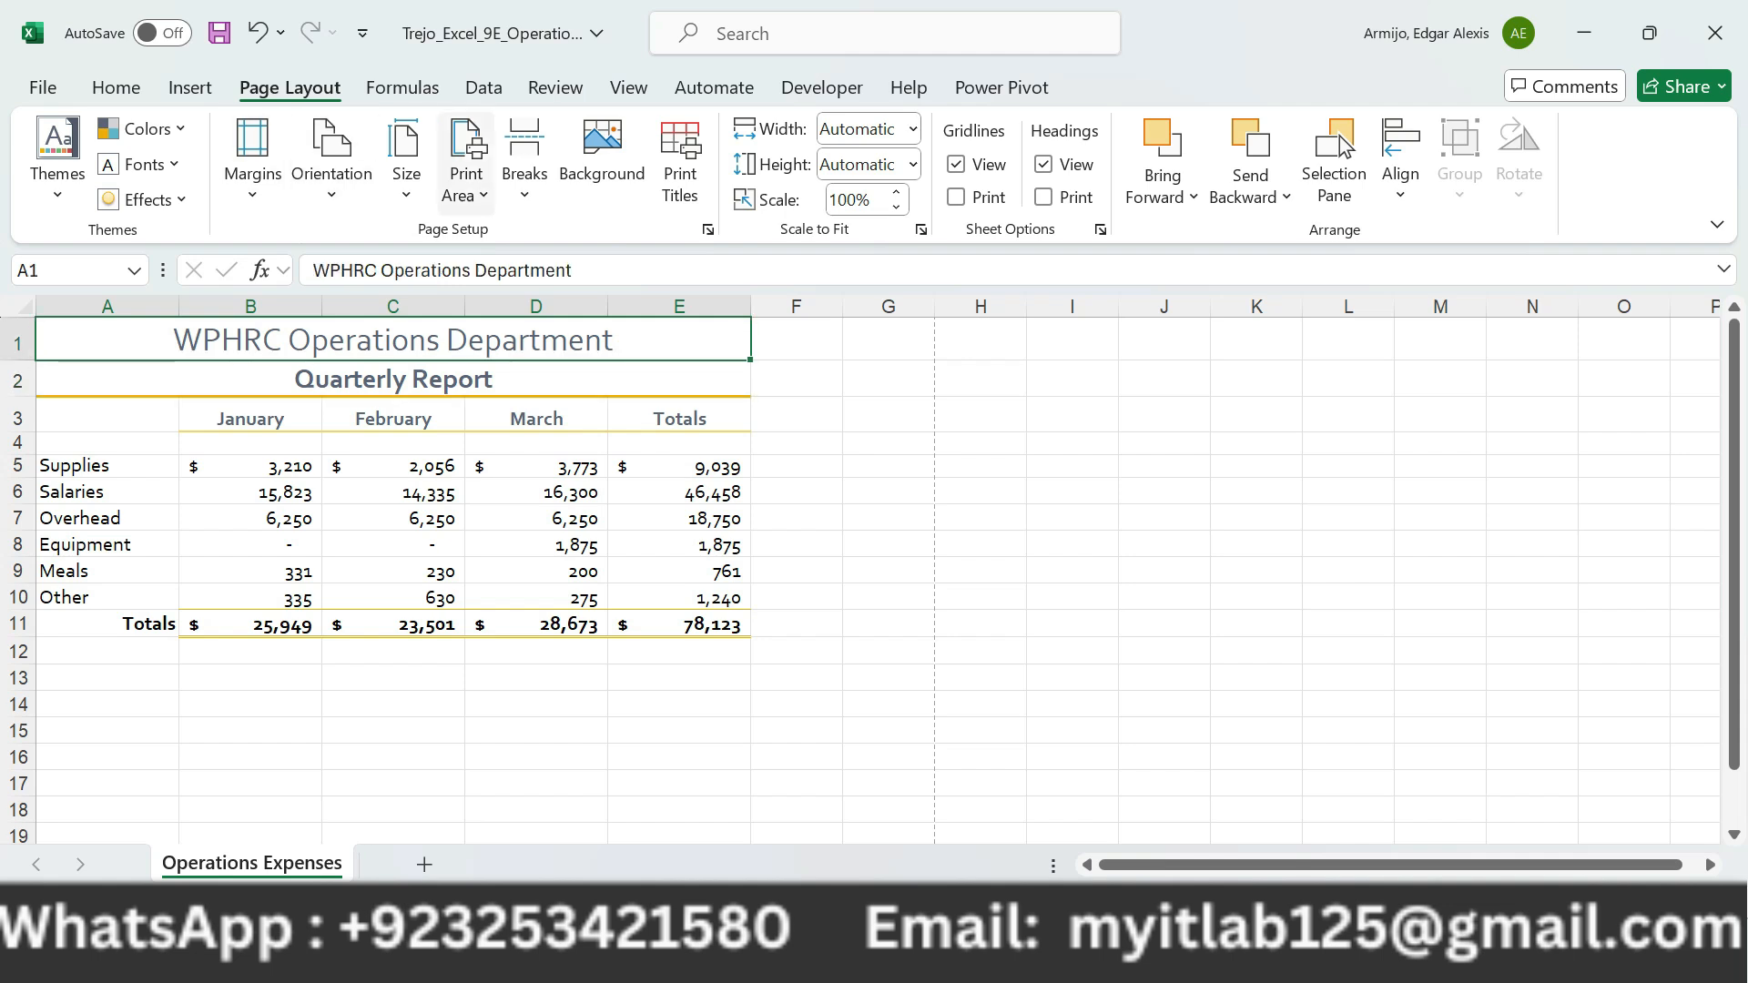
pyautogui.click(822, 88)
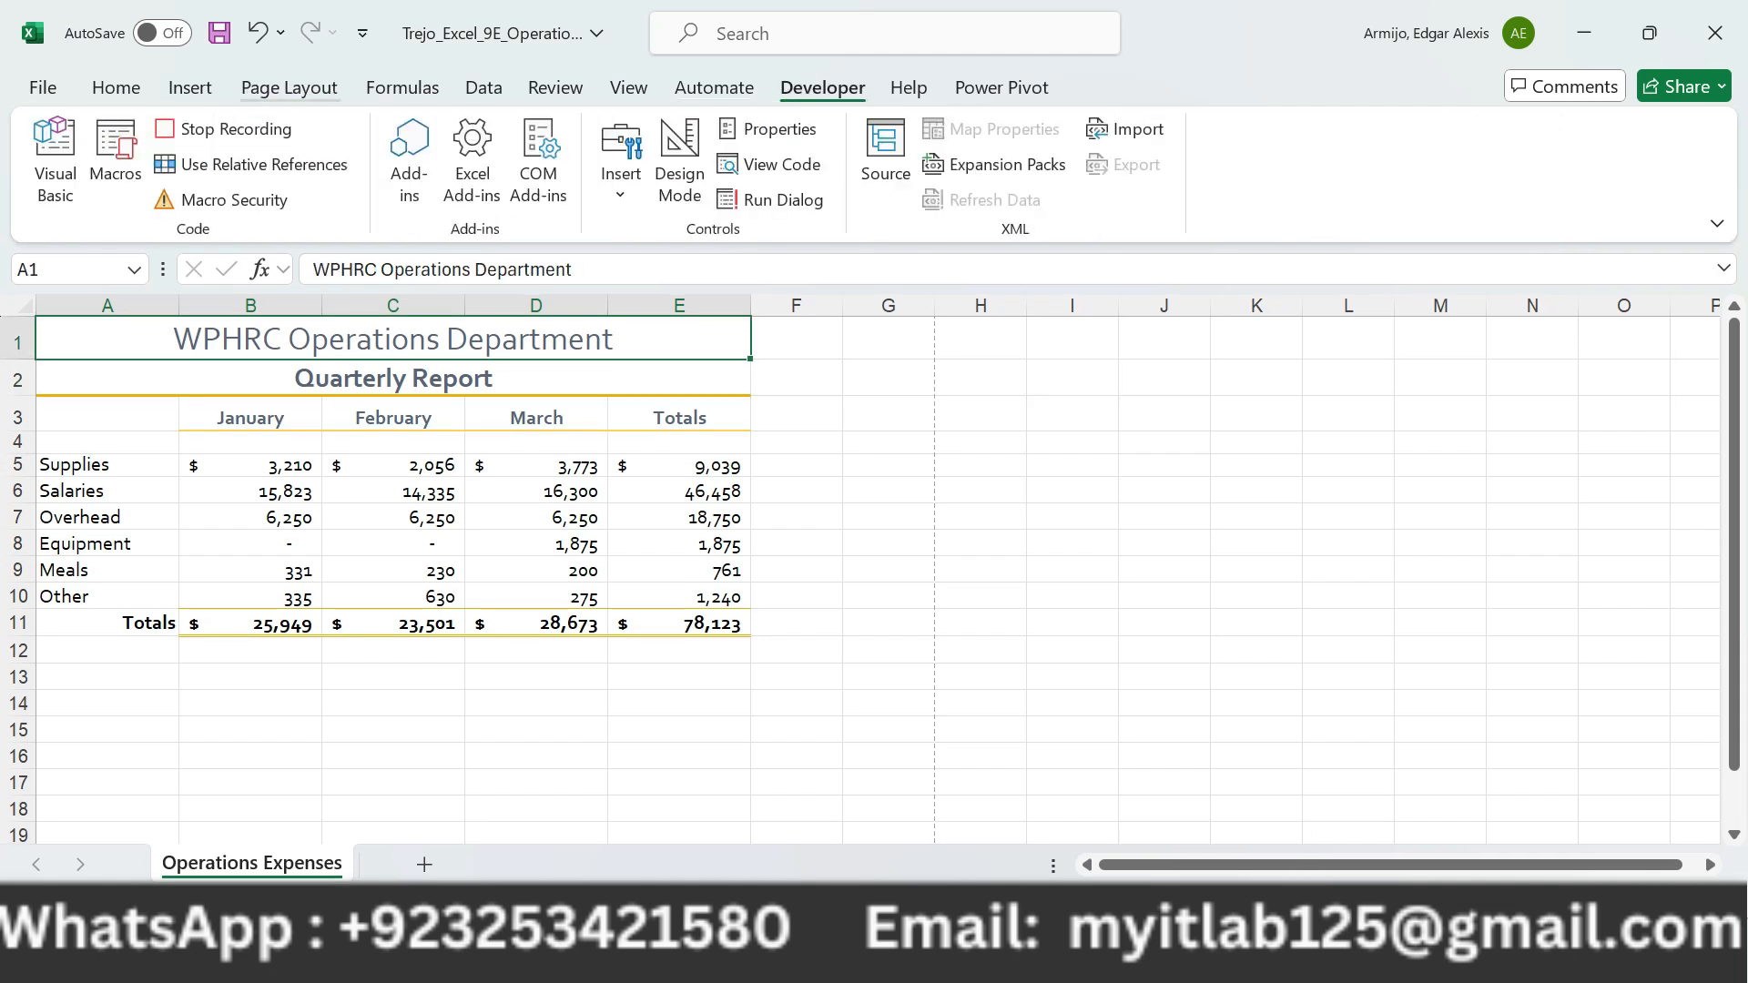
pyautogui.click(226, 129)
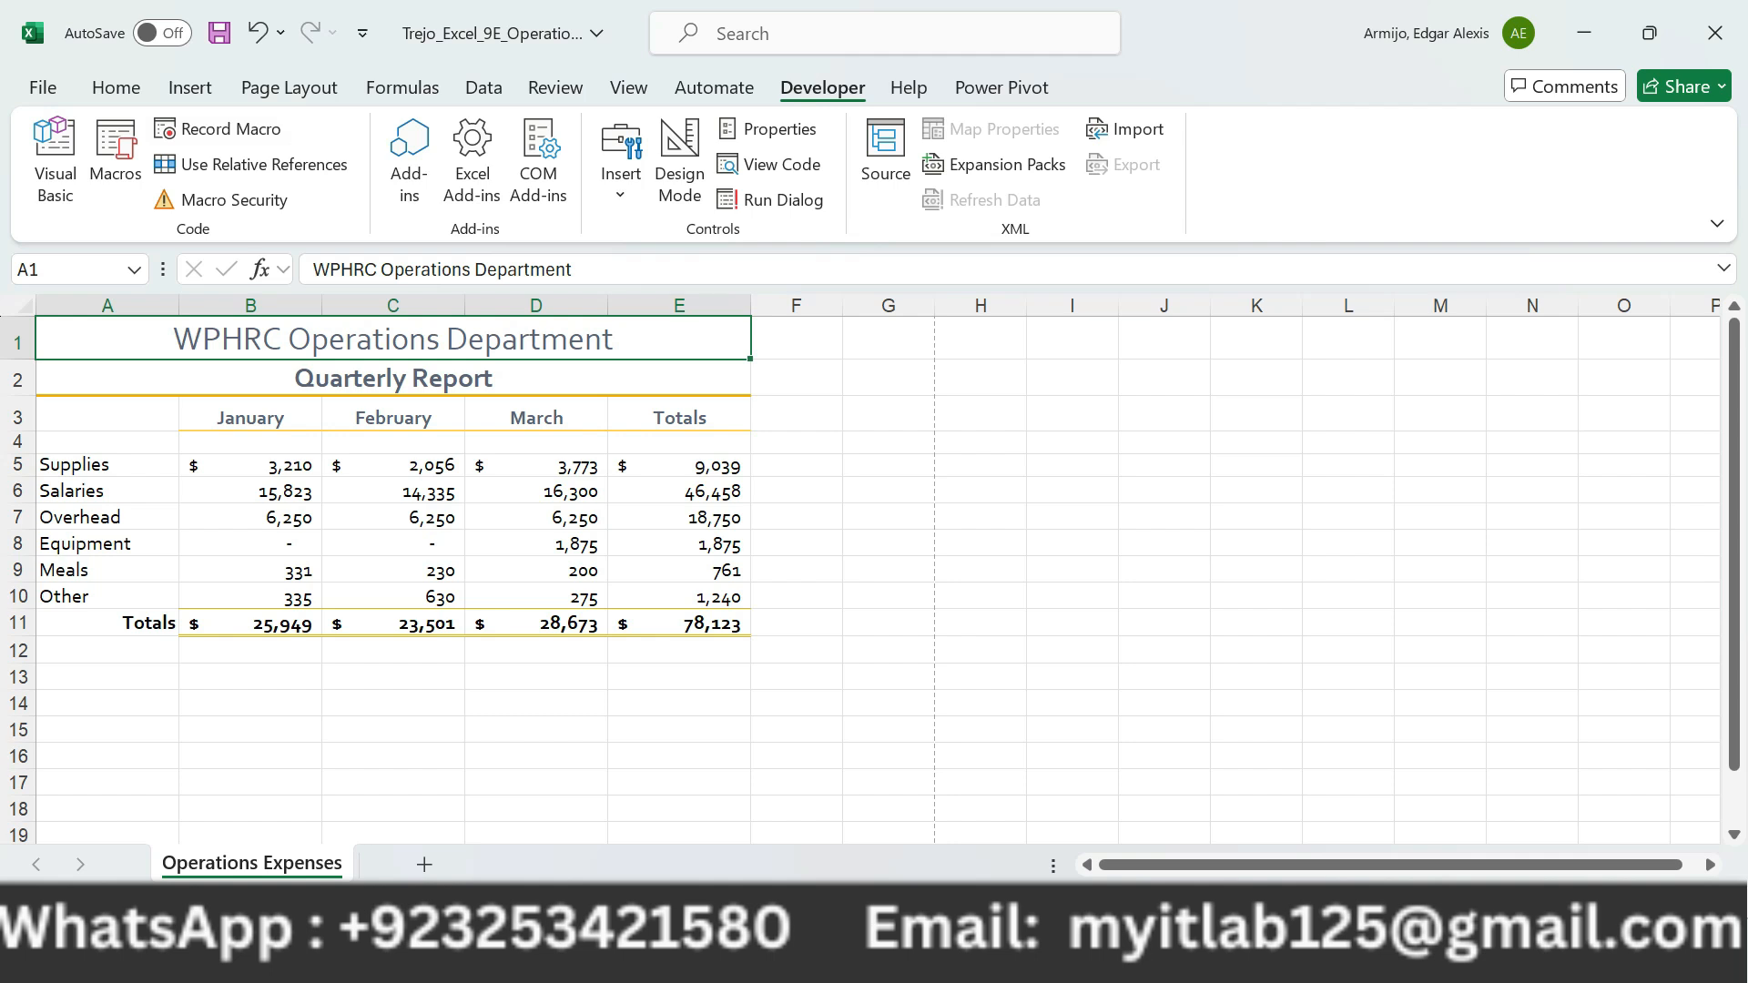
# Highlight instruction 4 in yellow in the Word instructions, and look over the remaining instructions.
pyautogui.hotkey('alt', 'Tab')
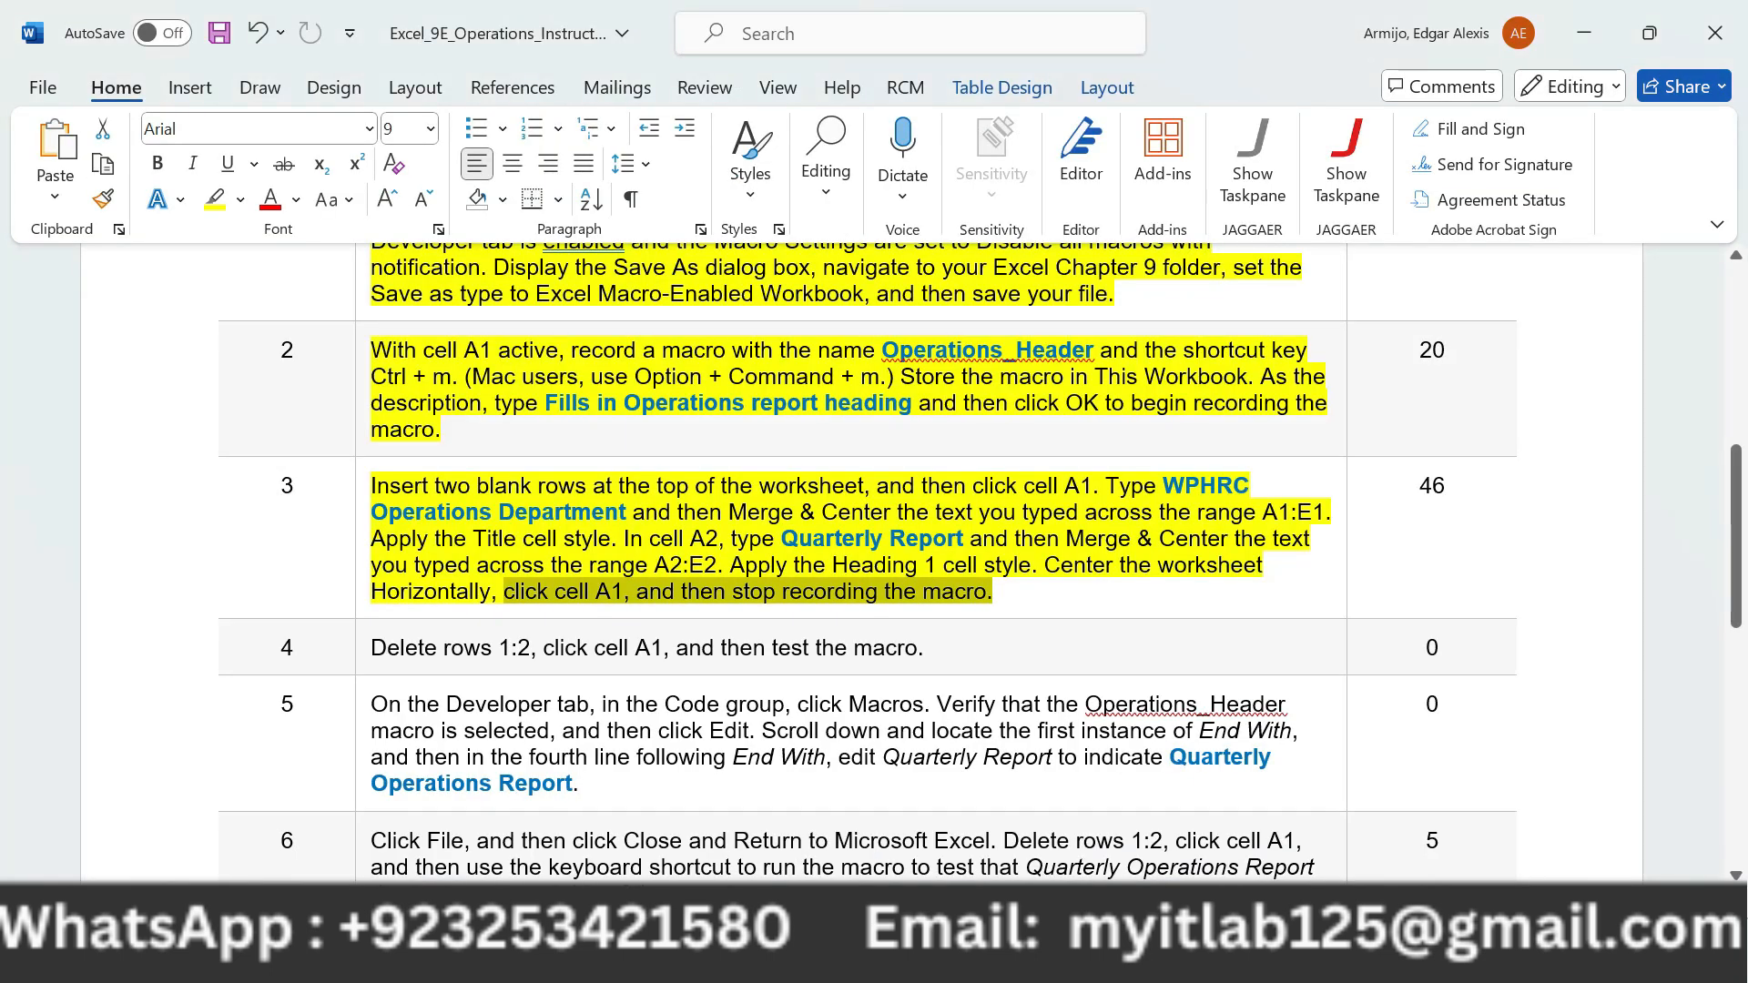
pyautogui.click(362, 649)
pyautogui.click(485, 603)
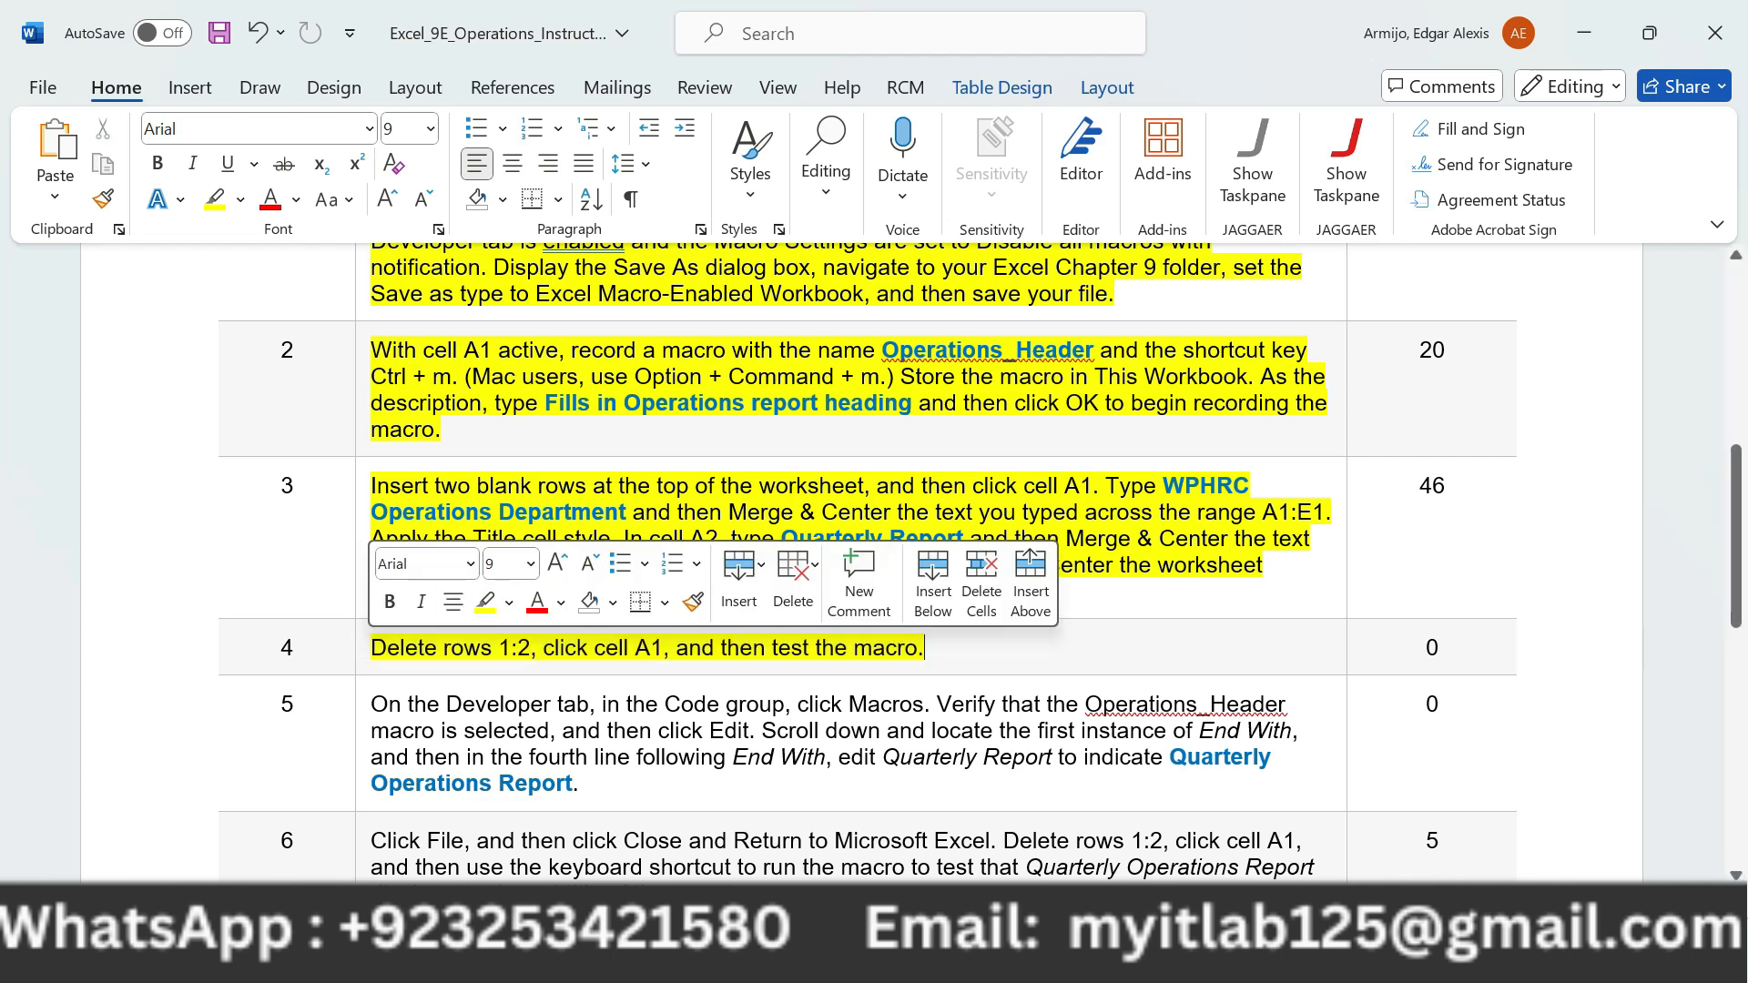
pyautogui.click(666, 705)
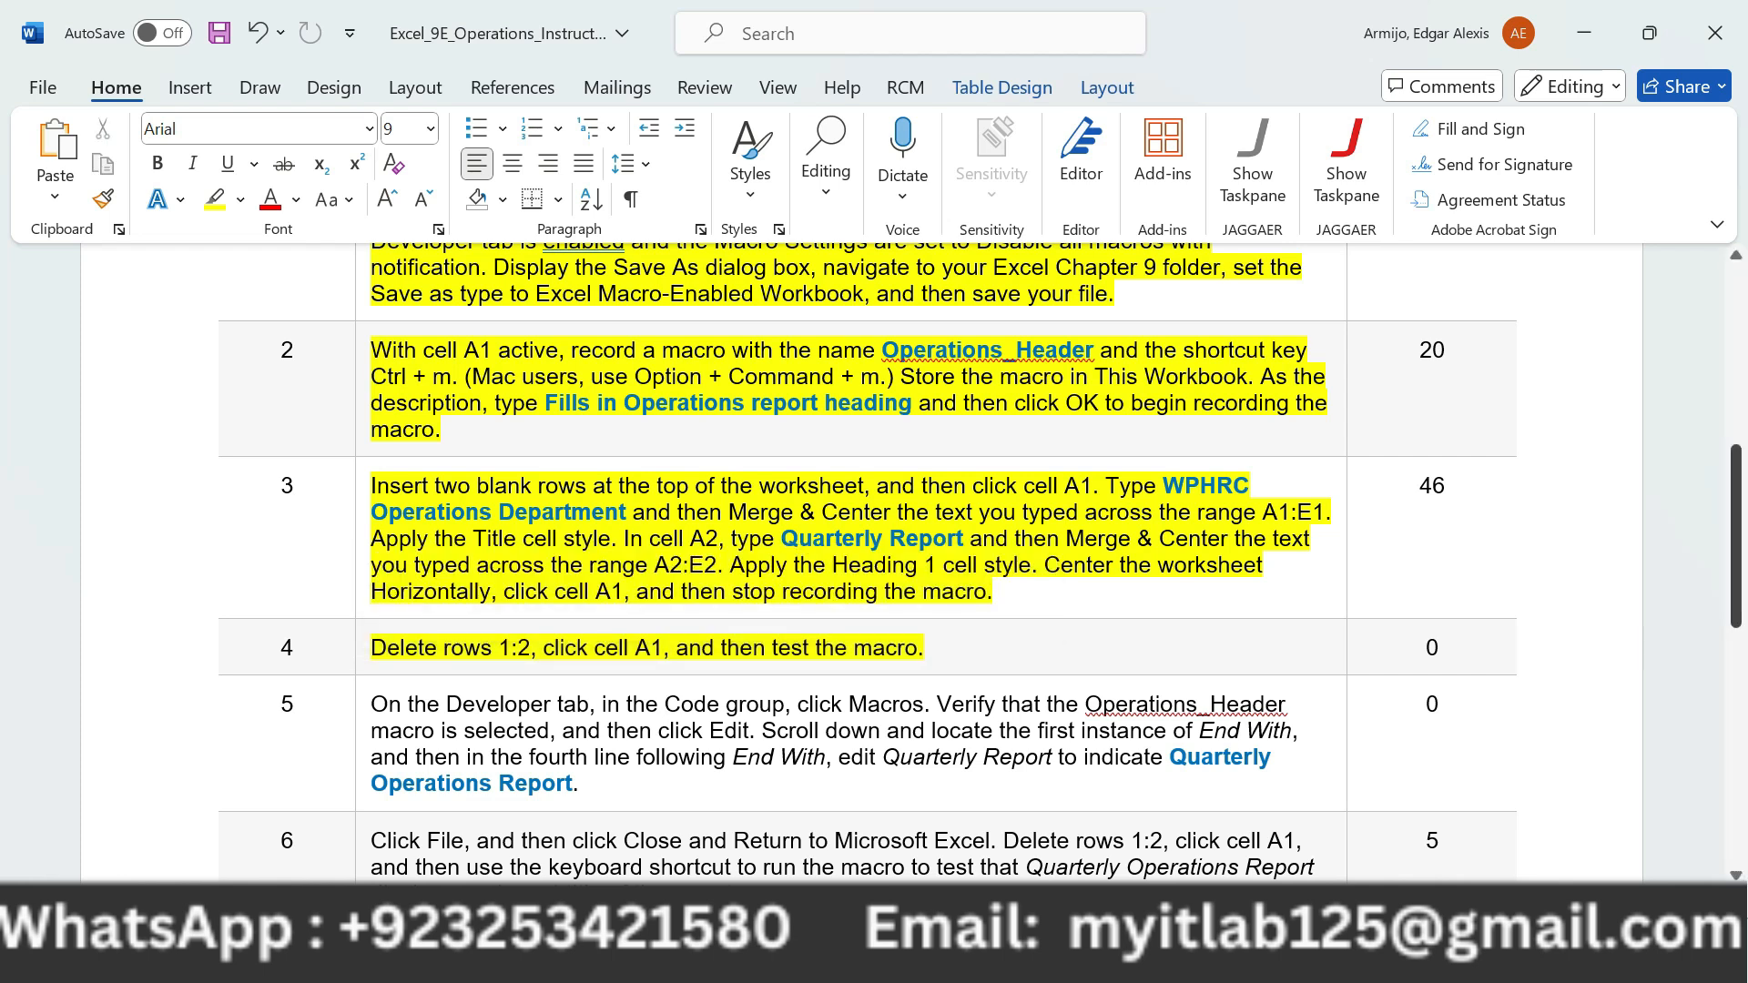
pyautogui.scroll(-3, 980, 564)
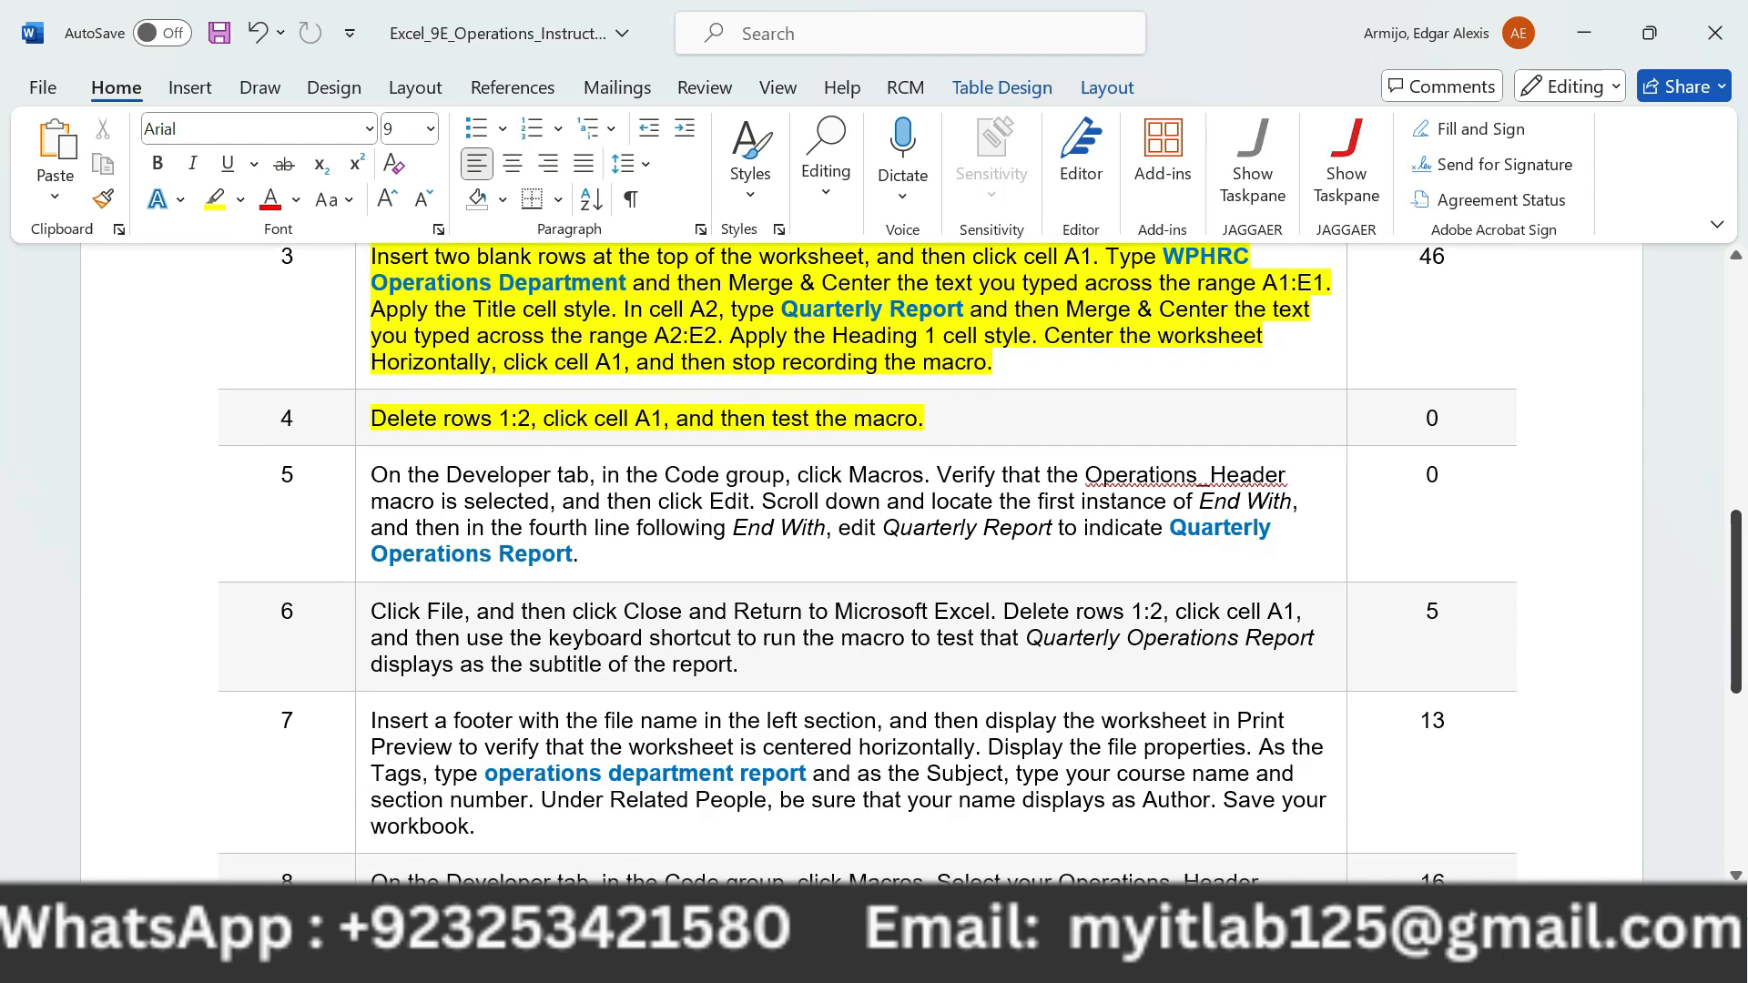
pyautogui.scroll(-6, 981, 564)
pyautogui.scroll(5, 981, 564)
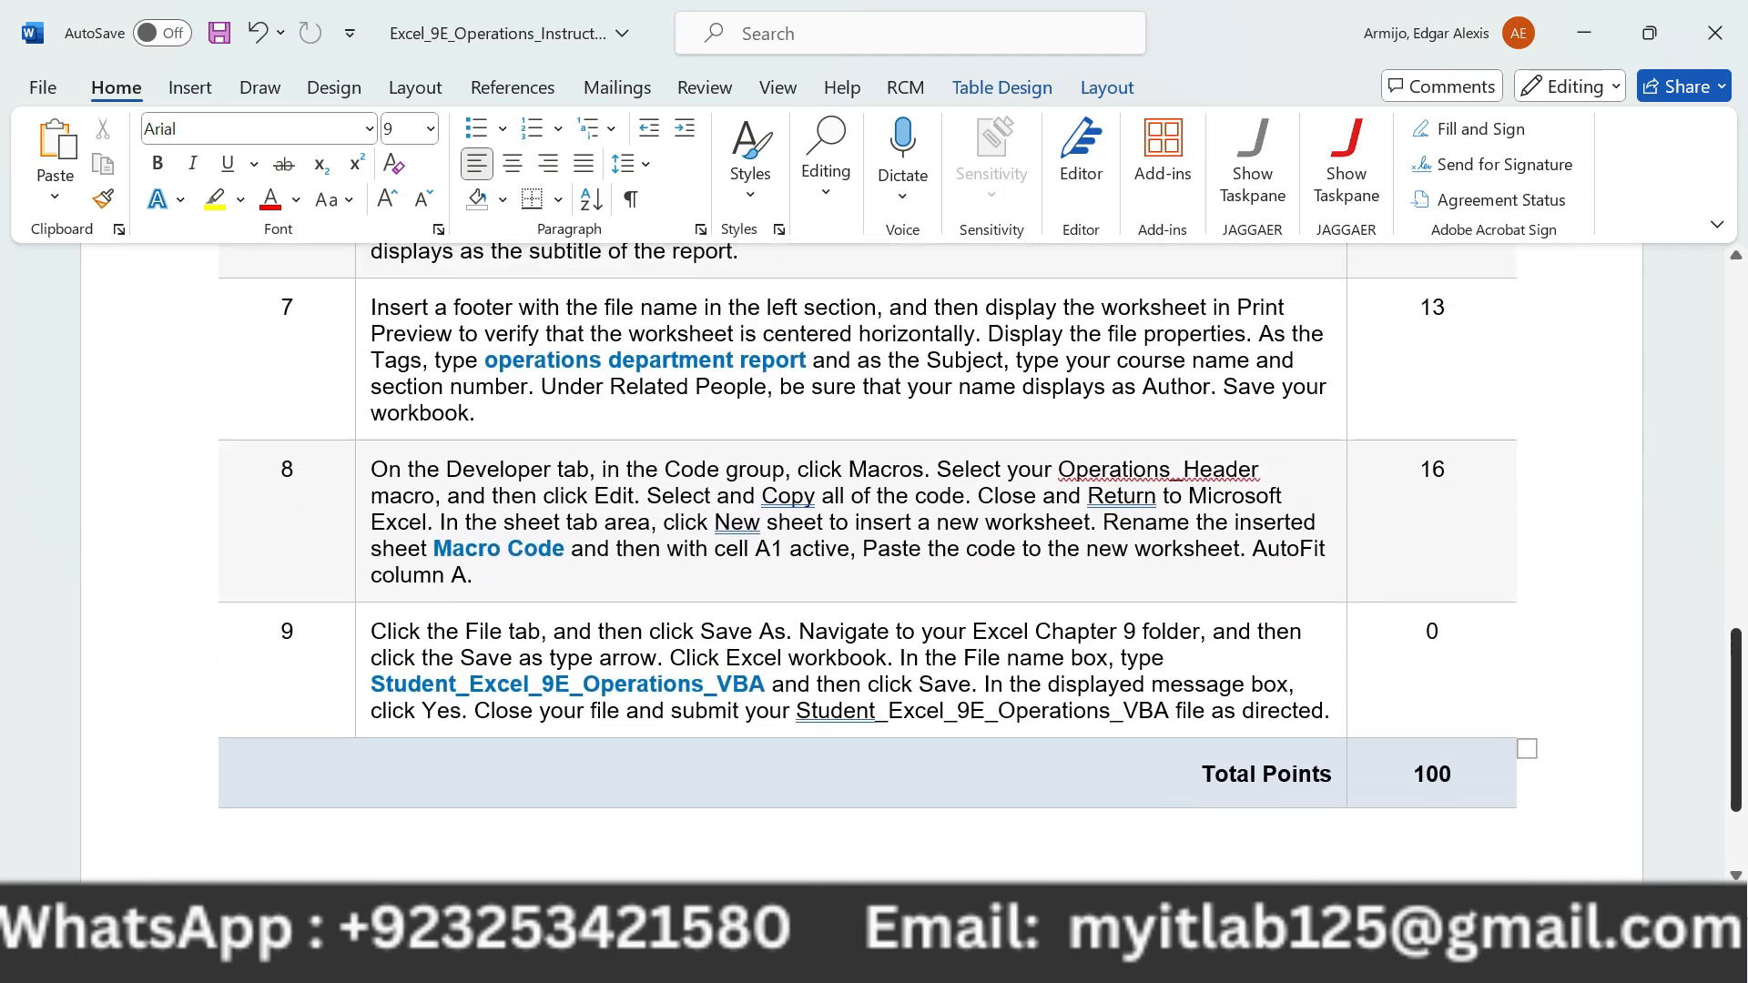
pyautogui.scroll(1, 980, 564)
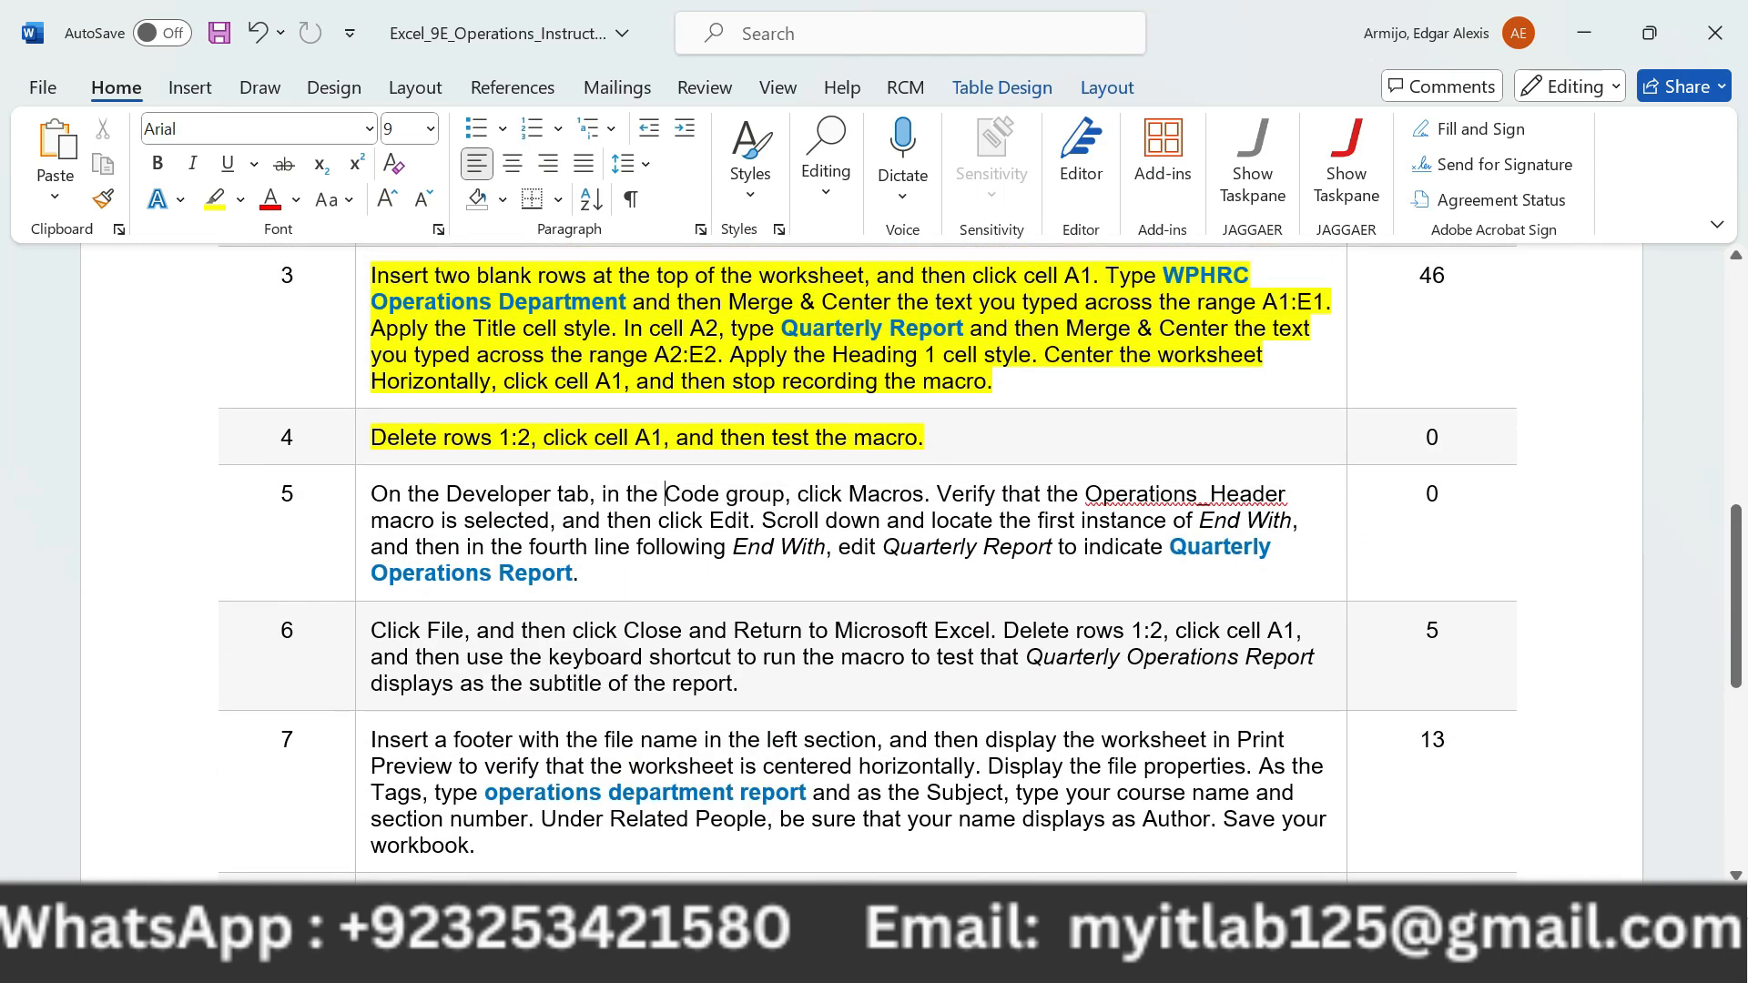
# Check the row deletion instruction in Word, delete rows 1:2 in Excel, and select cell A1.
pyautogui.moveTo(370, 438); pyautogui.dragTo(530, 438)
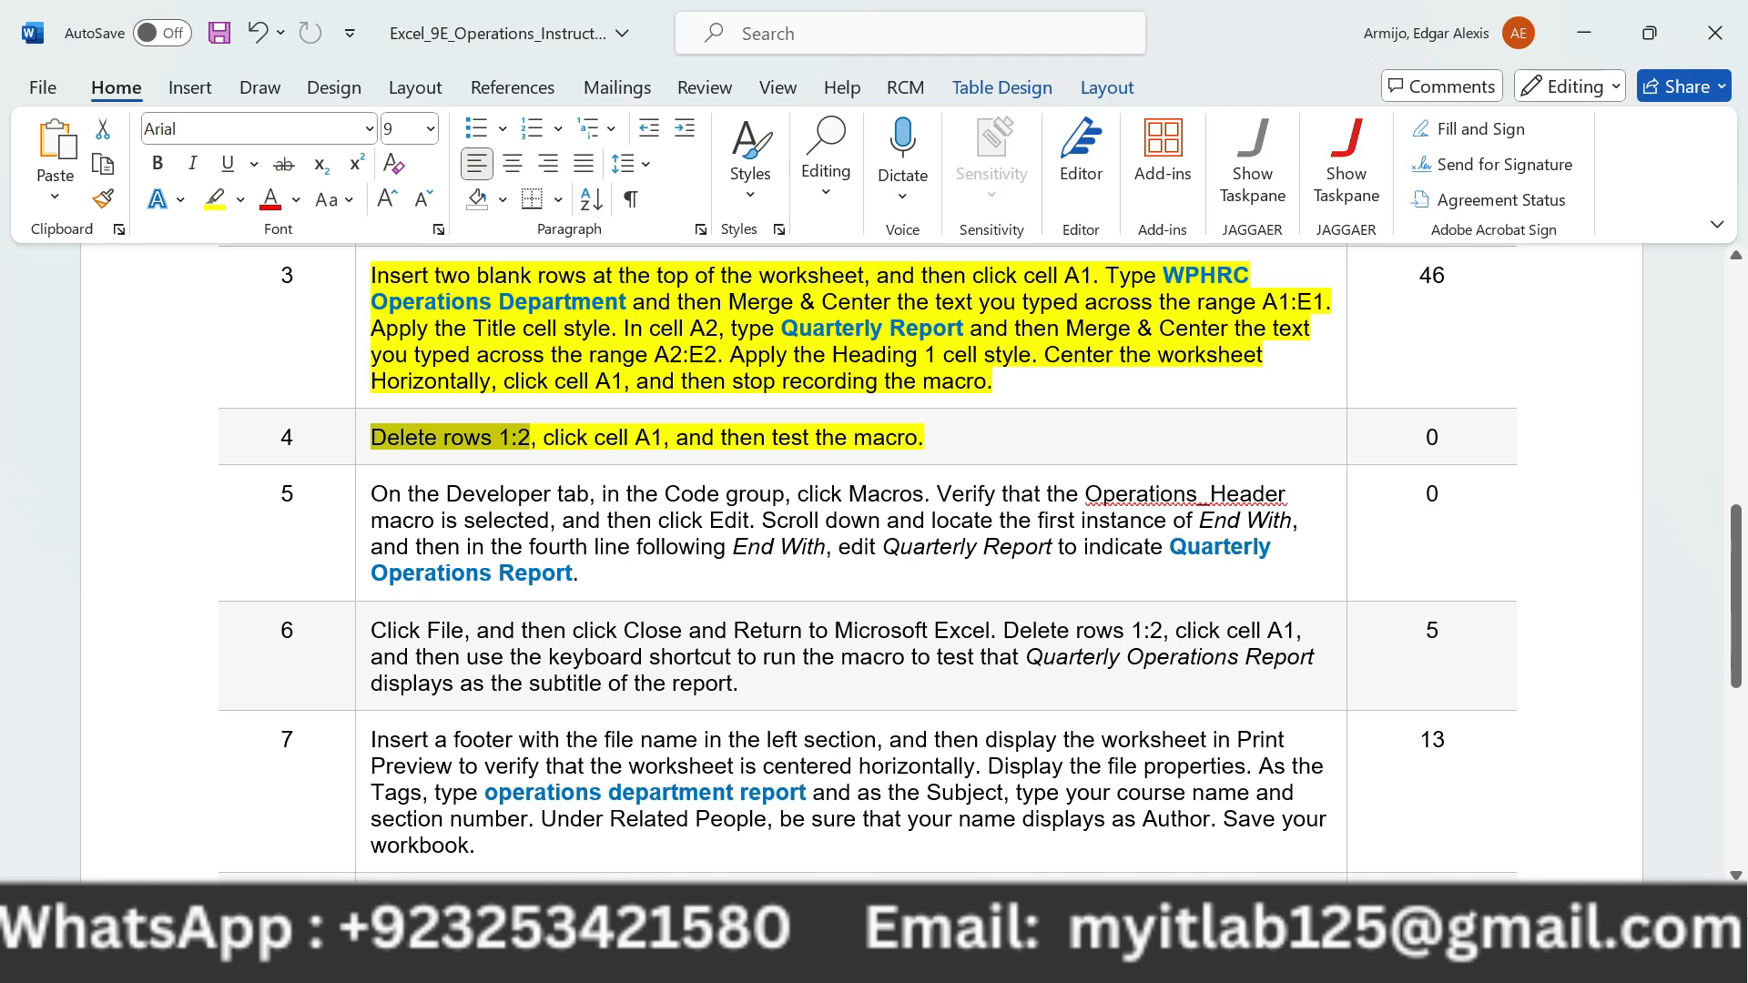
pyautogui.click(1249, 964)
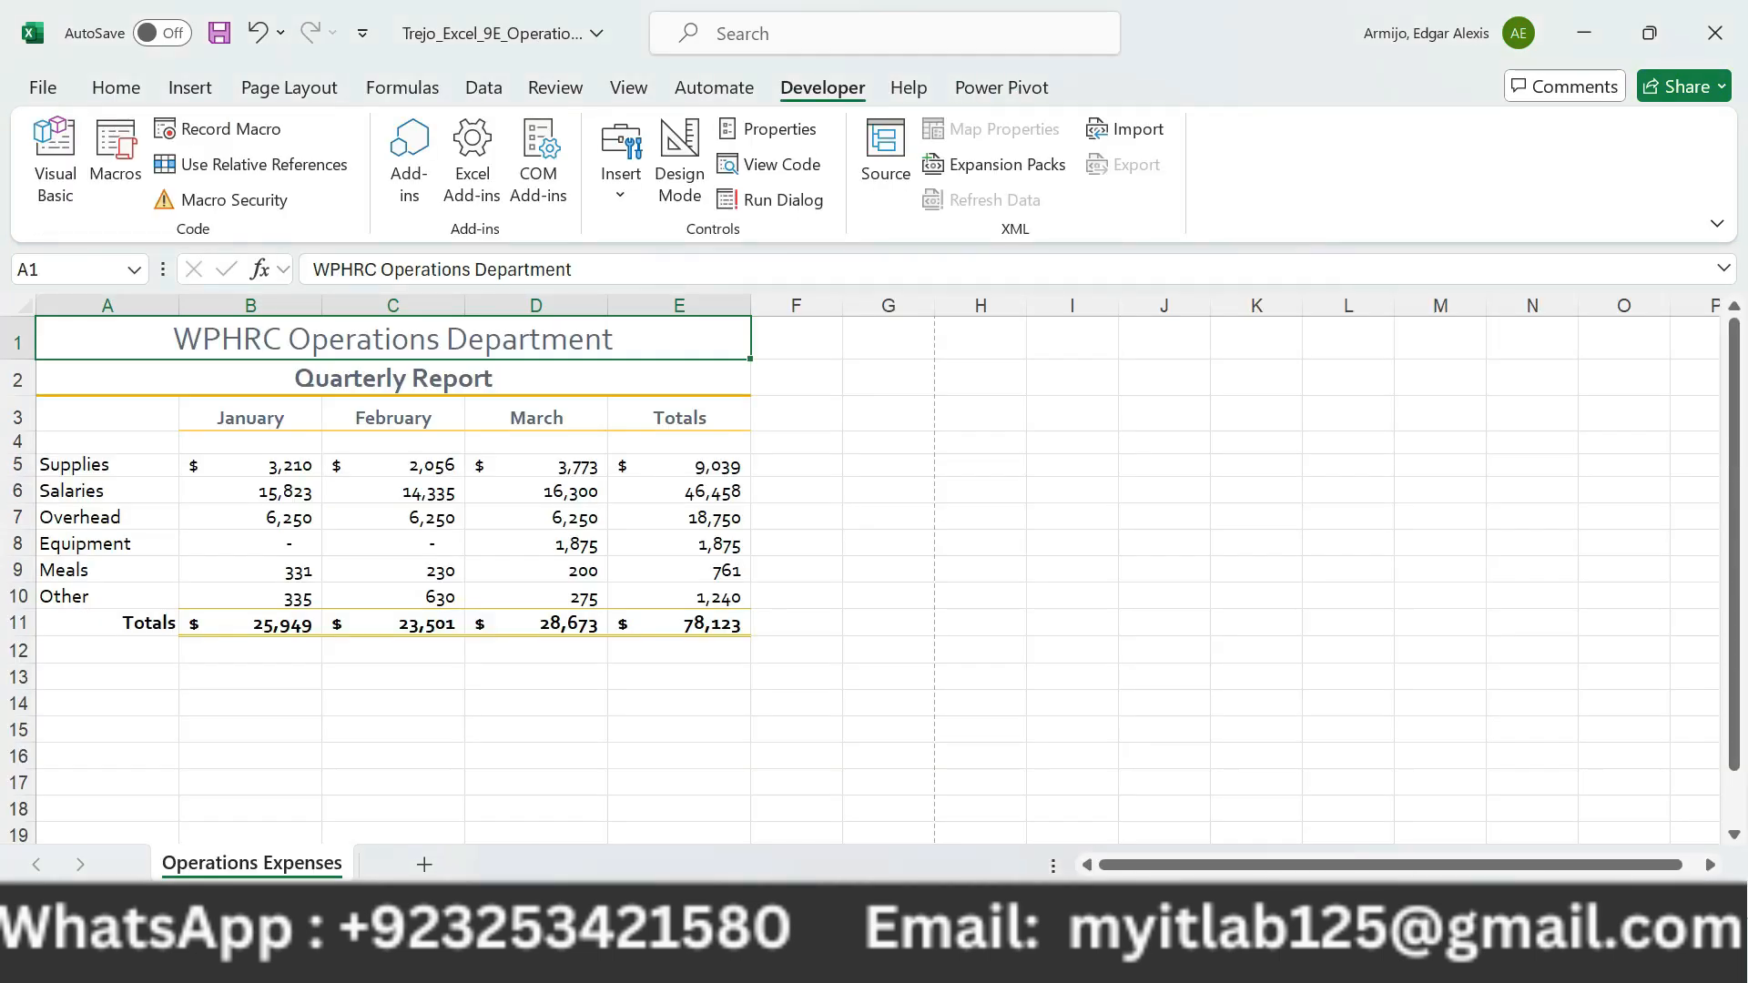
pyautogui.click(17, 343)
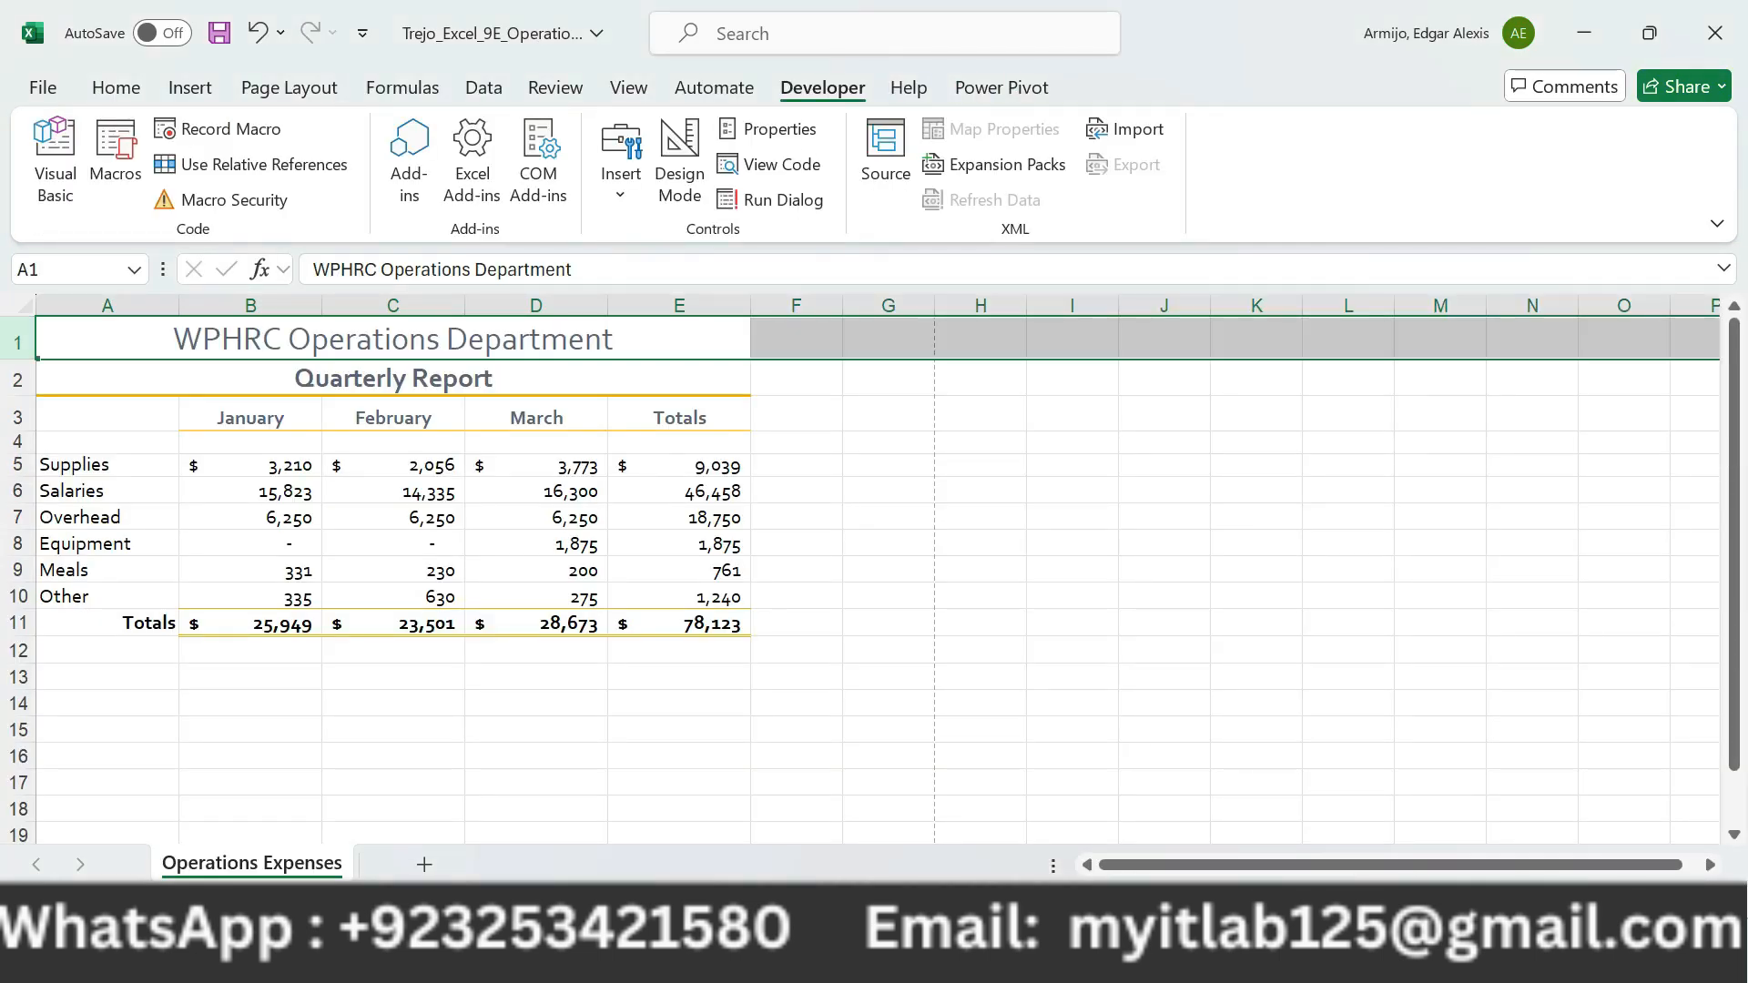
pyautogui.keyDown('shift'); pyautogui.click(18, 379); pyautogui.keyUp('shift')
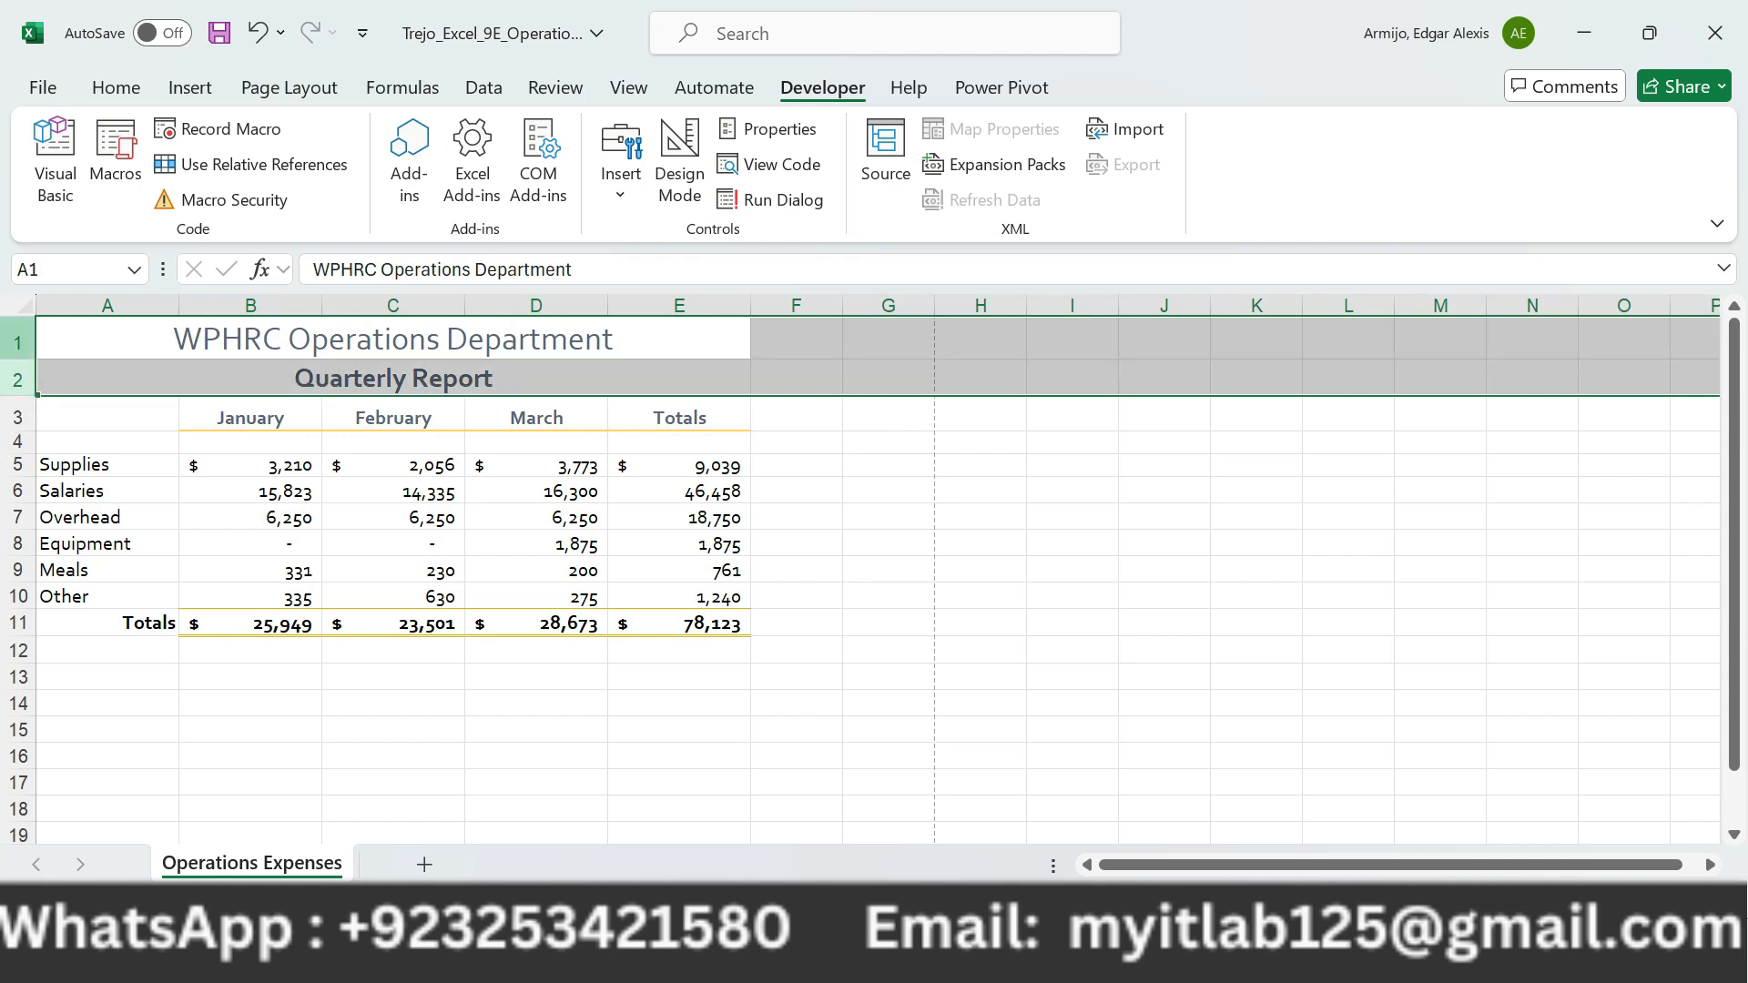
pyautogui.rightClick(18, 346)
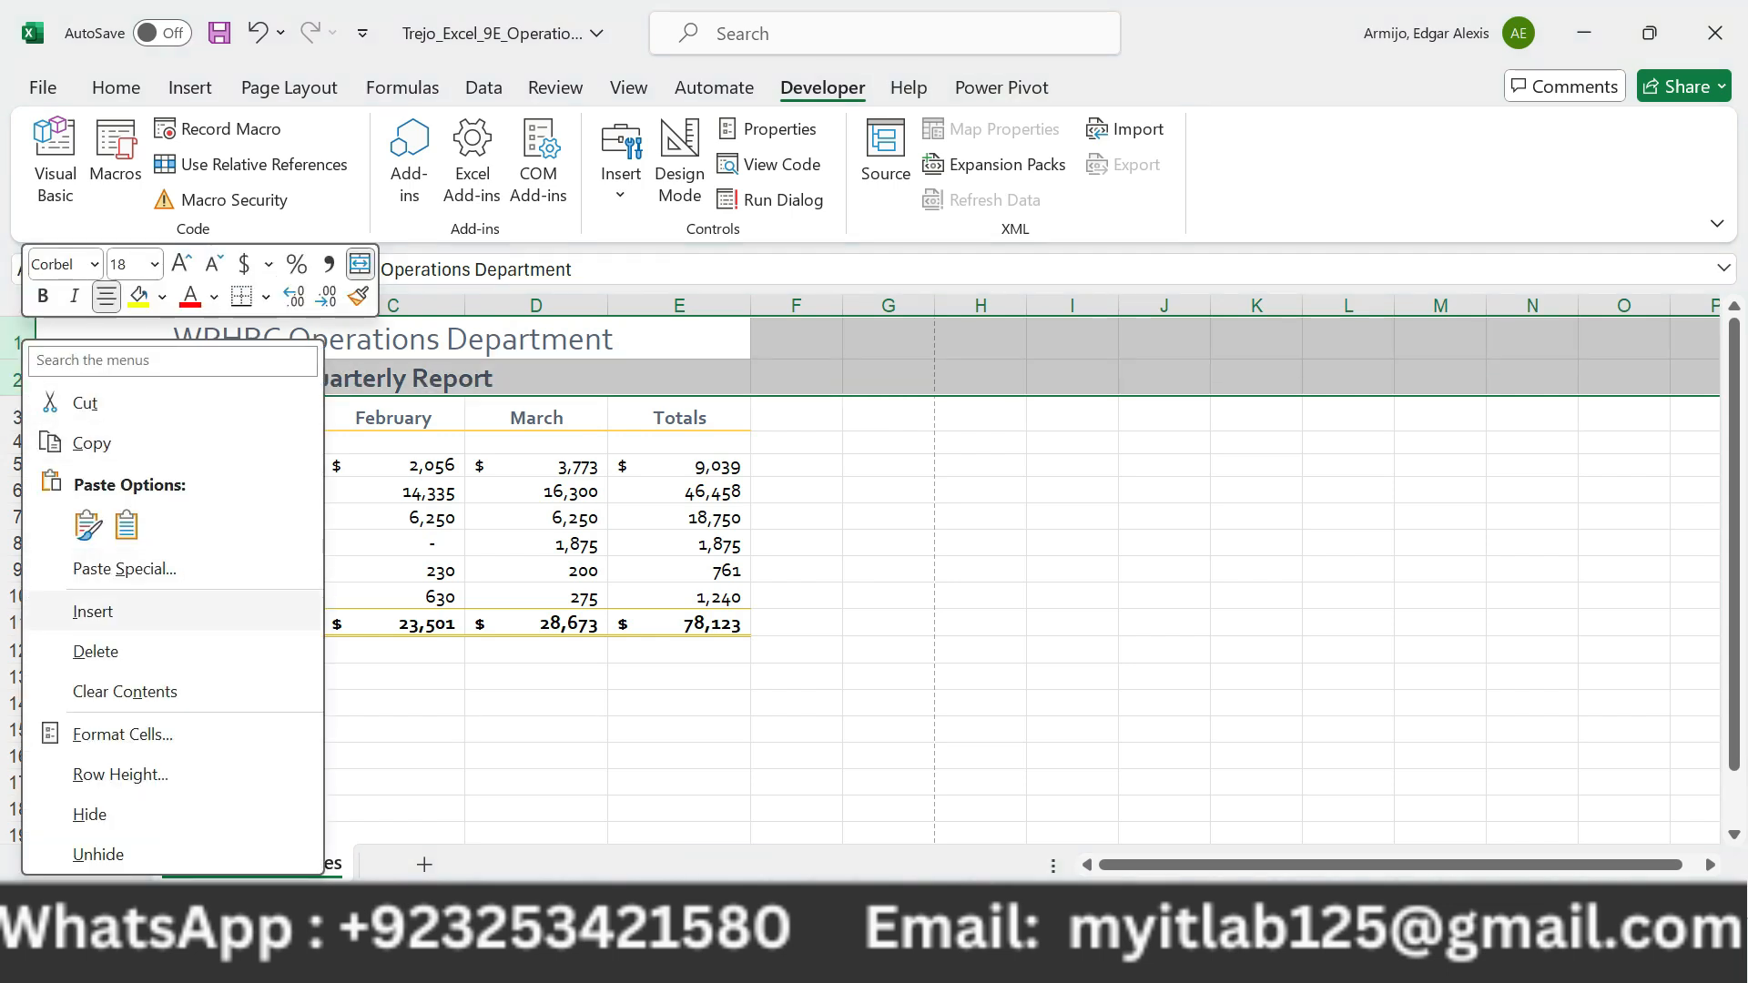
pyautogui.click(96, 651)
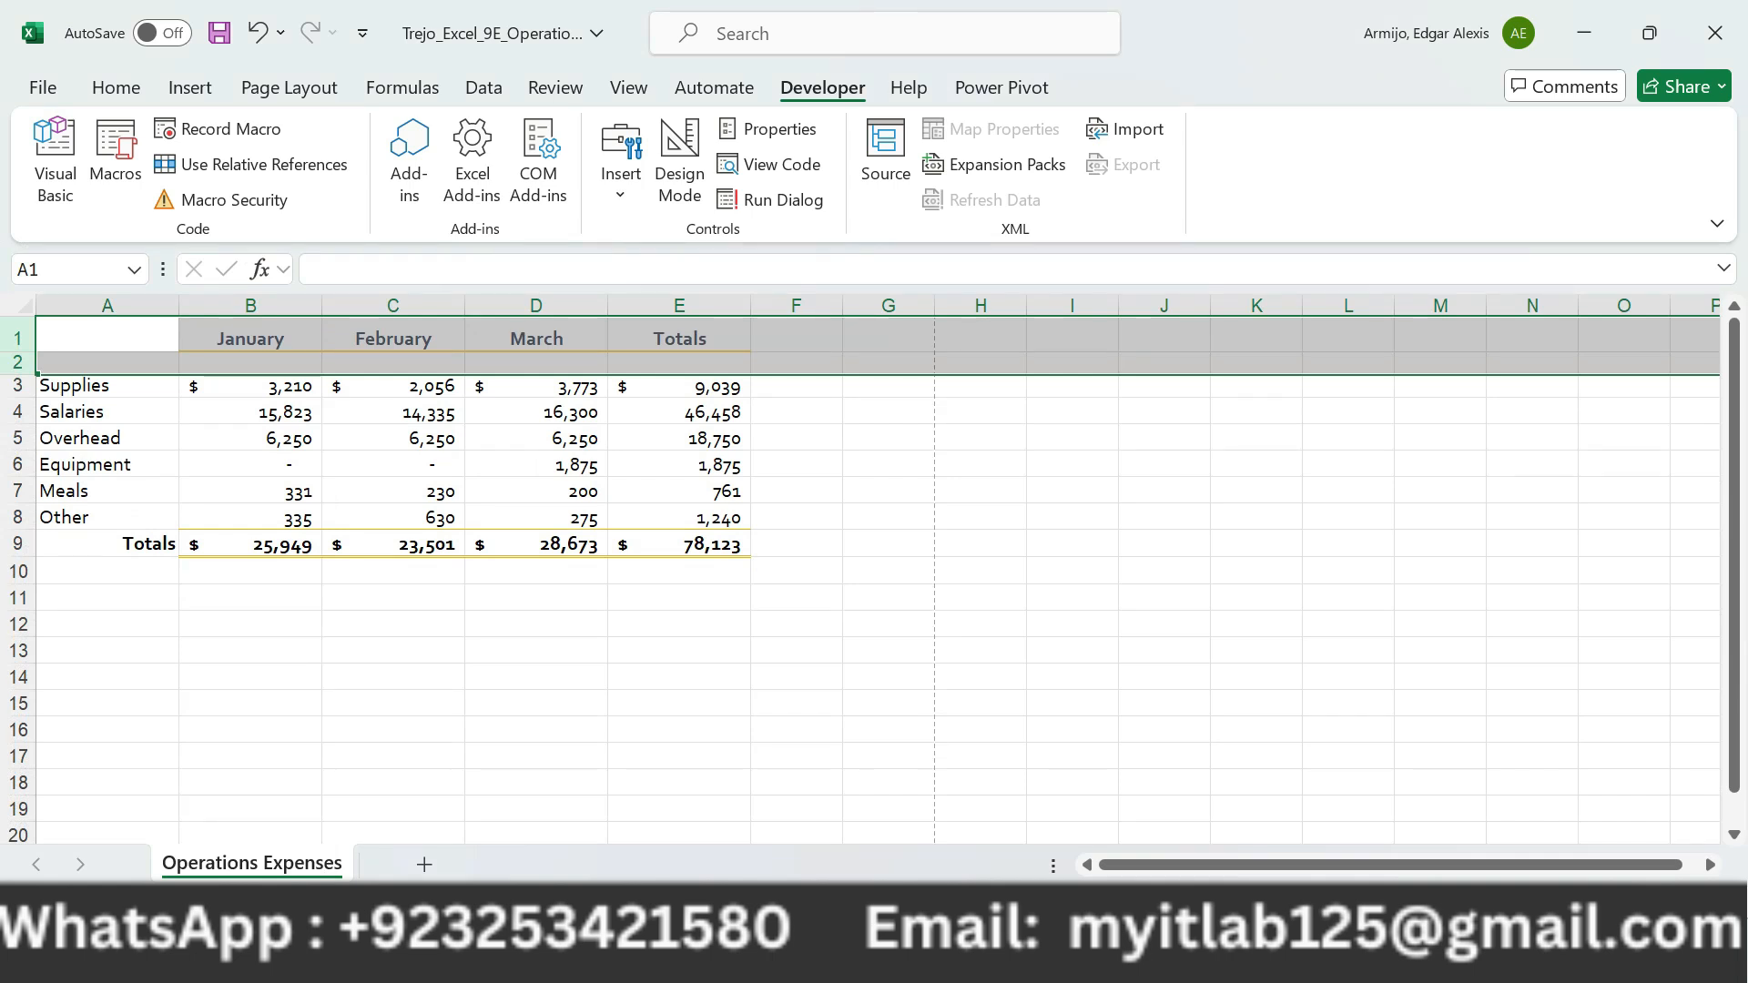
pyautogui.click(108, 364)
pyautogui.click(108, 335)
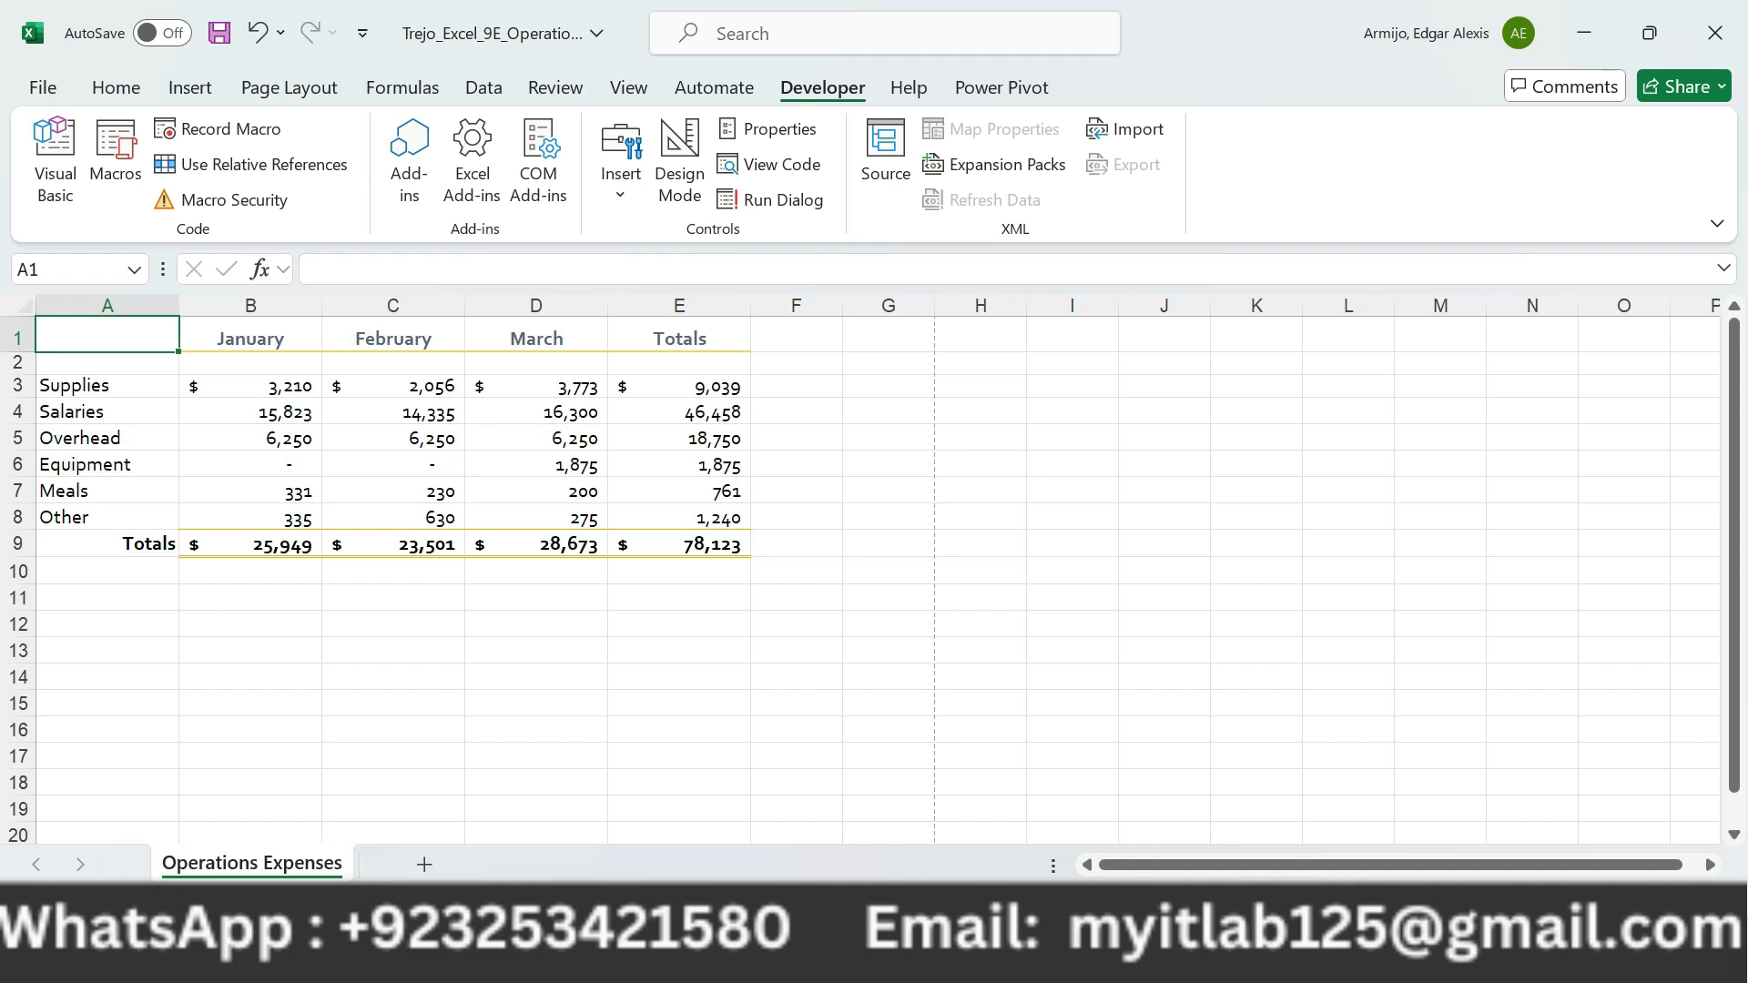
# Review the rest of instruction 4 in Word, and highlight instruction 5 in yellow.
pyautogui.hotkey('alt', 'Tab')
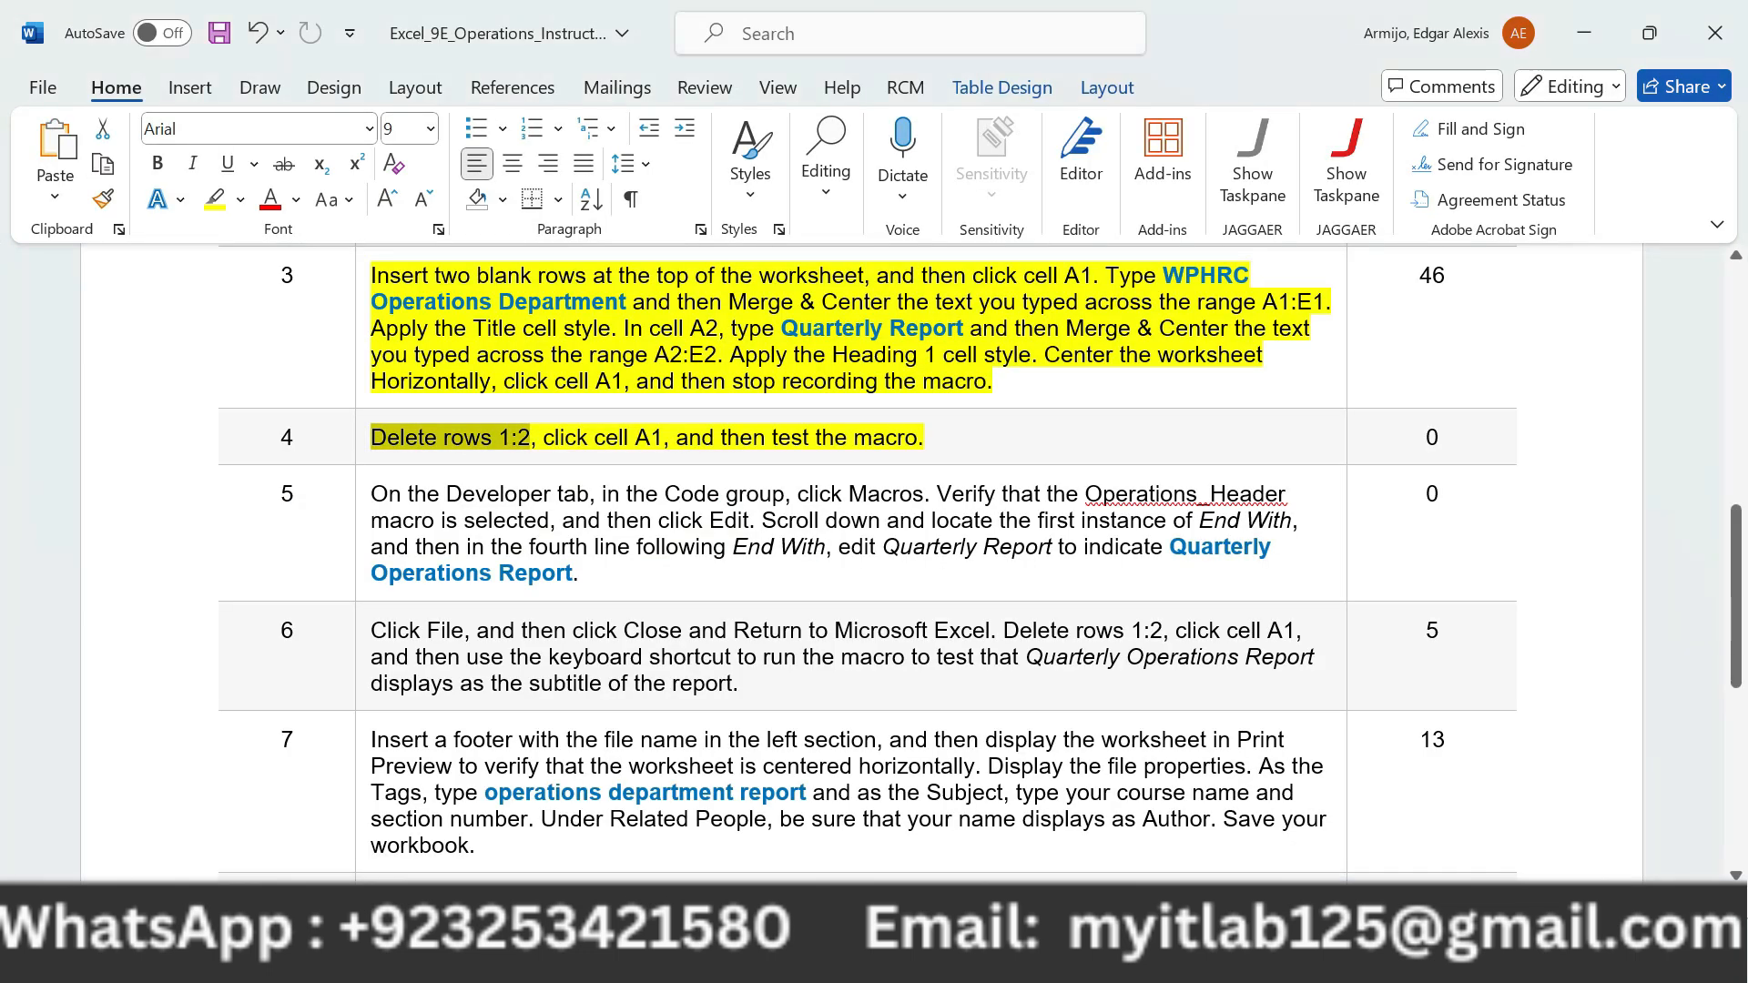
pyautogui.moveTo(544, 437); pyautogui.dragTo(918, 437)
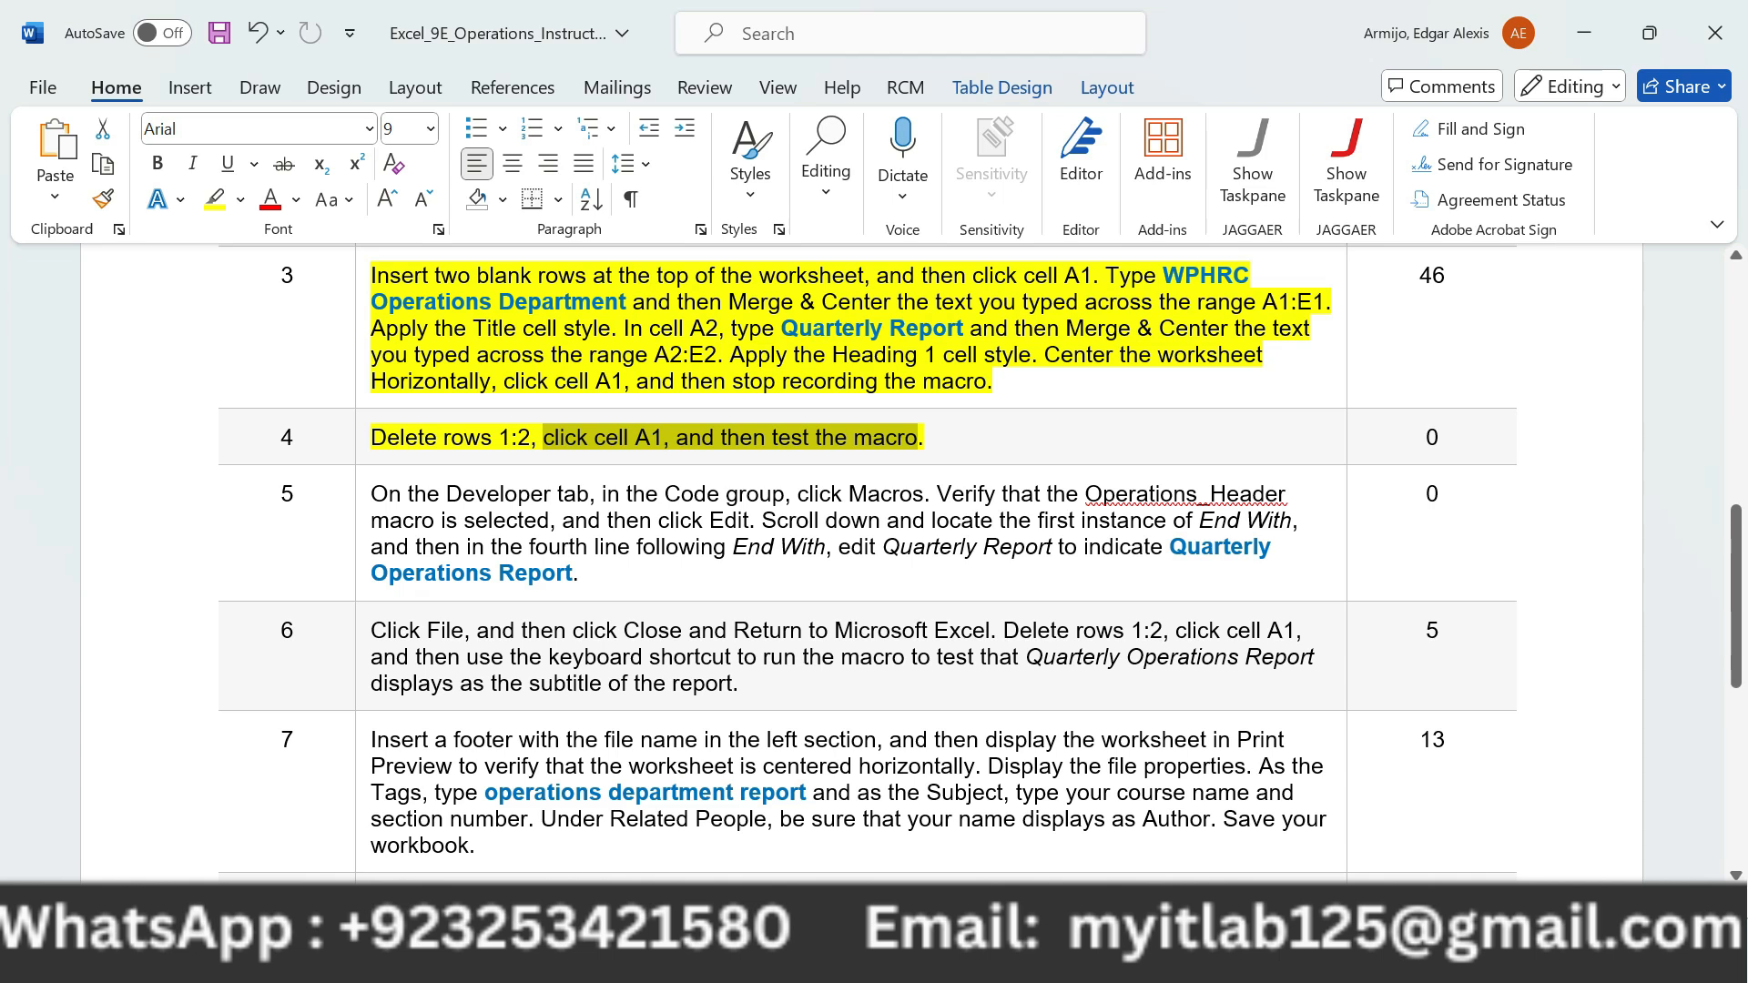
pyautogui.click(363, 518)
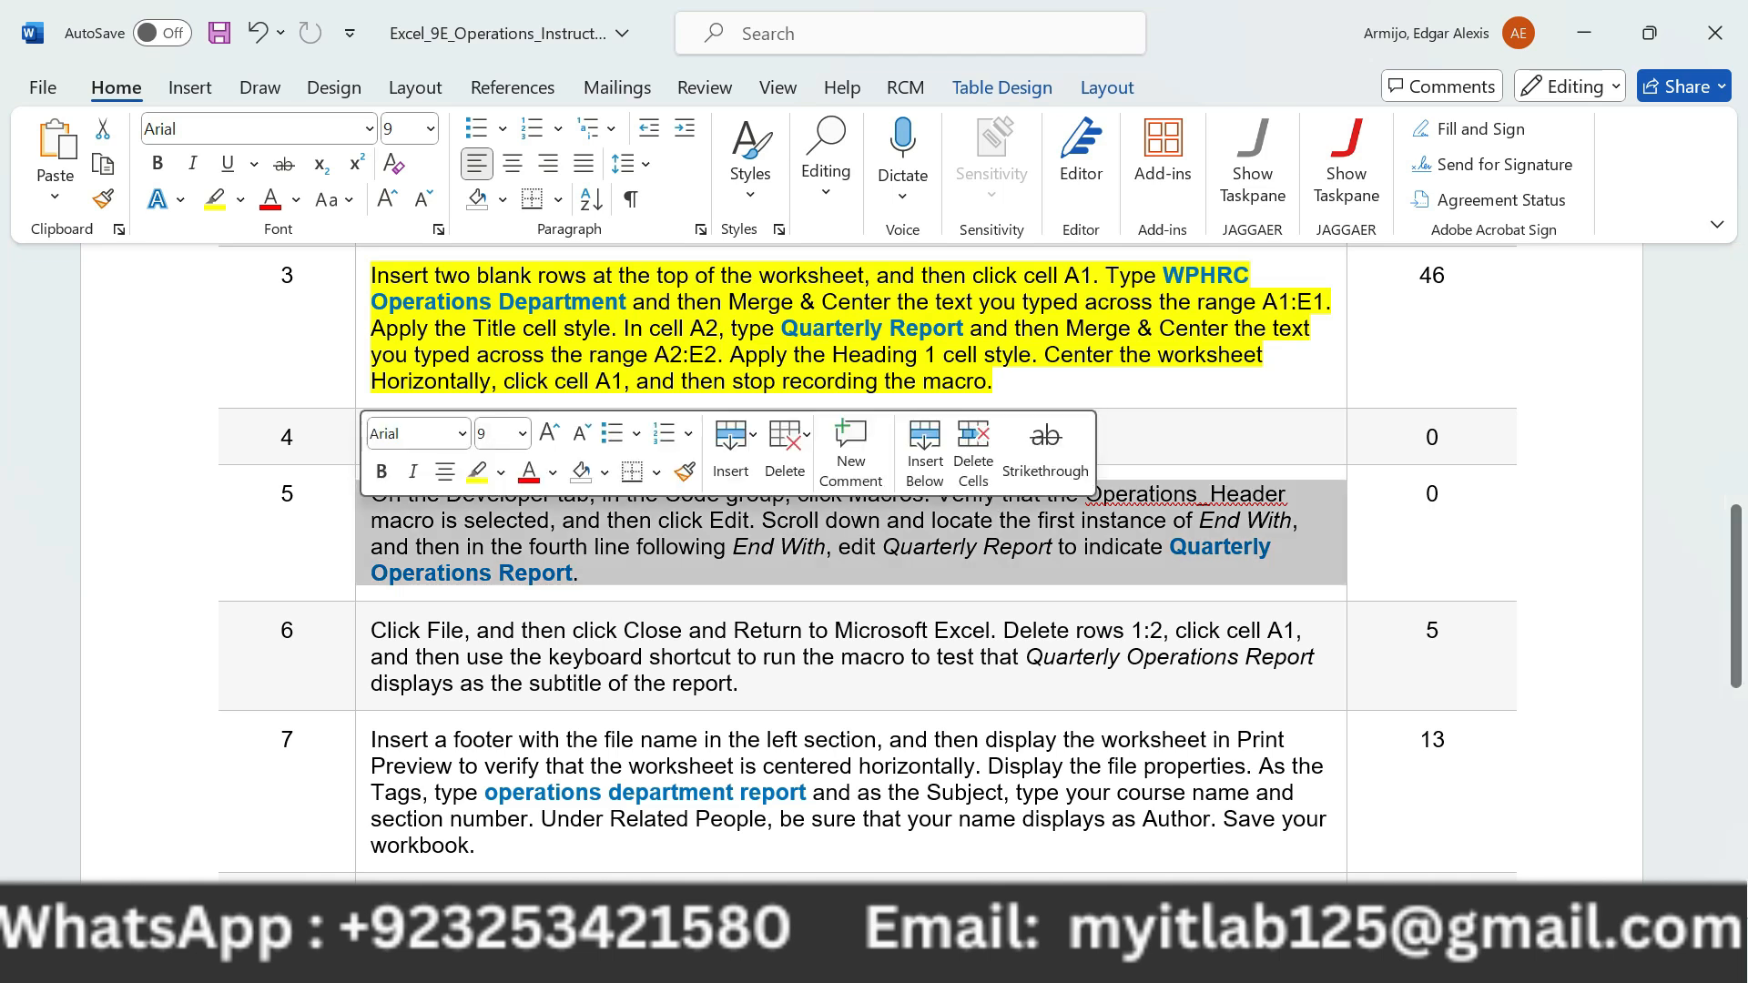
pyautogui.click(476, 471)
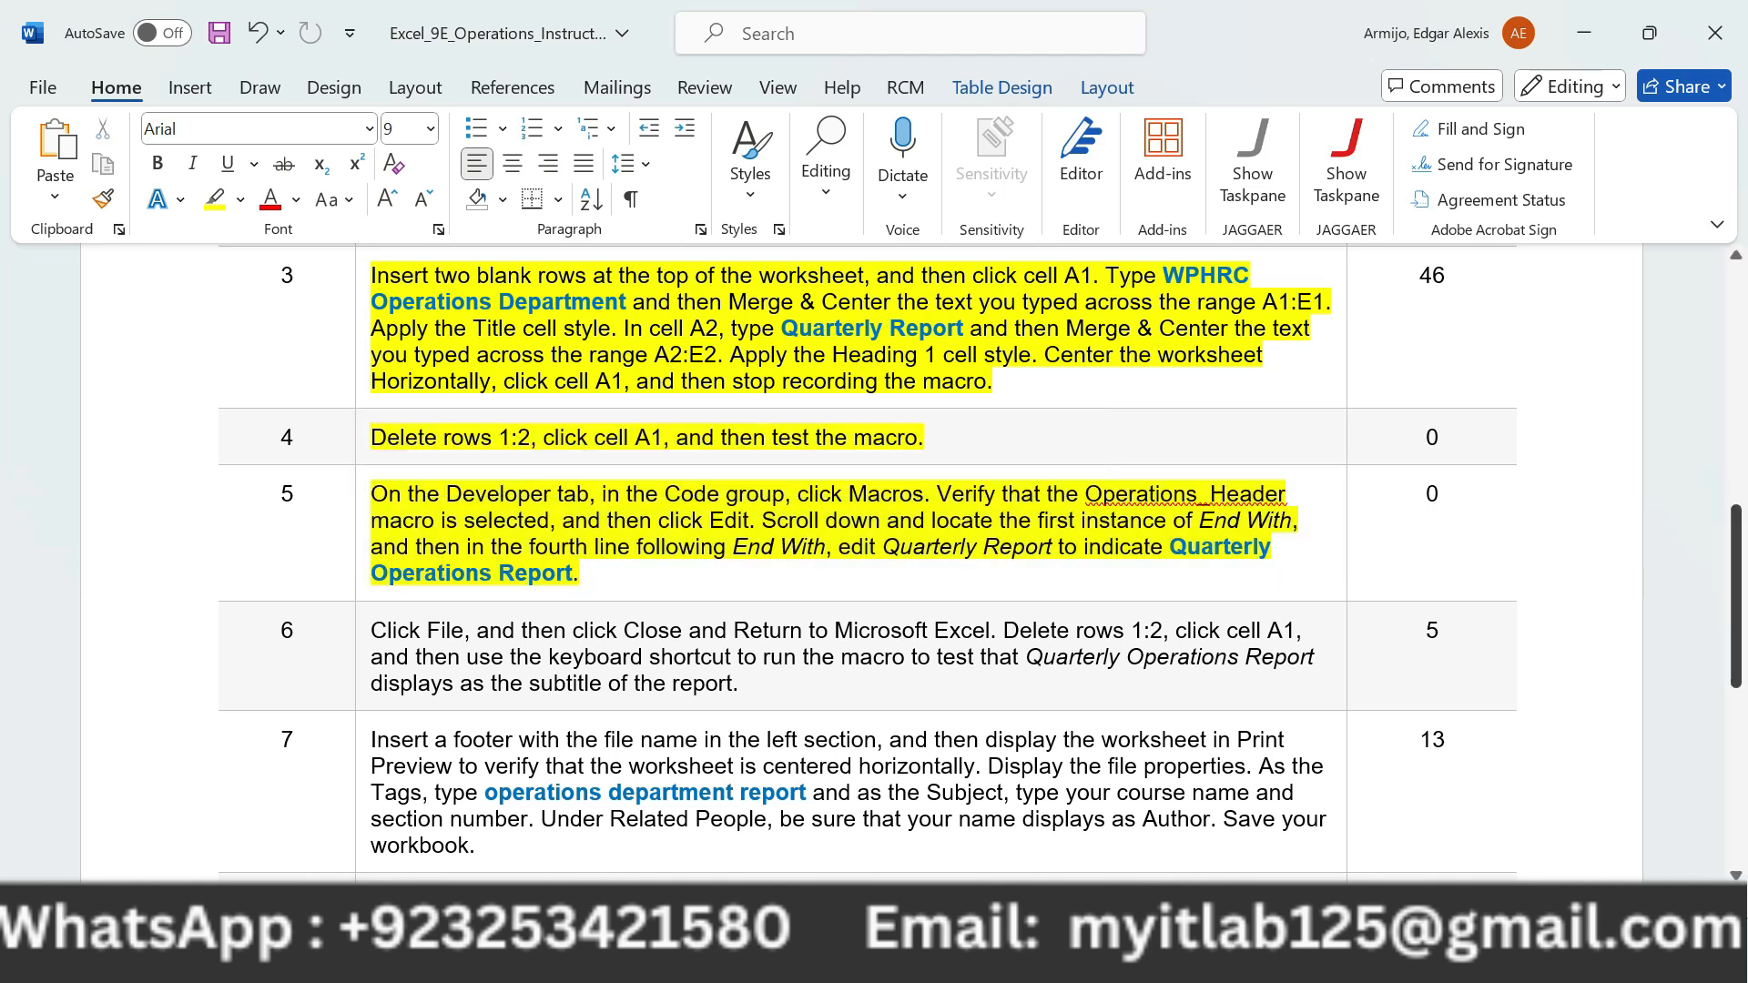
pyautogui.scroll(-3, 588, 547)
pyautogui.scroll(2, 589, 416)
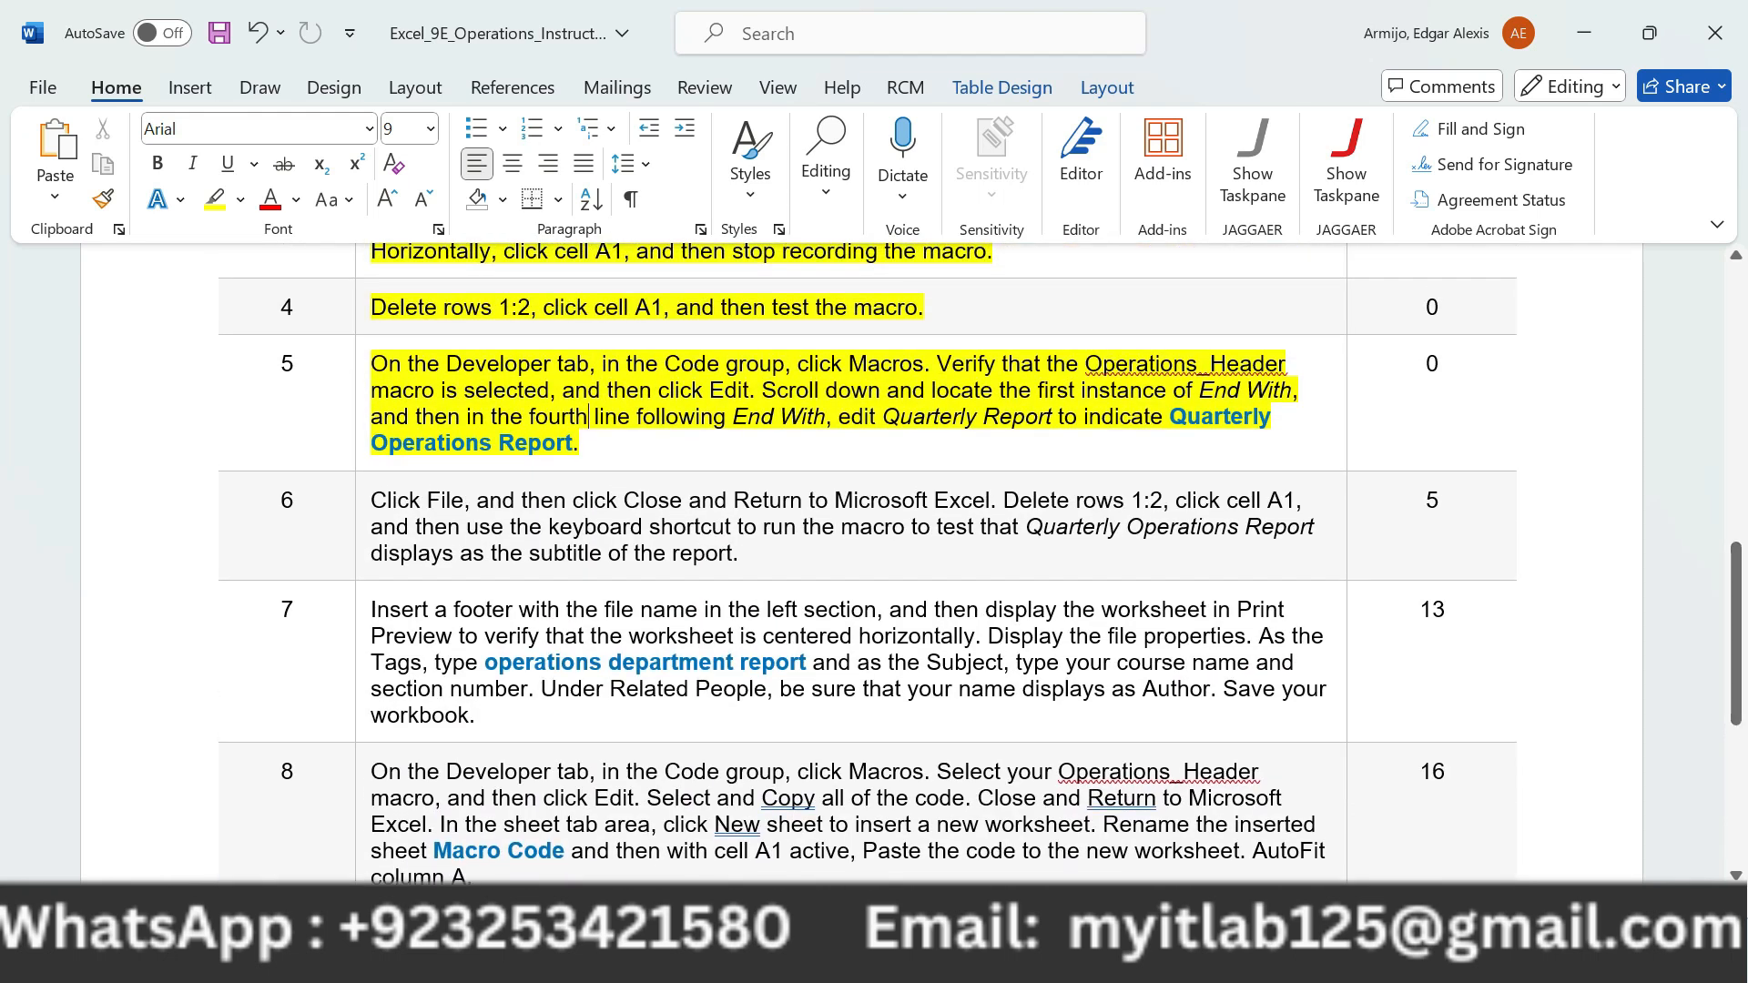
# Check the start of instruction 5 in Word, and open the list of macros in Excel.
pyautogui.moveTo(371, 364); pyautogui.dragTo(589, 363)
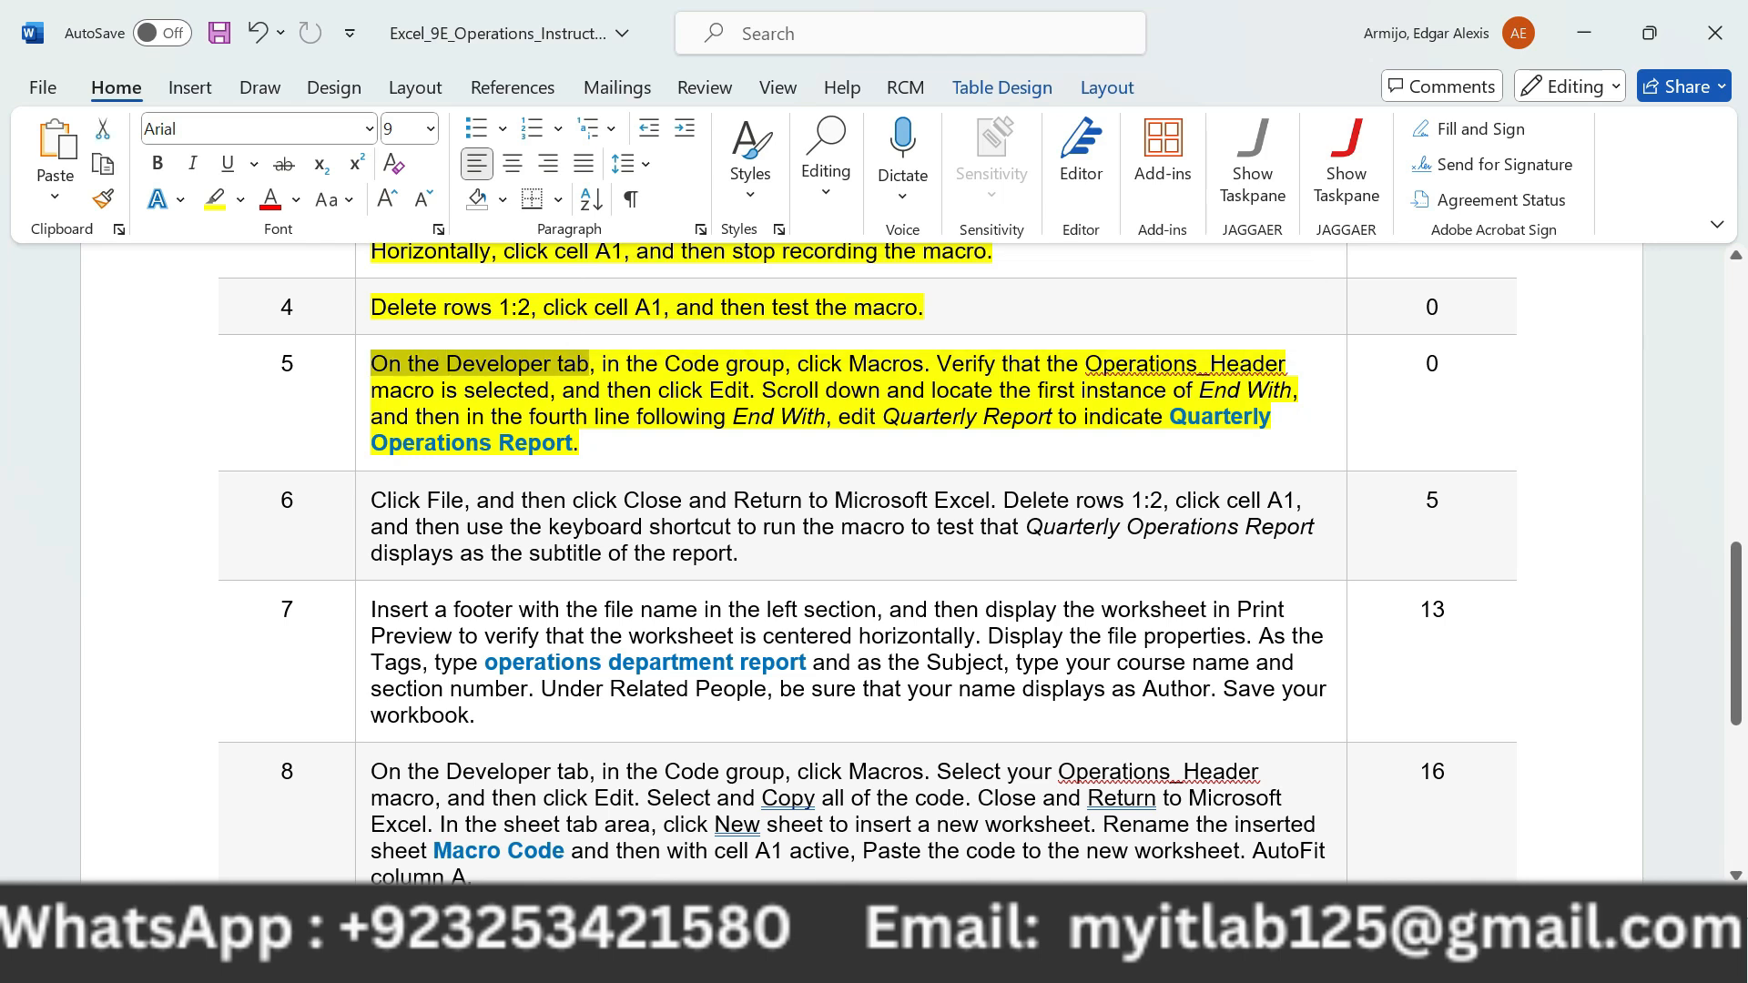
pyautogui.hotkey('alt', 'Tab')
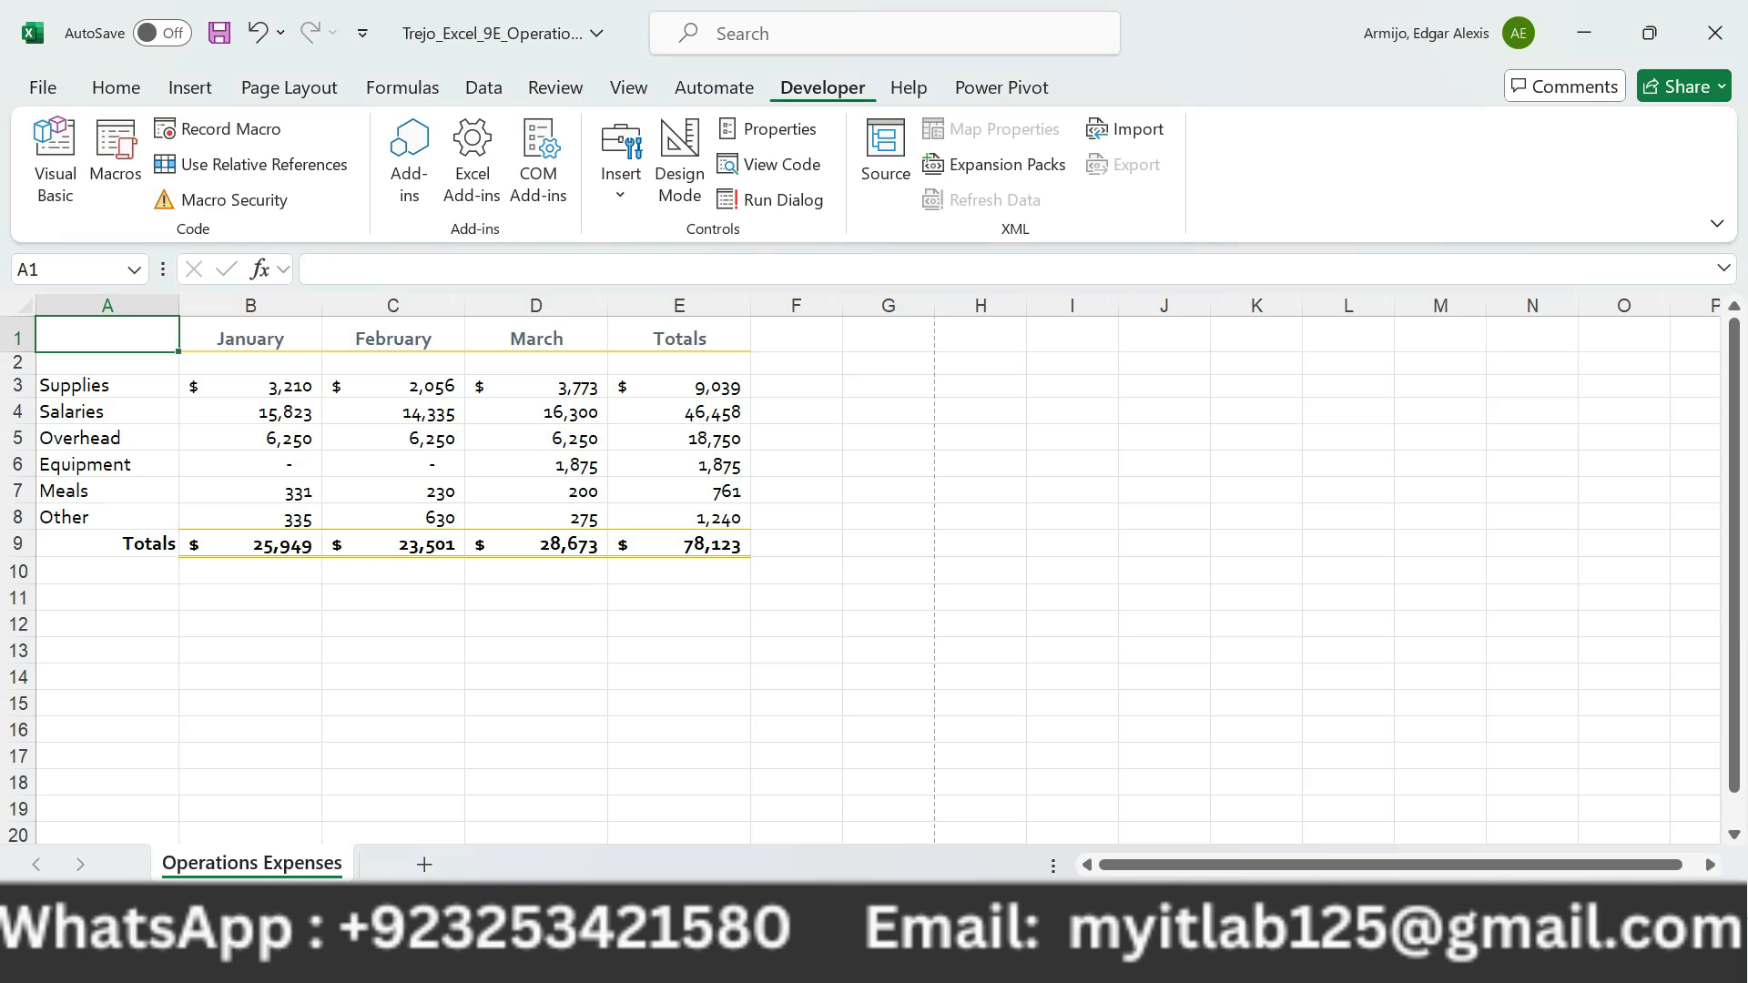
pyautogui.hotkey('alt', 'Tab')
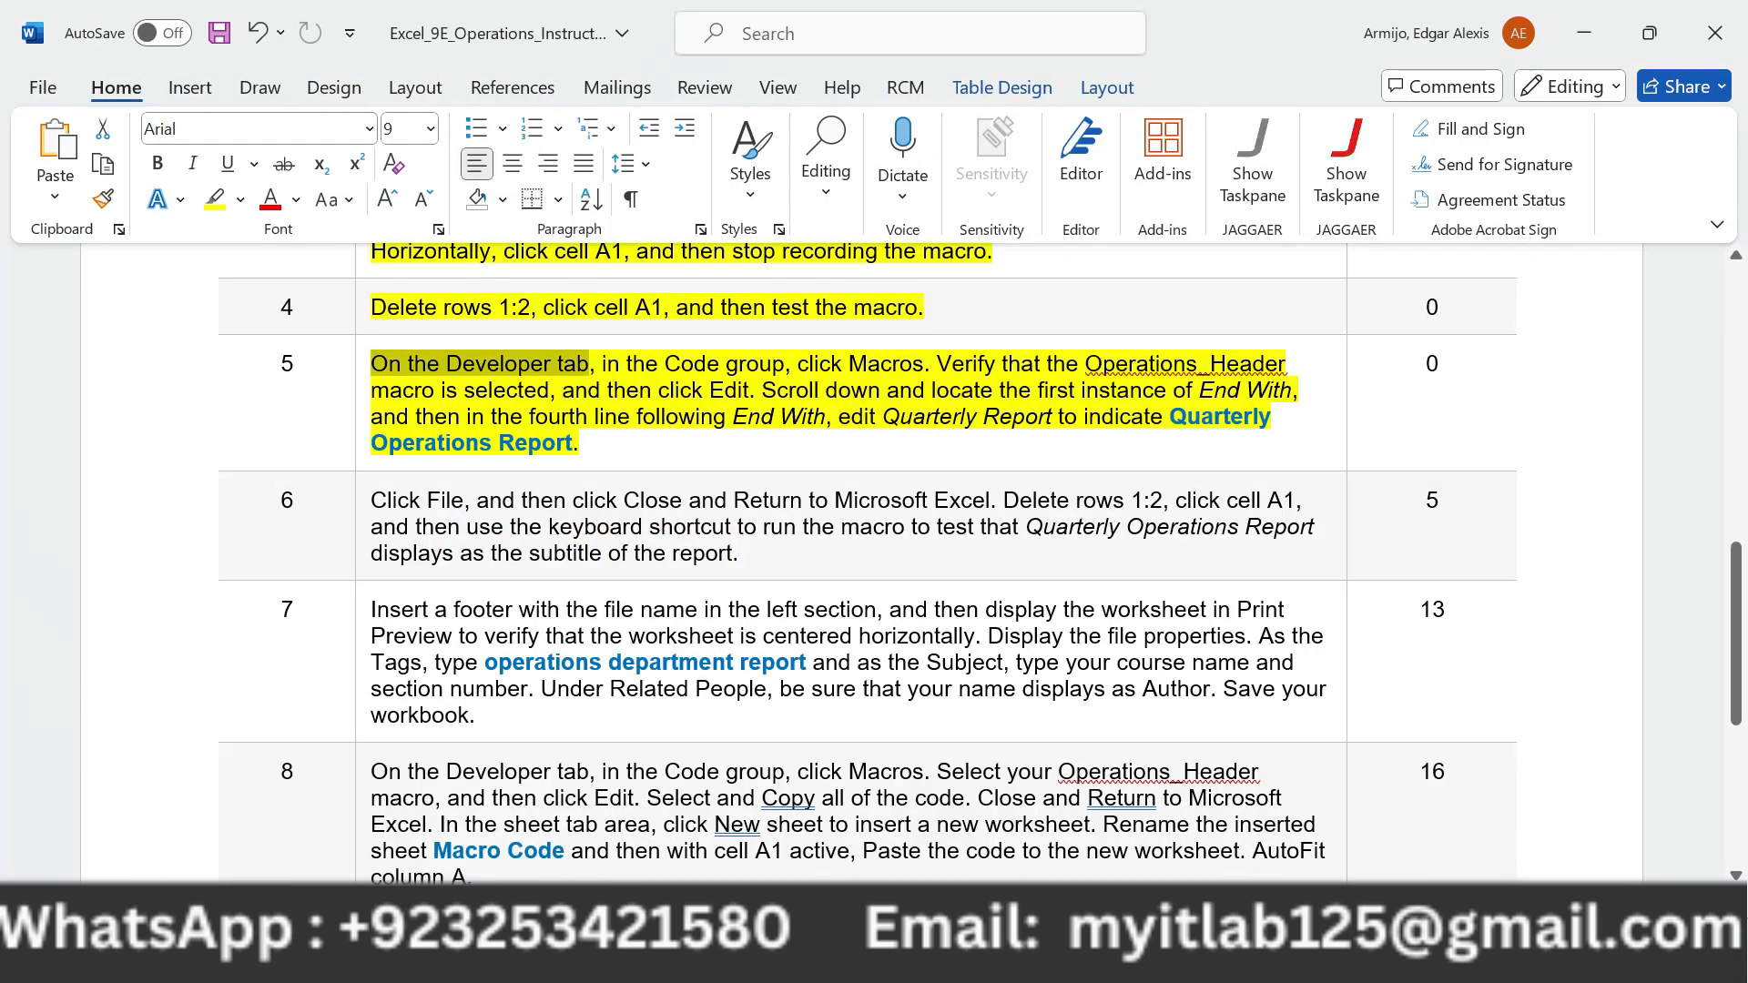
pyautogui.moveTo(601, 364); pyautogui.dragTo(923, 363)
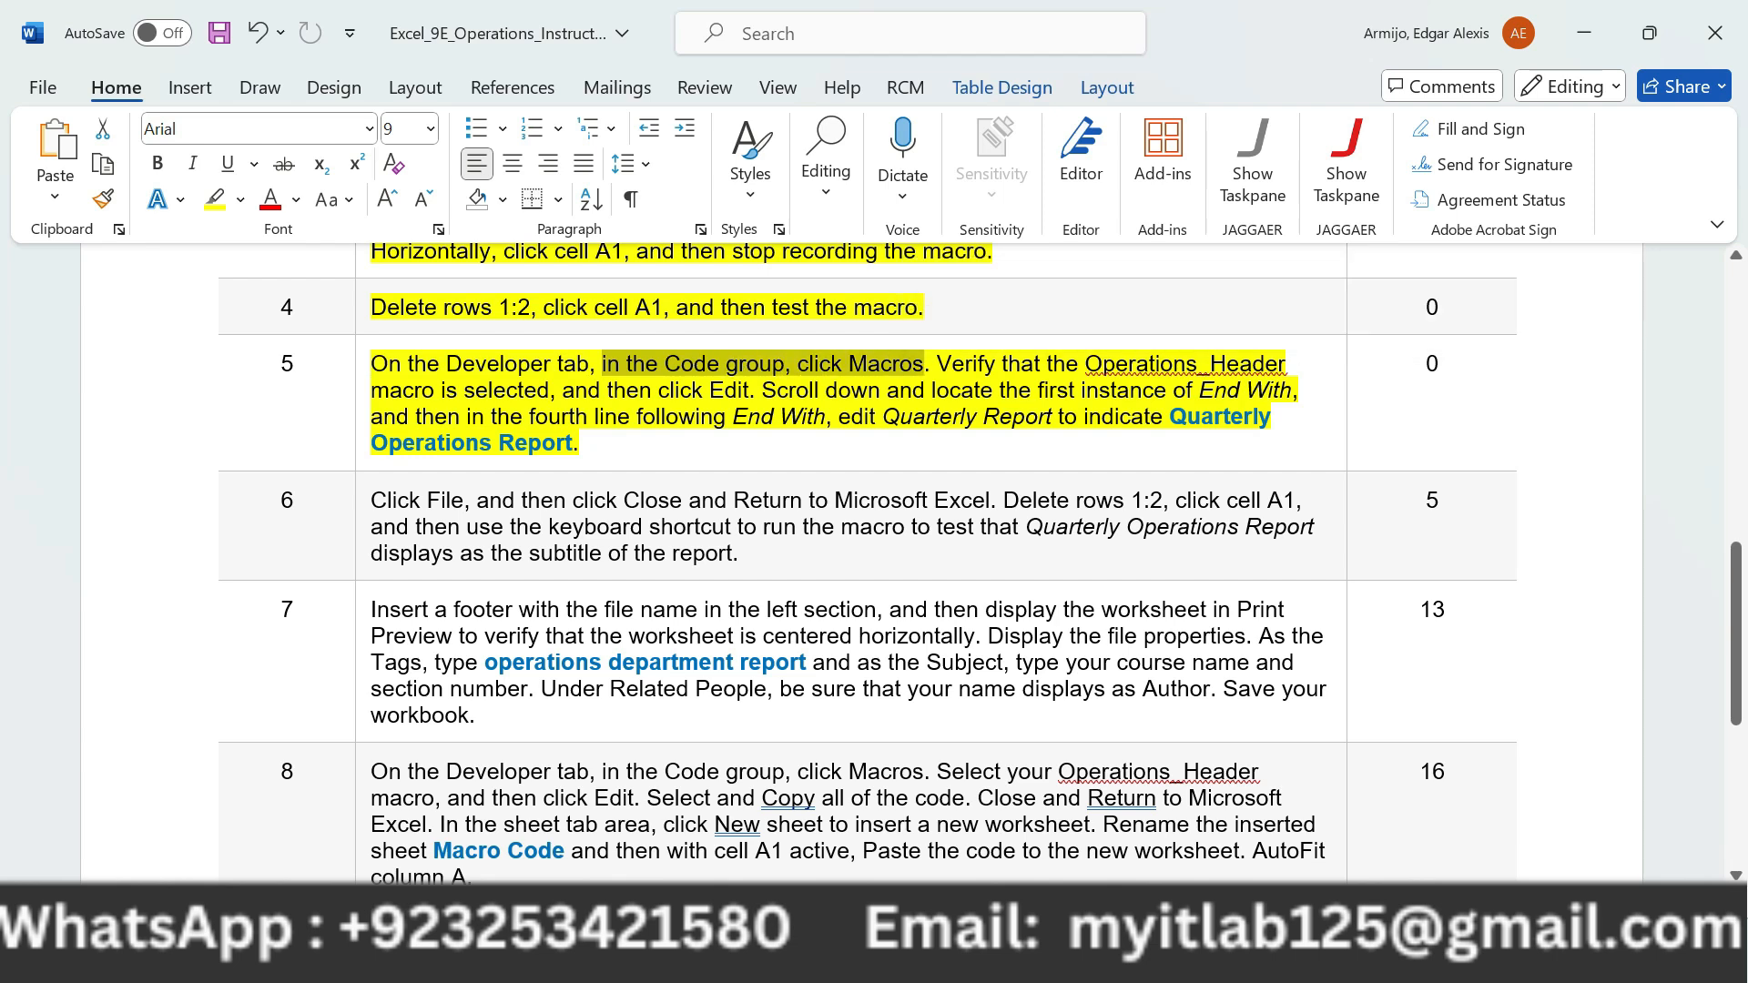
pyautogui.hotkey('alt', 'Tab')
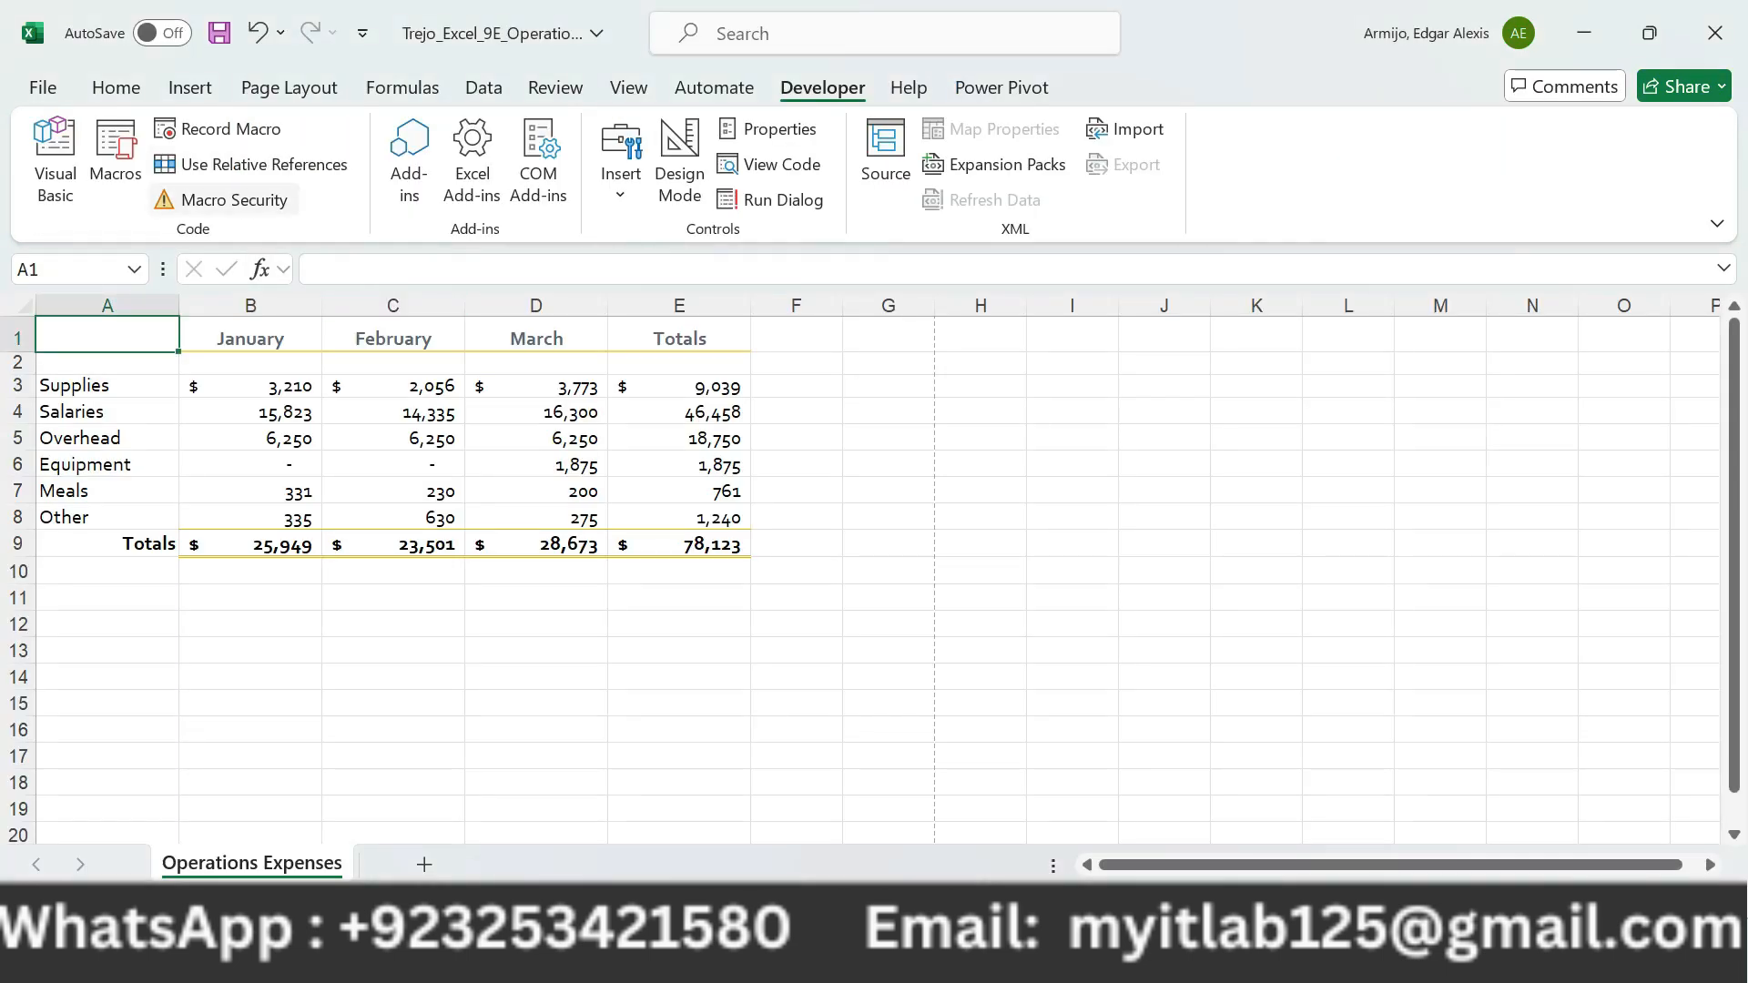
pyautogui.click(116, 159)
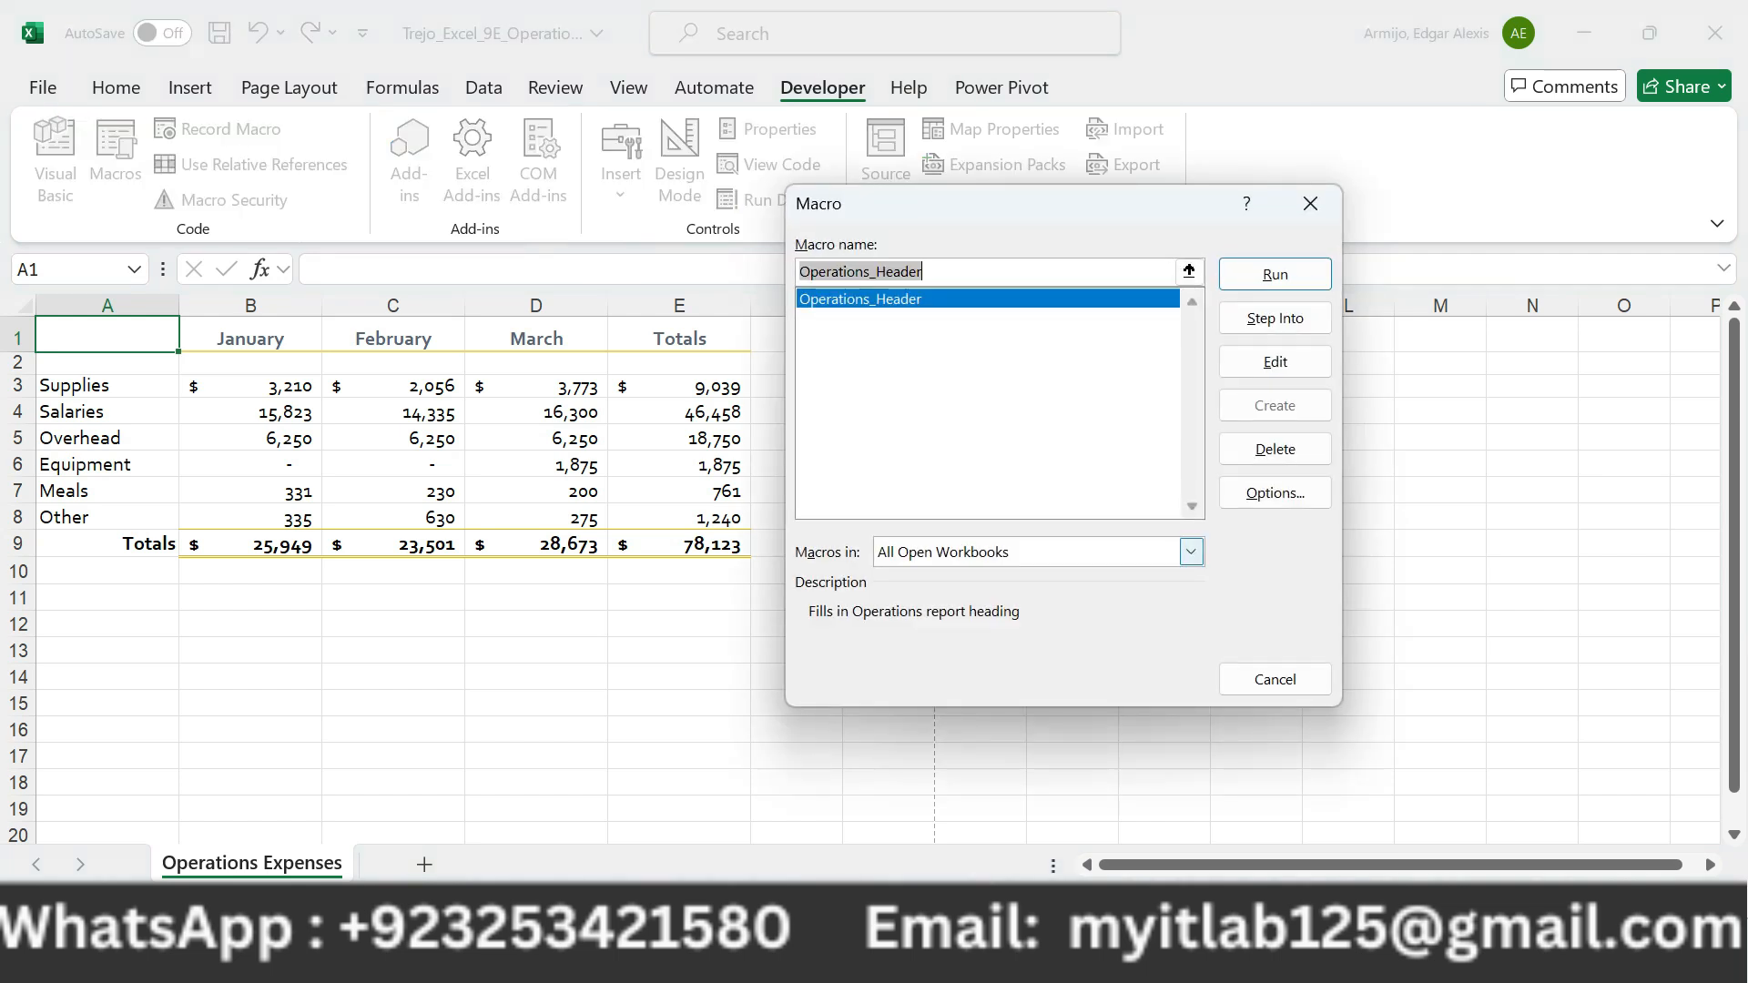
# Check the macro selection and edit instructions in Word, select the Operations_Header macro in Excel, and open its code for editing.
pyautogui.hotkey('alt', 'Tab')
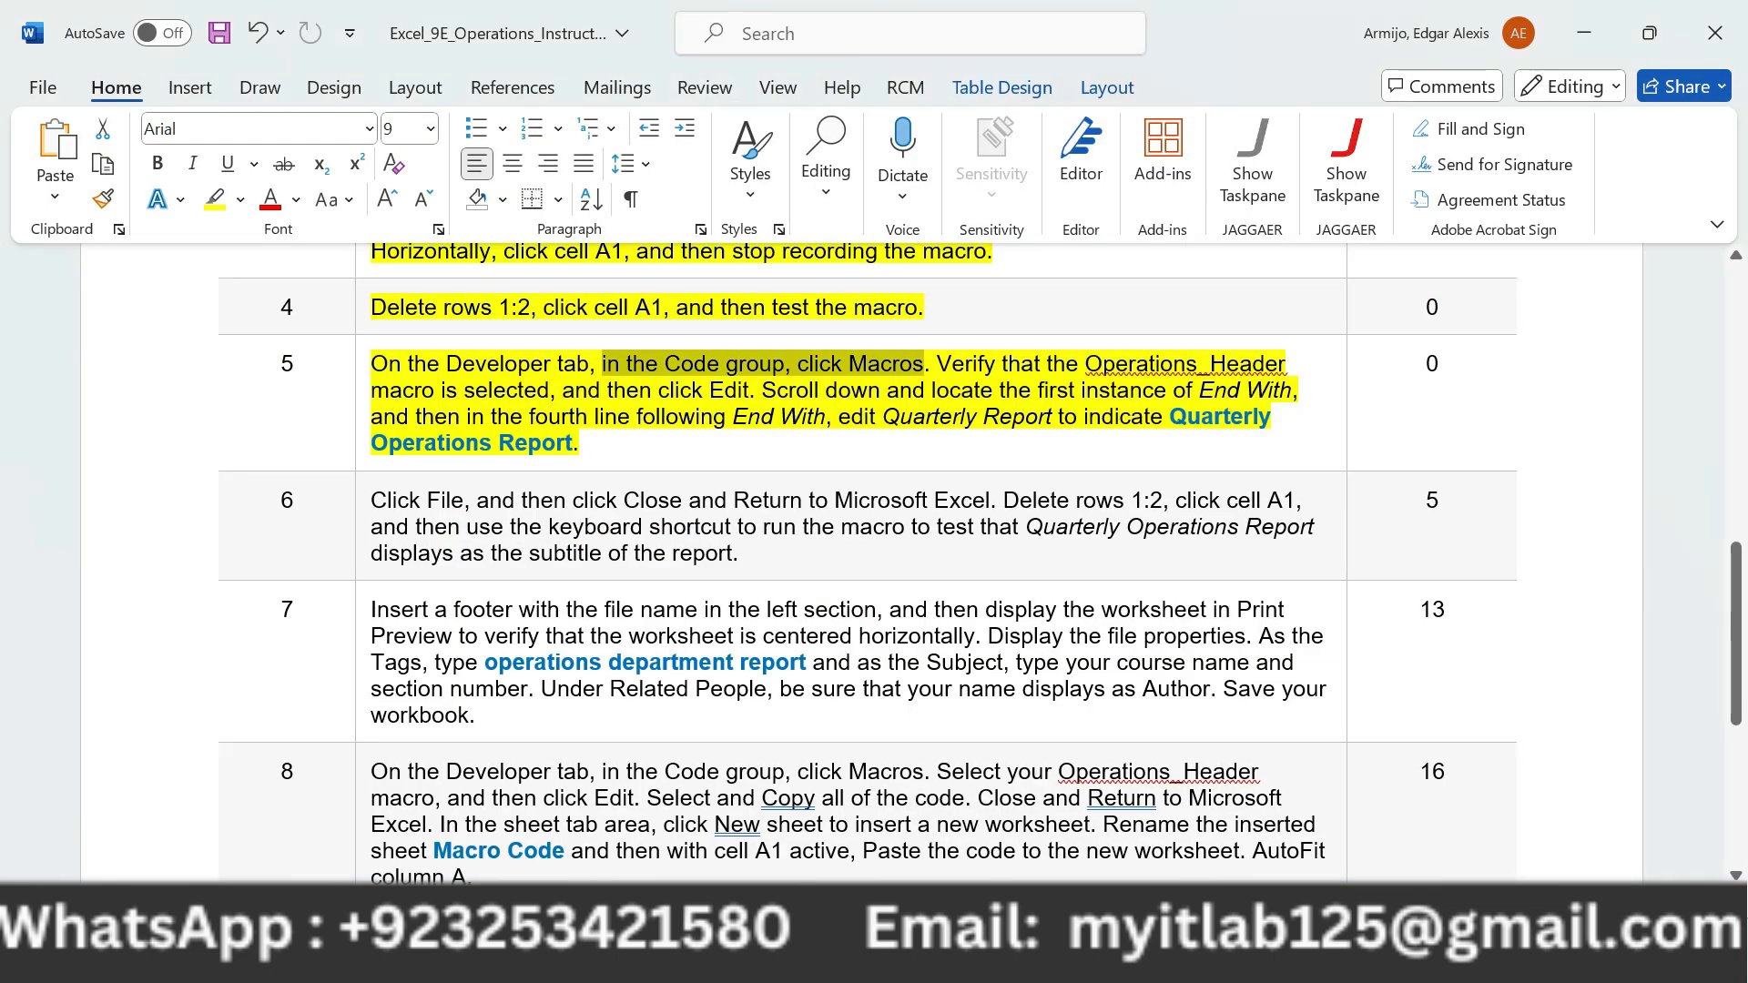
pyautogui.moveTo(938, 364); pyautogui.dragTo(549, 390)
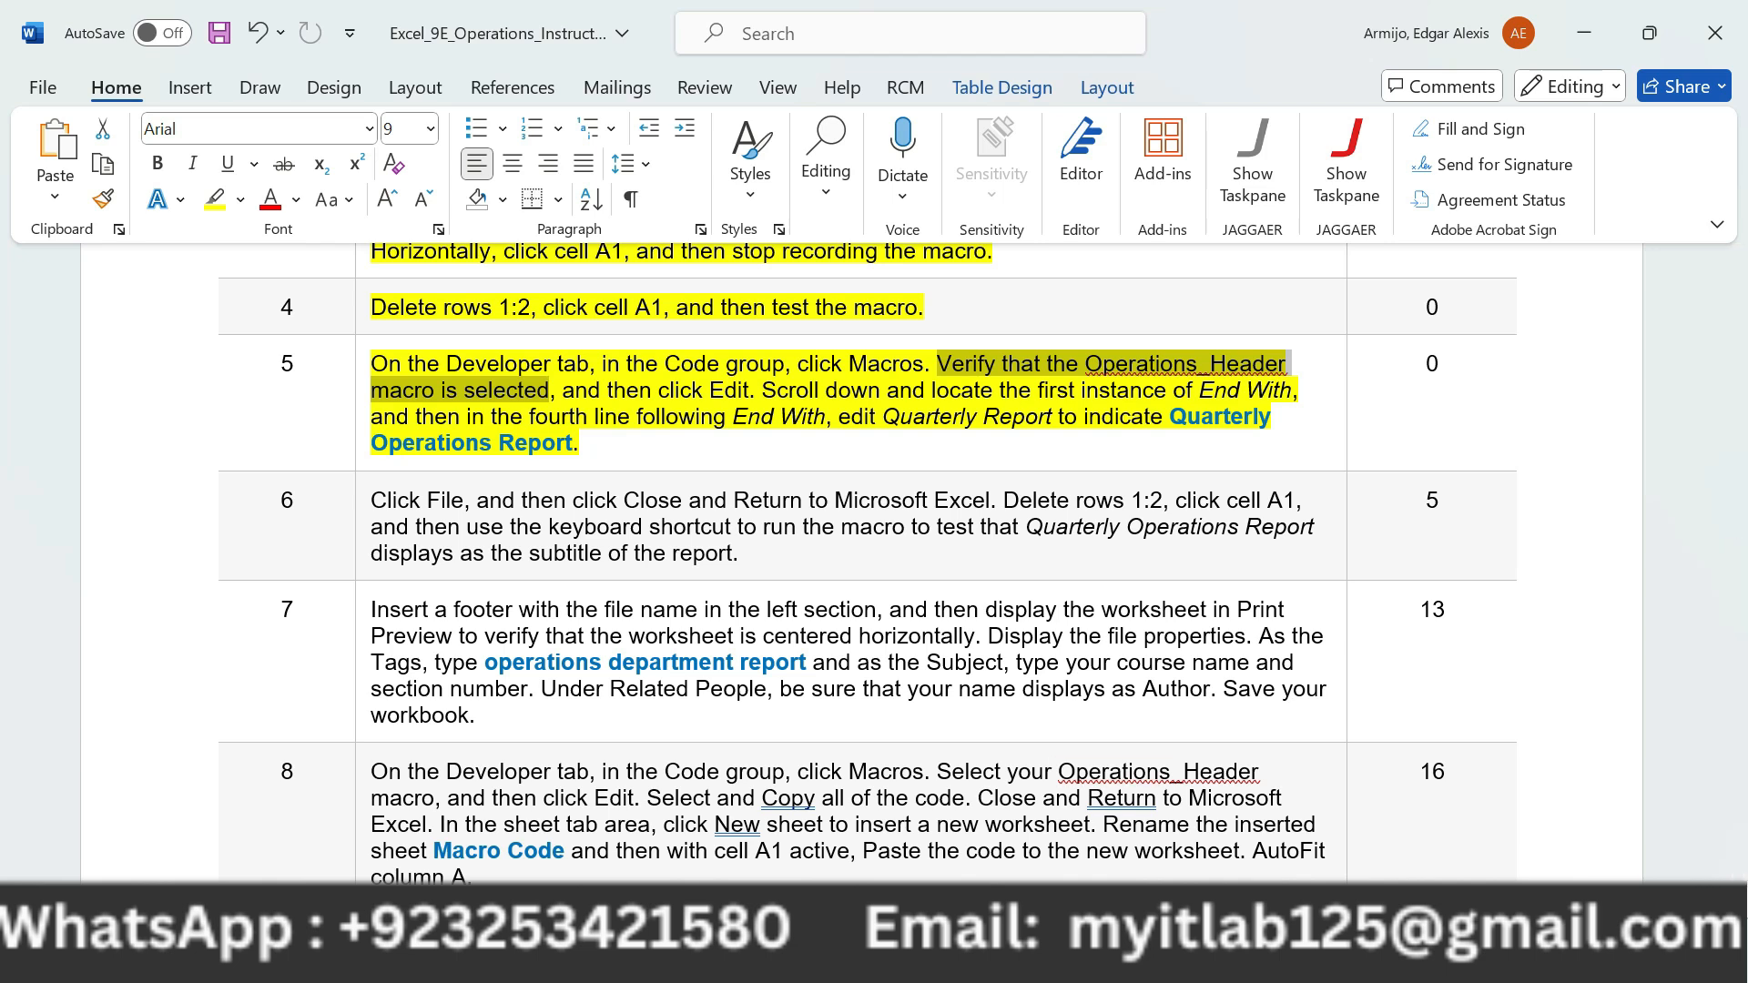
pyautogui.hotkey('alt', 'Tab')
pyautogui.click(860, 299)
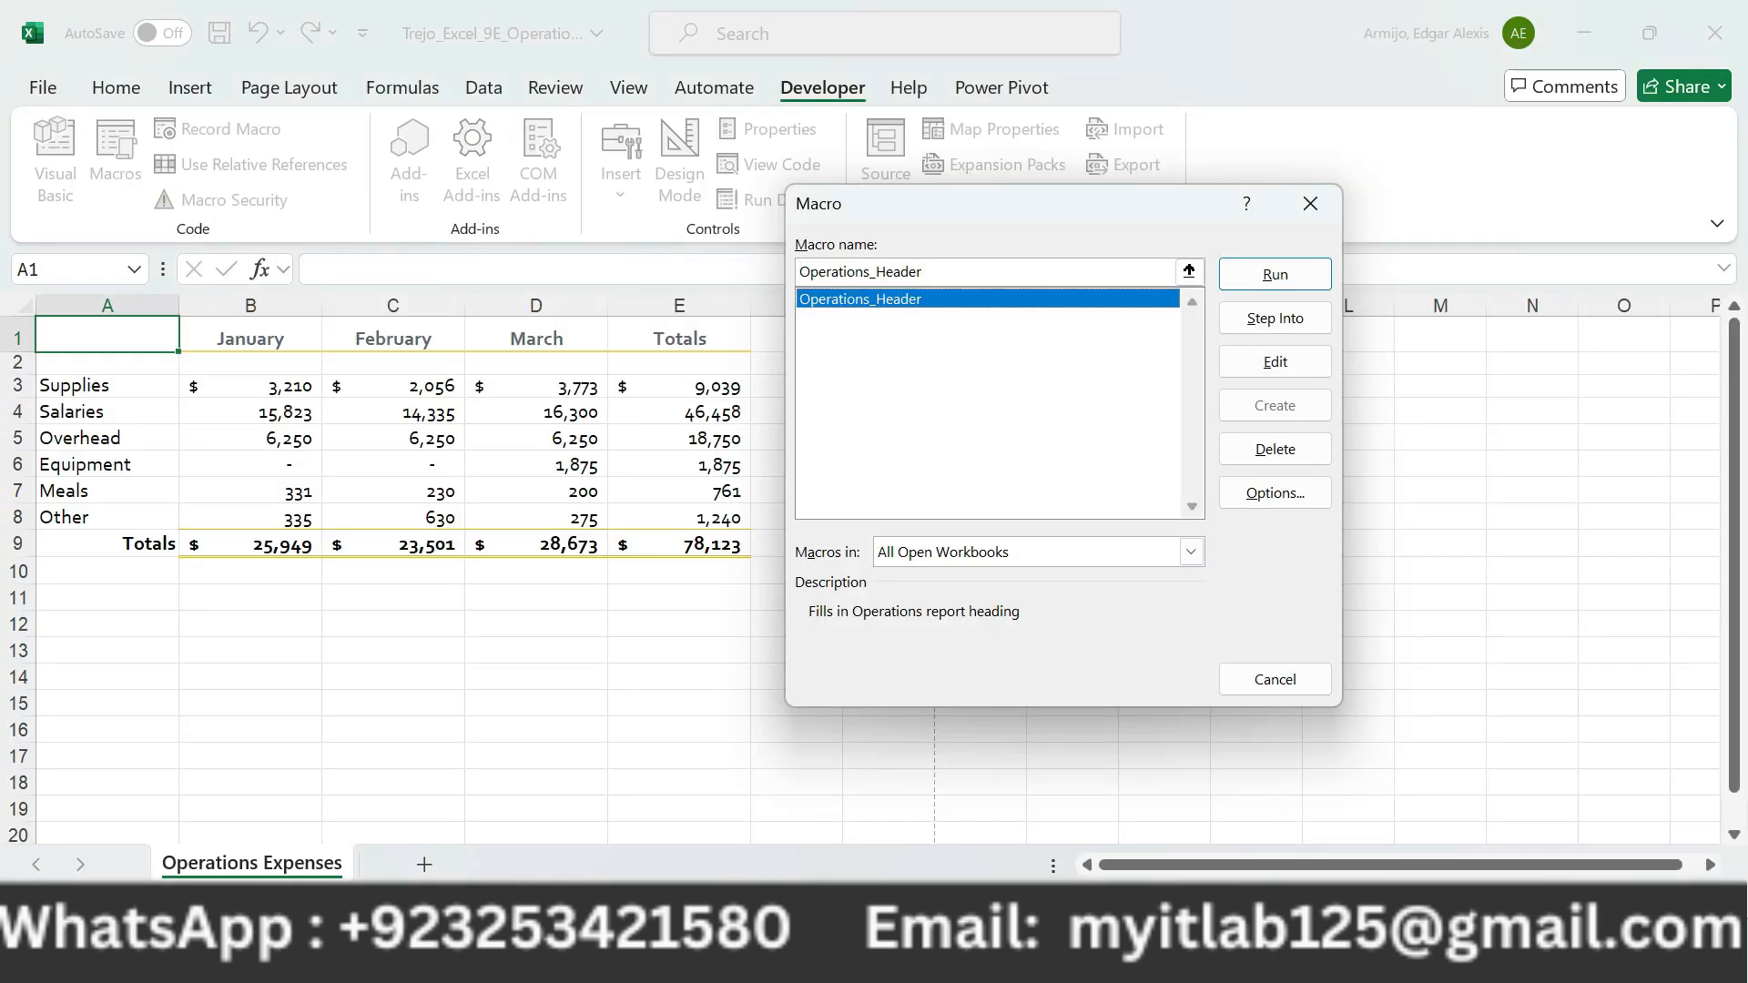
pyautogui.hotkey('alt', 'Tab')
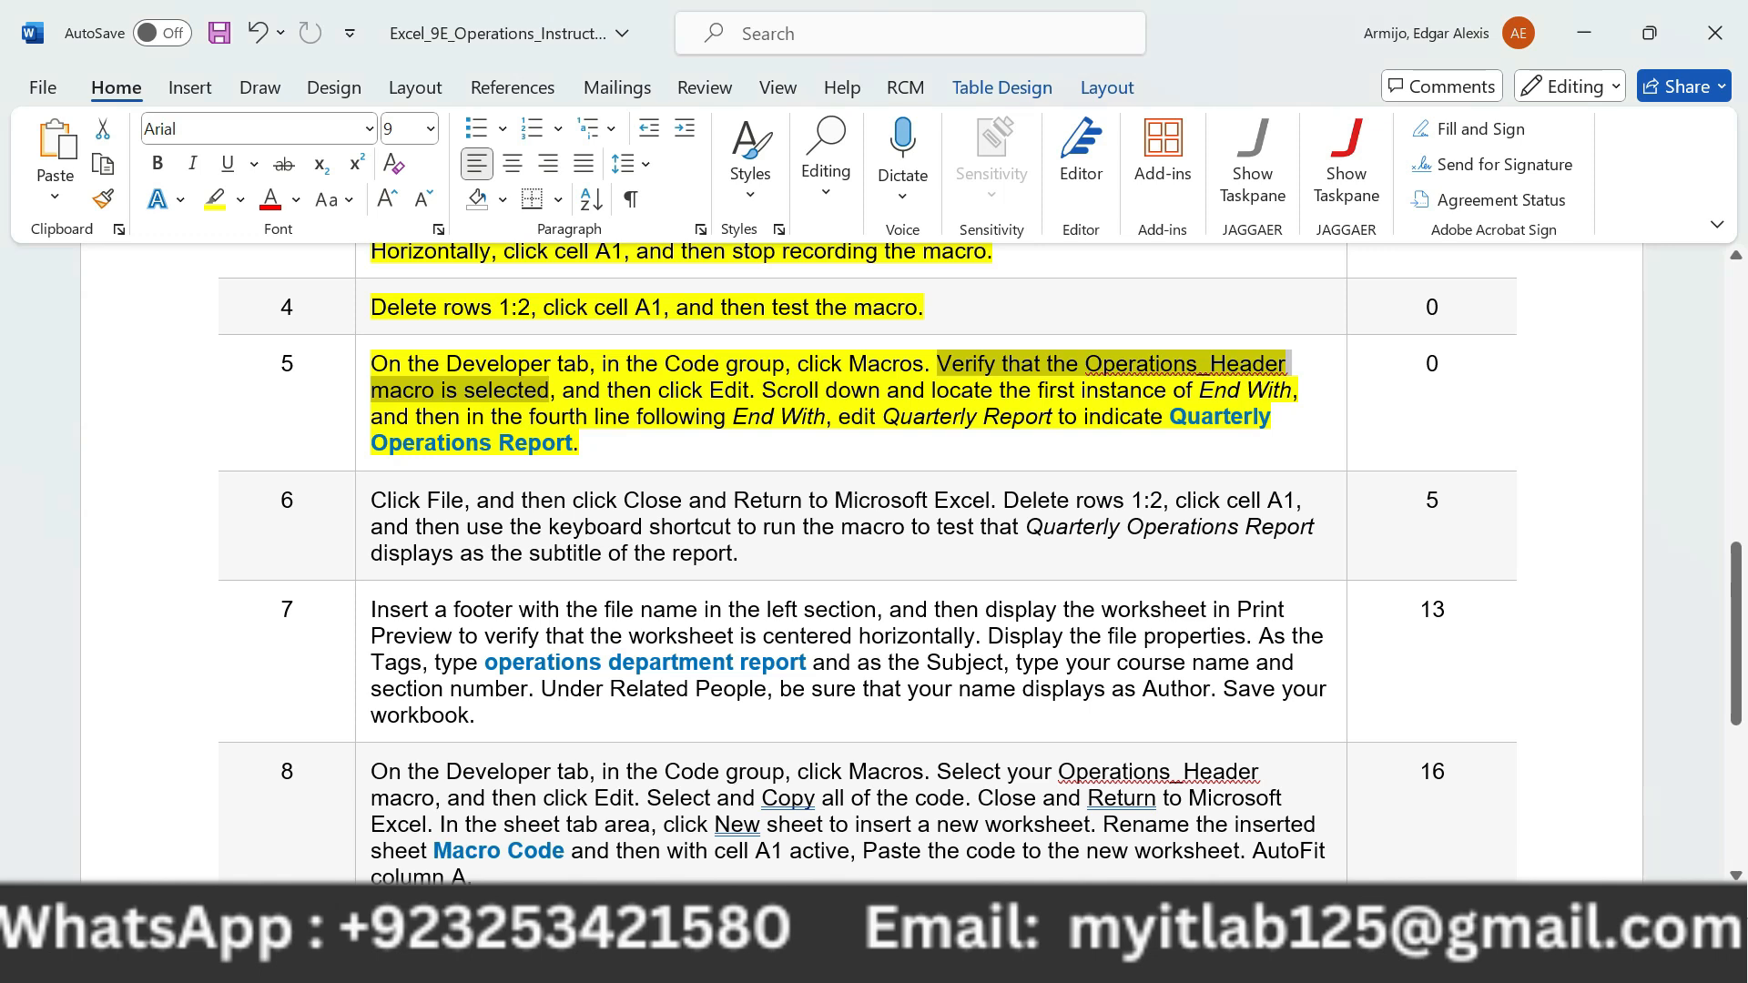
pyautogui.moveTo(562, 390); pyautogui.dragTo(749, 389)
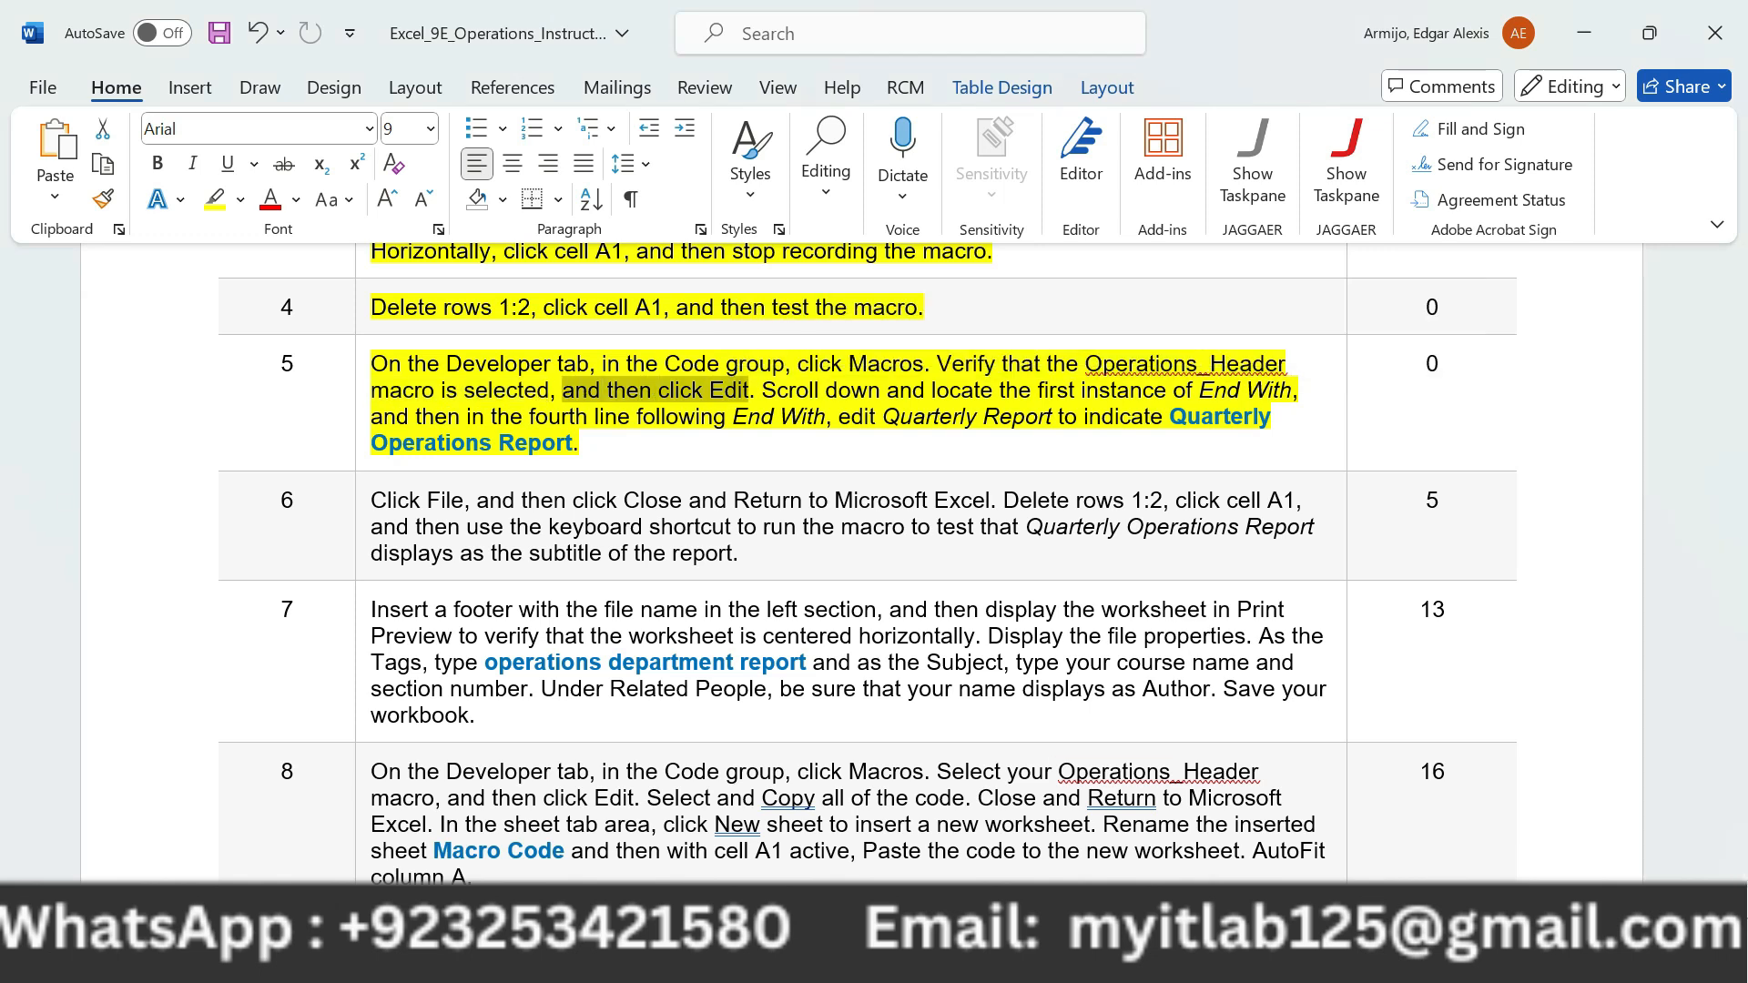
pyautogui.hotkey('alt', 'Tab')
pyautogui.click(1272, 362)
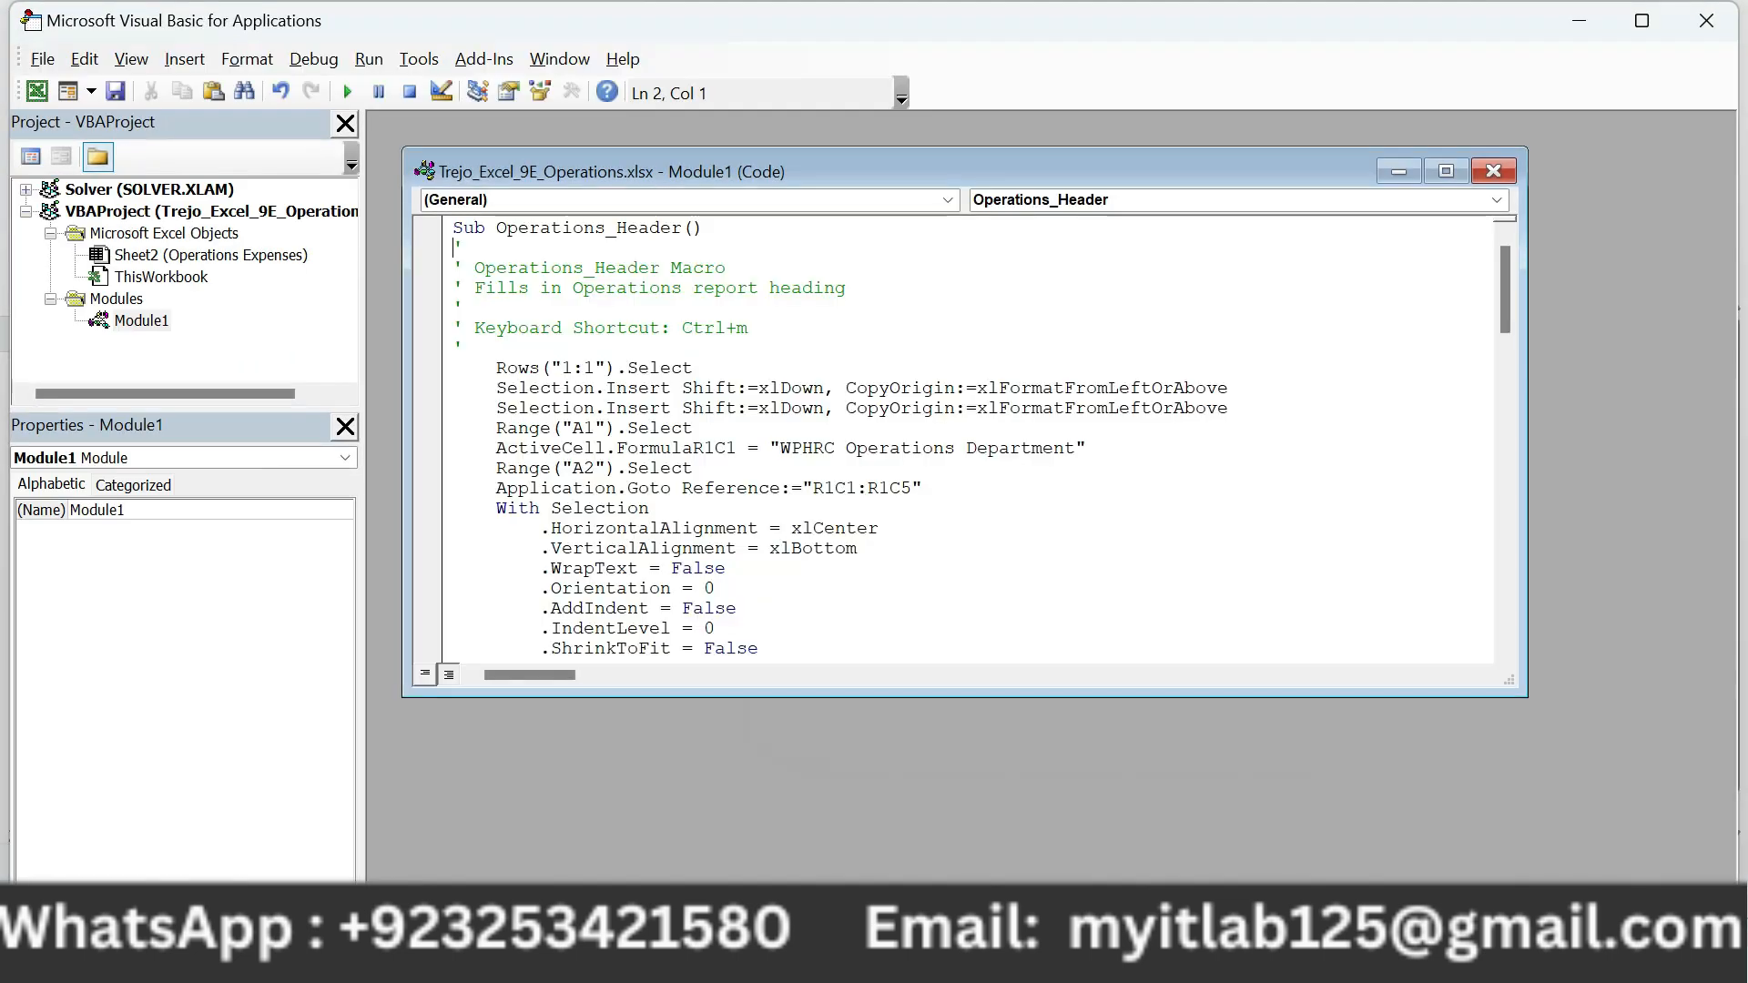
# Read the End With part of instruction 5 in Word, and look through the Operations_Header code to its end in the Visual Basic editor.
pyautogui.hotkey('alt', 'Tab')
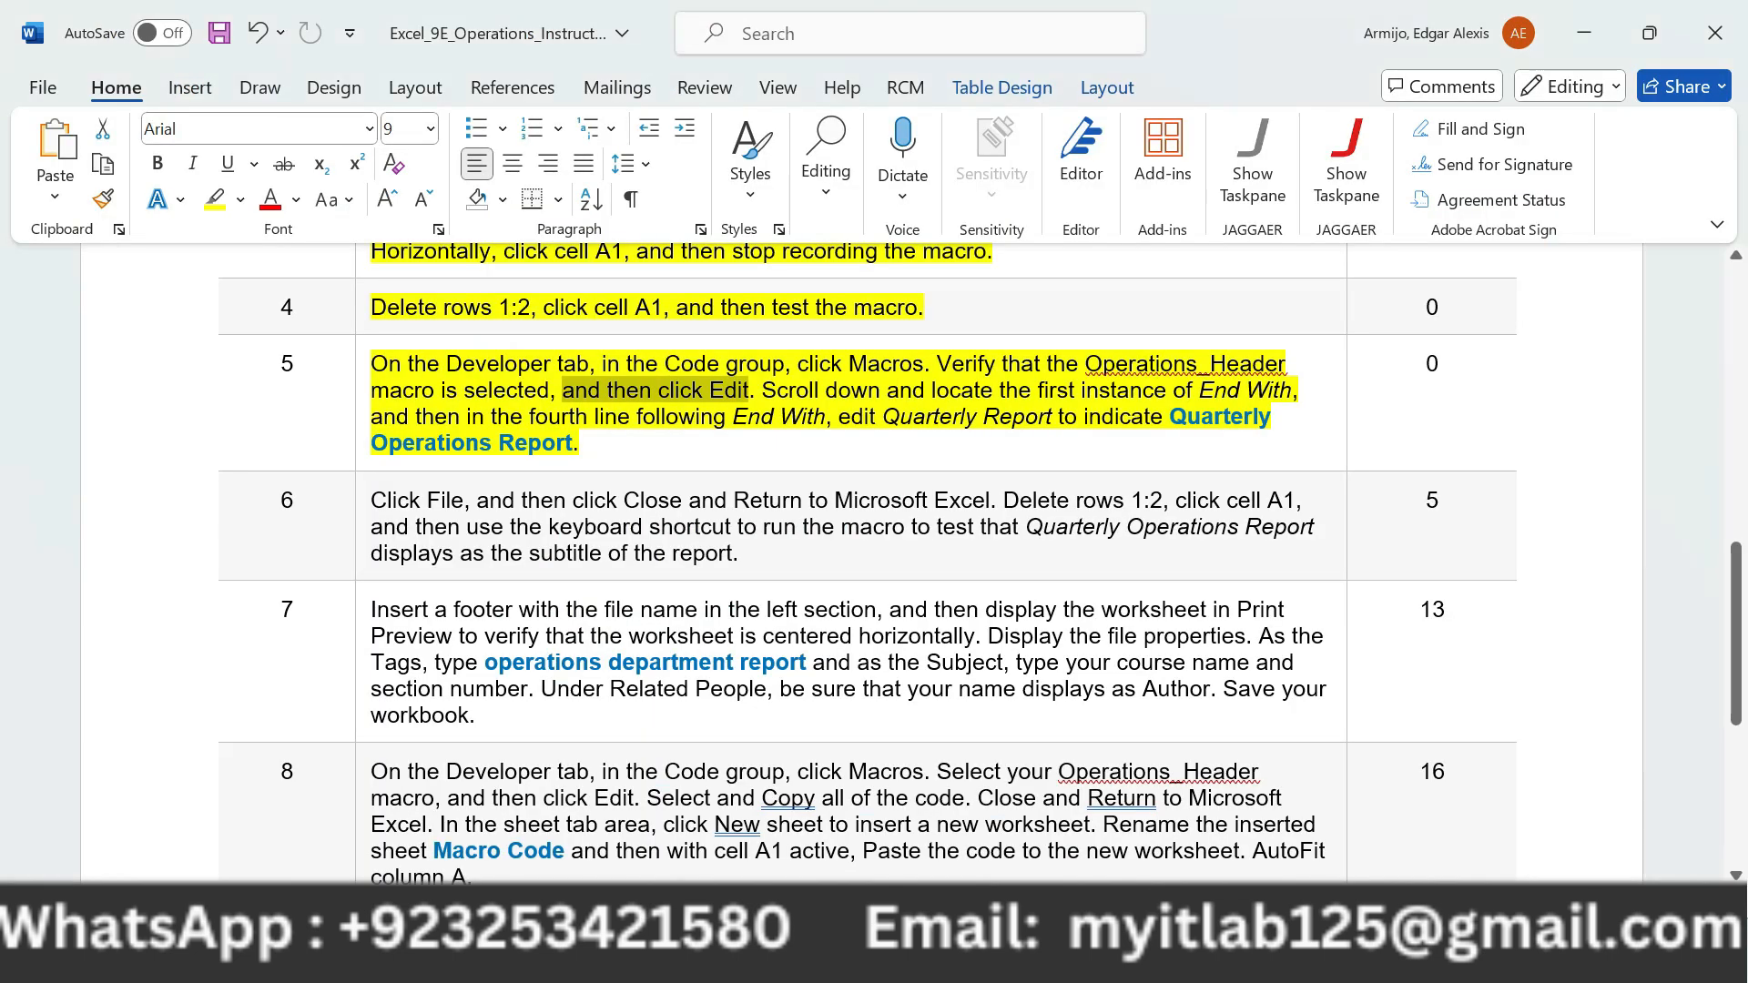
pyautogui.moveTo(762, 389); pyautogui.dragTo(1291, 390)
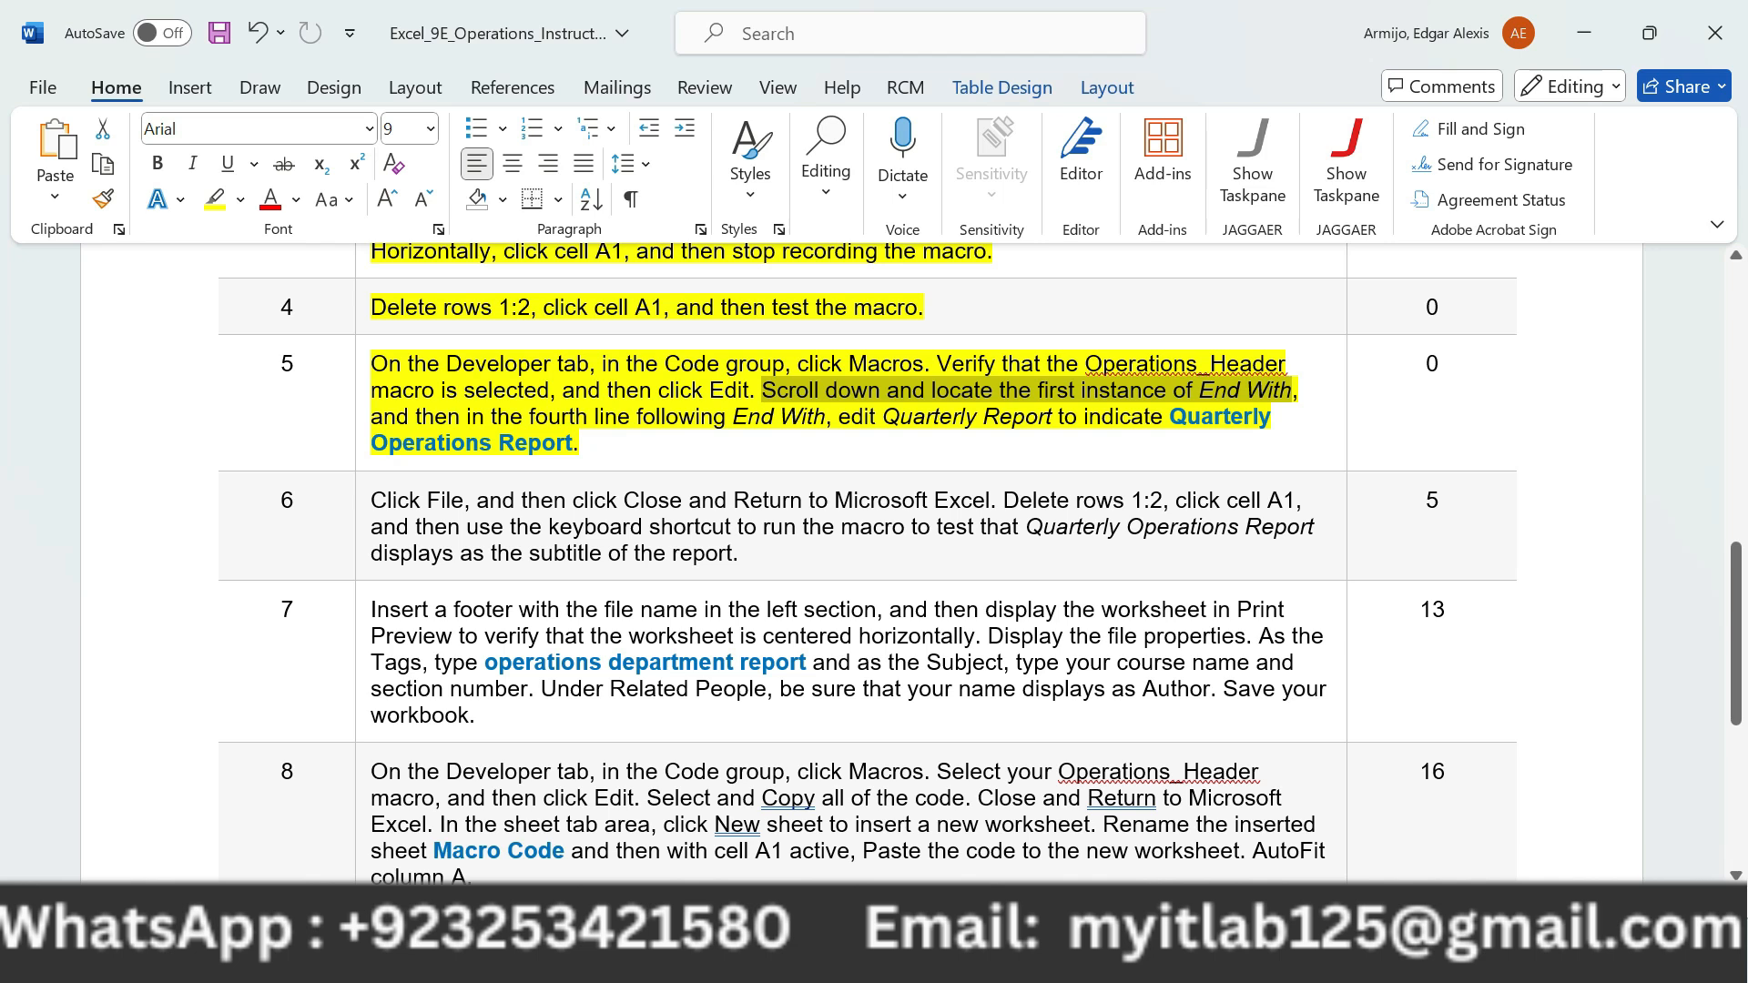
pyautogui.moveTo(1291, 389); pyautogui.dragTo(593, 416)
pyautogui.moveTo(592, 416); pyautogui.dragTo(824, 417)
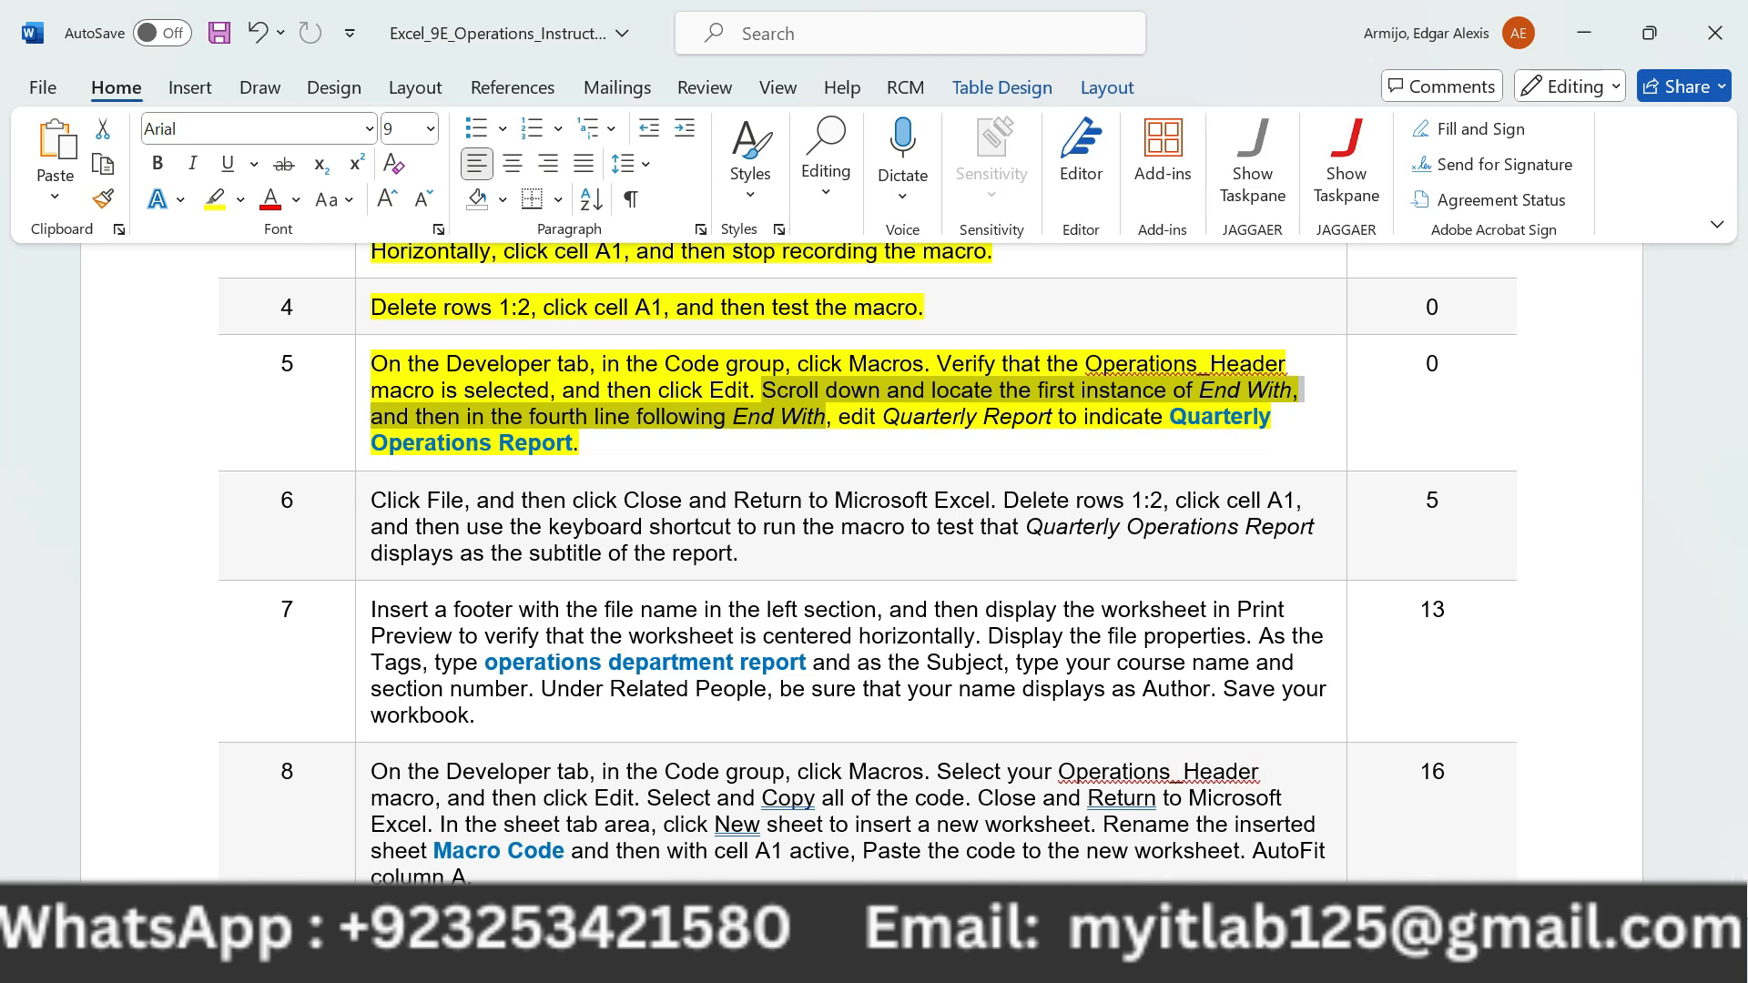
pyautogui.moveTo(1407, 956)
pyautogui.click(1498, 756)
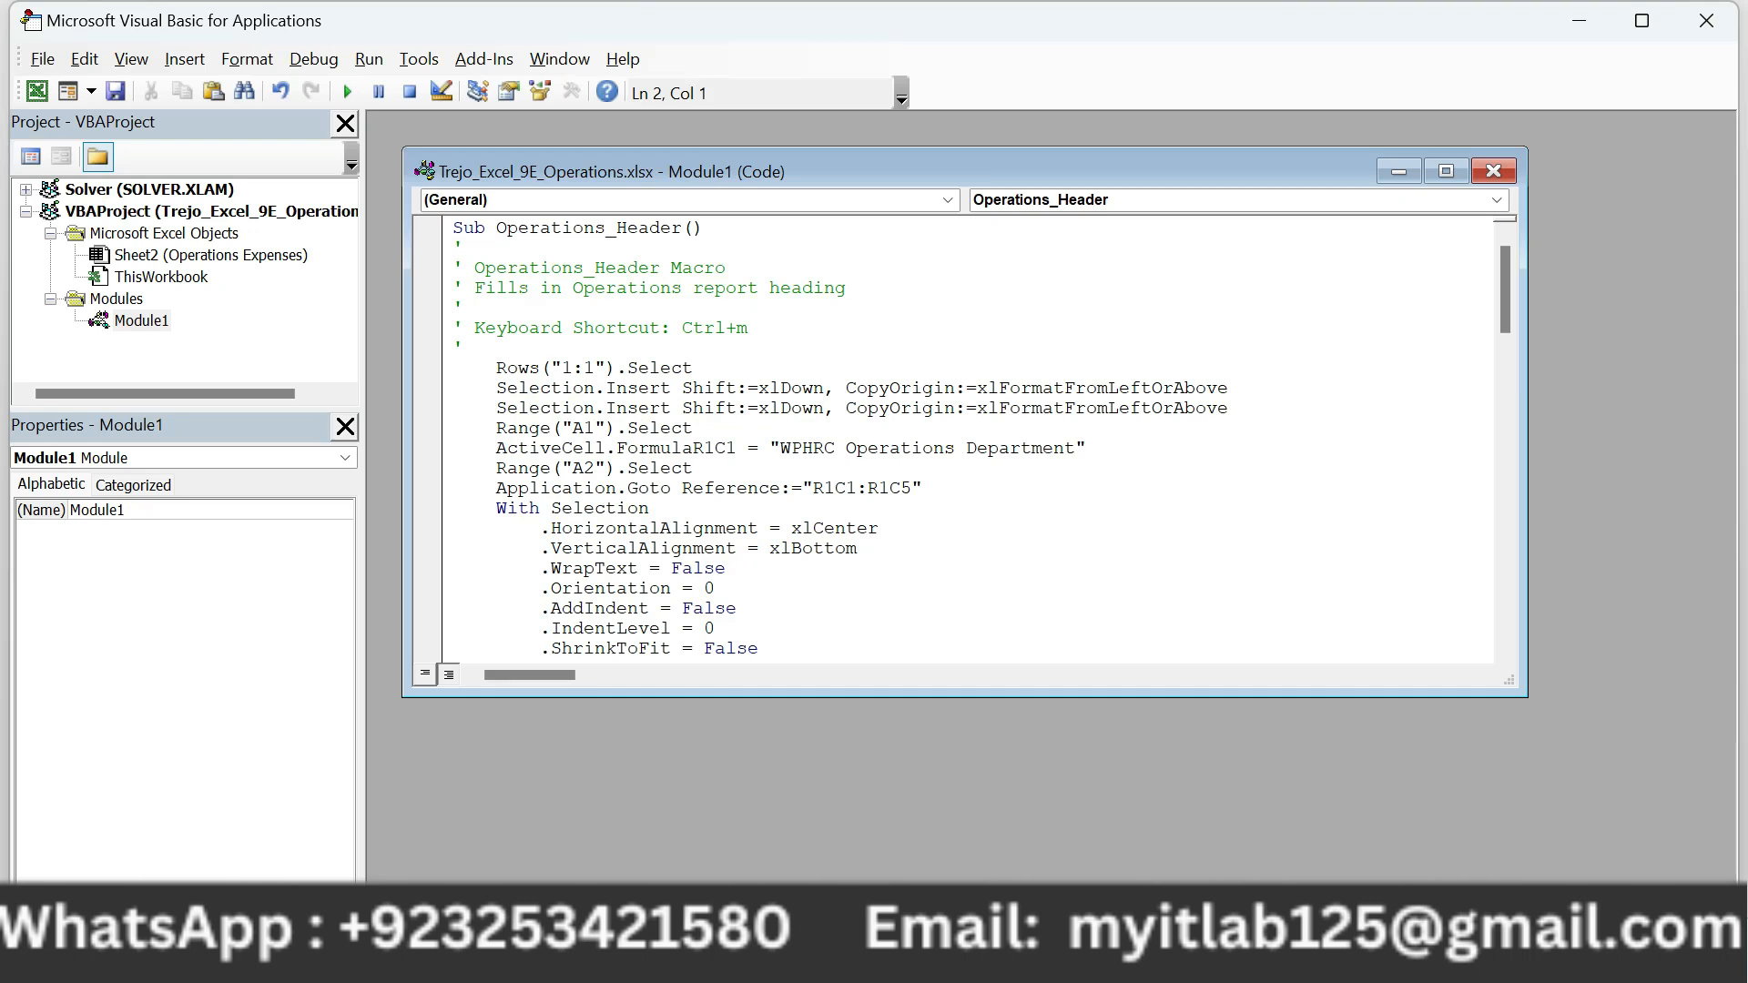
pyautogui.click(464, 347)
pyautogui.scroll(-20, 974, 437)
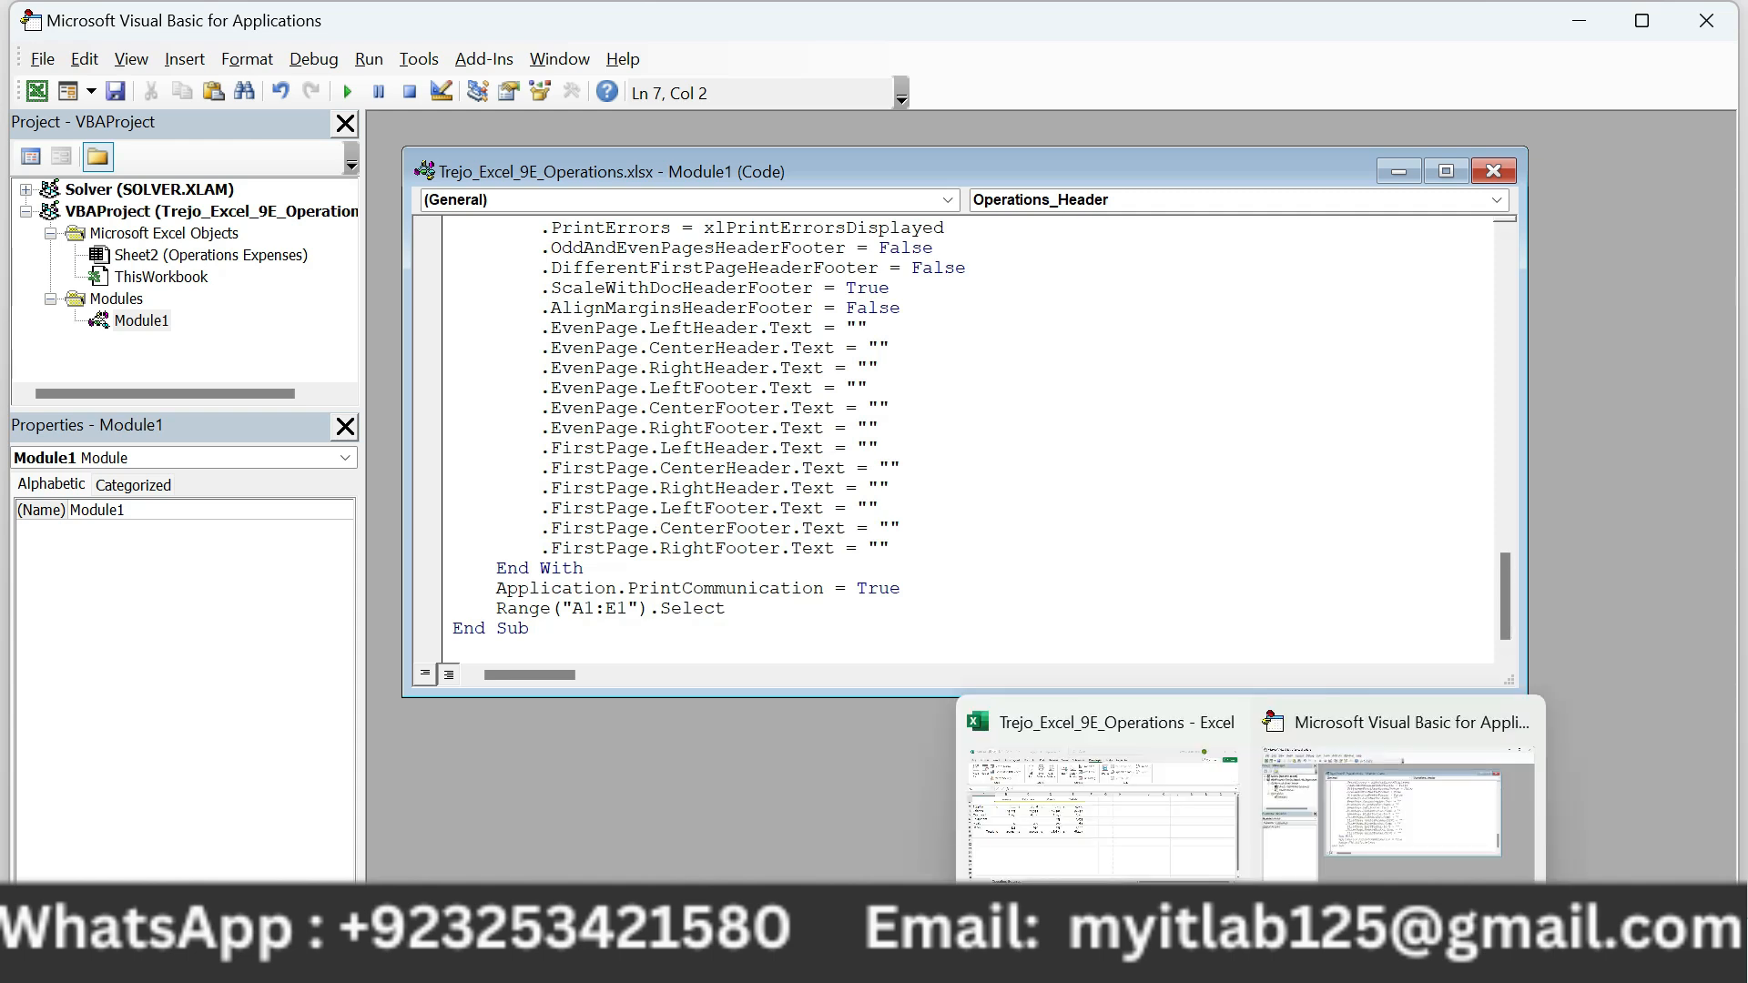
# Check the Quarterly Report wording change in instruction 5 in Word, and look back through the macro code to its beginning.
pyautogui.click(1311, 951)
pyautogui.moveTo(839, 416); pyautogui.dragTo(1169, 416)
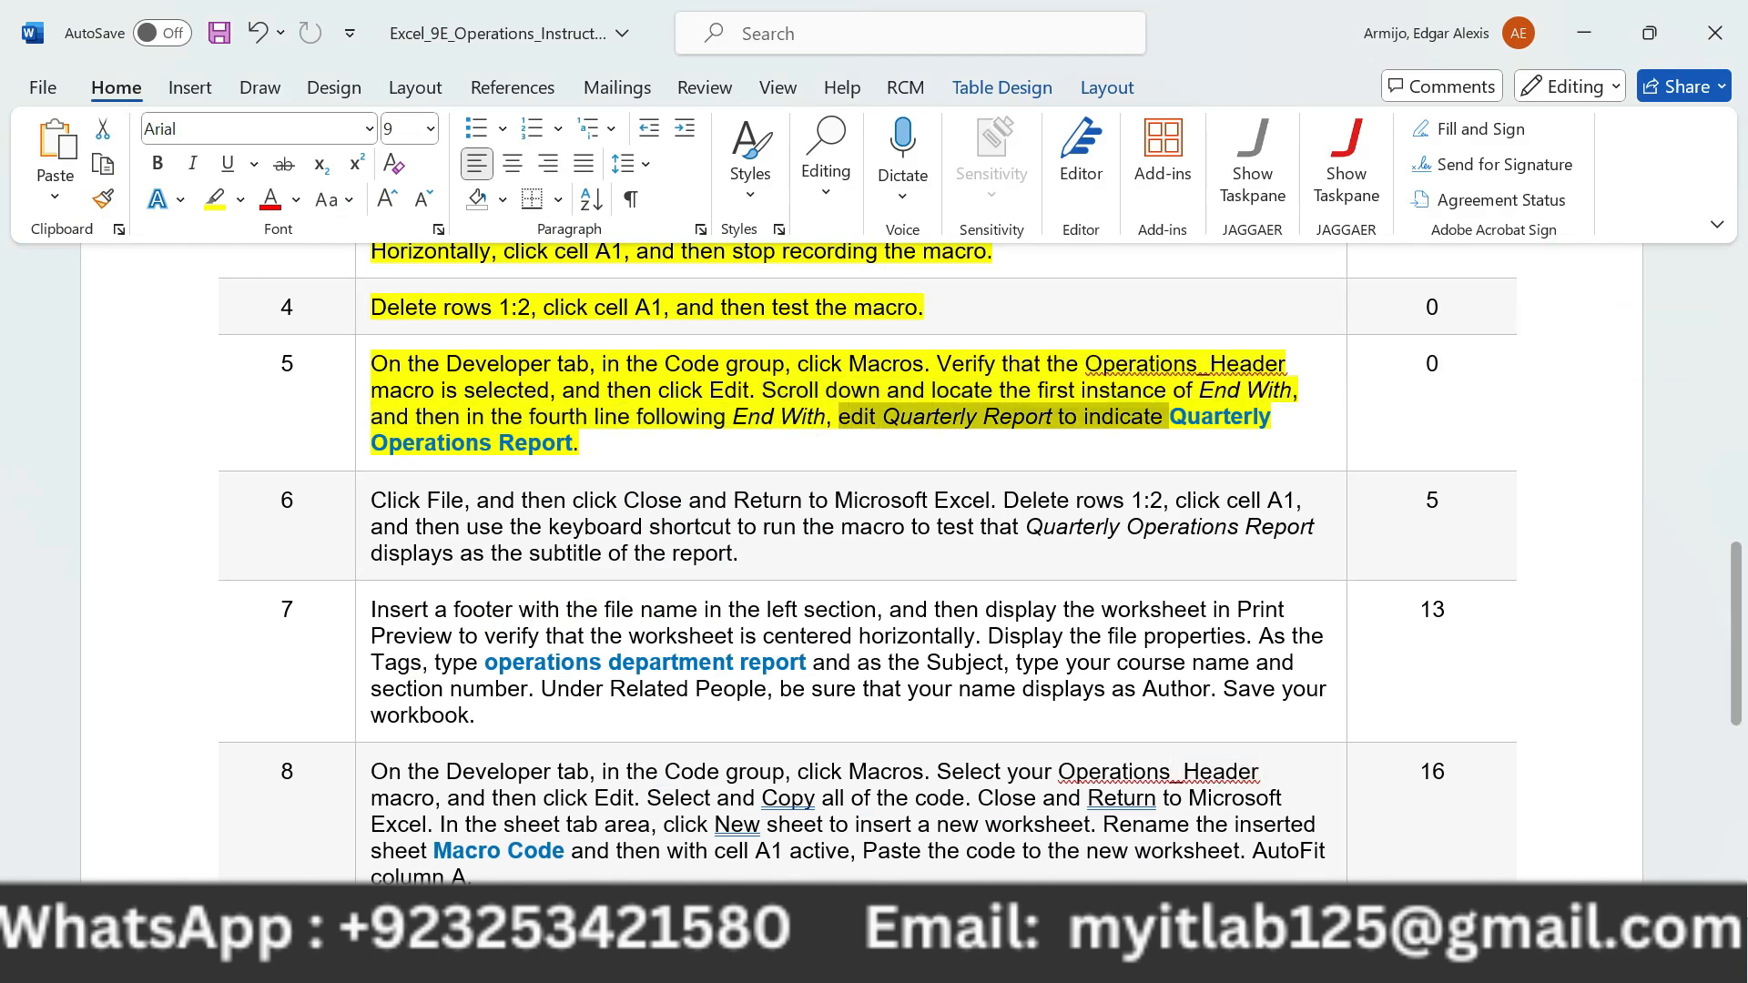
pyautogui.click(1234, 956)
pyautogui.click(1393, 802)
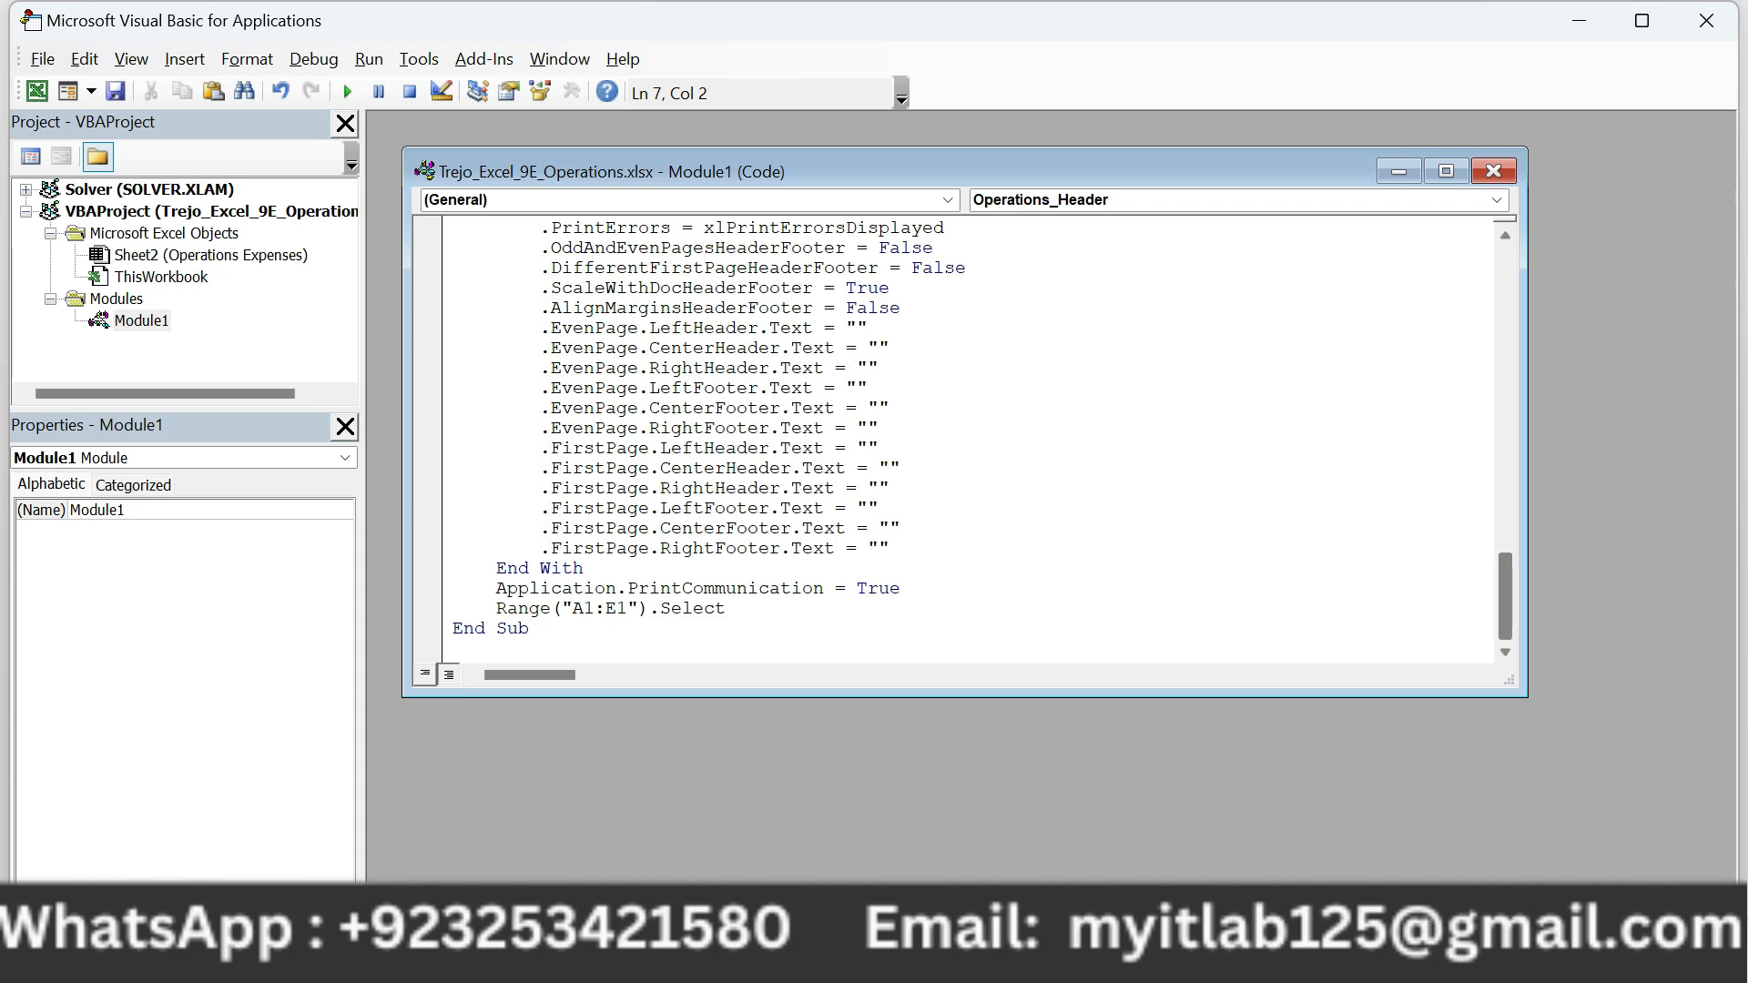
pyautogui.scroll(8, 965, 437)
pyautogui.scroll(15, 965, 437)
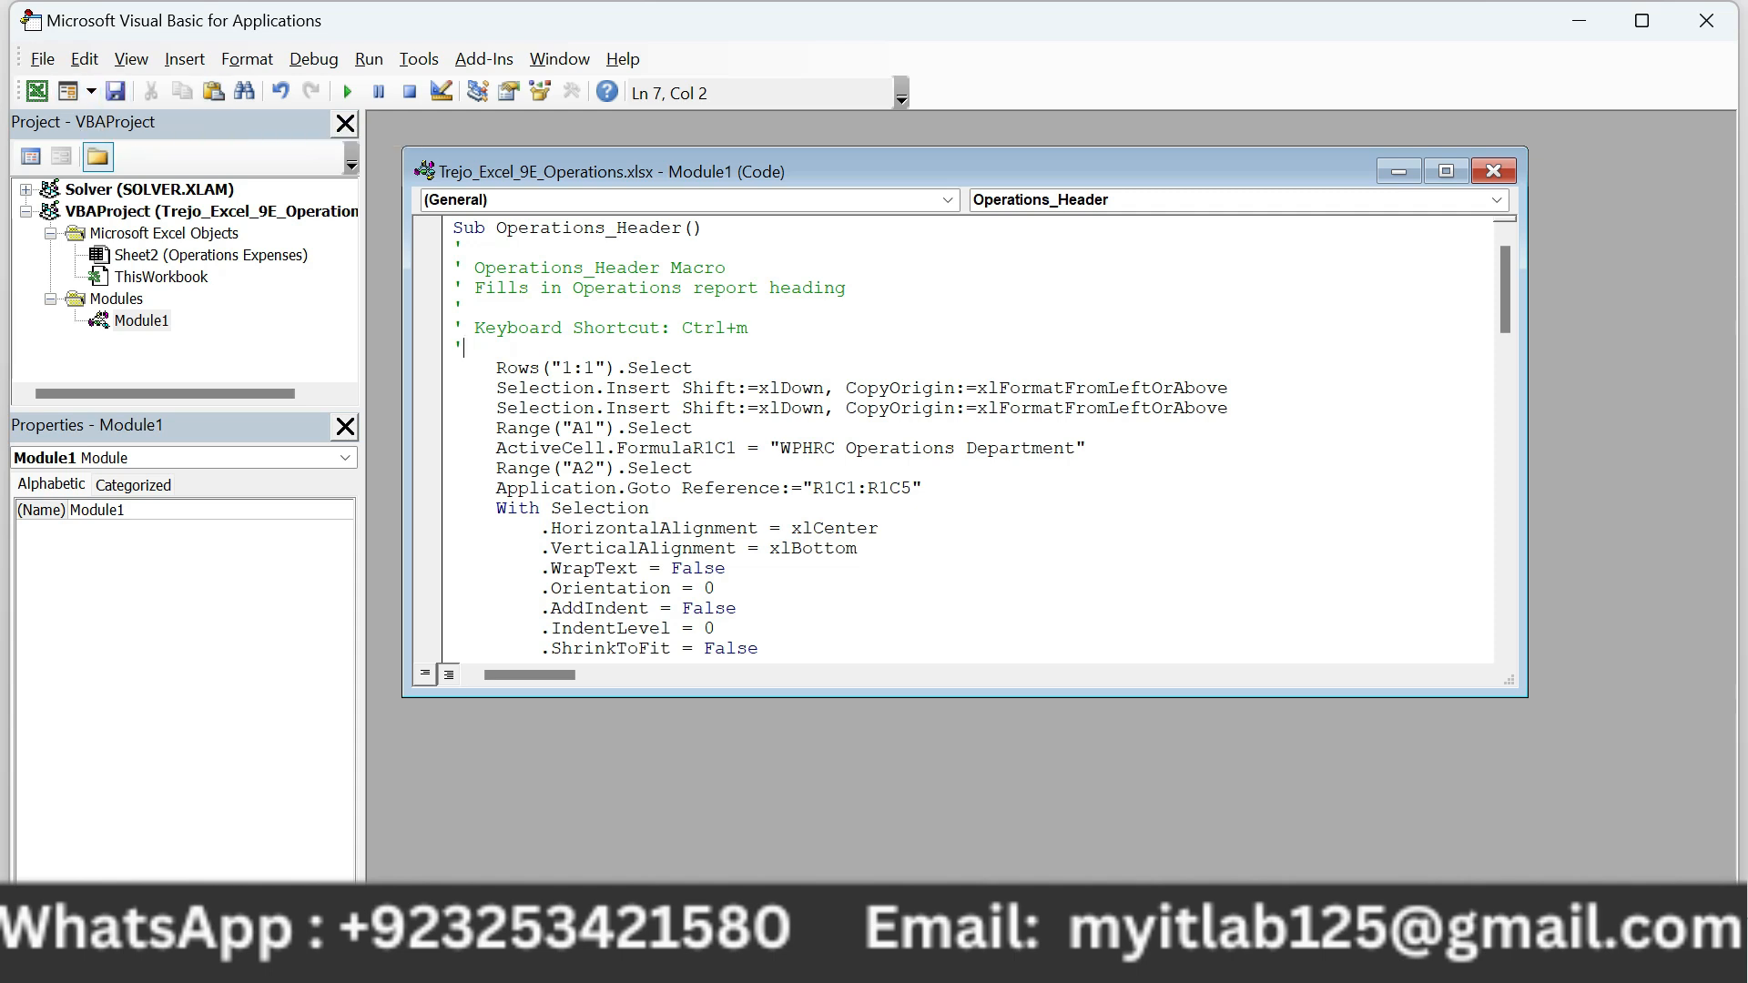
# Copy the text Quarterly Operations Report from instruction 5 in Word, and return to the macro code in the Visual Basic editor.
pyautogui.hotkey('alt', 'Tab')
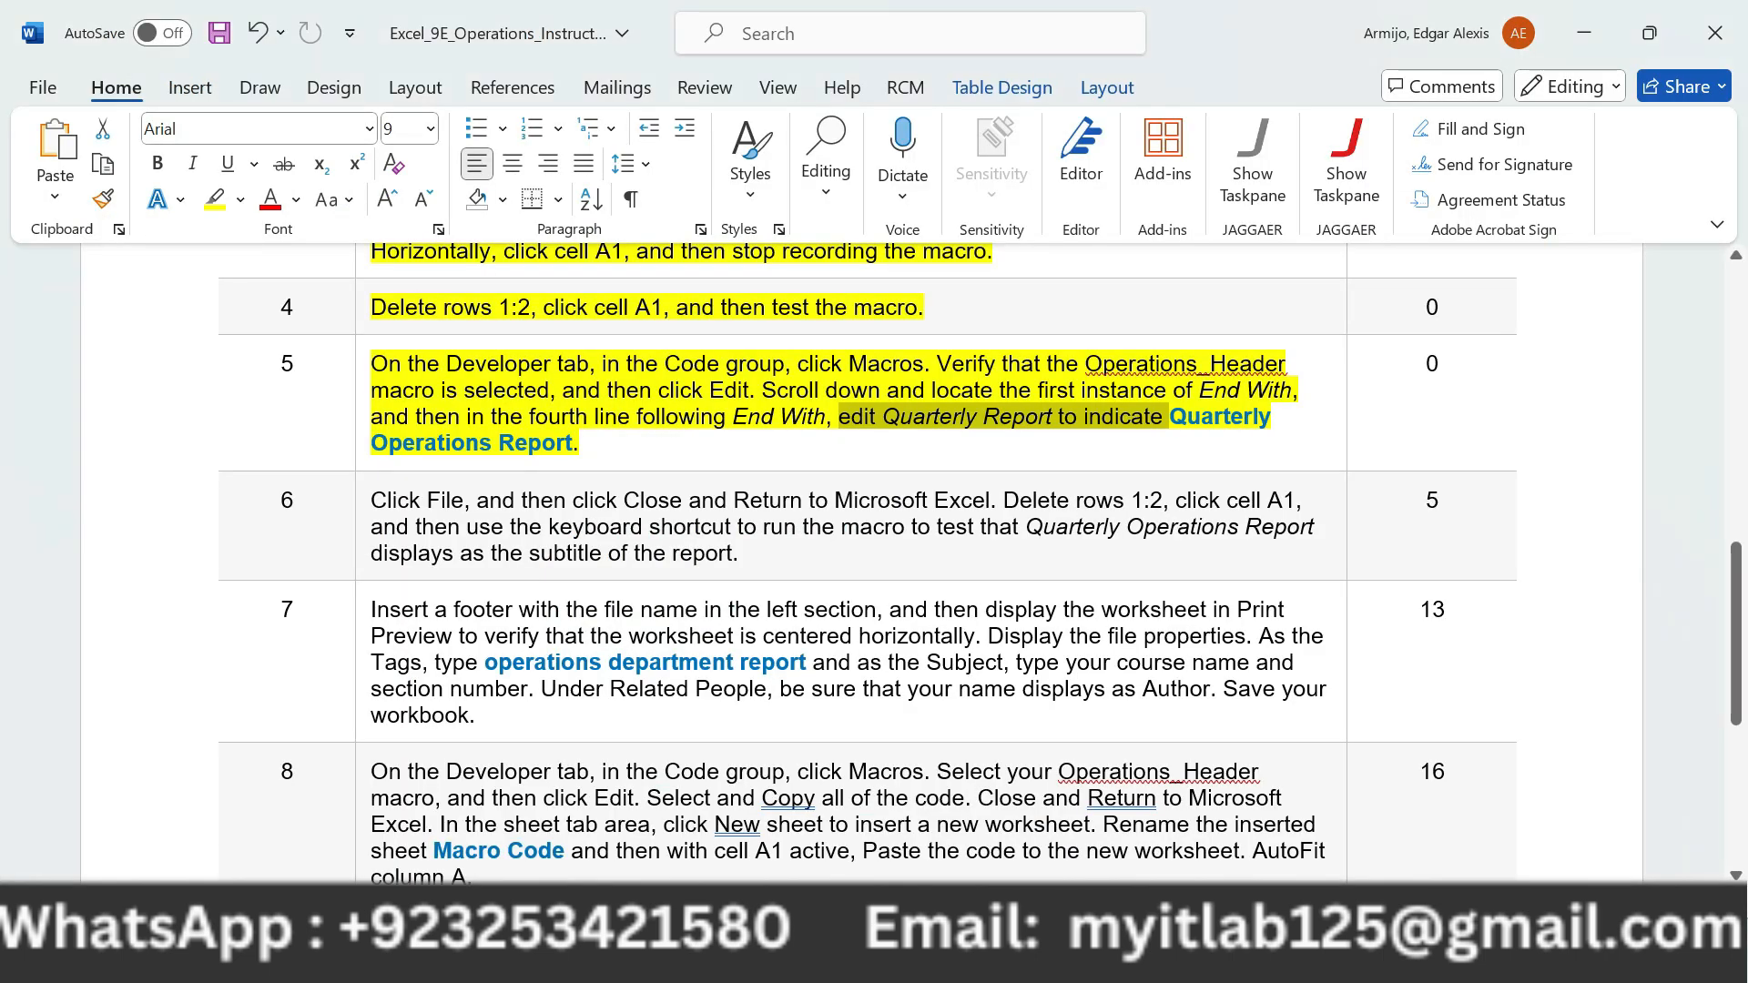
pyautogui.moveTo(1170, 417); pyautogui.dragTo(573, 444)
pyautogui.hotkey('ctrl', 'c')
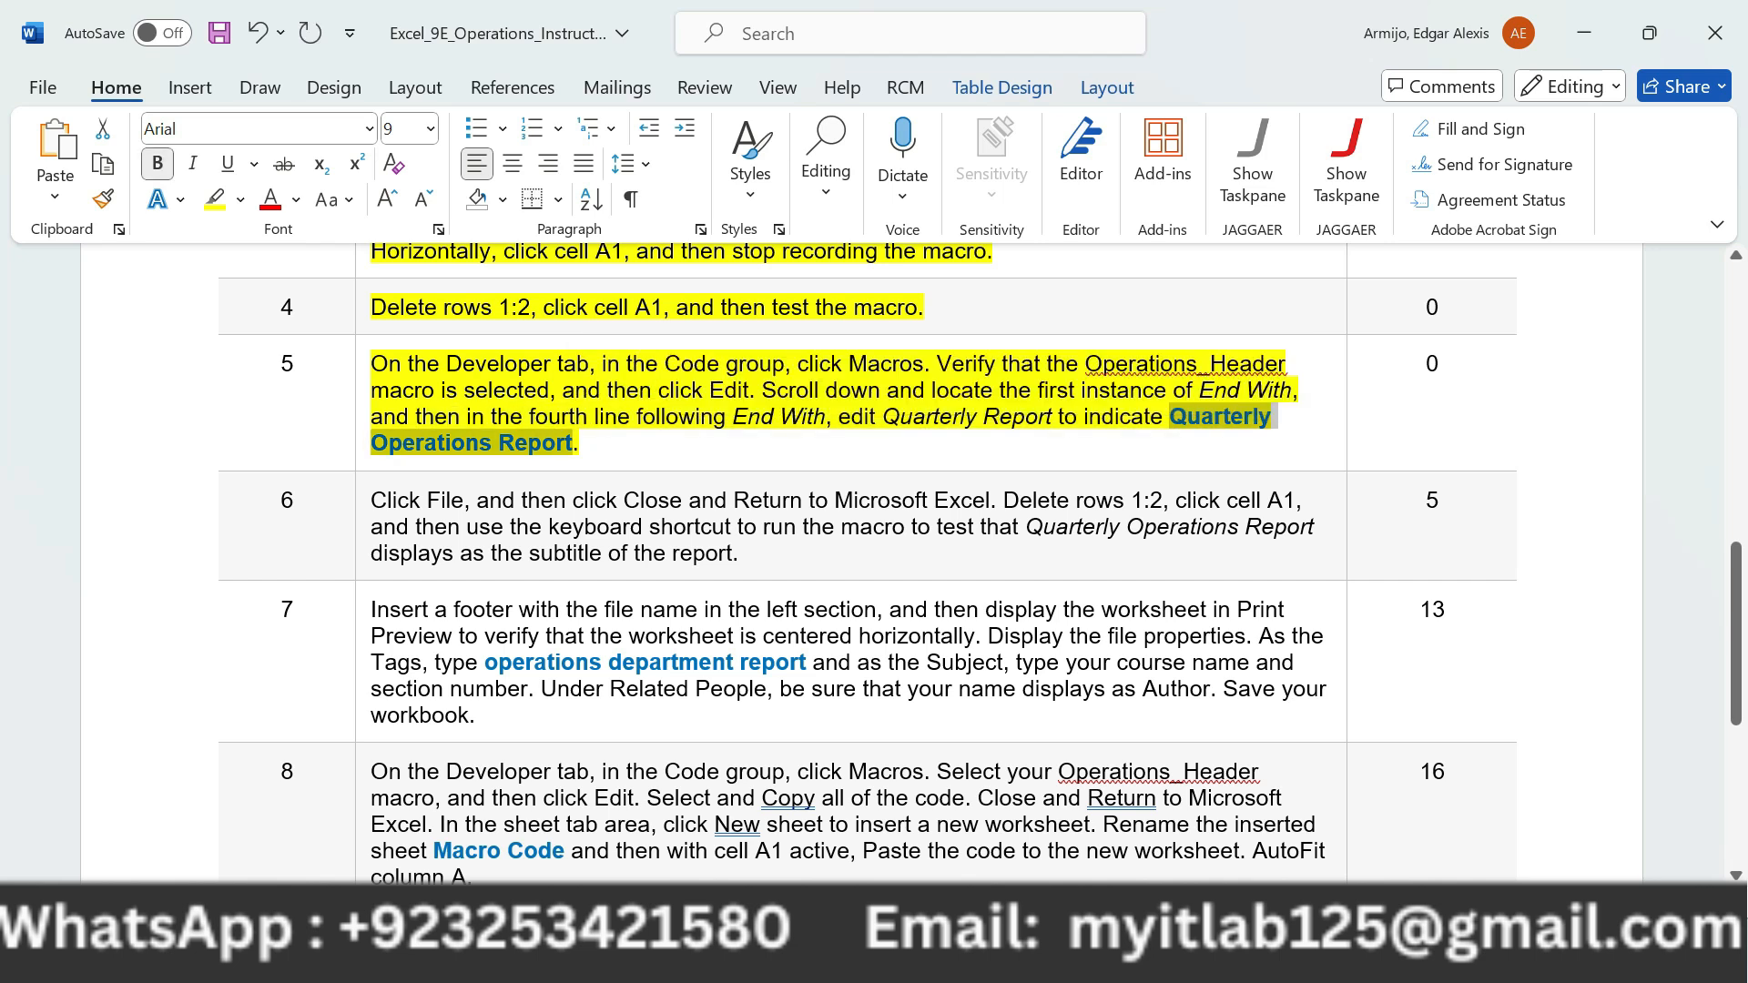
pyautogui.click(1251, 952)
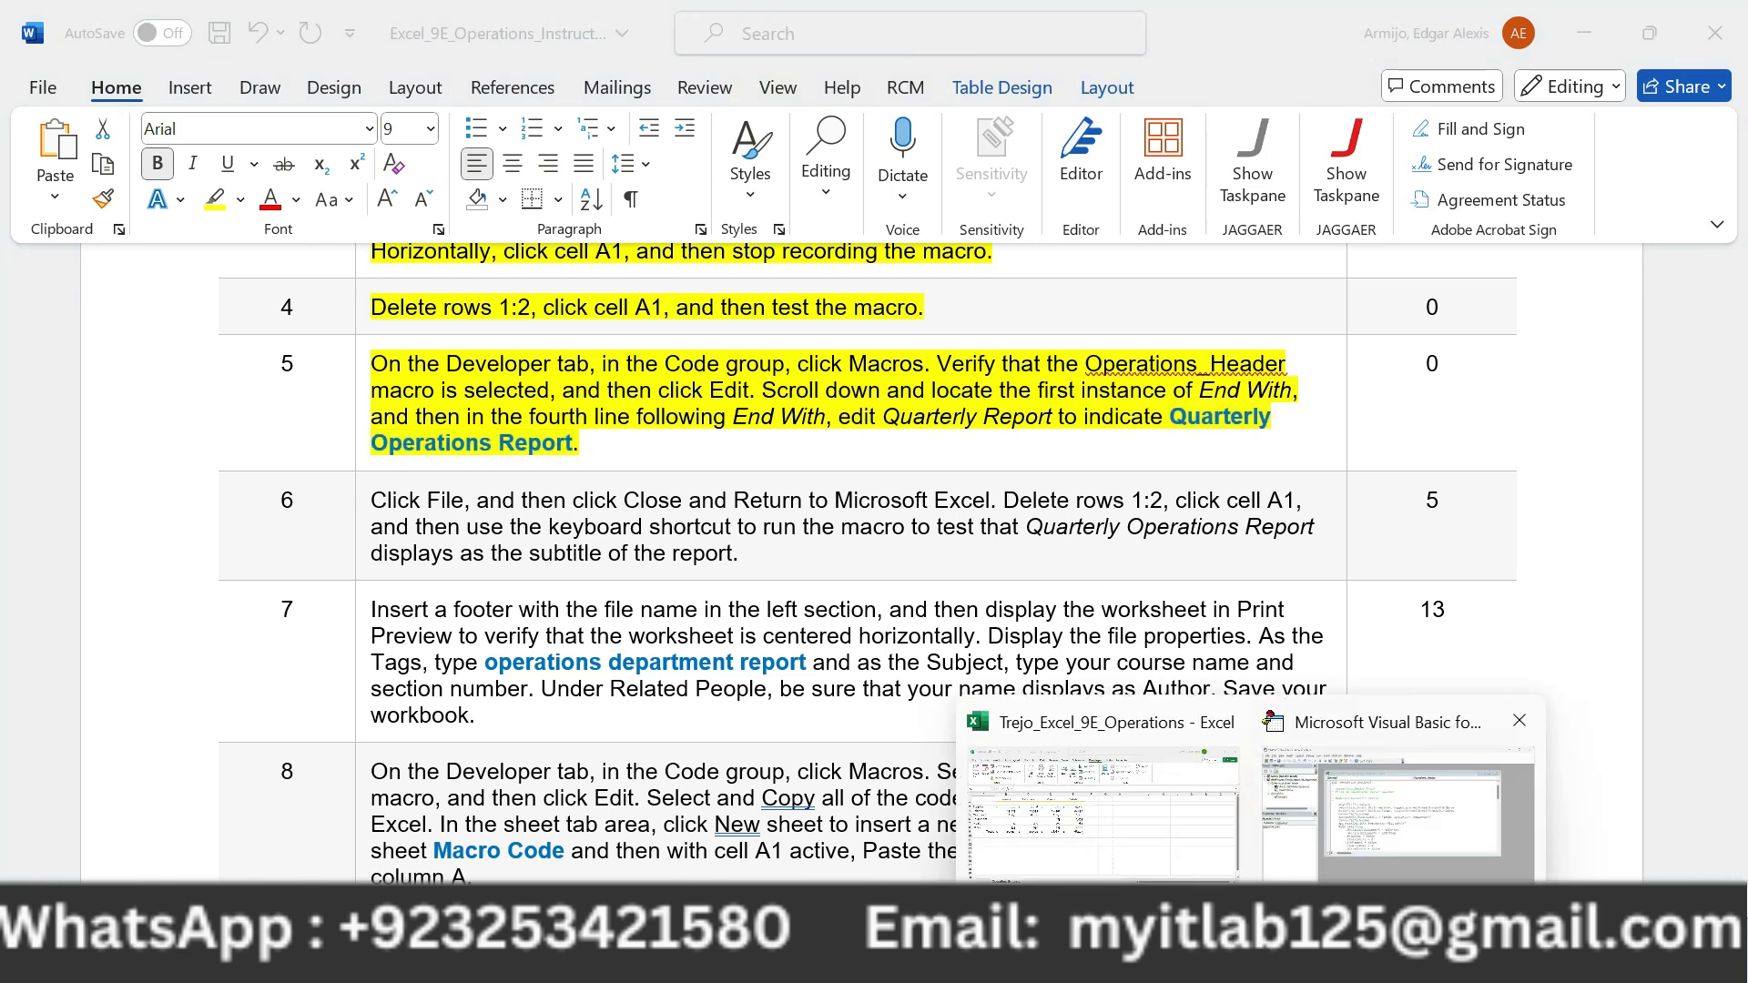
pyautogui.click(1398, 801)
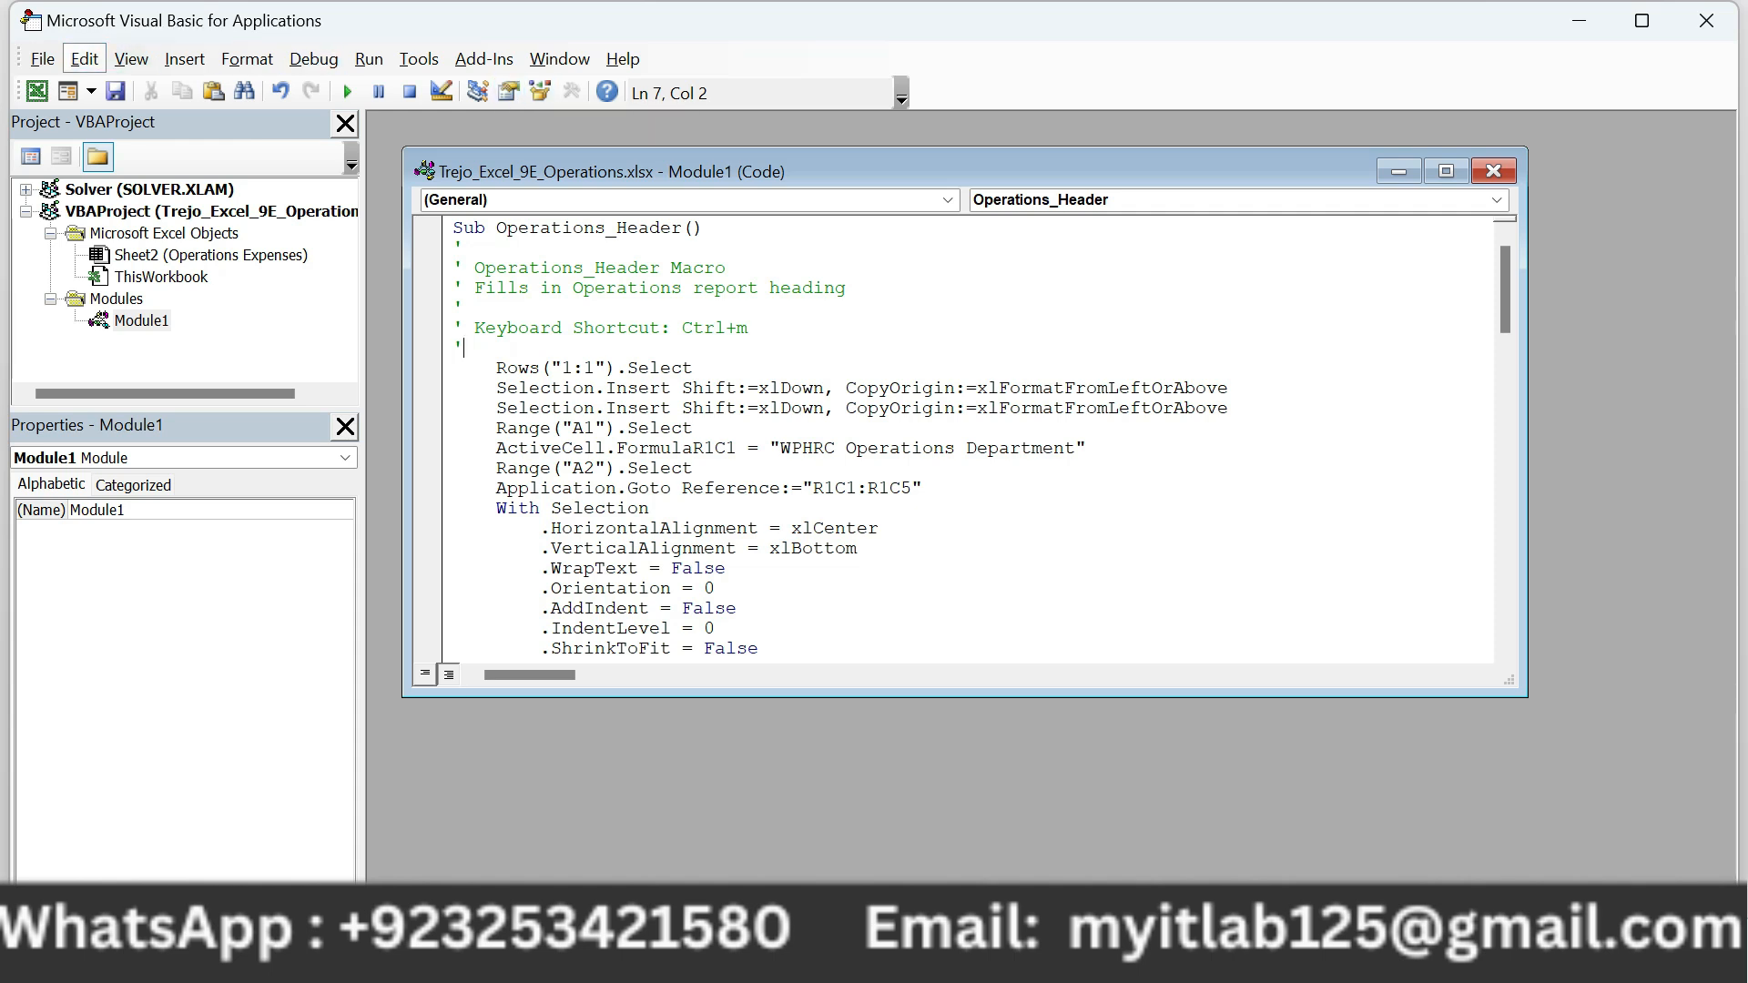
pyautogui.click(84, 58)
pyautogui.moveTo(131, 59)
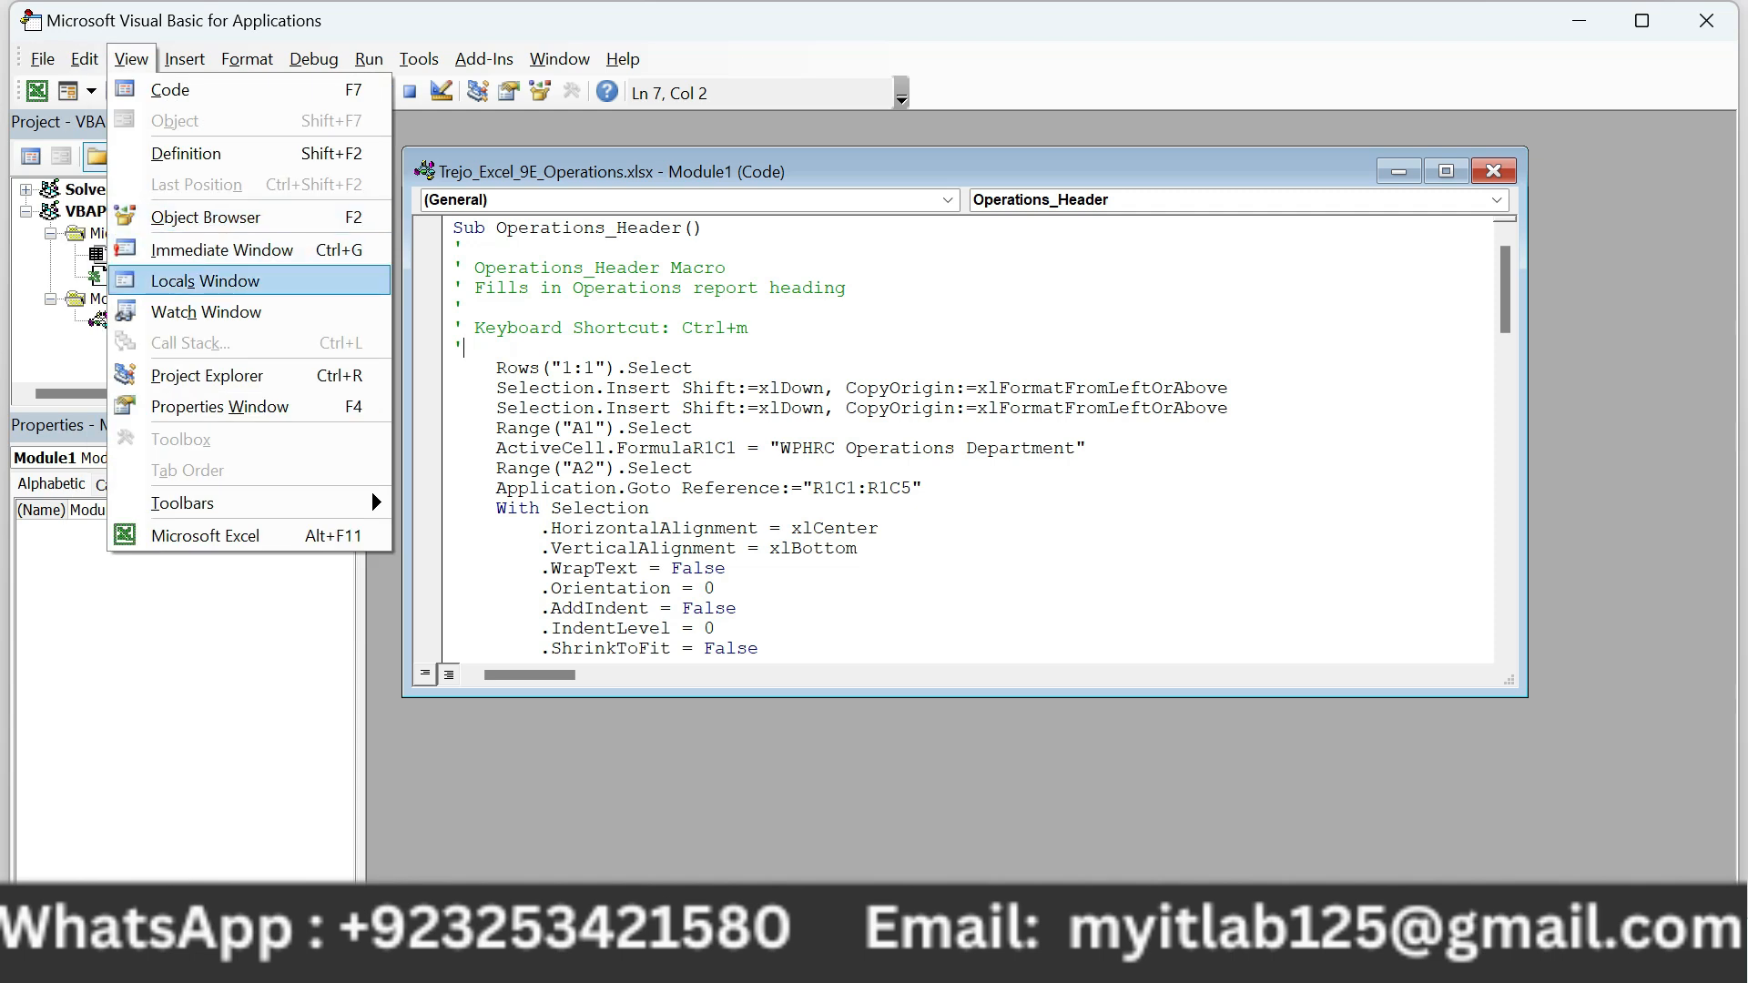
pyautogui.moveTo(248, 502)
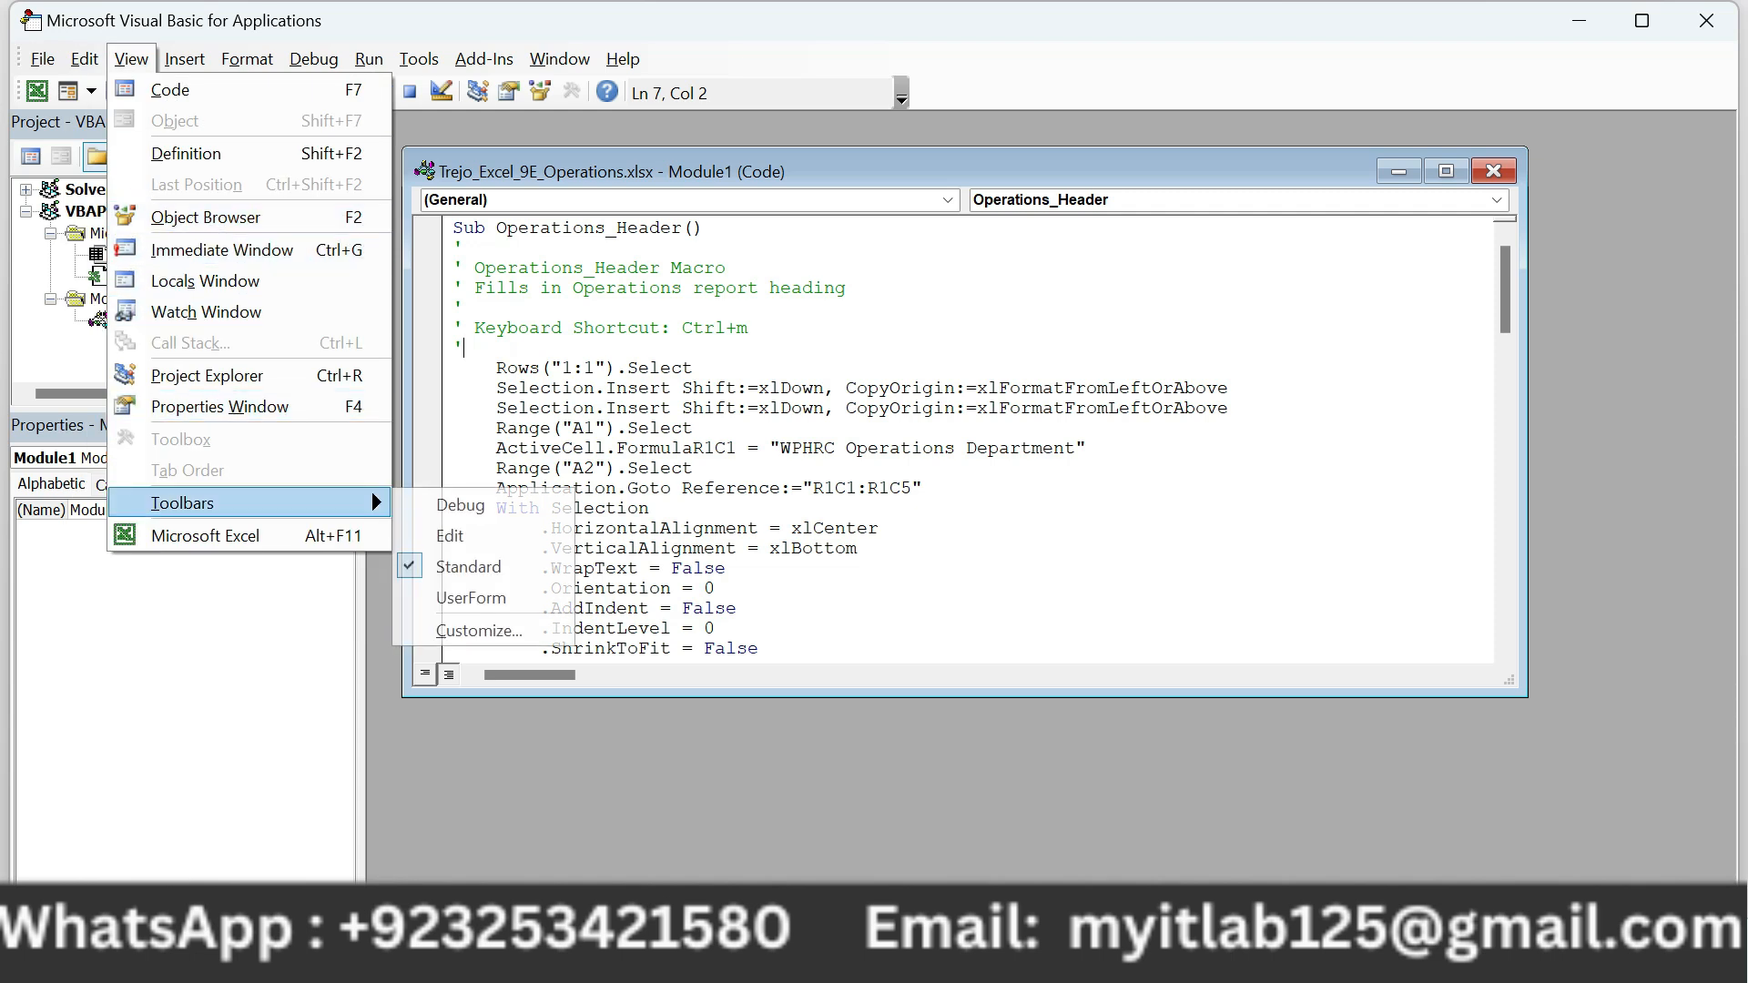
pyautogui.press('Escape')
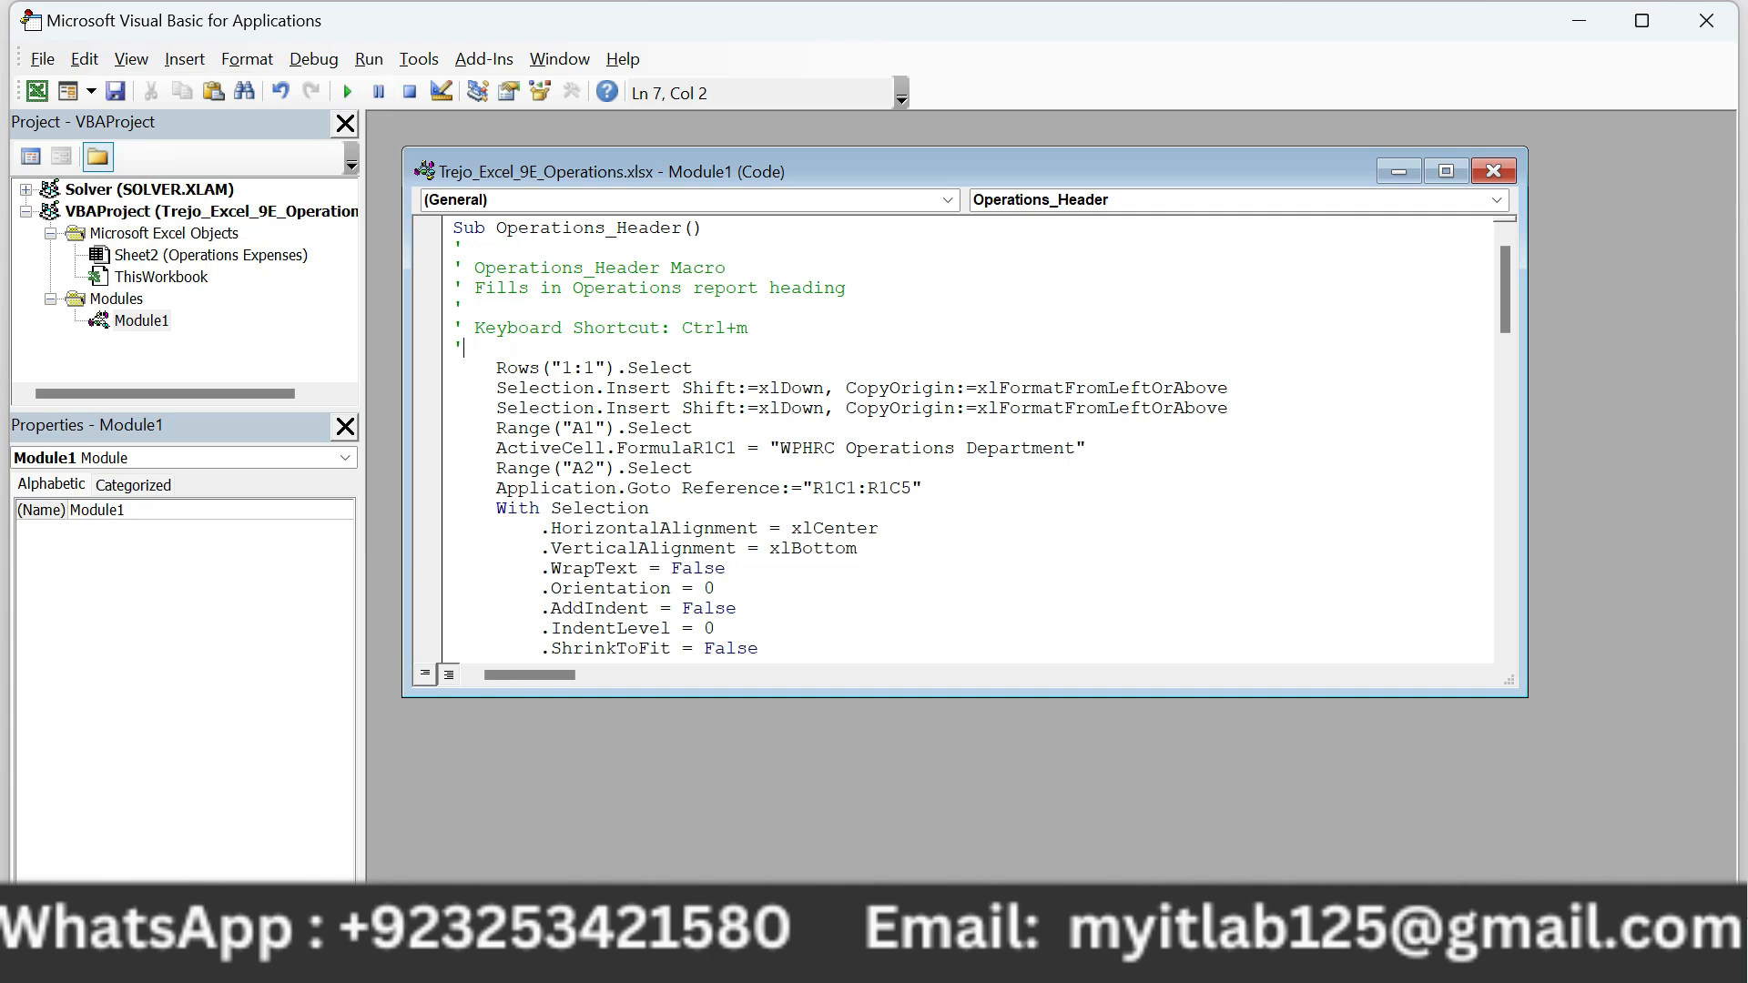
# Examine the macro code around the first End With for the subtitle line, and go to the start of the Word instructions.
pyautogui.moveTo(1505, 290); pyautogui.dragTo(1505, 358)
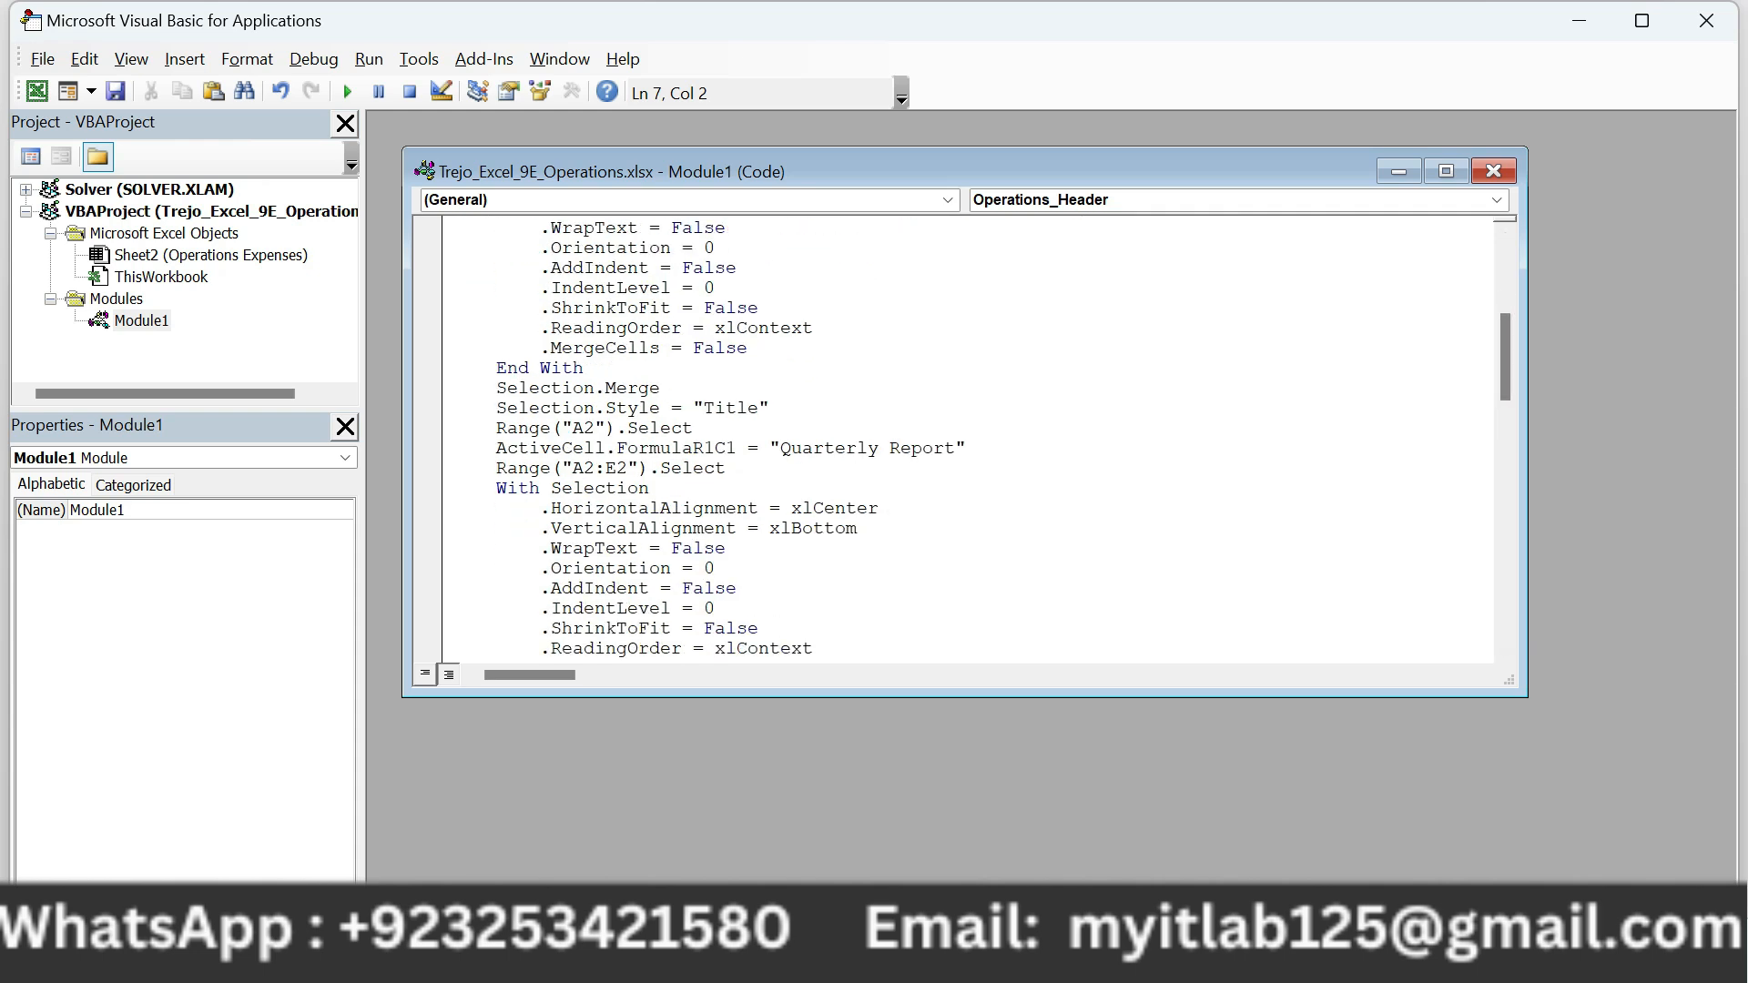
pyautogui.moveTo(1505, 358); pyautogui.dragTo(1505, 289)
pyautogui.moveTo(1071, 961)
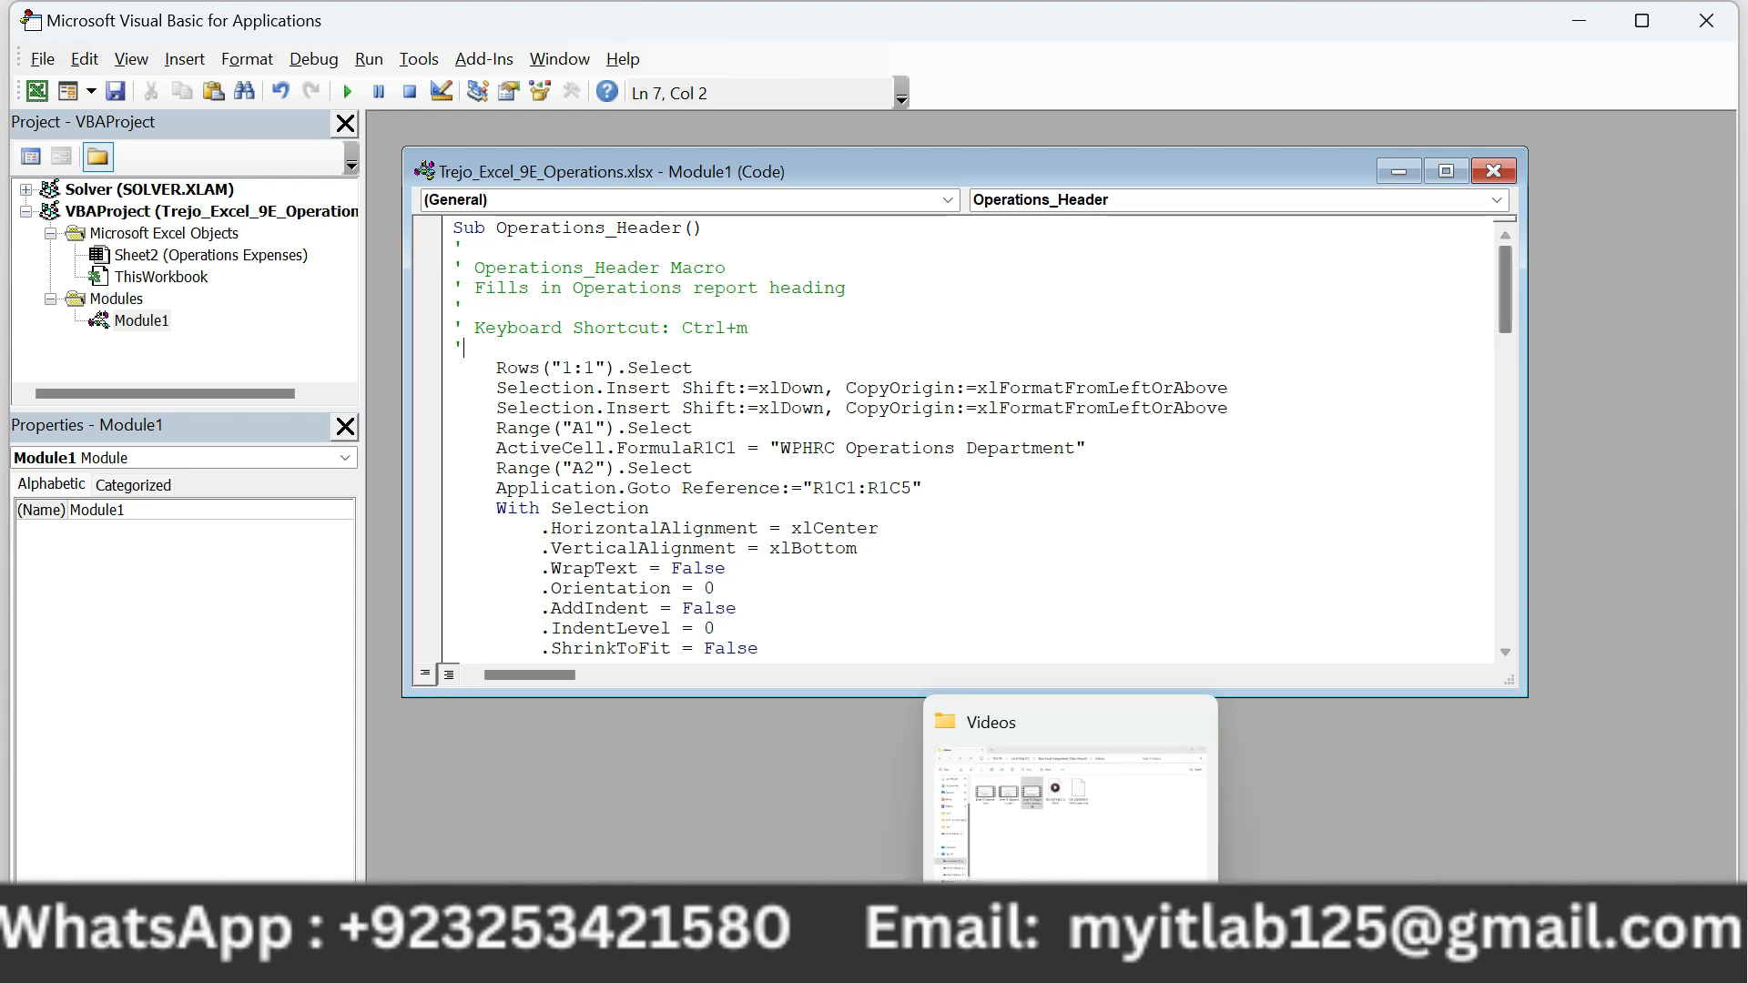
pyautogui.click(1191, 960)
pyautogui.moveTo(1736, 635); pyautogui.dragTo(1737, 358)
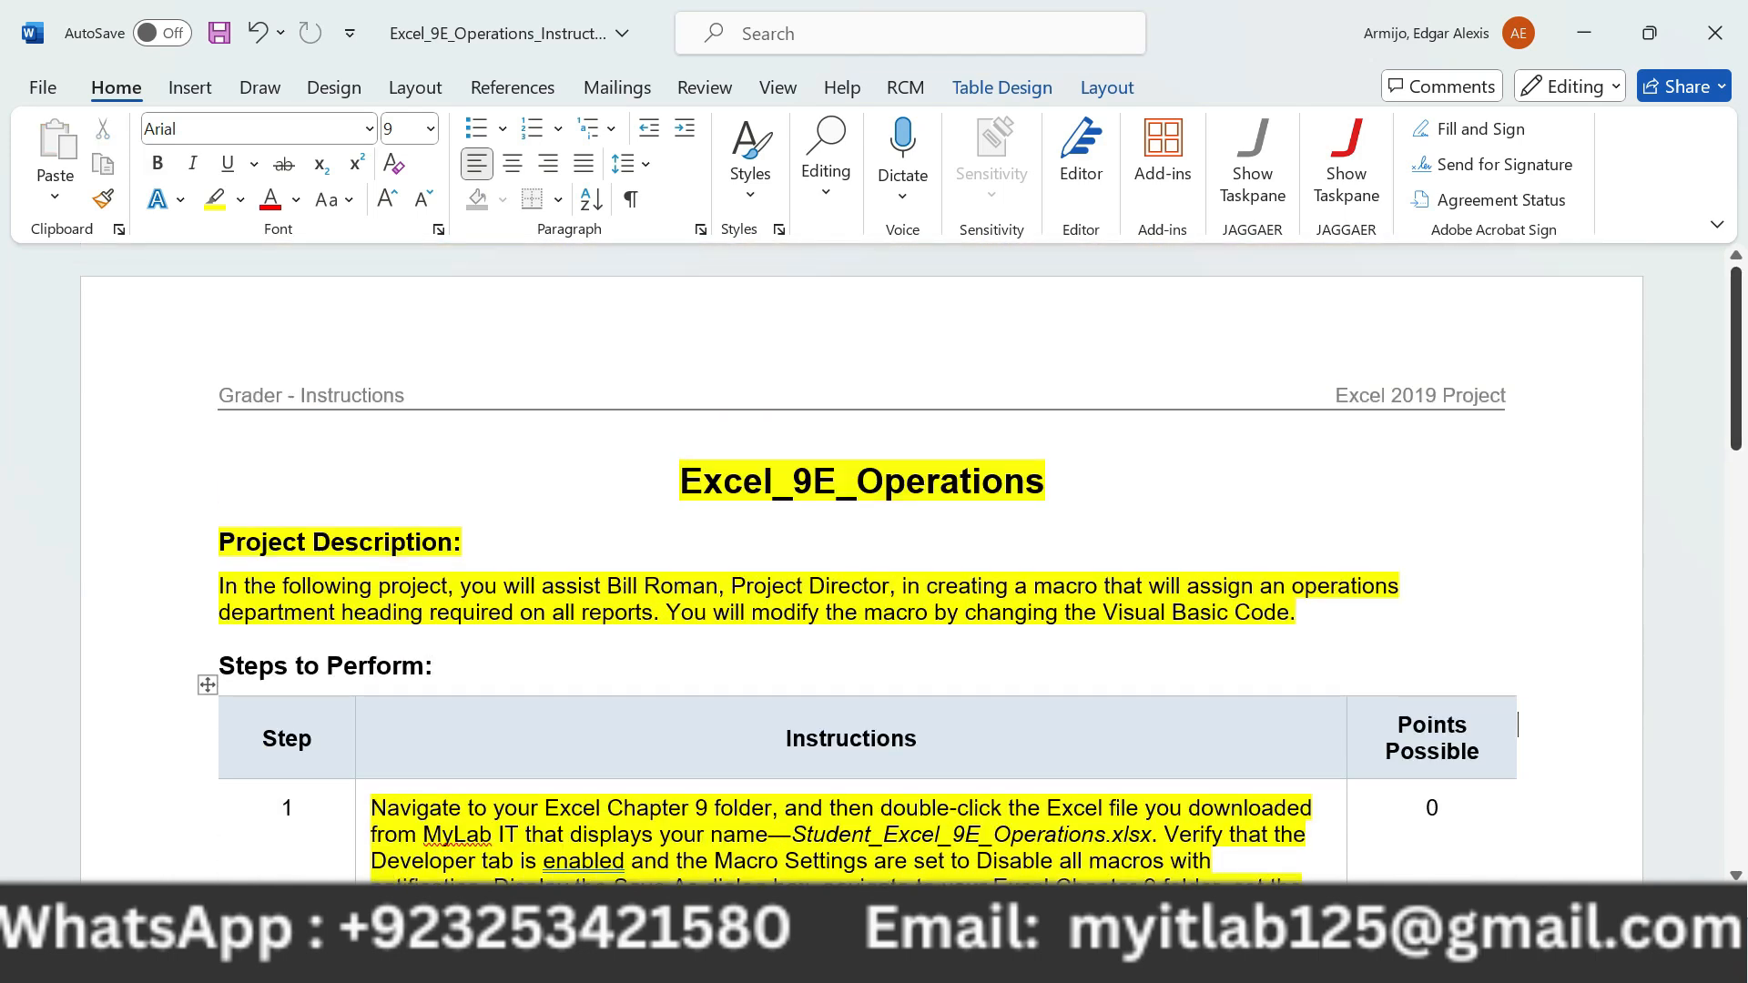